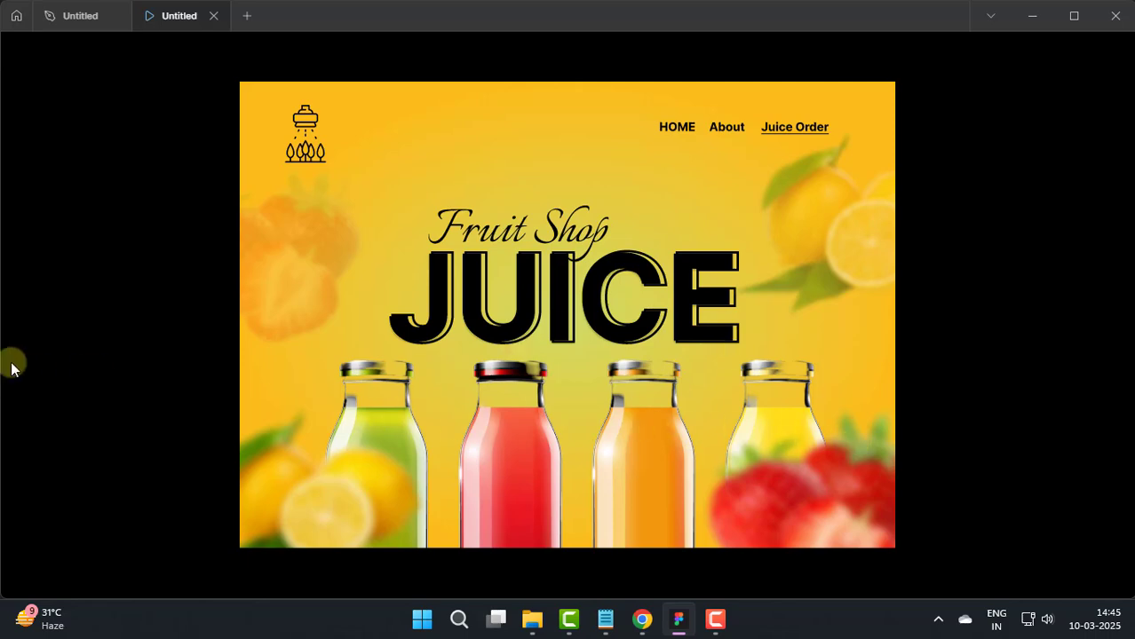
Step: Preview the juice shop prototype, switching between the home page and the four-bottle page and revealing the Banana and Lemon details
left_click(305, 146)
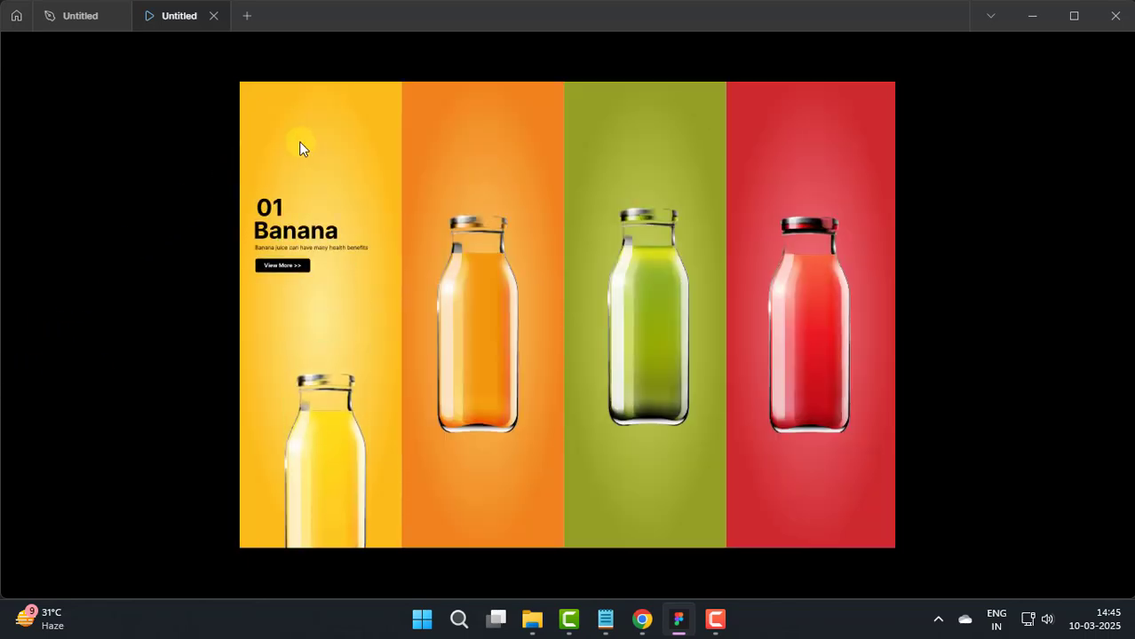
mouse_move(473, 130)
left_click(444, 278)
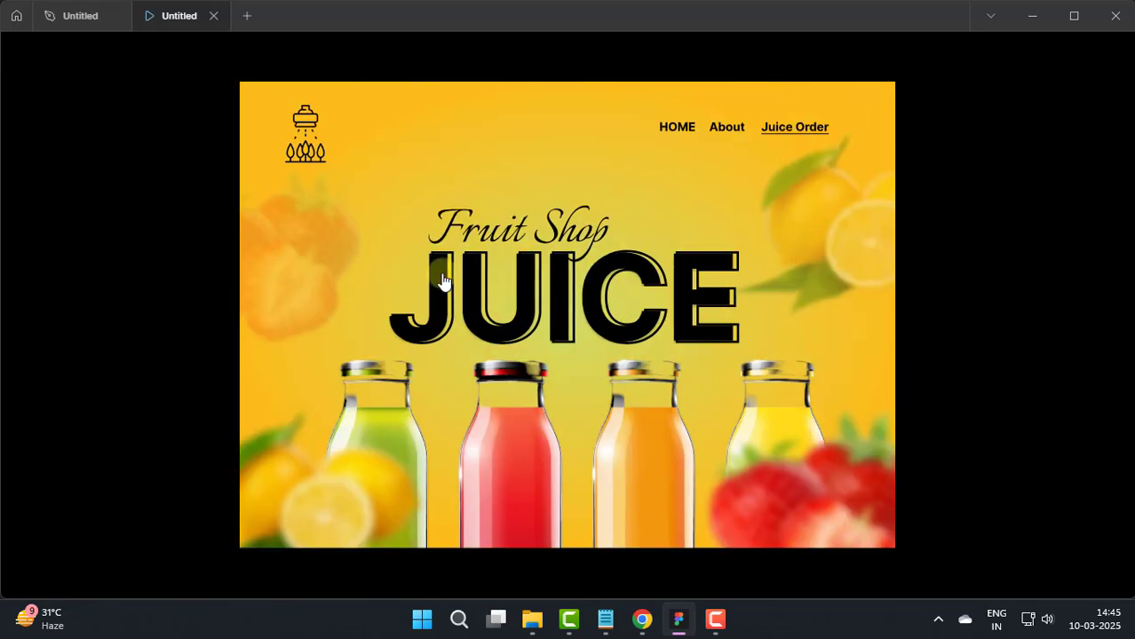
left_click(305, 146)
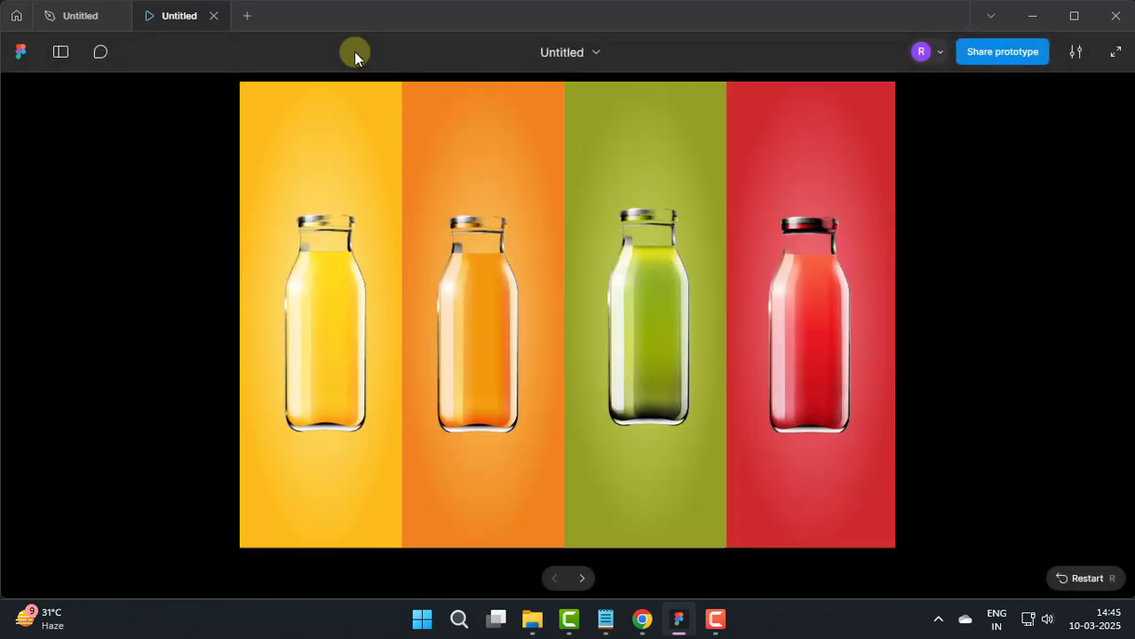
left_click(614, 257)
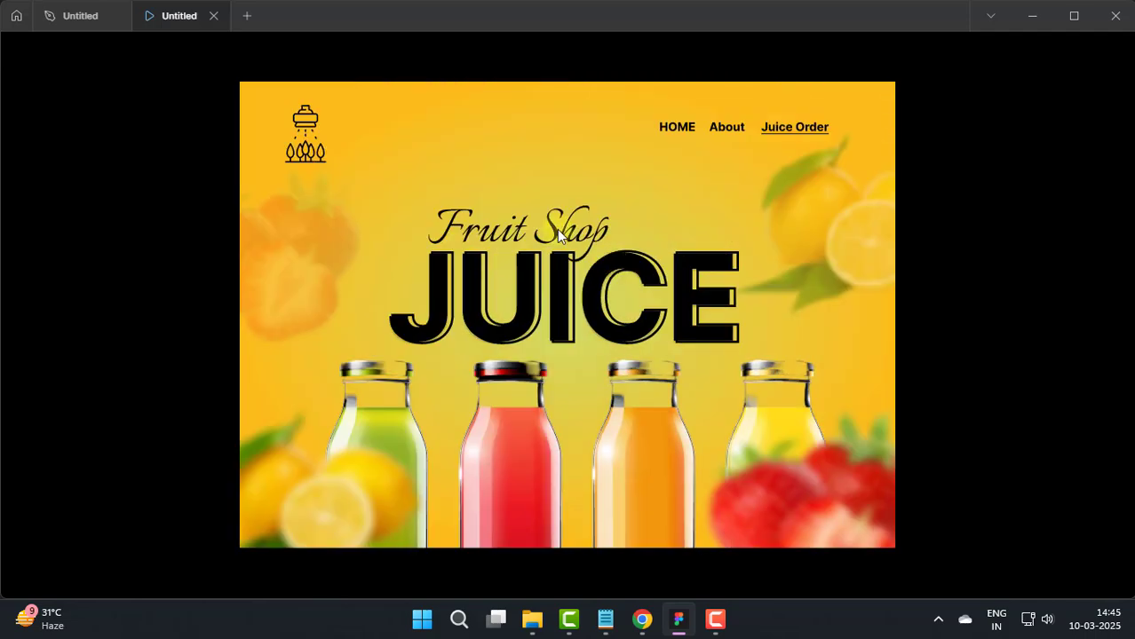
left_click(305, 144)
mouse_move(763, 210)
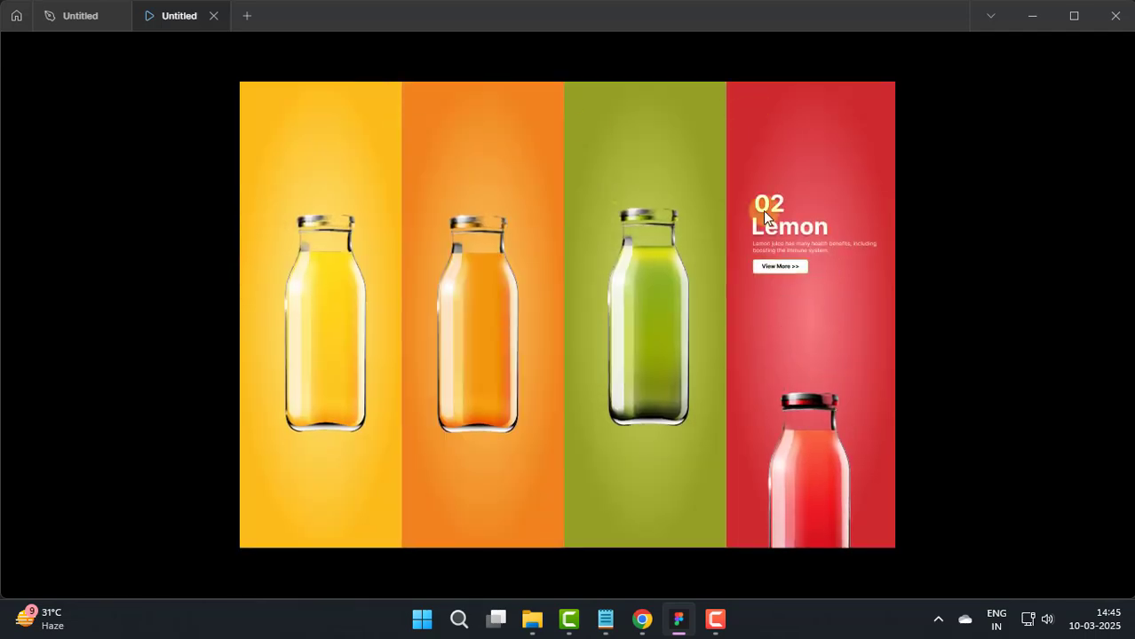
left_click(778, 267)
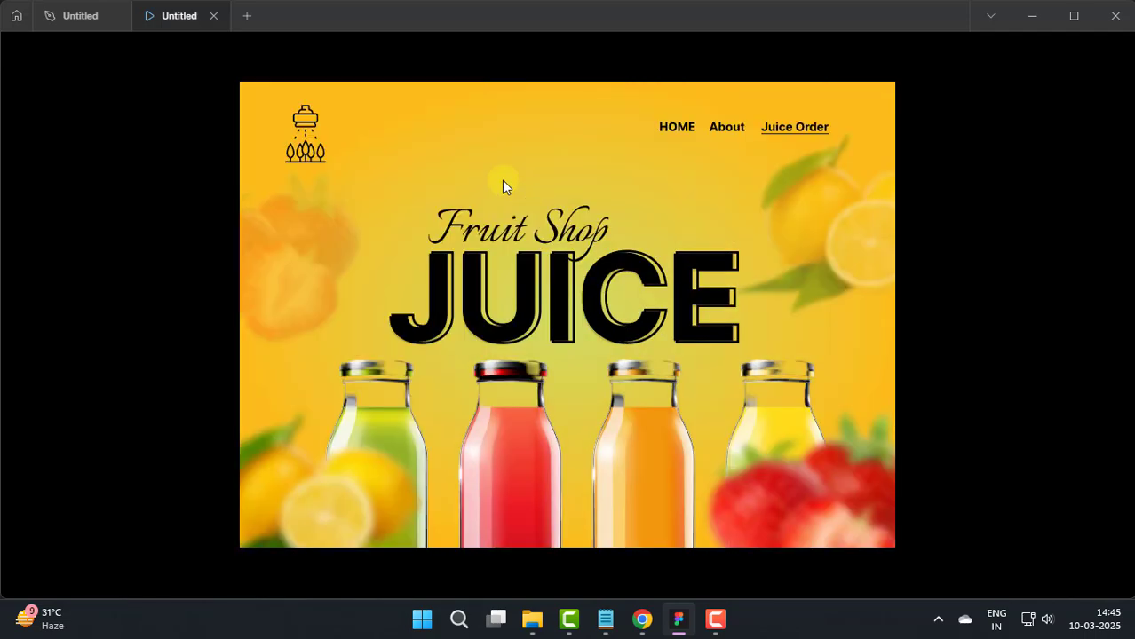
left_click(302, 154)
mouse_move(860, 371)
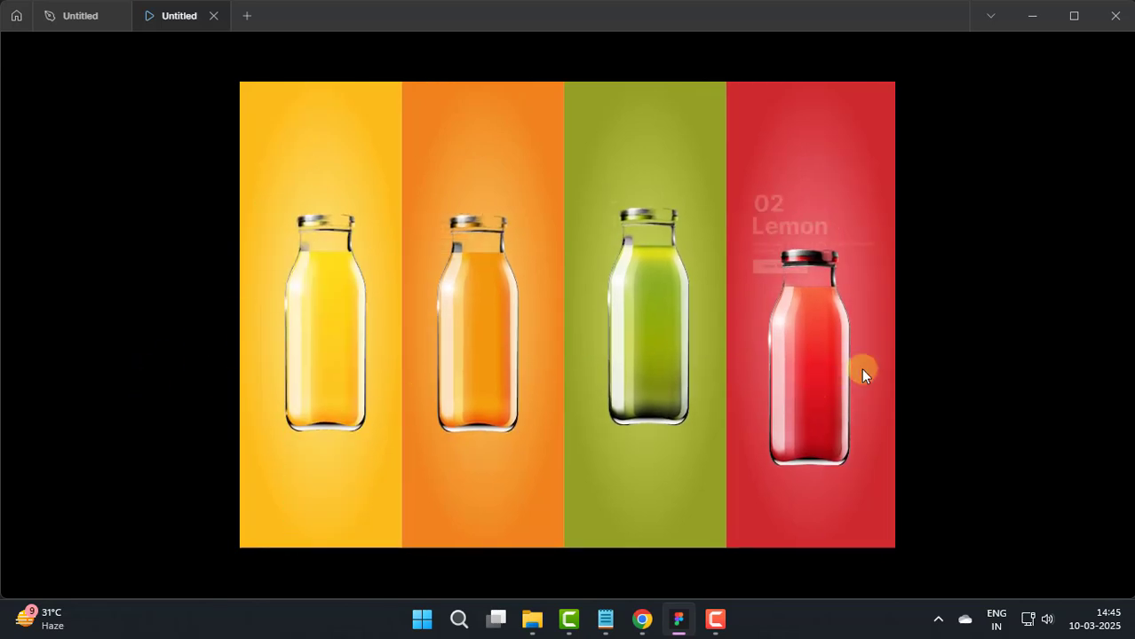
mouse_move(295, 384)
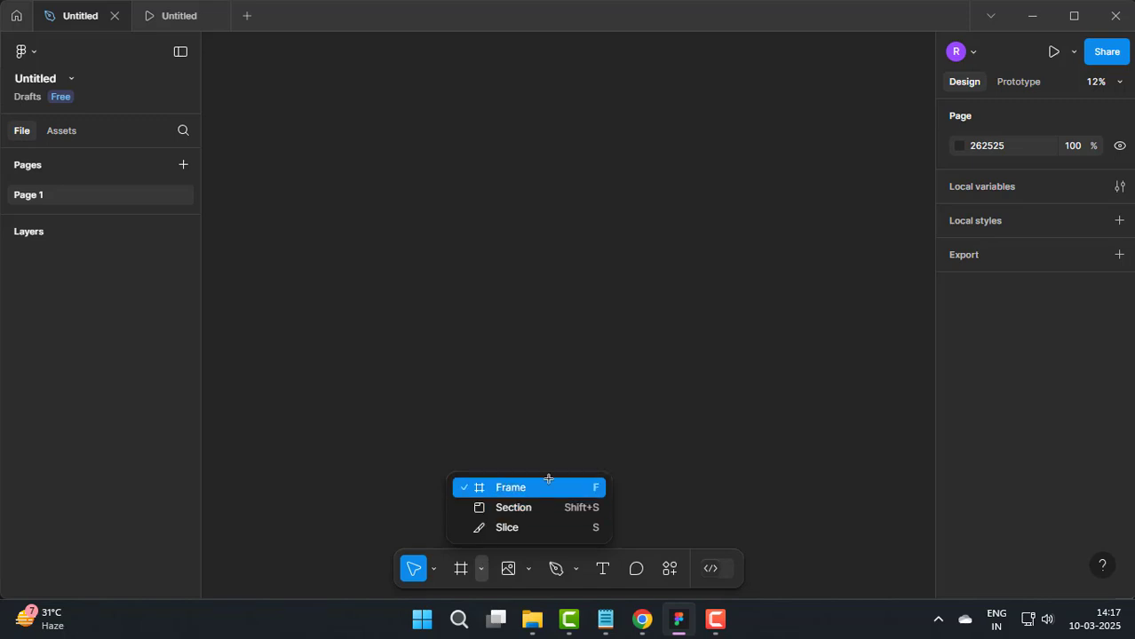
Step: Create a 1440 × 1024 desktop frame and rename it main
left_click(548, 484)
left_click(1021, 311)
left_click(74, 261)
type("m")
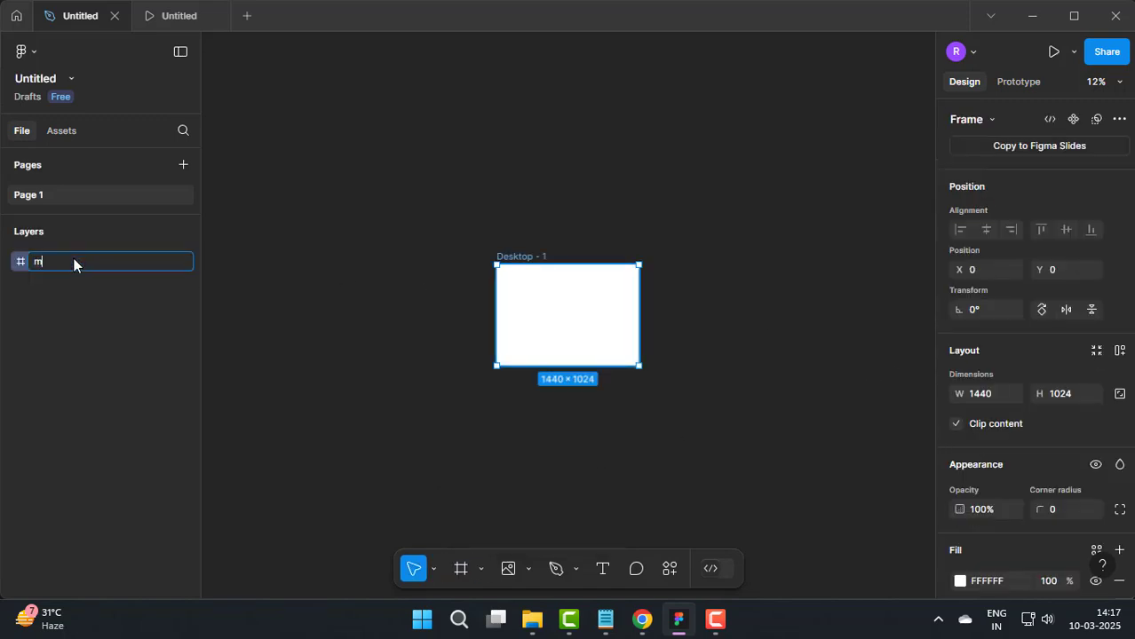
type("ain")
key("Return")
left_click(457, 320)
Step: Import the juice image and place it over the upper part of the main frame at about 1701 × 720
scroll(471, 313, "up", 3)
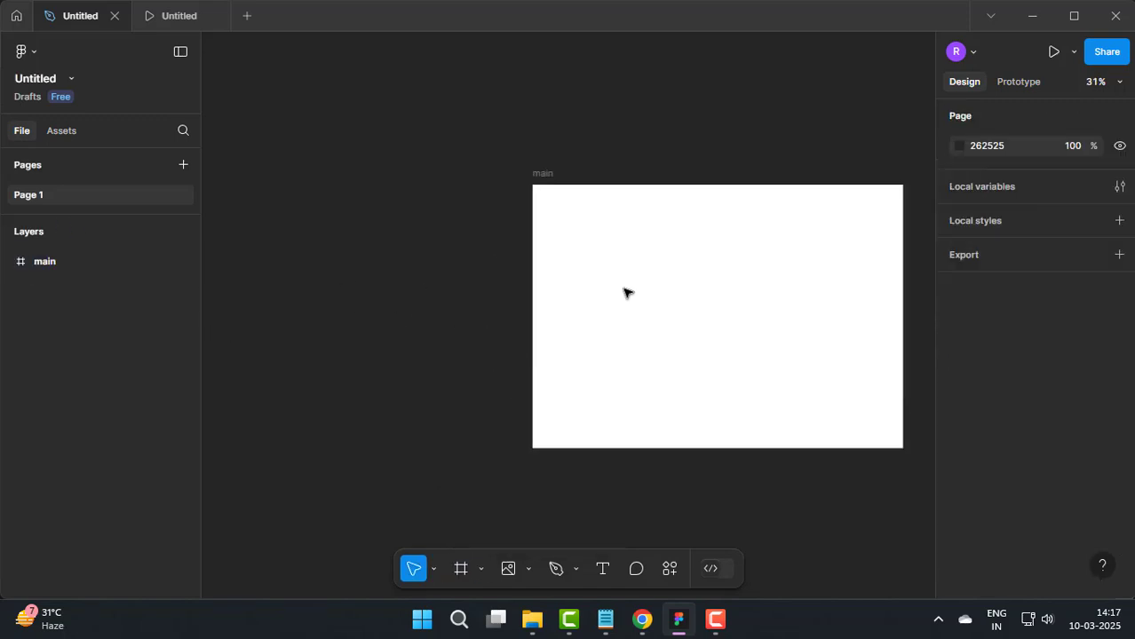
scroll(625, 293, "right", 3)
scroll(497, 286, "up", 1)
left_click(529, 569)
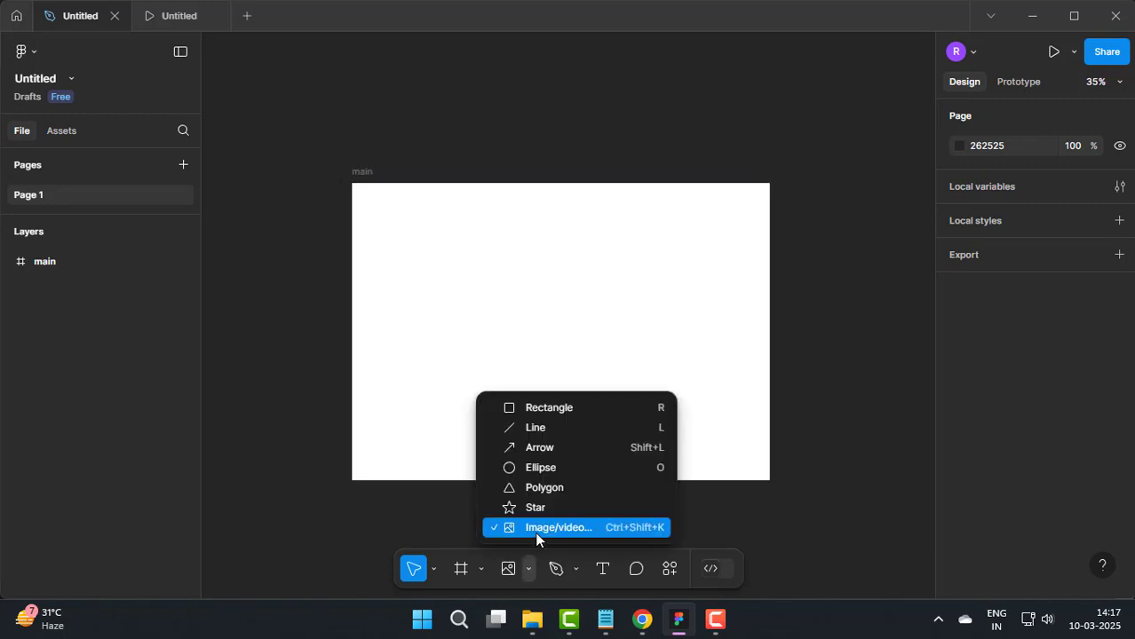
left_click(536, 529)
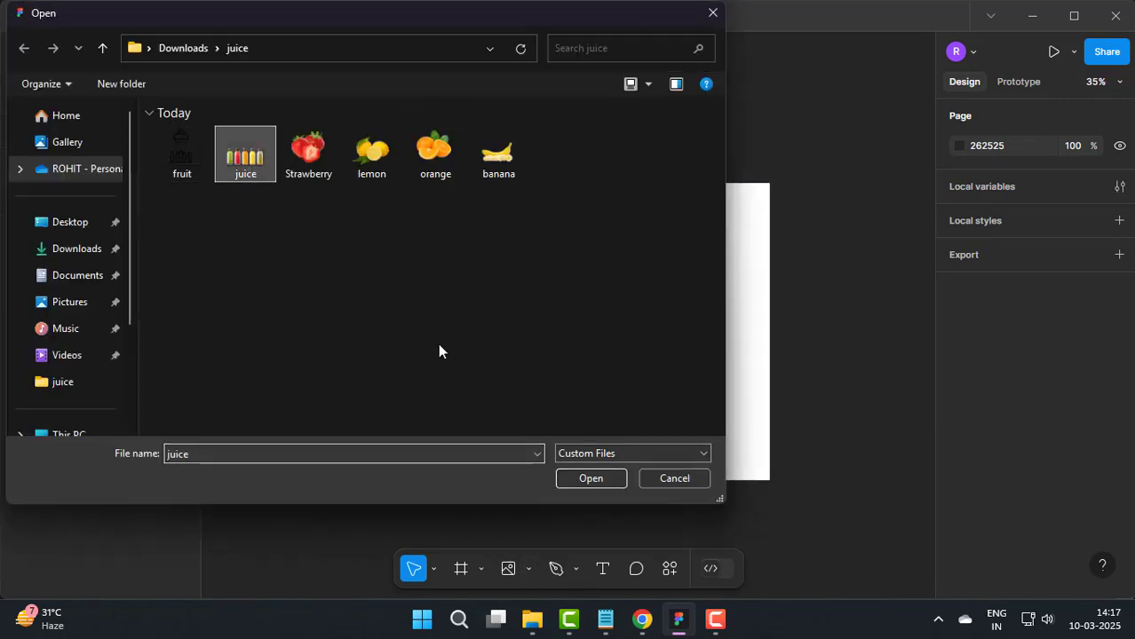
left_click(590, 479)
left_click_drag(409, 105, 742, 314)
left_click_drag(741, 241, 668, 240)
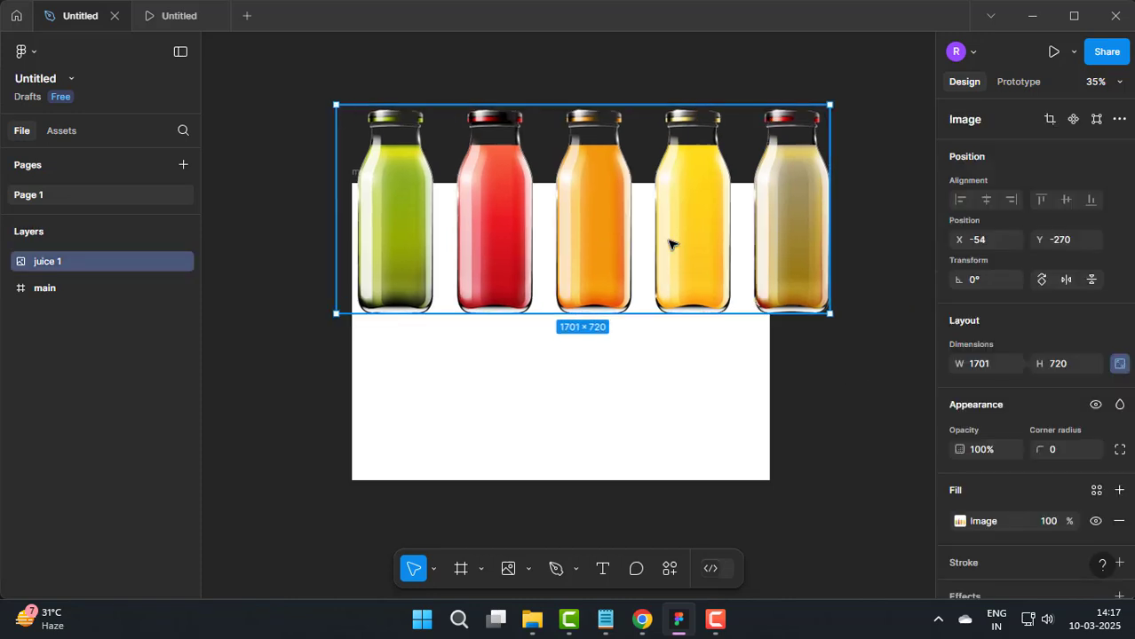
Step: Crop the juice image to only the green bottle, about 384 × 720
double_click(668, 244)
left_click(757, 235)
left_click(781, 272)
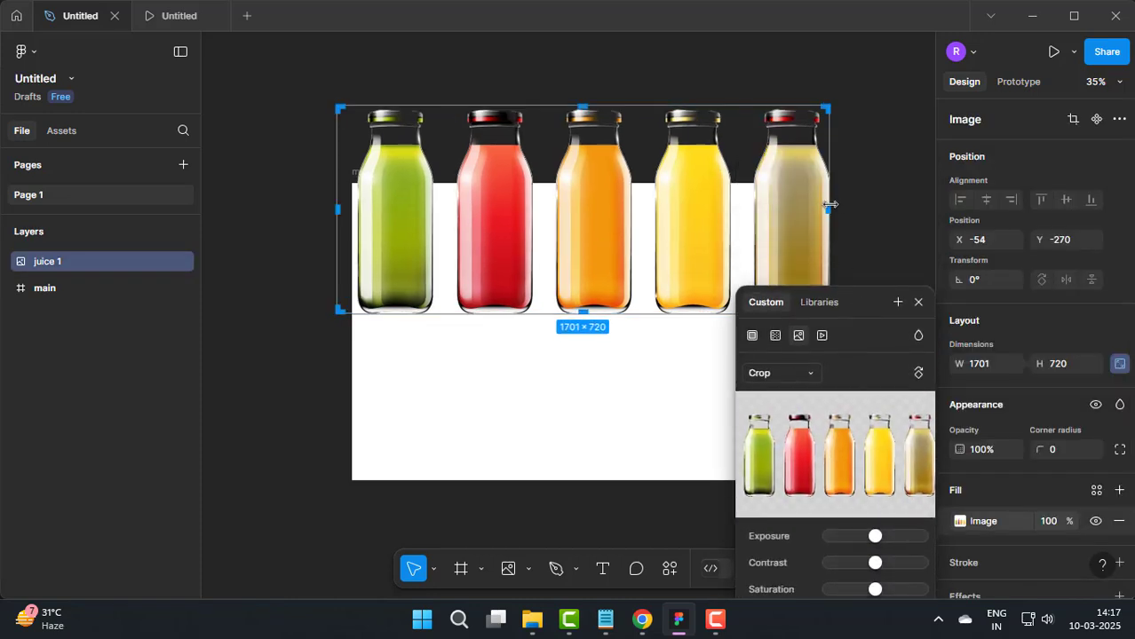
left_click_drag(829, 205, 403, 110)
left_click(918, 301)
left_click(833, 286)
Step: Duplicate the green bottle image beside the original and shift the copy's crop to show the red bottle
scroll(471, 197, "up", 4)
scroll(479, 202, "down", 5)
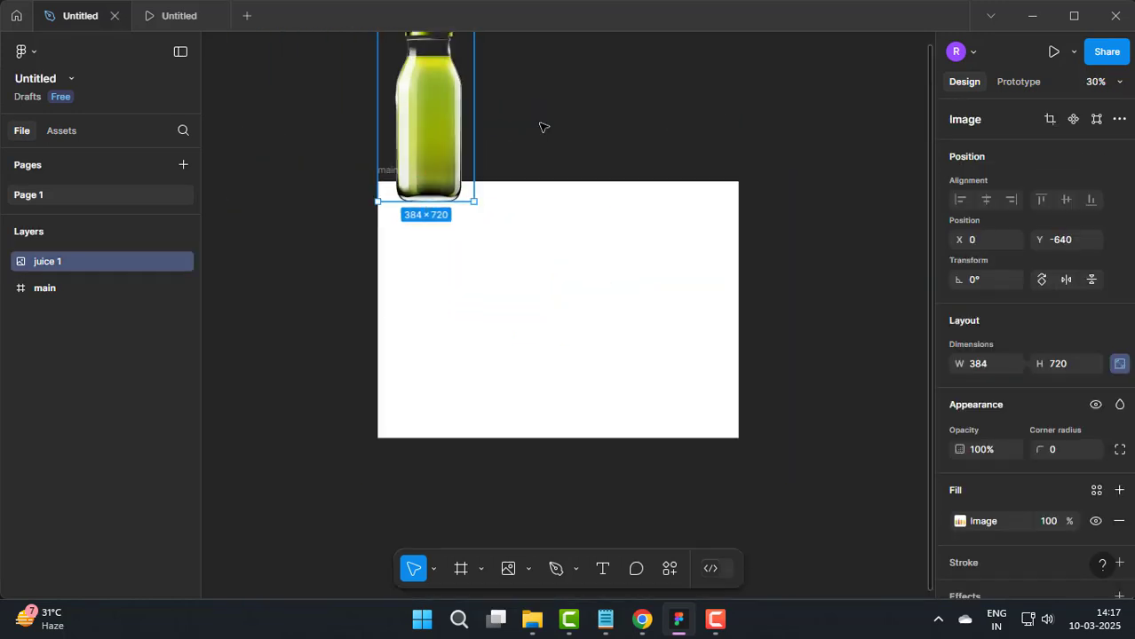
left_click_drag(544, 127, 522, 377)
left_click_drag(423, 377, 537, 303)
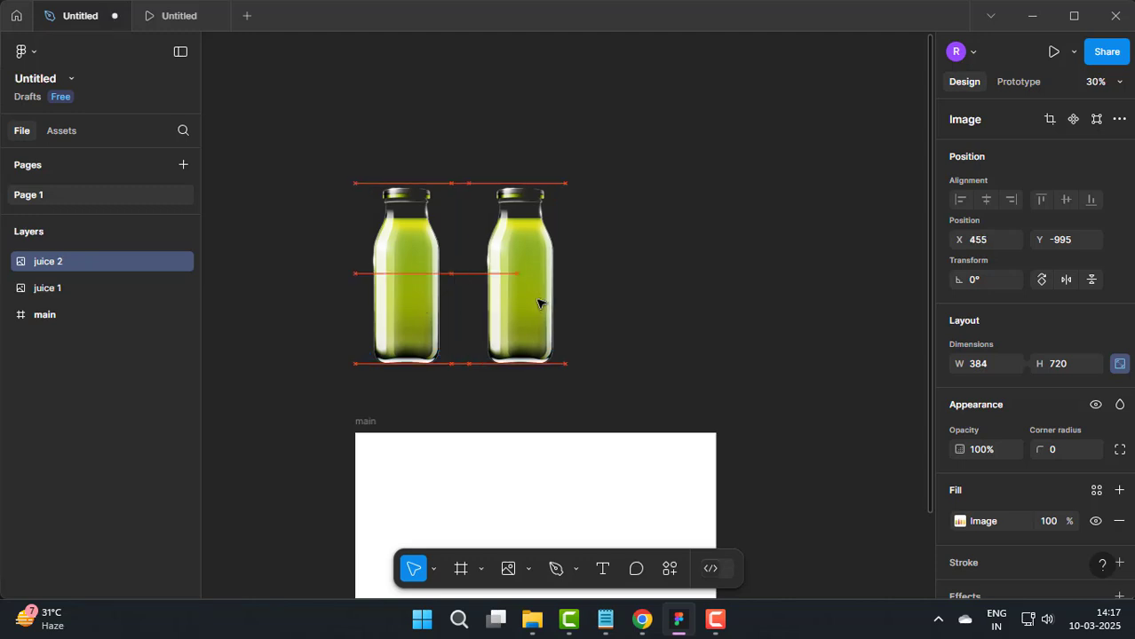
double_click(498, 278)
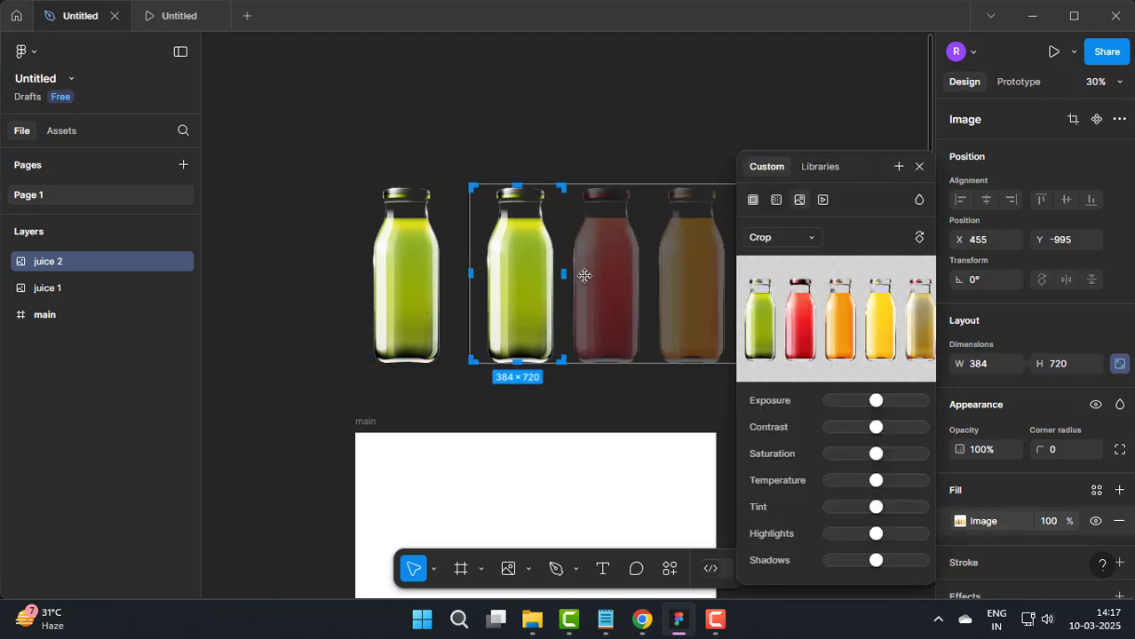
left_click_drag(587, 273, 450, 281)
left_click(595, 135)
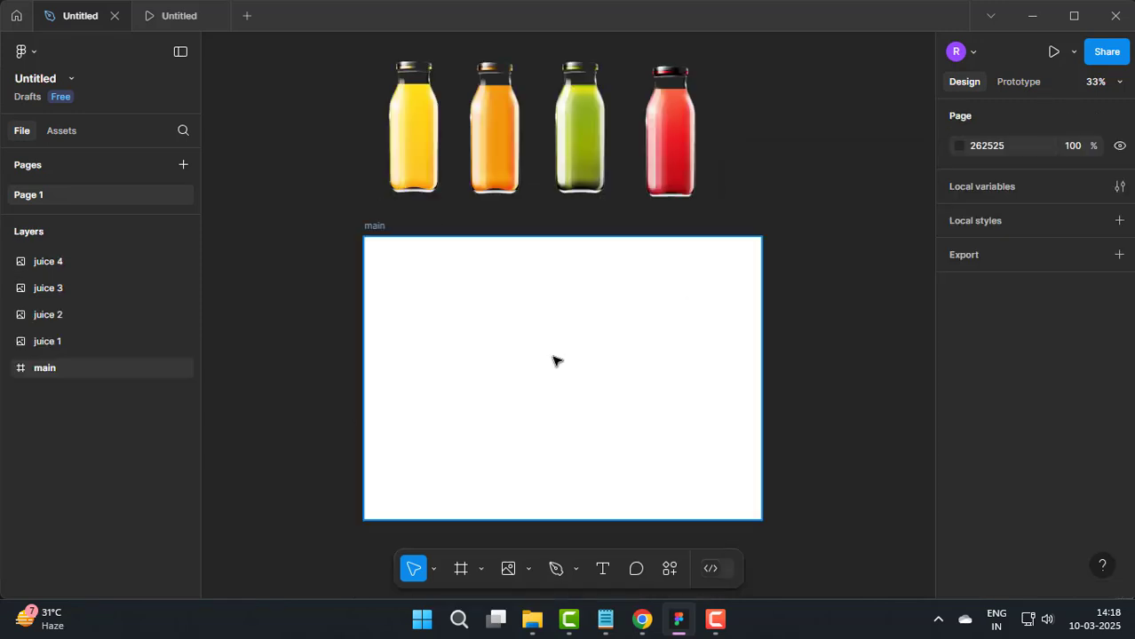
Step: Draw a frame of about 286 × 548 inside main and give it a dark grey 575757 fill
scroll(553, 360, "up", 2, "ctrl")
scroll(553, 306, "down", 2)
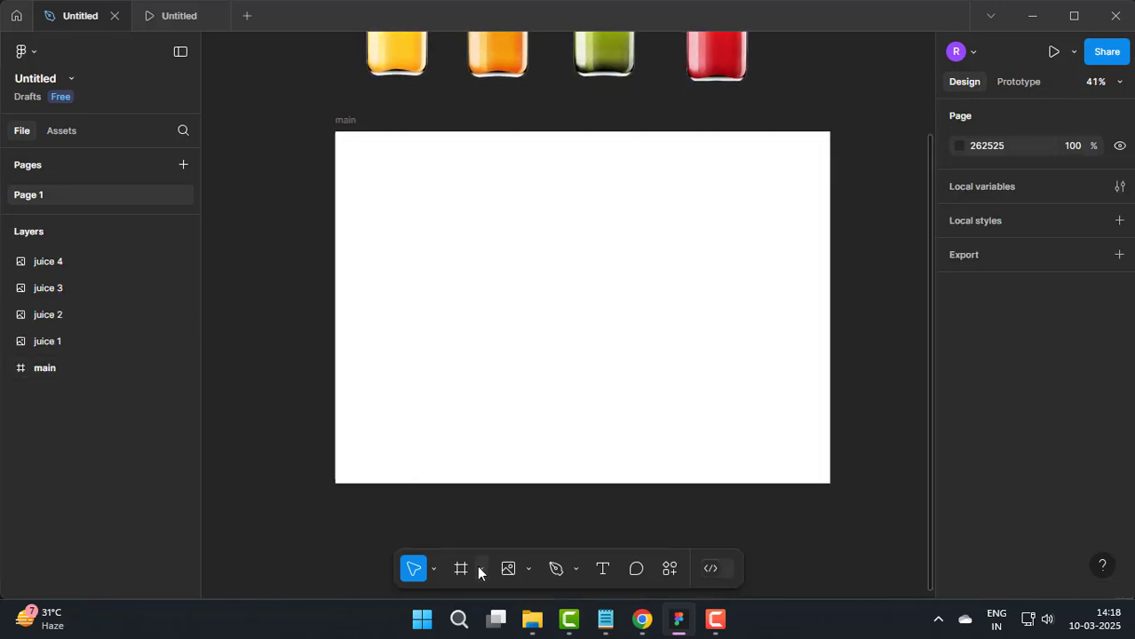
left_click(463, 568)
left_click_drag(373, 157, 473, 346)
scroll(968, 395, "down", 3)
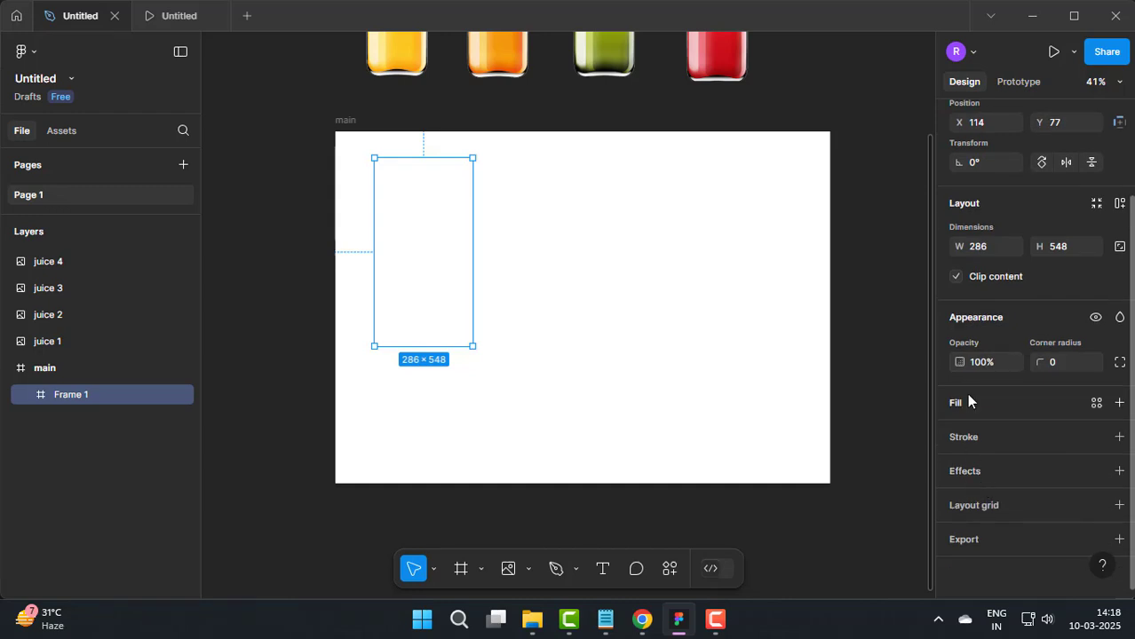
left_click(960, 433)
left_click(738, 196)
left_click_drag(736, 192, 734, 309)
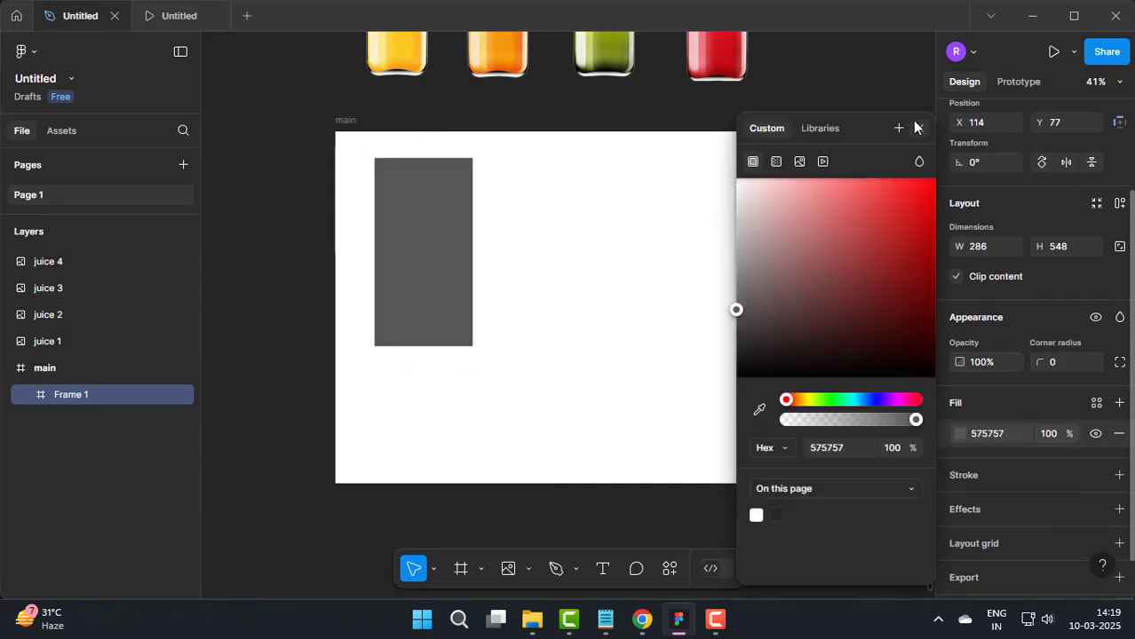
Step: Align the grey frame with main's upper-left corner and resize it to 356 × 1024
left_click_drag(393, 244, 370, 251)
left_click_drag(434, 321, 459, 484)
key("Escape")
left_click(422, 354)
Step: Change the grey frame's fill to a radial gradient
scroll(976, 426, "down", 3)
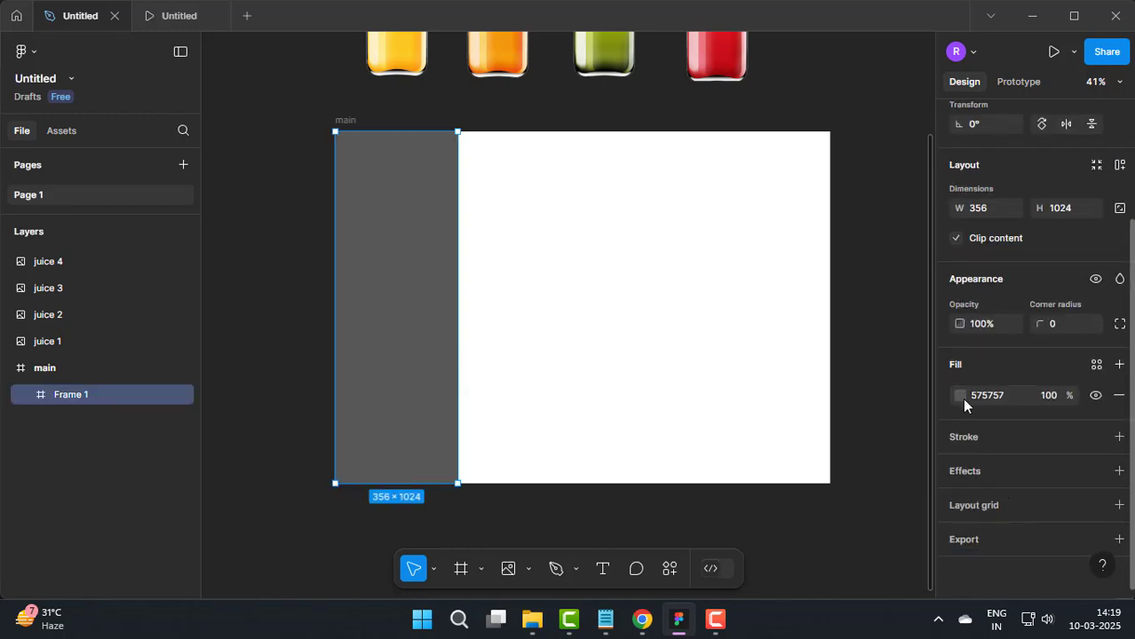
left_click(960, 398)
left_click(776, 160)
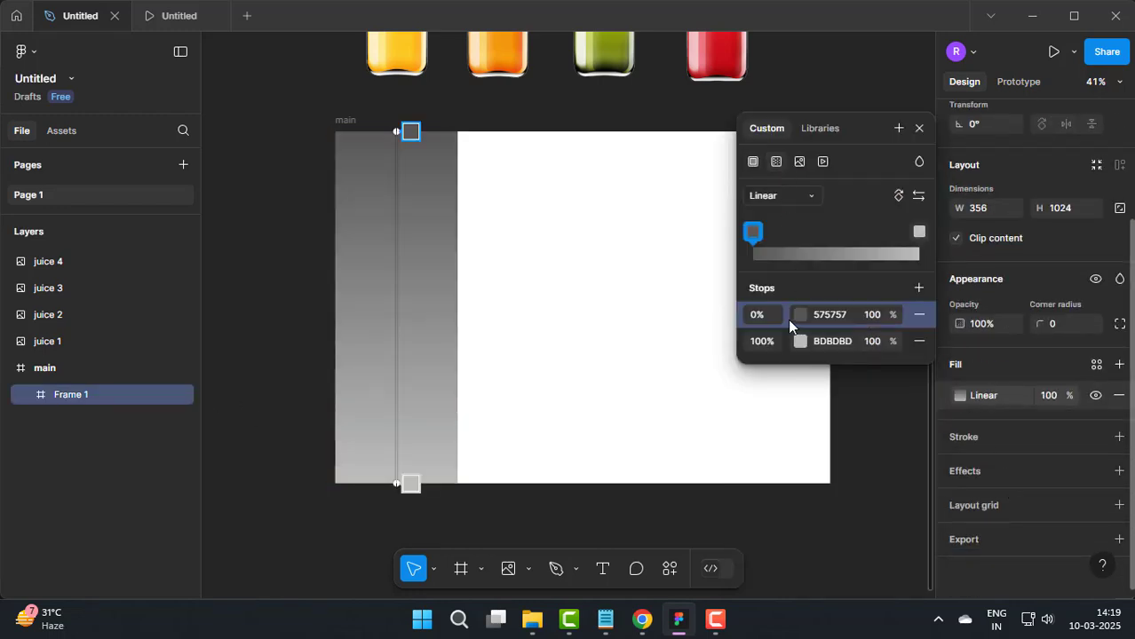
left_click(777, 196)
left_click(788, 218)
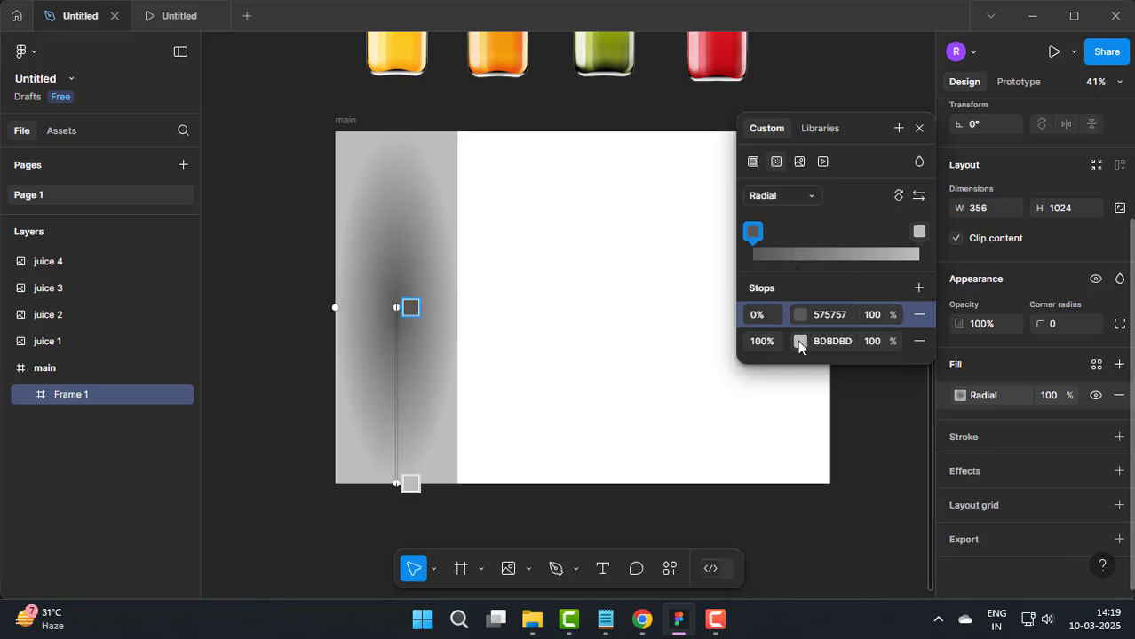
Step: Set the gradient's 100% stop to the yellow FCBE1C sampled from the yellow bottle
left_click(799, 343)
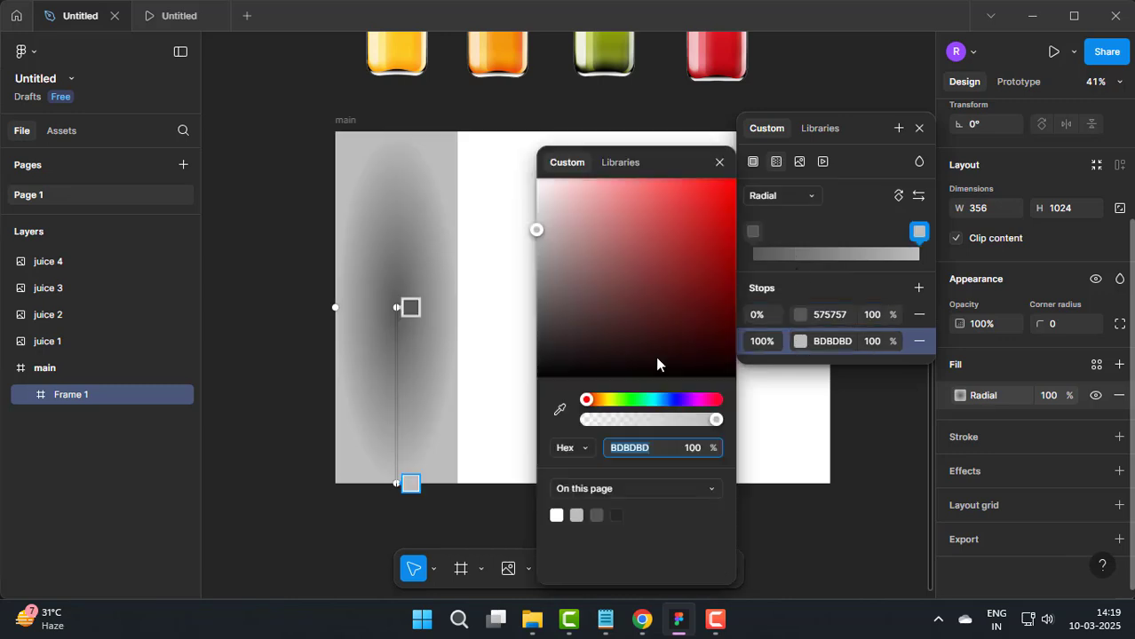
left_click(427, 53)
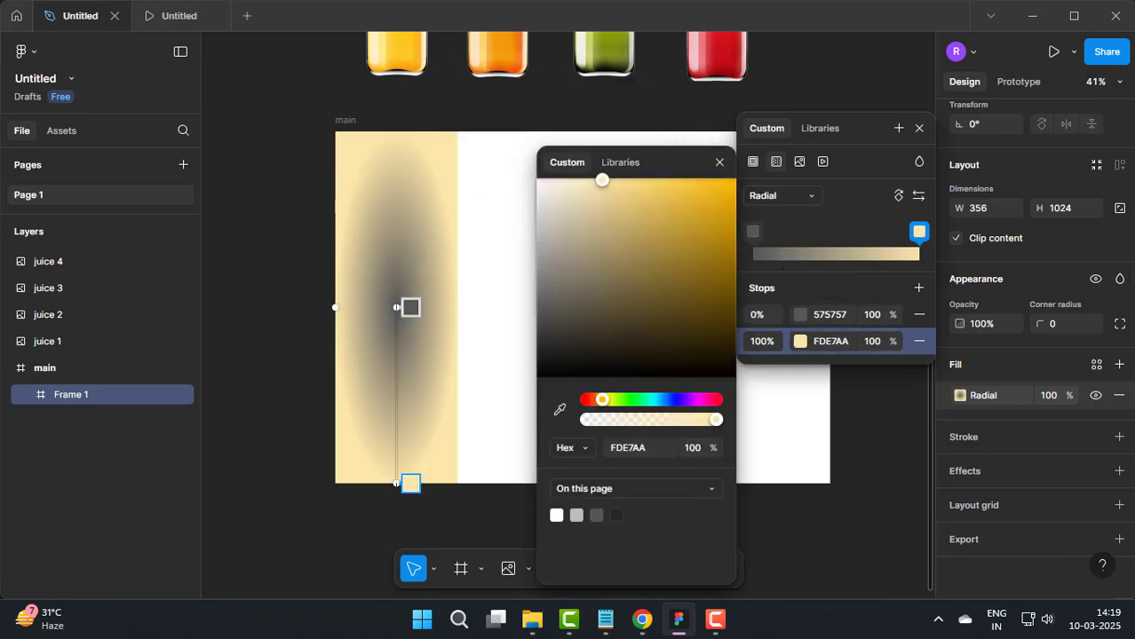
left_click(561, 405)
left_click(421, 63)
Step: Set the gradient's 0% stop to a paler yellow sampled from the yellow bottle
left_click(799, 318)
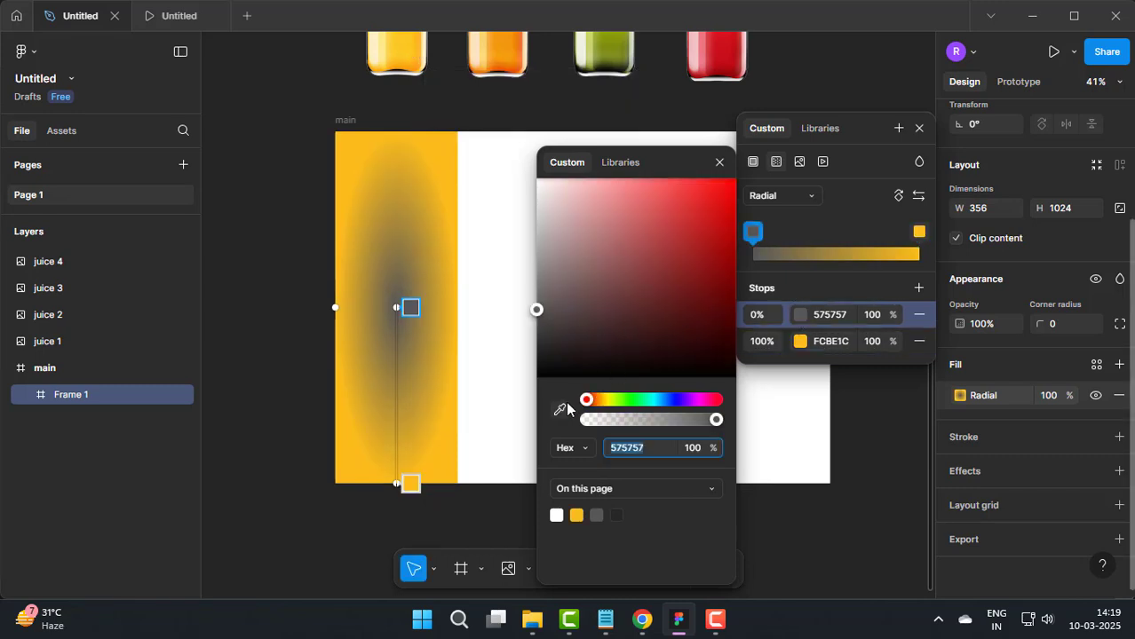
left_click(560, 409)
left_click(413, 57)
key("Escape")
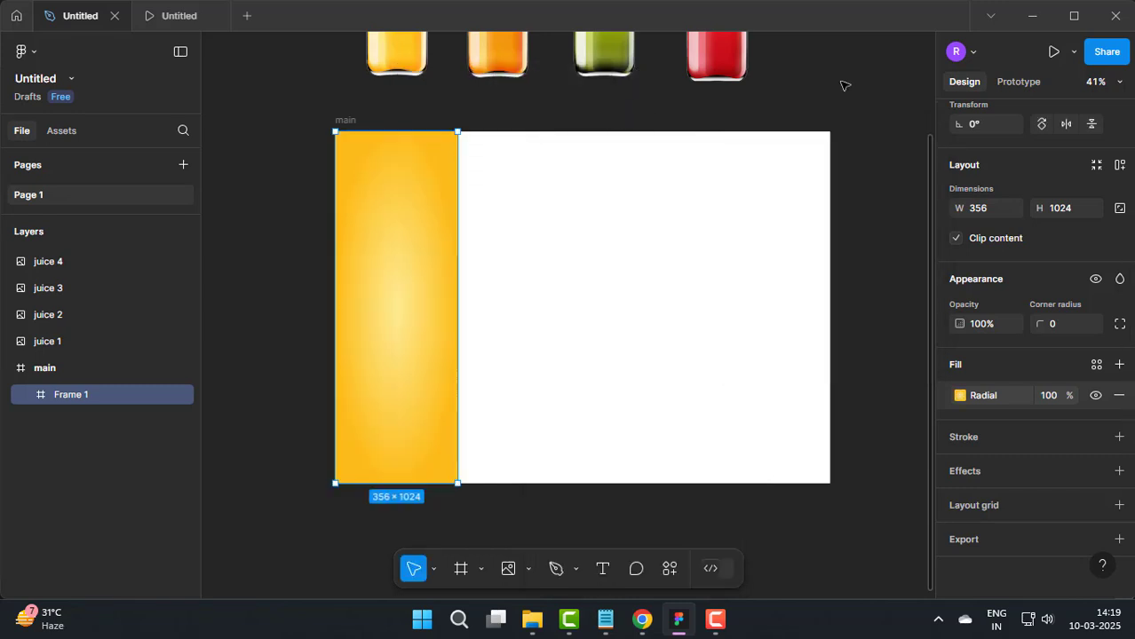
Step: Move the yellow bottle into the middle of the yellow gradient frame, nested inside it
left_click_drag(405, 50, 402, 369)
left_click(554, 353)
left_click(68, 371)
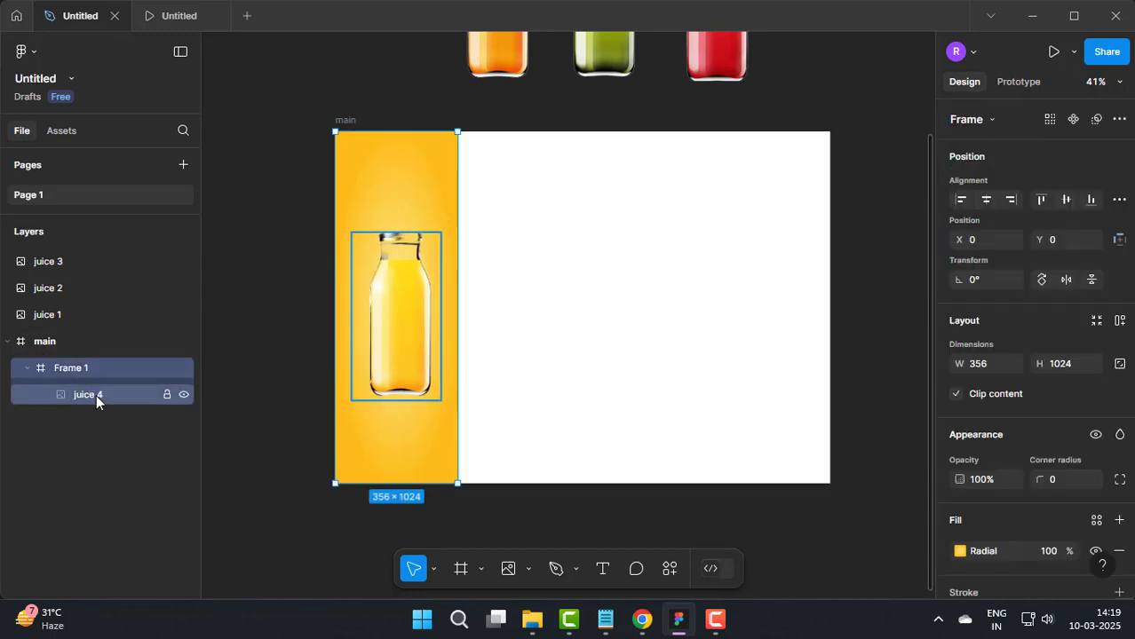
left_click(95, 394)
Step: Duplicate the yellow frame with its bottle three times, placing the copies side by side across main
left_click(92, 365)
left_click_drag(417, 302, 525, 299, "alt")
scroll(522, 362, "up", 3)
scroll(522, 362, "up", 3)
scroll(735, 320, "down", 5)
left_click_drag(753, 335, 618, 336)
key("Delete")
key("ctrl+z")
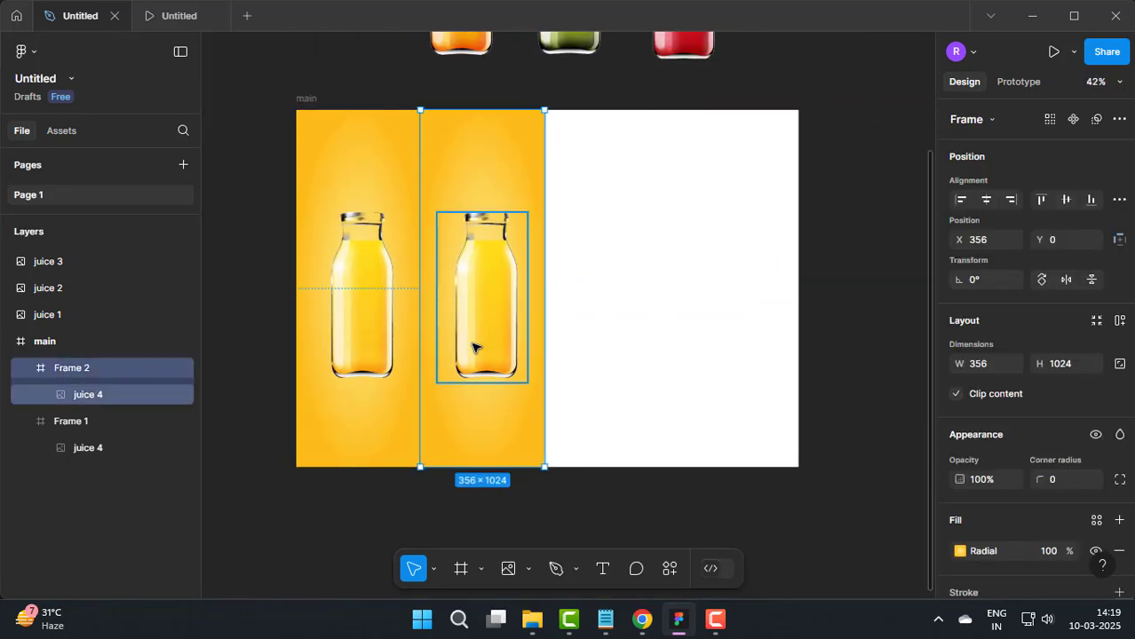
left_click_drag(502, 289, 731, 300, "alt")
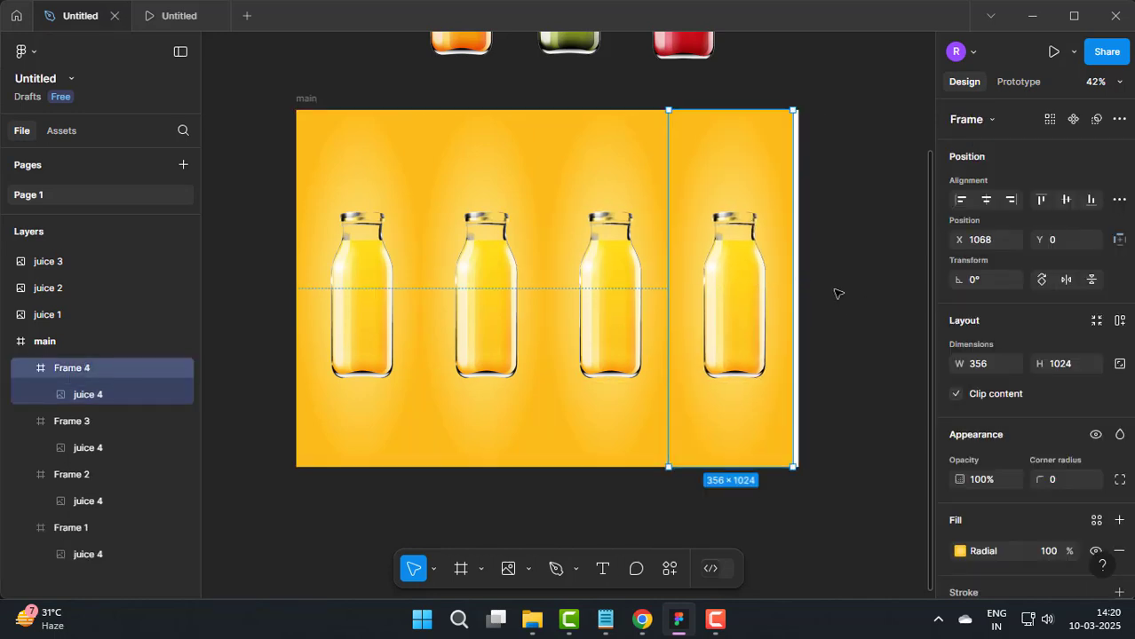
Step: Widen the fourth yellow frame until it reaches main's right edge
left_click(852, 267)
left_click(765, 166)
left_click_drag(793, 238, 798, 239)
left_click(871, 283)
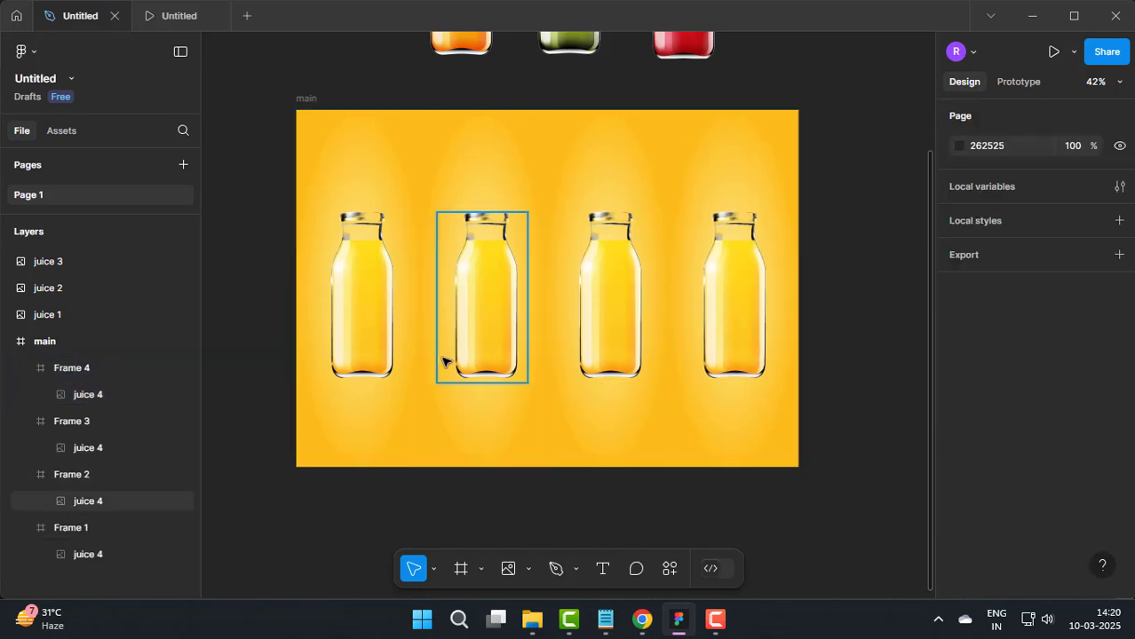
Step: Delete the yellow bottle from the second frame and select that frame
scroll(446, 360, "down", 2)
scroll(362, 421, "up", 1)
scroll(475, 292, "up", 2)
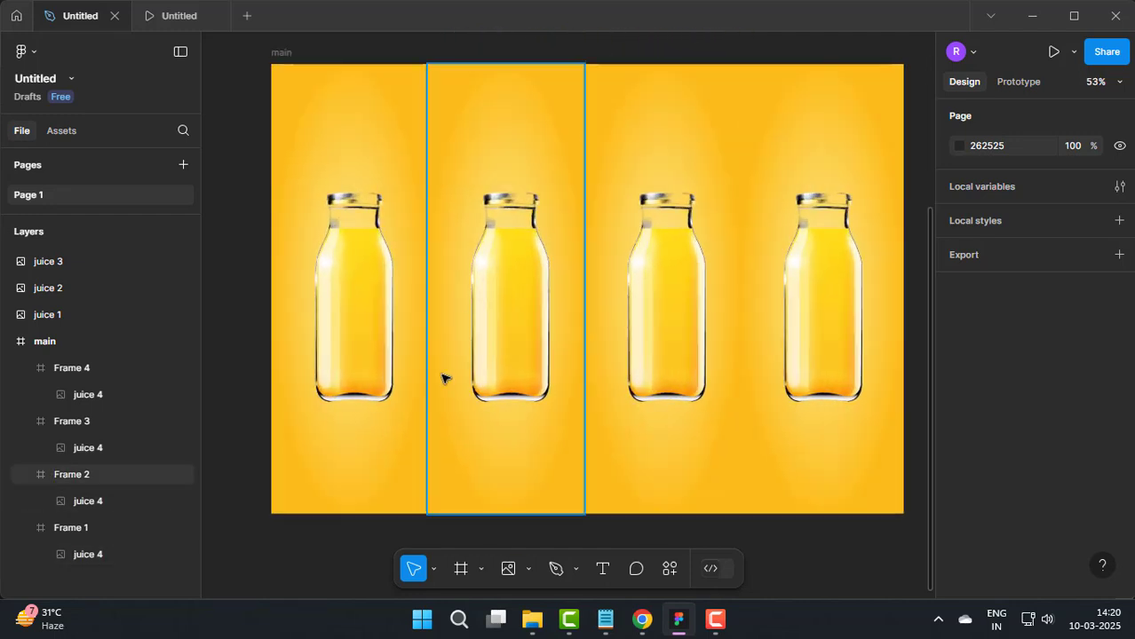
scroll(512, 318, "down", 3)
left_click(529, 362)
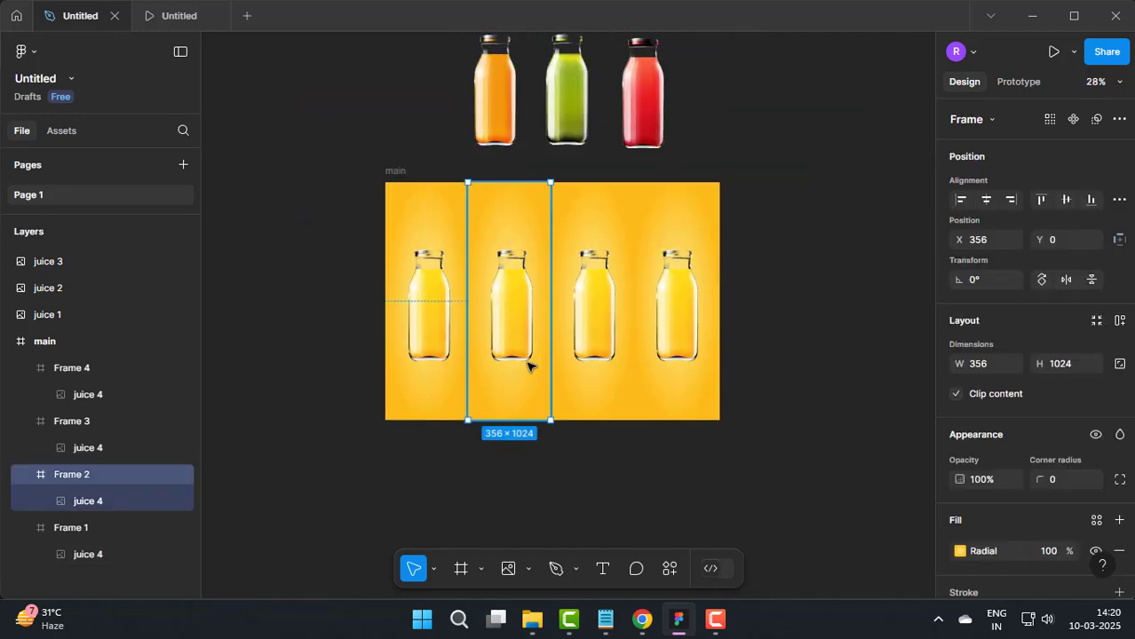
double_click(524, 309)
key("Delete")
left_click(512, 303)
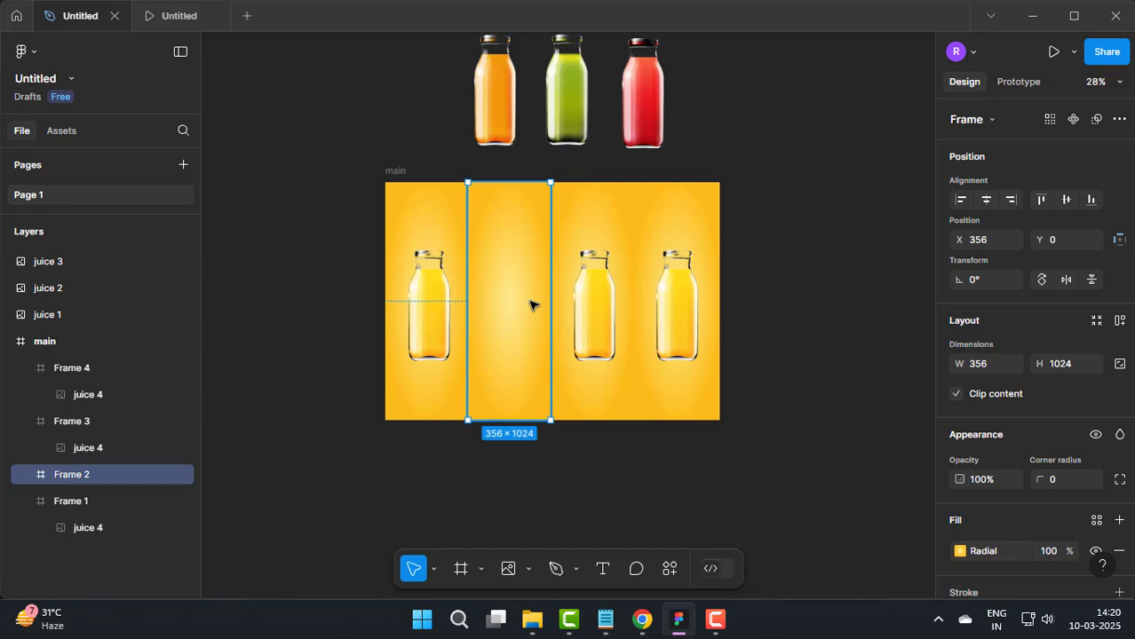
Step: Recolor the second frame's radial gradient from the orange bottle, sampling F0841D for the outer stop and a lighter orange for the center
left_click(984, 552)
left_click(800, 562)
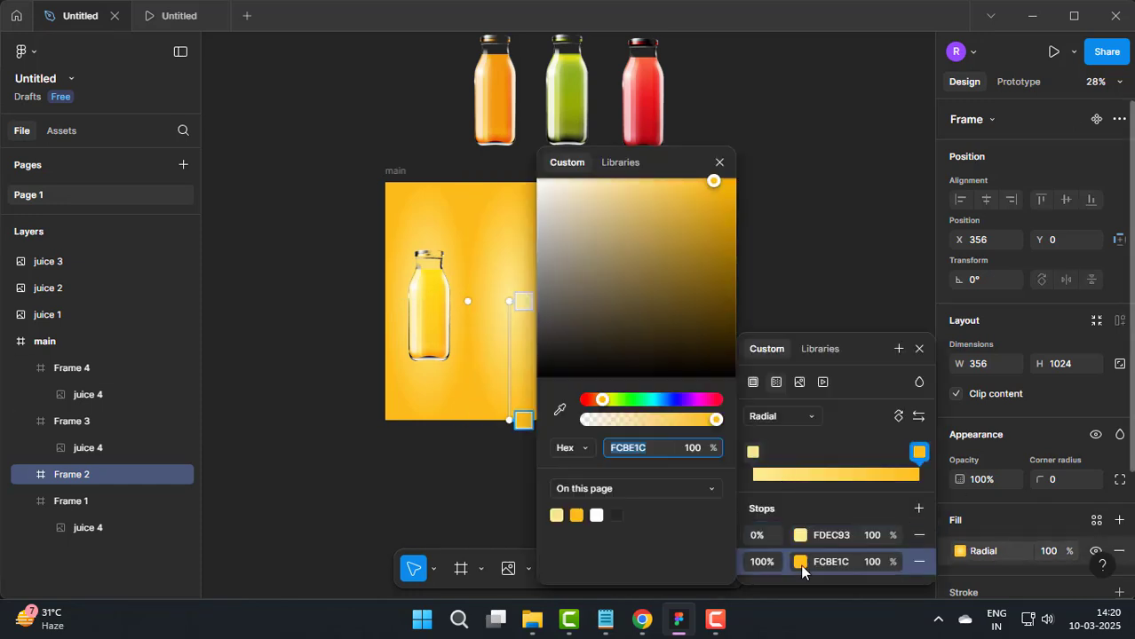
left_click(560, 409)
left_click(513, 127)
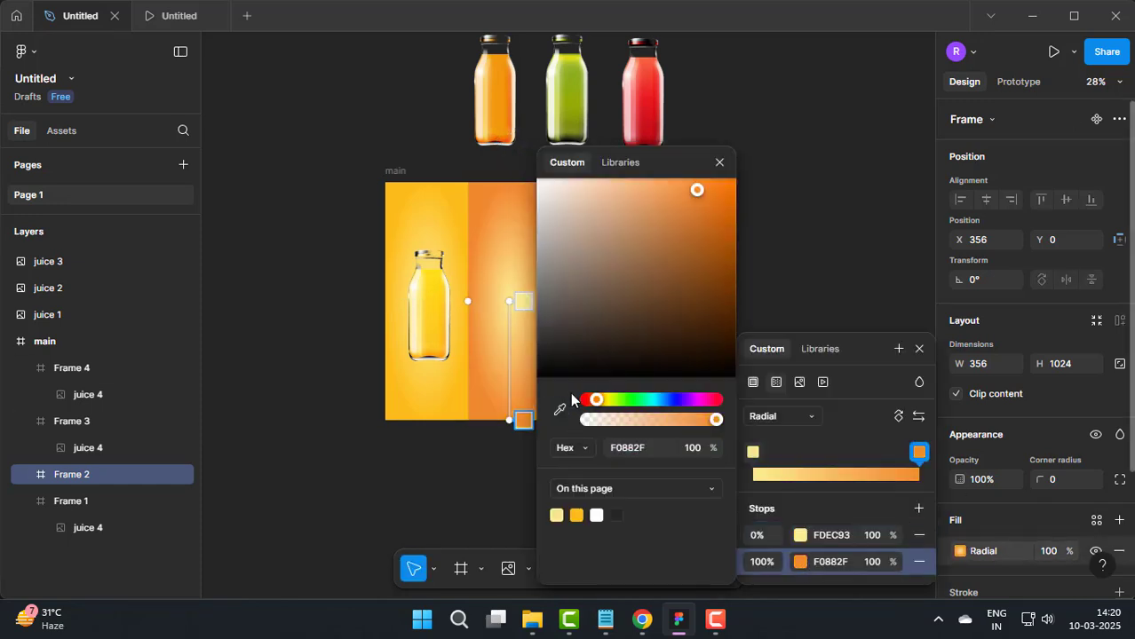
left_click(502, 141)
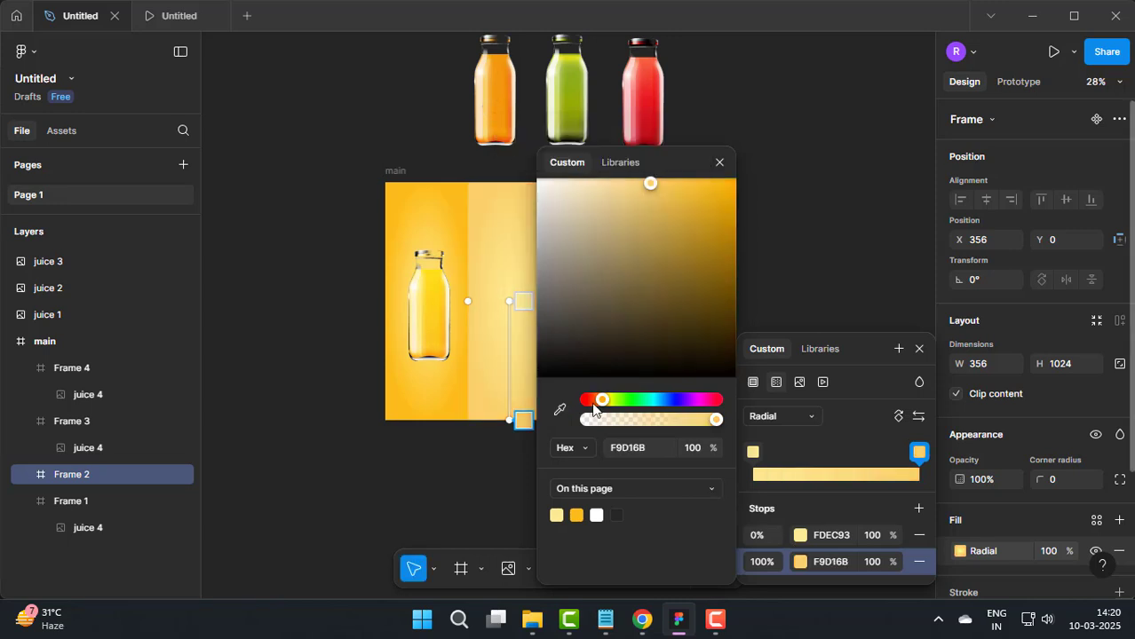
left_click(512, 135)
left_click(756, 534)
left_click(559, 409)
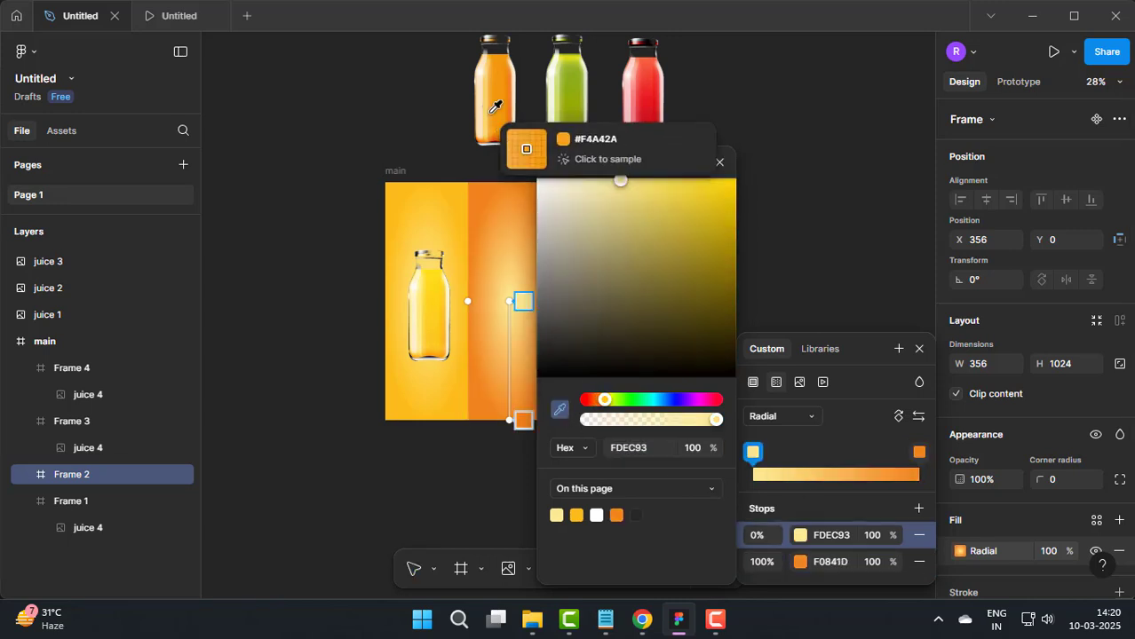
left_click(524, 145)
left_click(720, 163)
Step: Recolor the third frame's radial gradient from the green bottle, with 92A024 as the outer stop and CFDB65 at the center
left_click(612, 248)
left_click(959, 550)
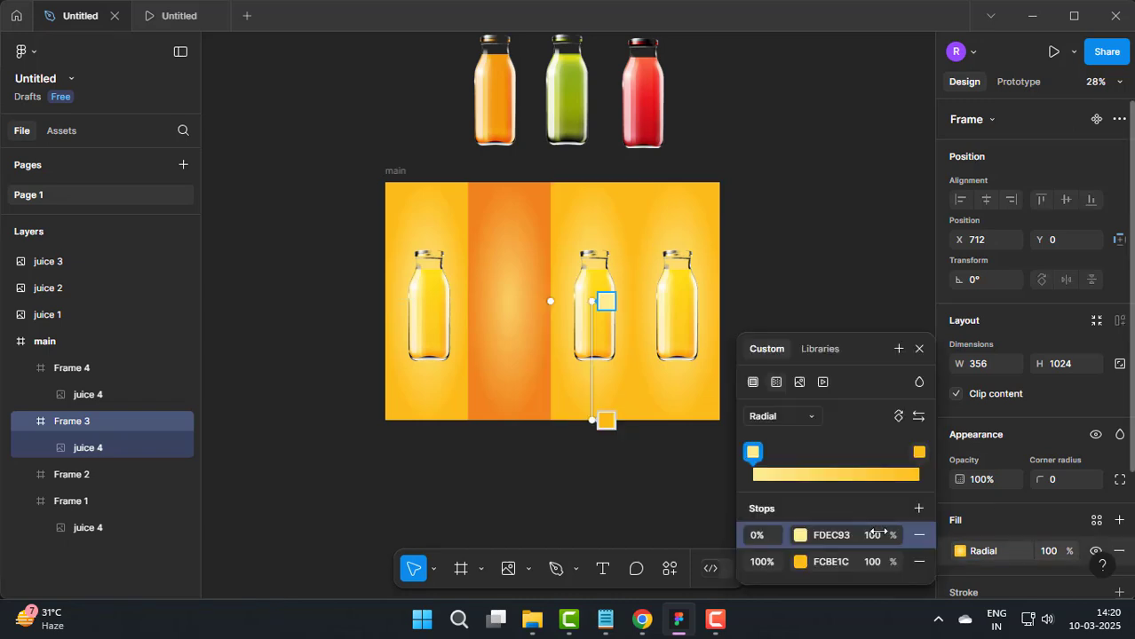
left_click(800, 561)
left_click(585, 113)
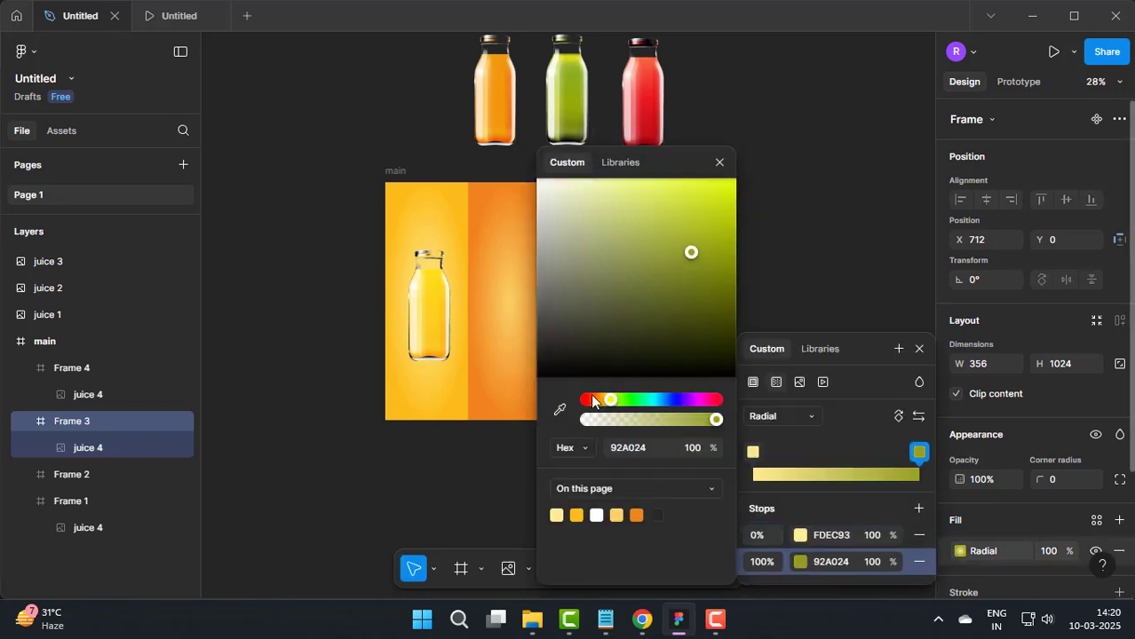
left_click(800, 535)
left_click(559, 409)
left_click(565, 93)
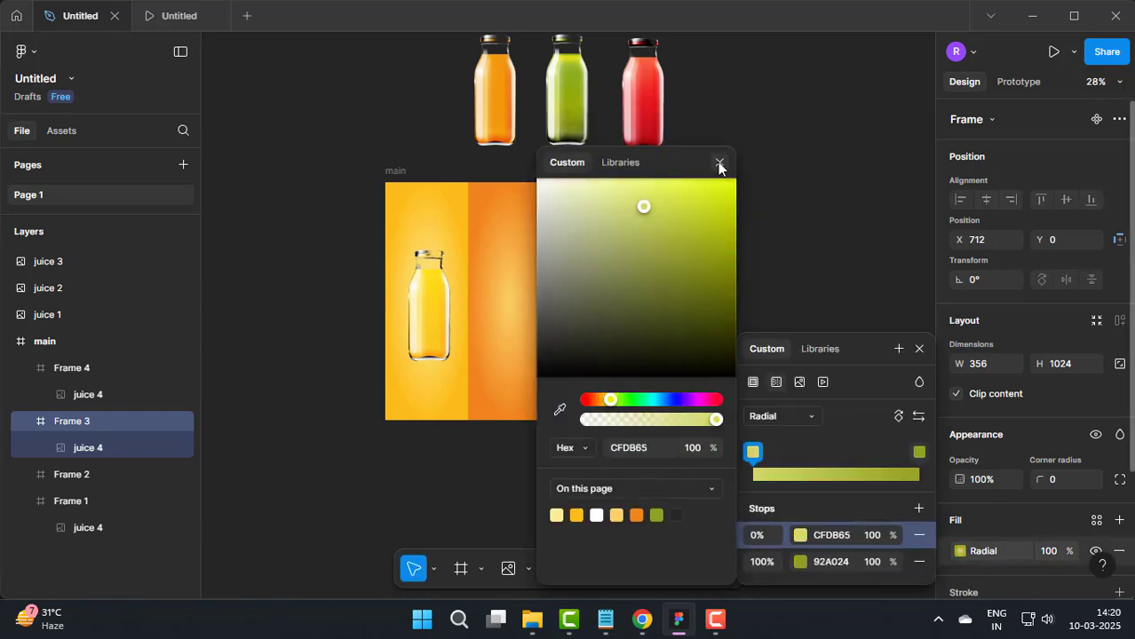
left_click(717, 162)
left_click(695, 223)
key("Escape")
Step: Delete the yellow bottles from the third and fourth frames
left_click(591, 310)
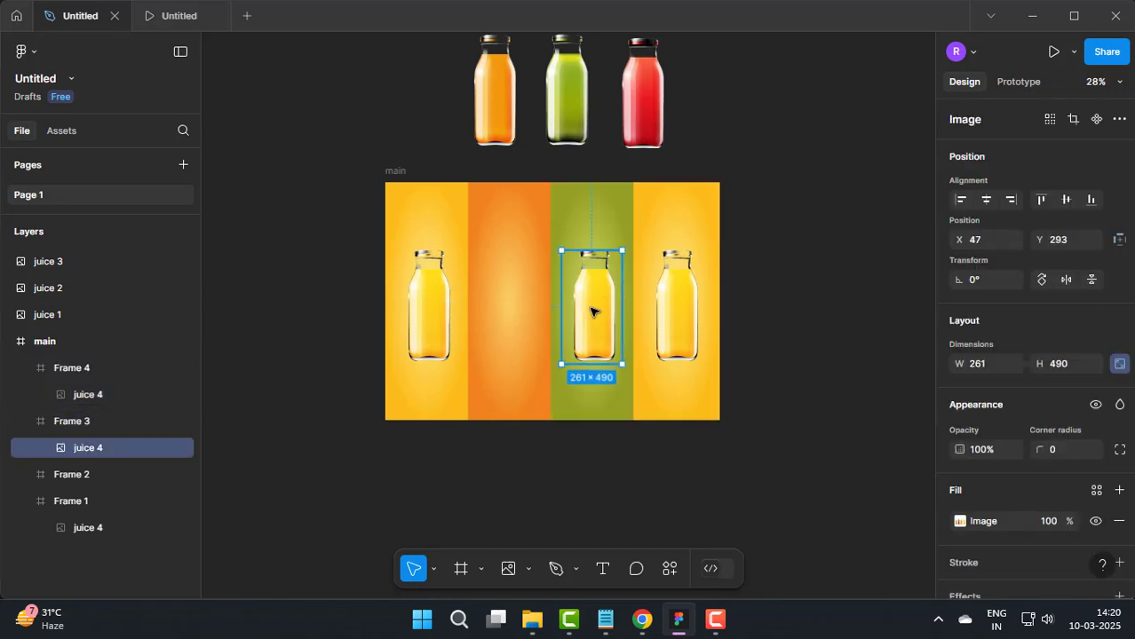
key("Delete")
left_click(678, 301)
key("Delete")
Step: Recolor the fourth frame's radial gradient from the red bottle, with CE2A30 as the outer stop and a lighter red at the center
left_click(959, 551)
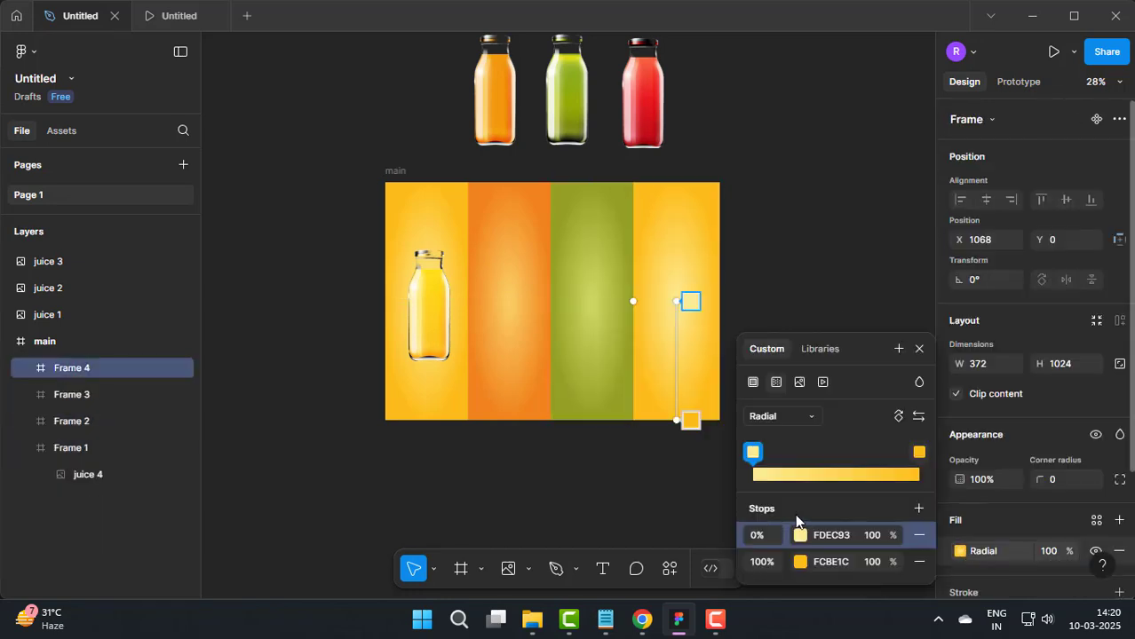
left_click(784, 561)
left_click(560, 413)
left_click(657, 93)
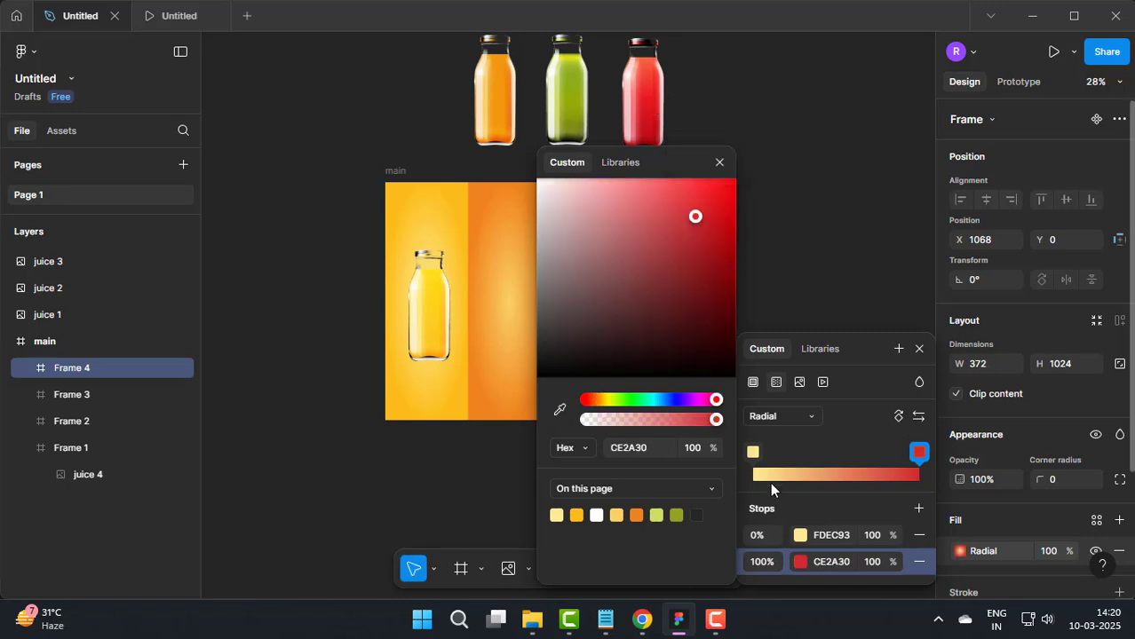
left_click(752, 452)
left_click(559, 409)
left_click(654, 89)
left_click(719, 162)
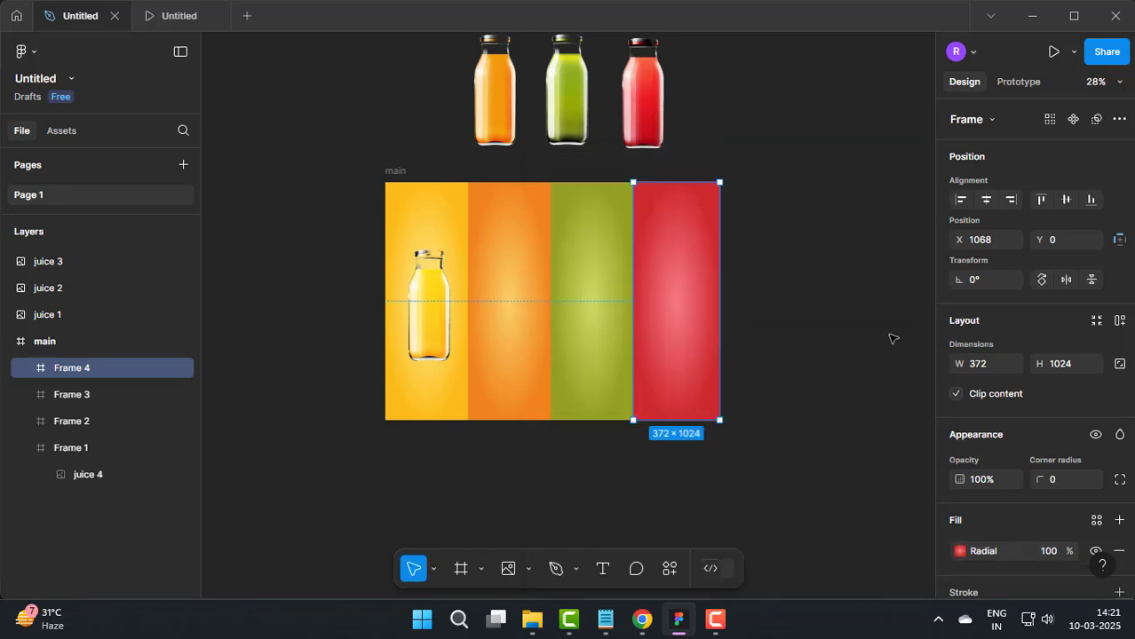
left_click(889, 334)
Step: Move the orange, green and red bottles into the middle of their matching colored frames inside main
scroll(499, 102, "up", 2)
scroll(466, 235, "up", 2)
left_click_drag(465, 62, 477, 370)
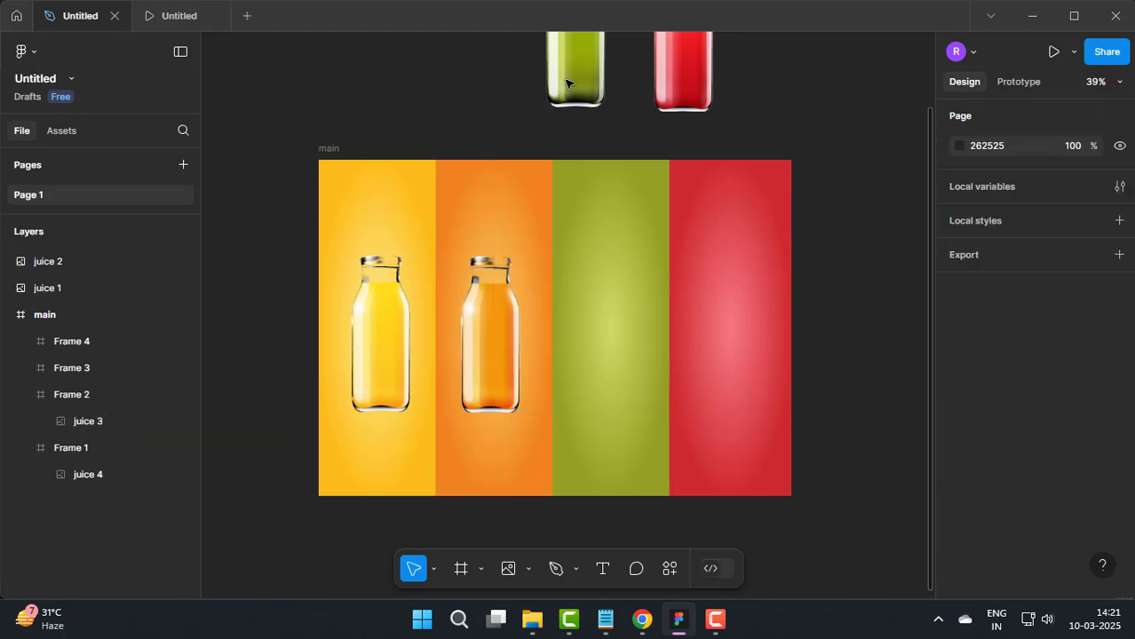
left_click_drag(569, 83, 609, 387)
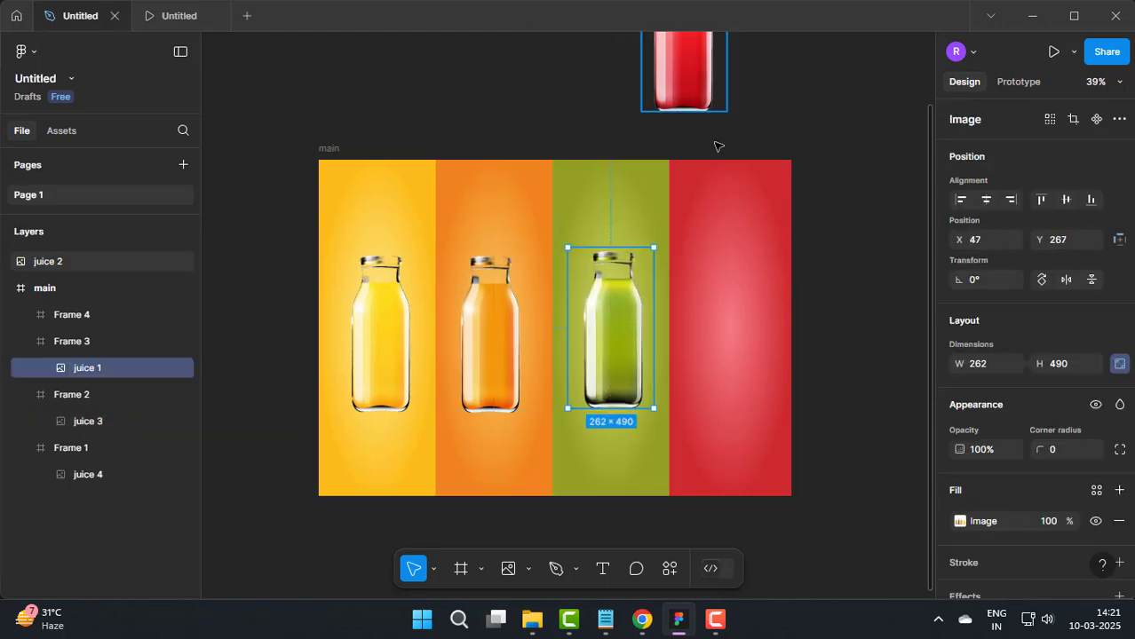
left_click_drag(684, 84, 747, 354)
key("Escape")
Step: Show the rulers and place a horizontal guide along the base of the yellow and orange bottles
scroll(482, 380, "up", 2)
left_click_drag(538, 459, 530, 405)
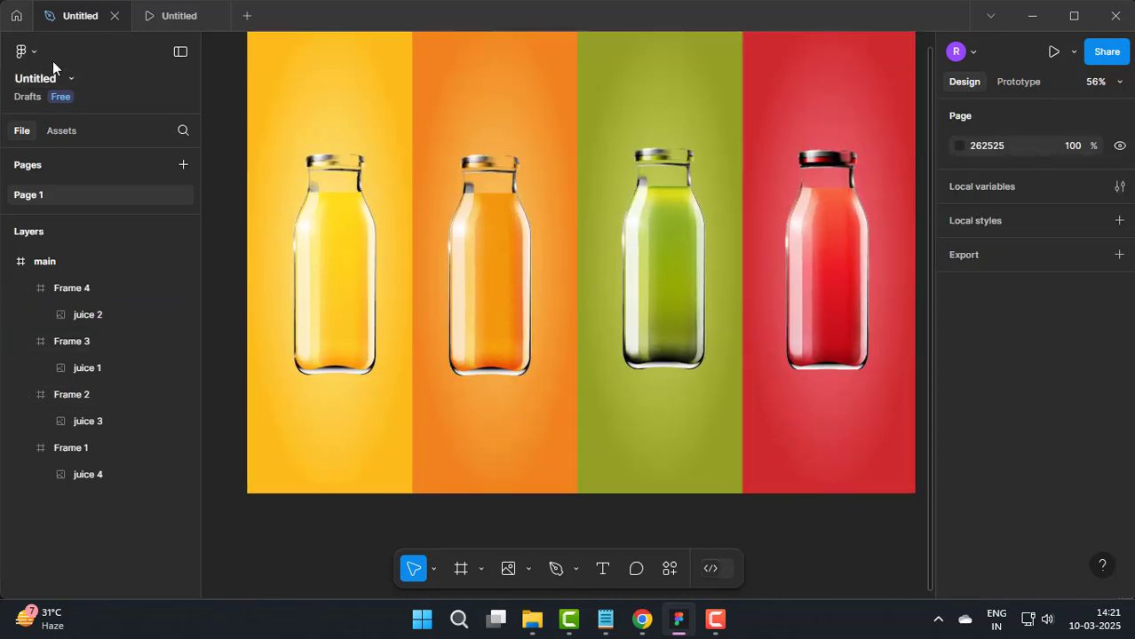
left_click(26, 52)
mouse_move(44, 157)
left_click(258, 134)
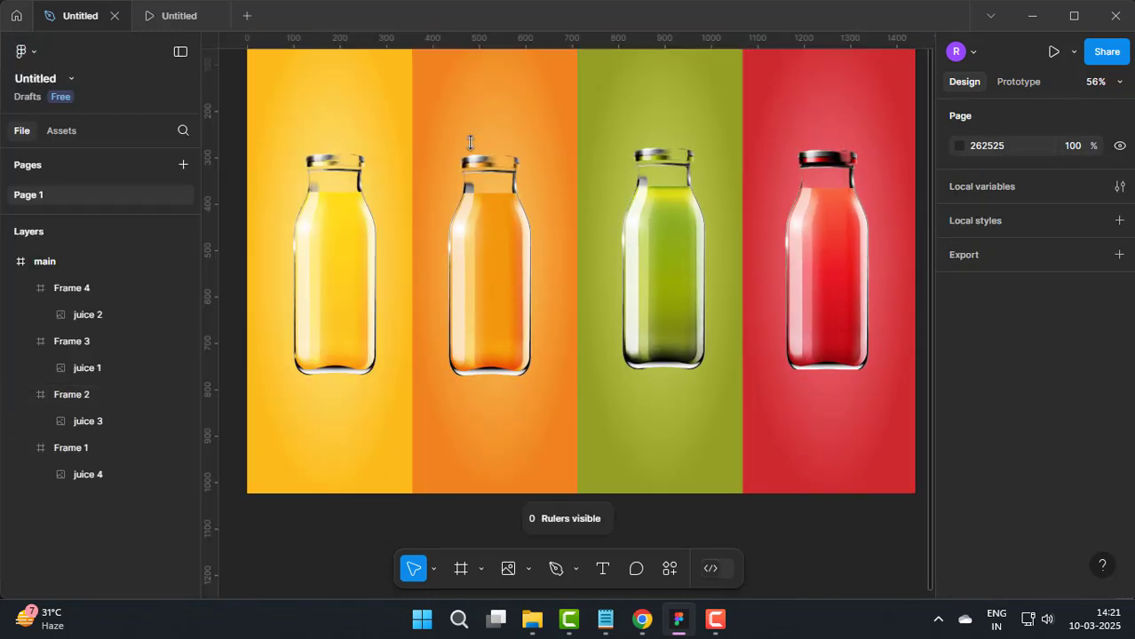
left_click_drag(468, 379, 468, 382)
Step: Lower the green frame and the red bottle until both bottle bases rest on the horizontal guide
scroll(704, 329, "up", 3)
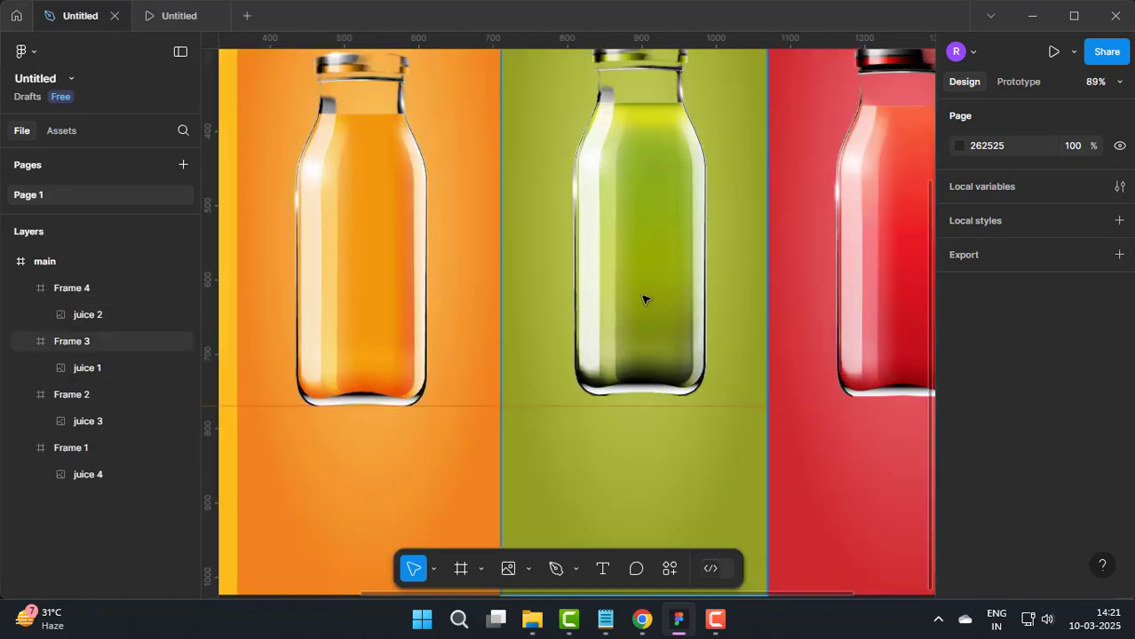
left_click(645, 309)
scroll(816, 342, "right", 4)
left_click(611, 317)
double_click(626, 299)
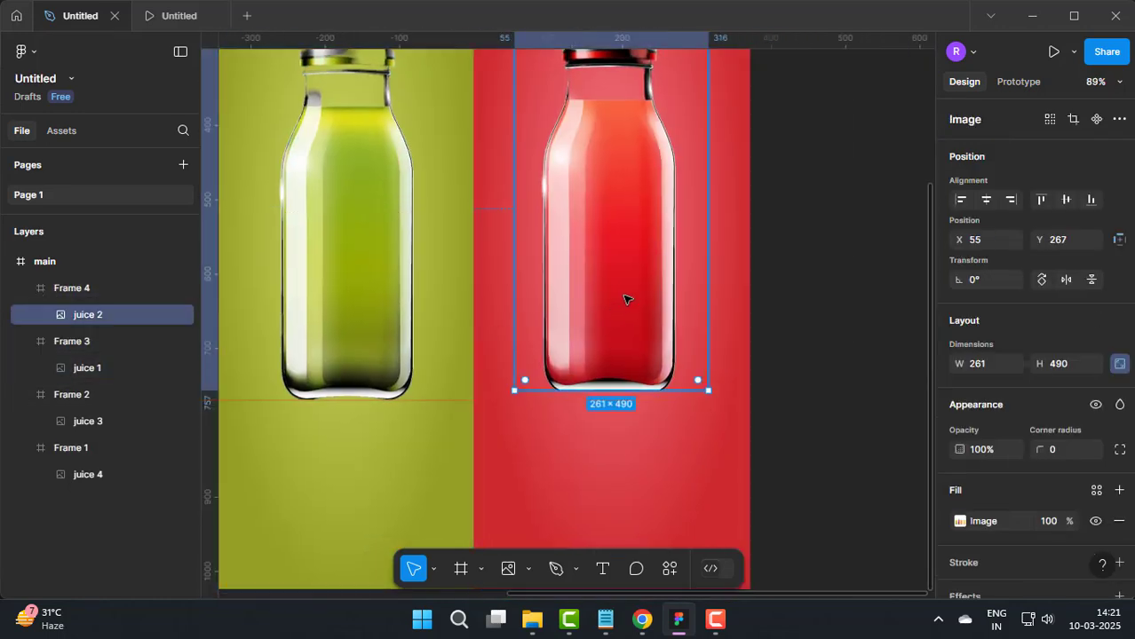
left_click(826, 306)
key("shift+1")
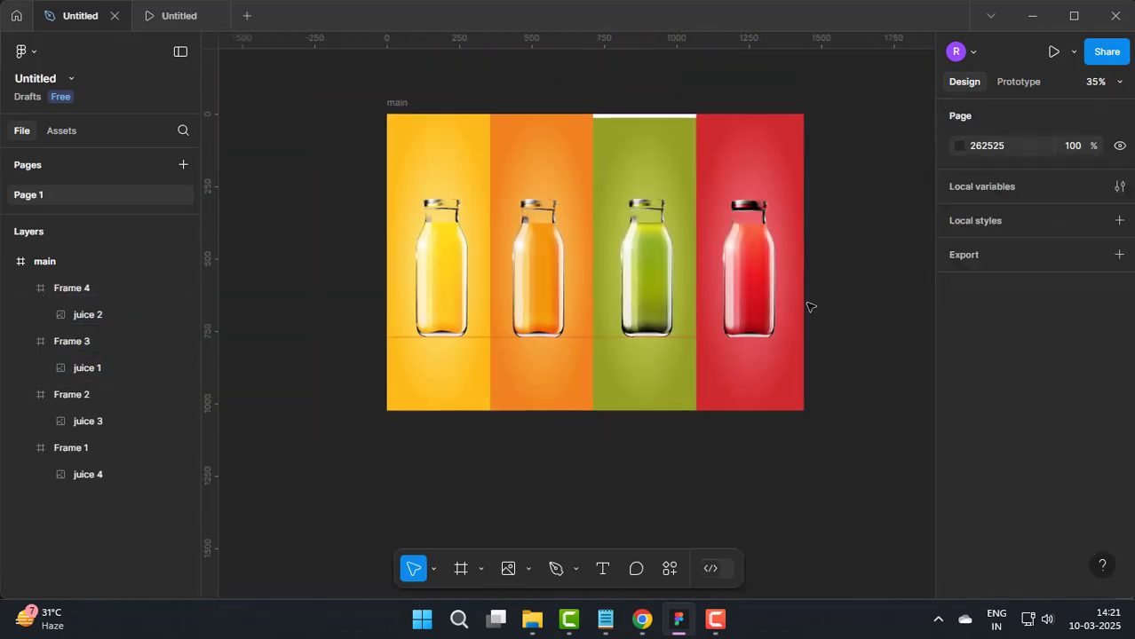
Step: Move the green frame back up so that it is flush with main's top edge
left_click(7, 261)
left_click(8, 261)
scroll(490, 387, "down", 4)
scroll(568, 369, "up", 4)
scroll(554, 373, "left", 3)
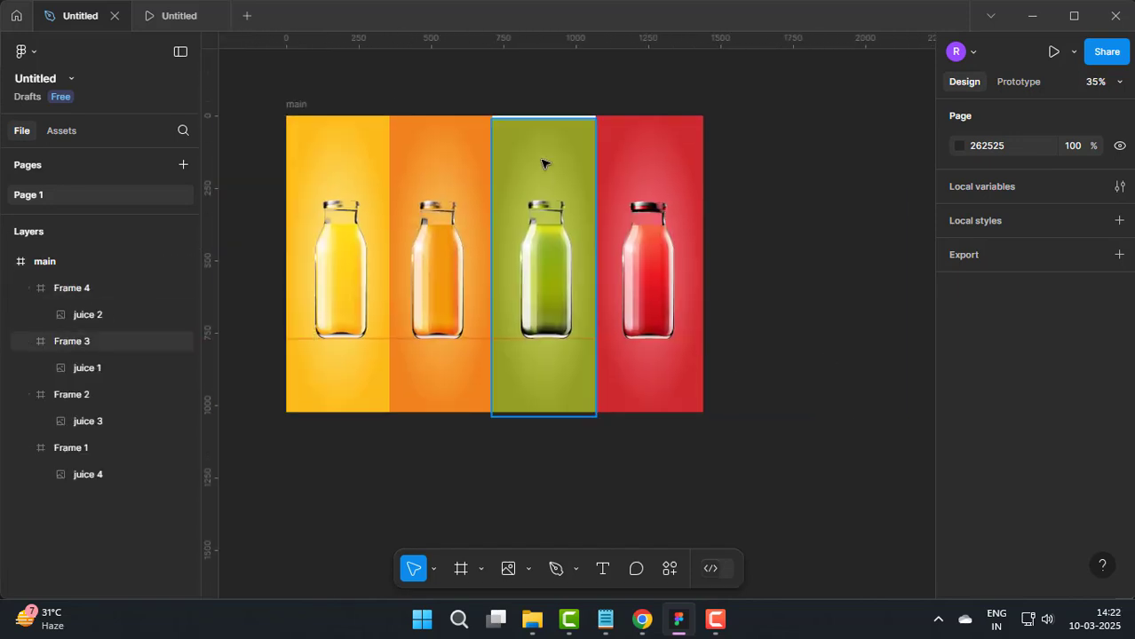
left_click(544, 164)
left_click(775, 370)
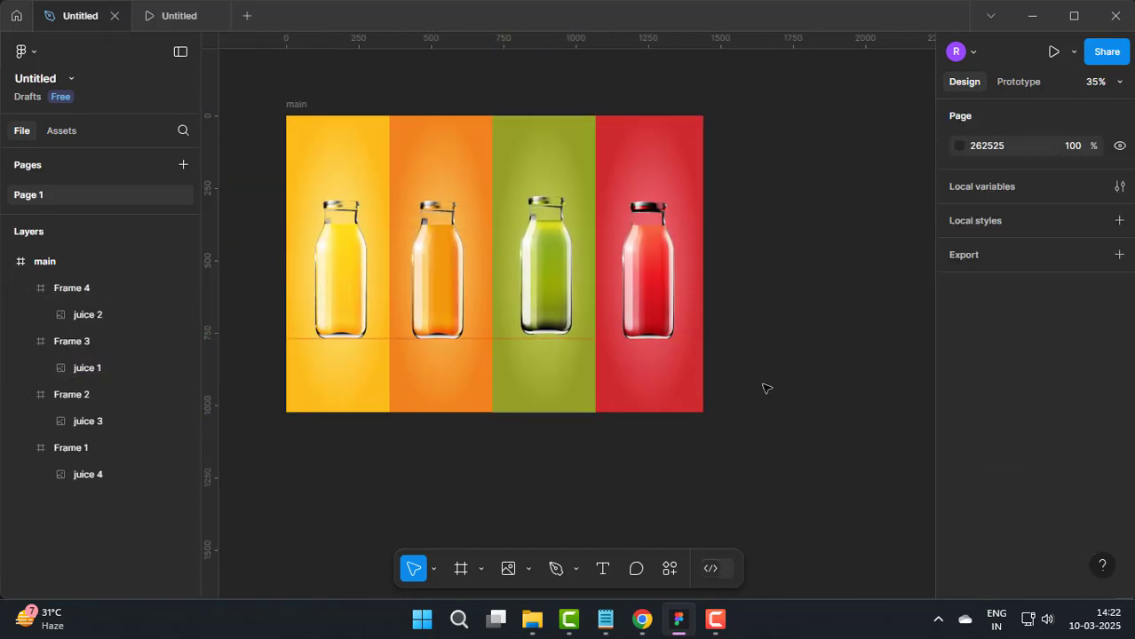
Step: Duplicate the main frame and place the copy directly below the original at X 0, Y 1255
scroll(765, 381, "down", 3)
left_click(523, 233)
key("ctrl+d")
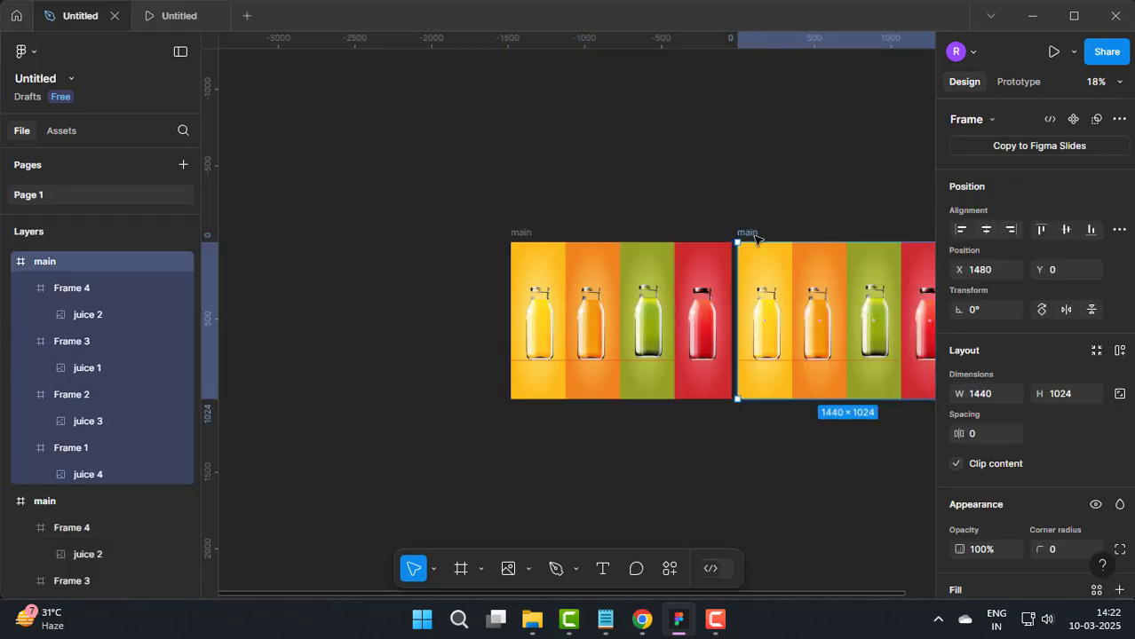
left_click_drag(760, 261, 535, 454)
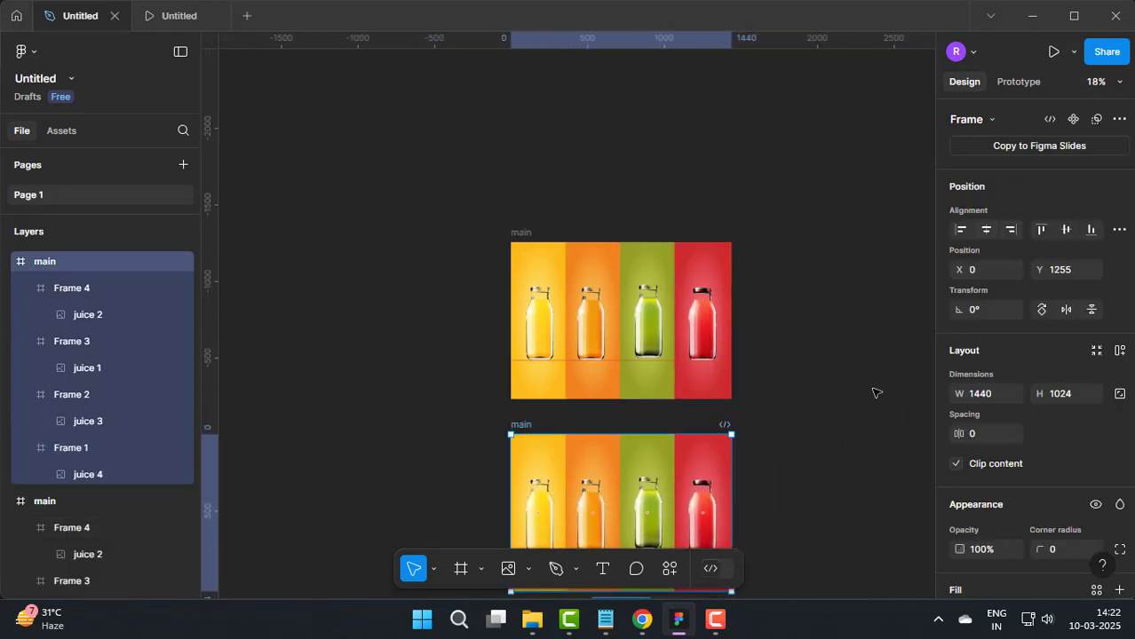
Step: Rename the lower copy of main as banana
left_click(7, 262)
double_click(47, 262)
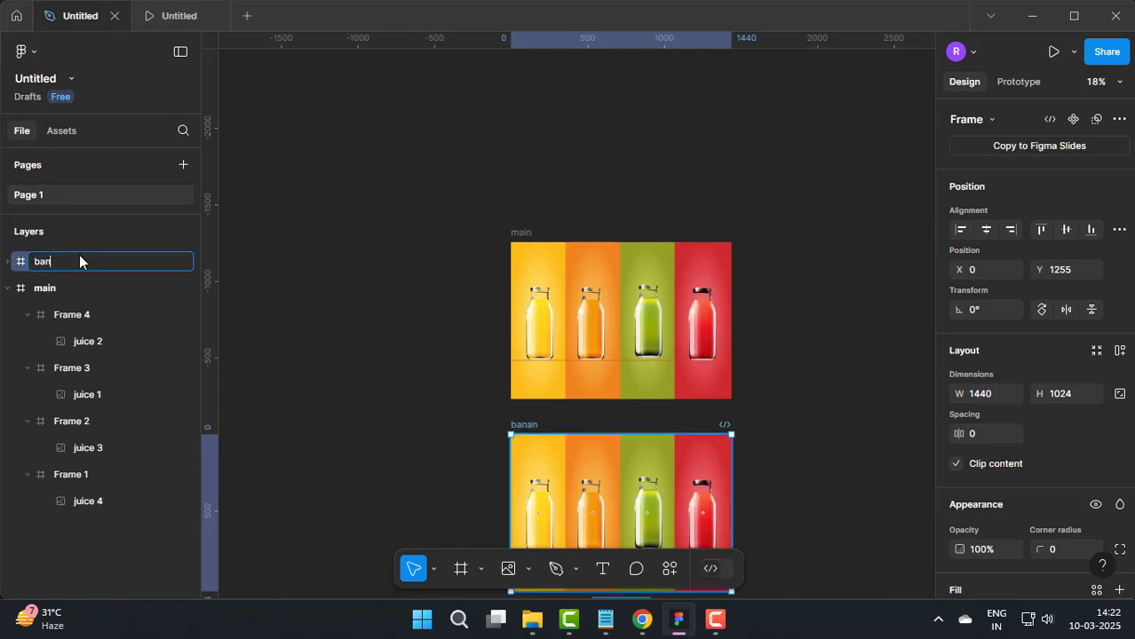
left_click(369, 376)
Step: Move the yellow bottle in the banana frame straight down to Y 632, so its base is clipped by the panel
scroll(382, 364, "up", 6)
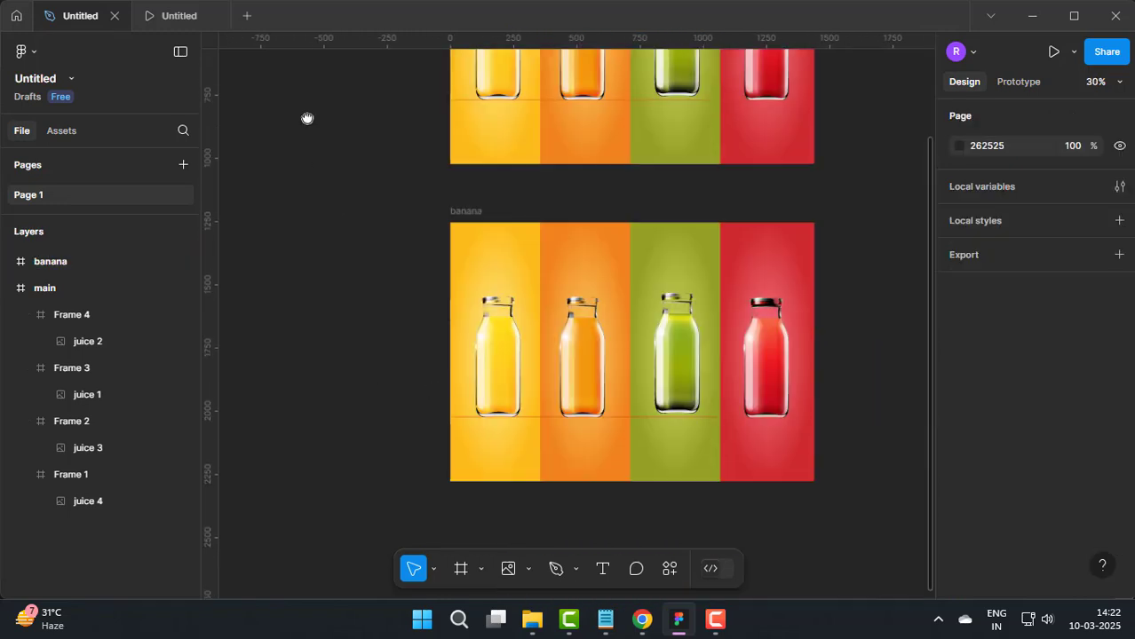
left_click_drag(470, 276, 476, 414)
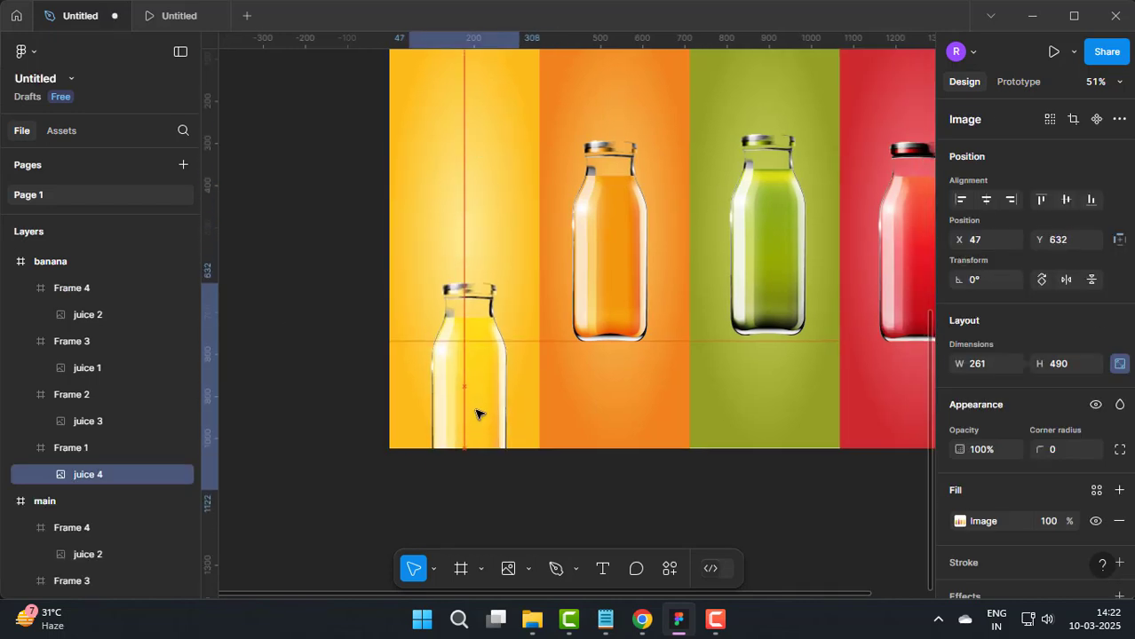
left_click(295, 338)
Step: Add the text "01" at size 51 above the yellow bottle in the banana frame
scroll(401, 311, "up", 3)
scroll(420, 306, "up", 4)
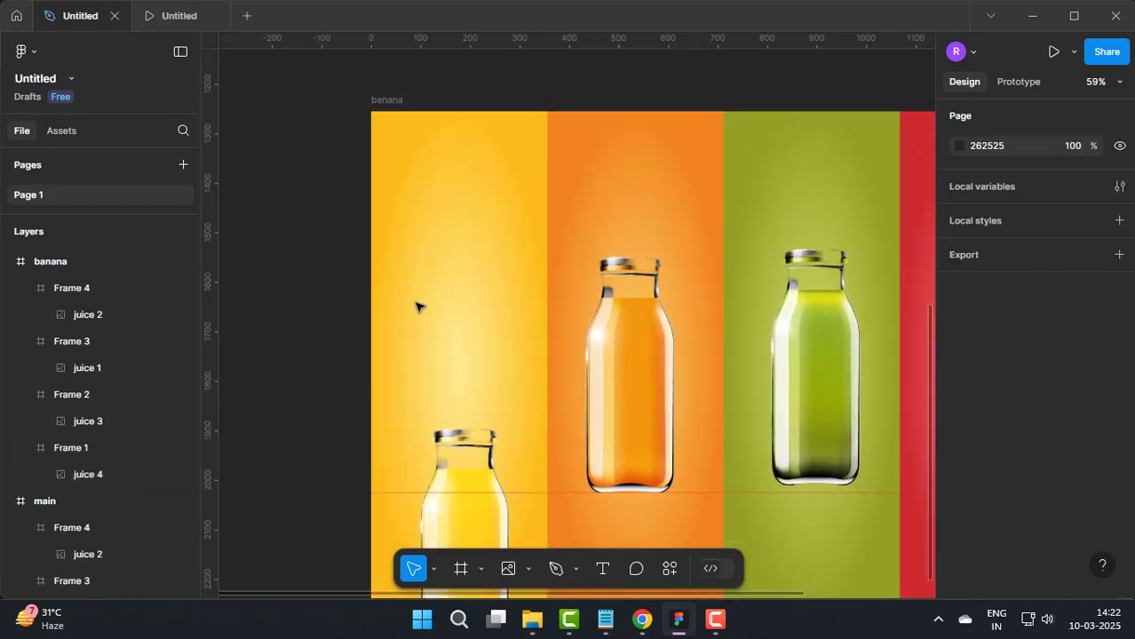
left_click(418, 245)
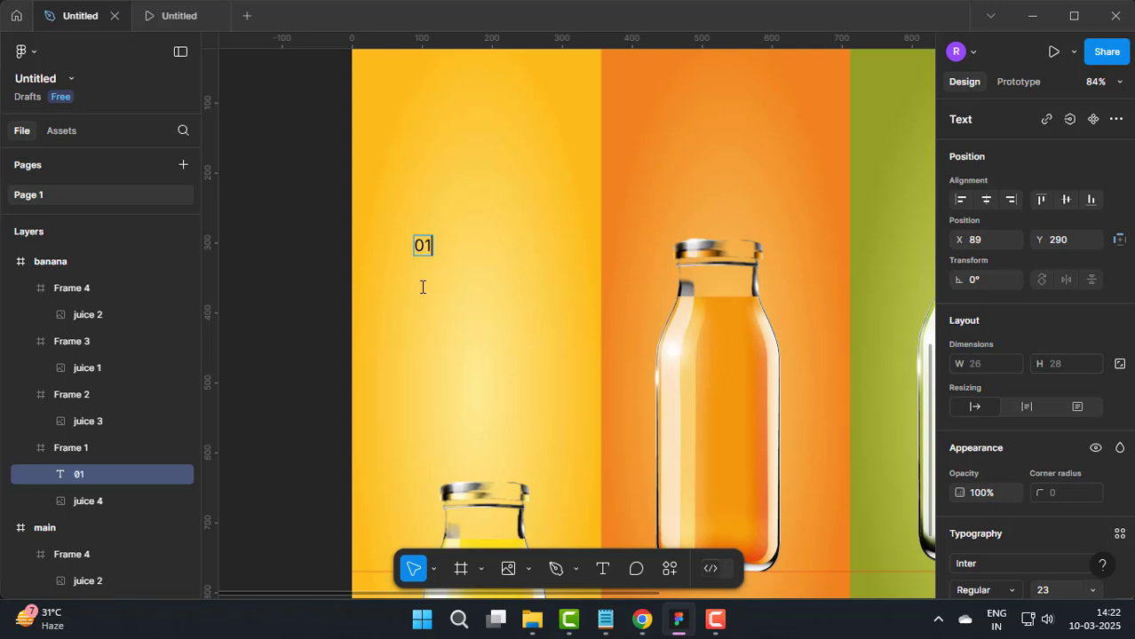
Step: Align the 01 text to a new vertical guide near the yellow panel's outer edge, at X 37, Y 245, and make it bold
left_click(322, 310)
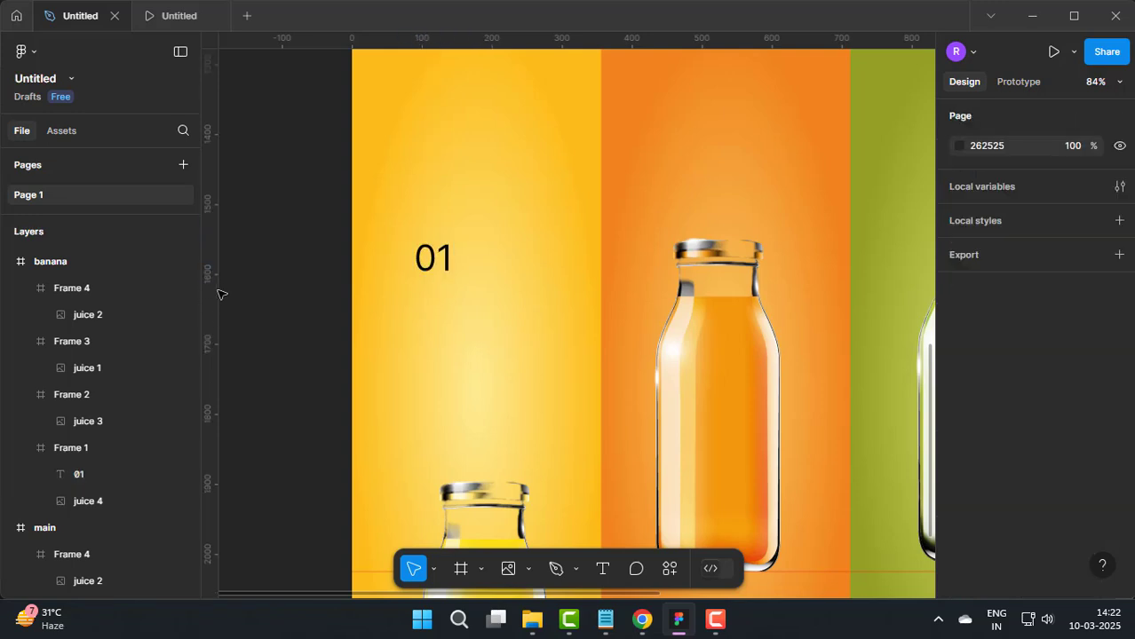
left_click(442, 263)
left_click_drag(442, 265, 413, 241)
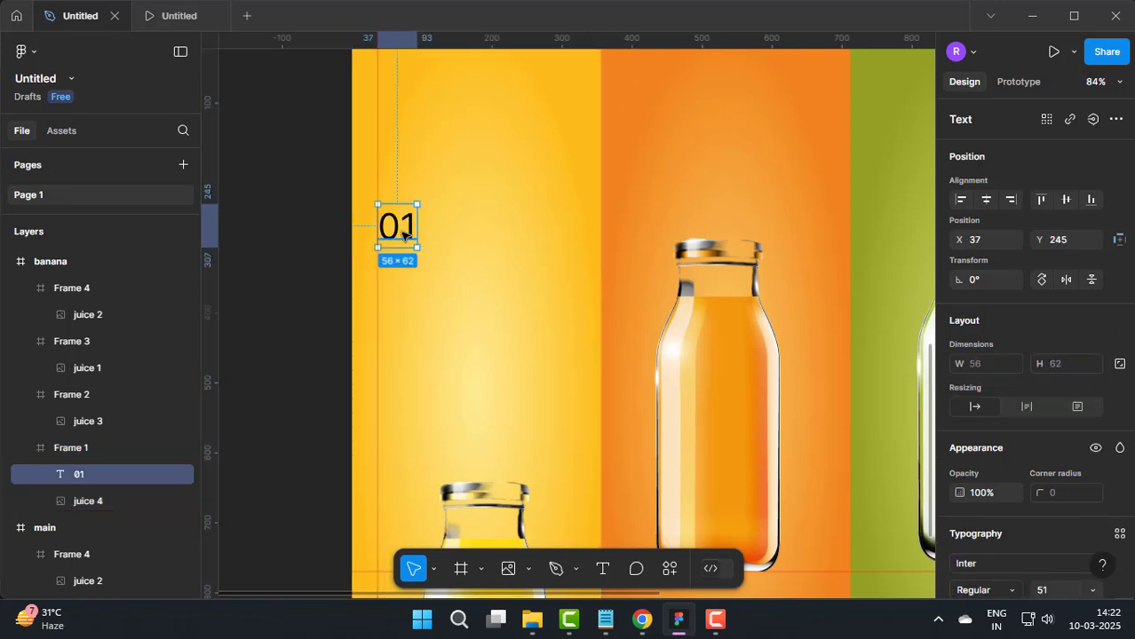
key("Escape")
Step: Add a bold "Banana" text and place it directly below the 01 at X 31, Y 295
key("t")
left_click(429, 291)
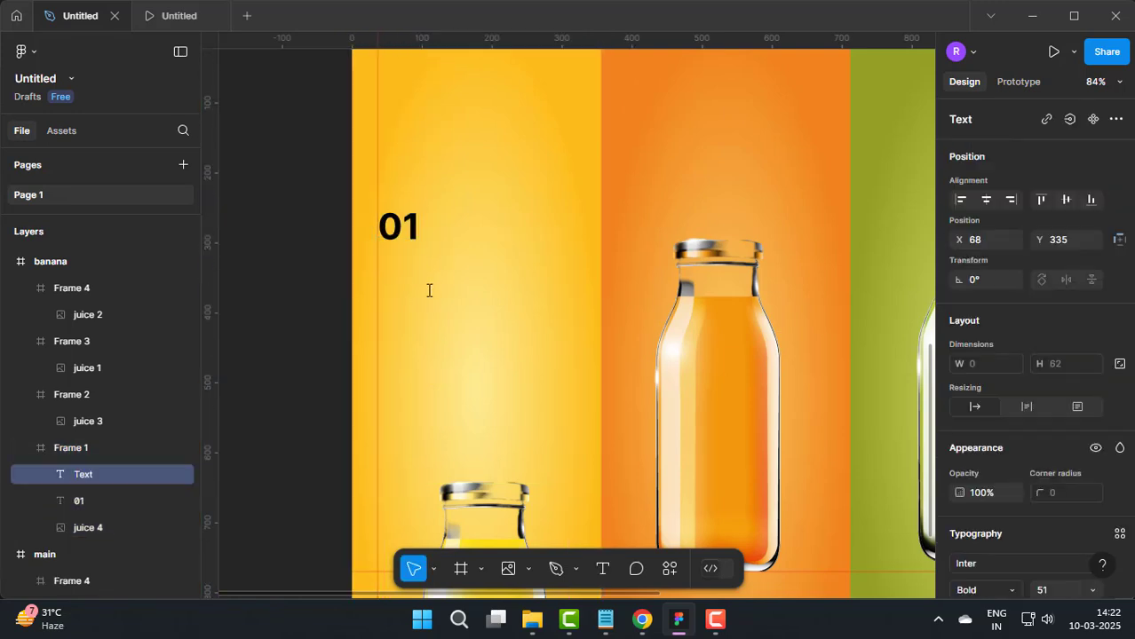
left_click(346, 302)
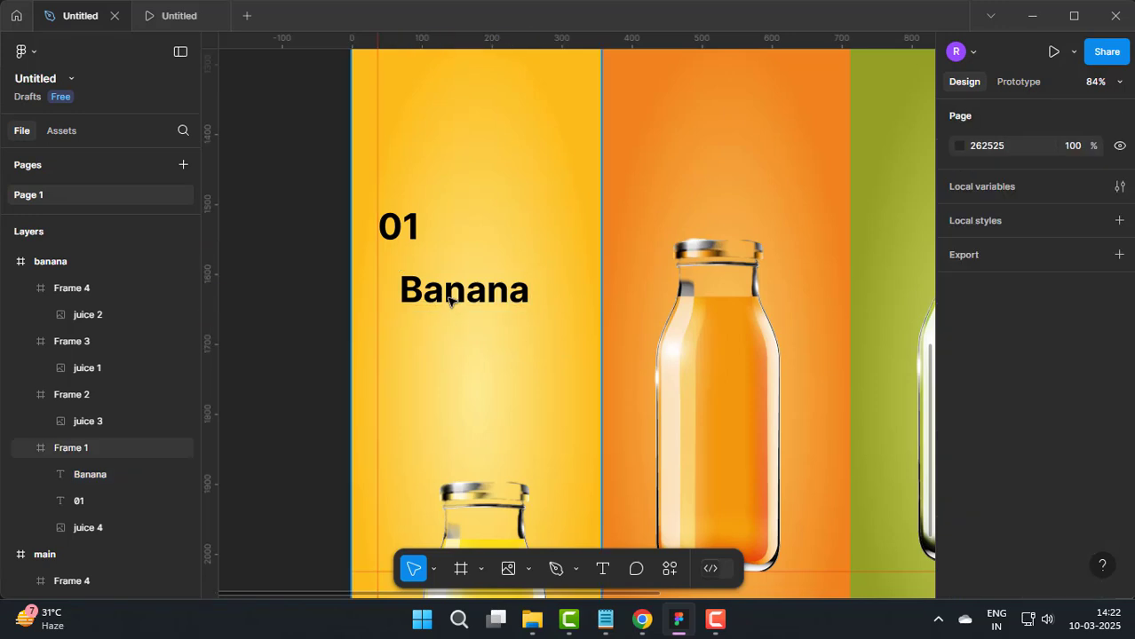
left_click_drag(469, 299, 443, 269)
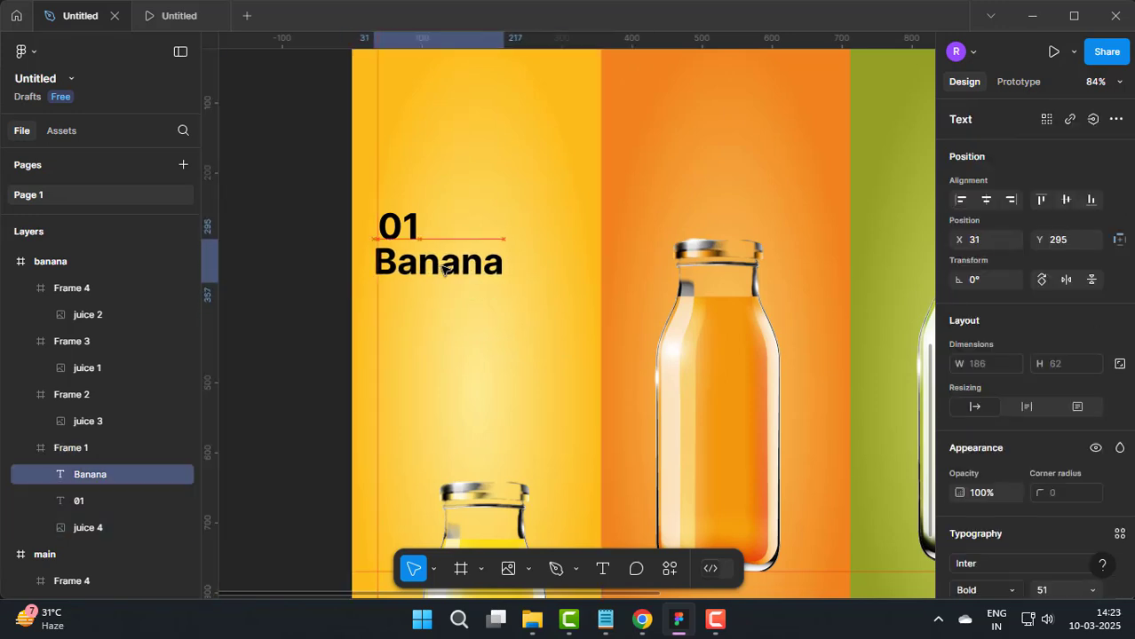
left_click(309, 294)
Step: Draw a rectangle about 122 × 32 below the Banana text, starting at the vertical guide, and set its corner radius to 10
scroll(476, 317, "up", 3)
left_click(528, 569)
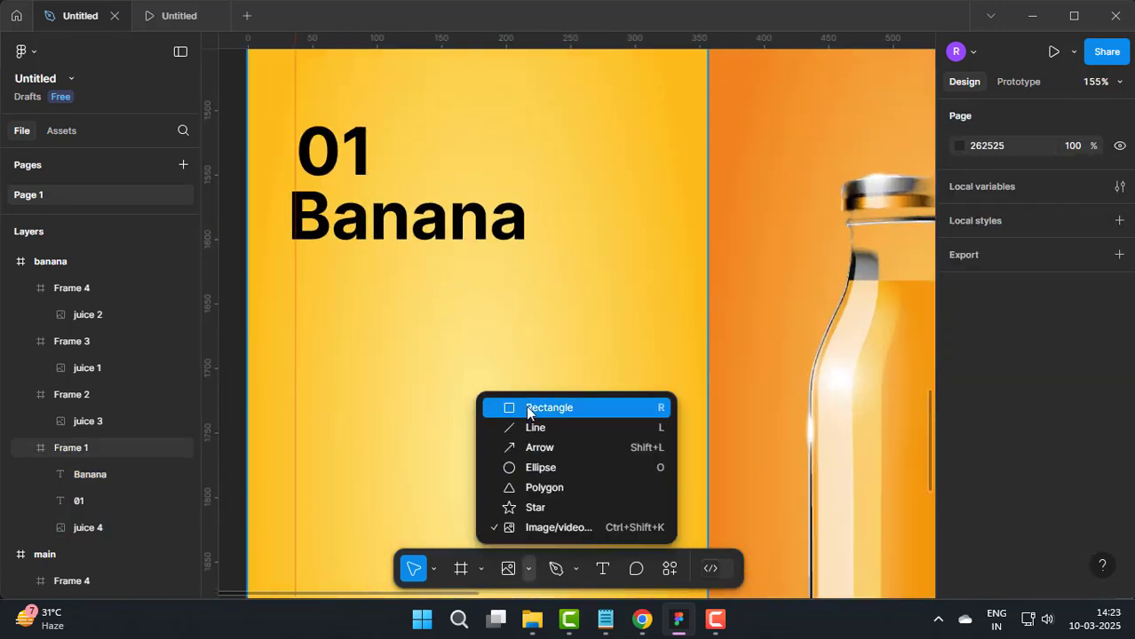
left_click(529, 404)
scroll(307, 251, "up", 2)
left_click_drag(307, 252, 569, 392)
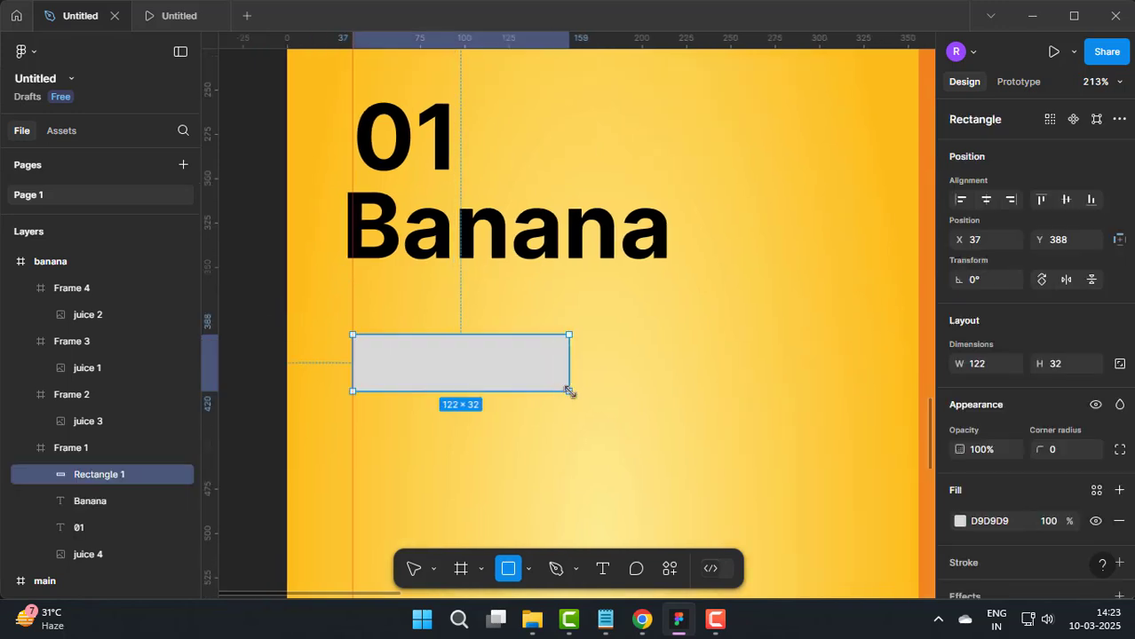
scroll(974, 466, "down", 2)
left_click(1034, 364)
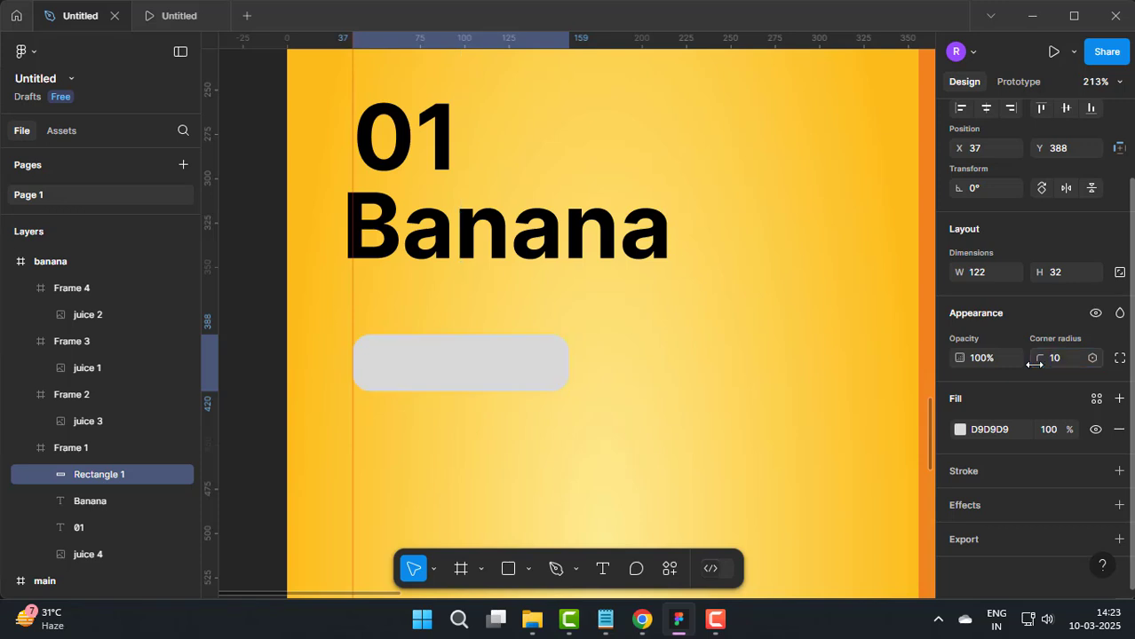
Step: Set the corner radius of the rectangle below Banana to 5 and its fill to 0B0A0A at 0% opacity
left_click_drag(1059, 358, 1023, 361)
type("5")
key("Return")
left_click(960, 429)
mouse_move(761, 201)
left_mouse_down()
mouse_move(697, 125)
mouse_move(748, 370)
left_mouse_up()
left_click_drag(815, 420, 778, 420)
left_click(919, 129)
Step: Add a black 000000 inside stroke with a weight of 2 to the transparent rectangle
left_click(1119, 471)
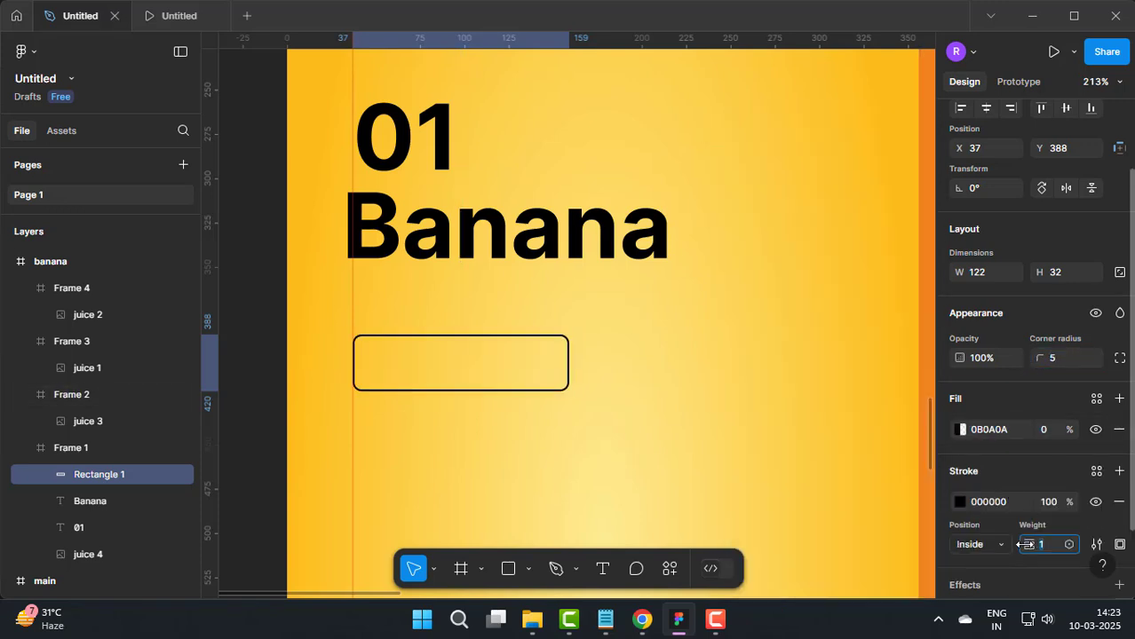
type("2")
key("Return")
left_click(275, 316)
Step: Add the bold text "View More >>" inside the outlined rectangle and reduce its size to 12
key("t")
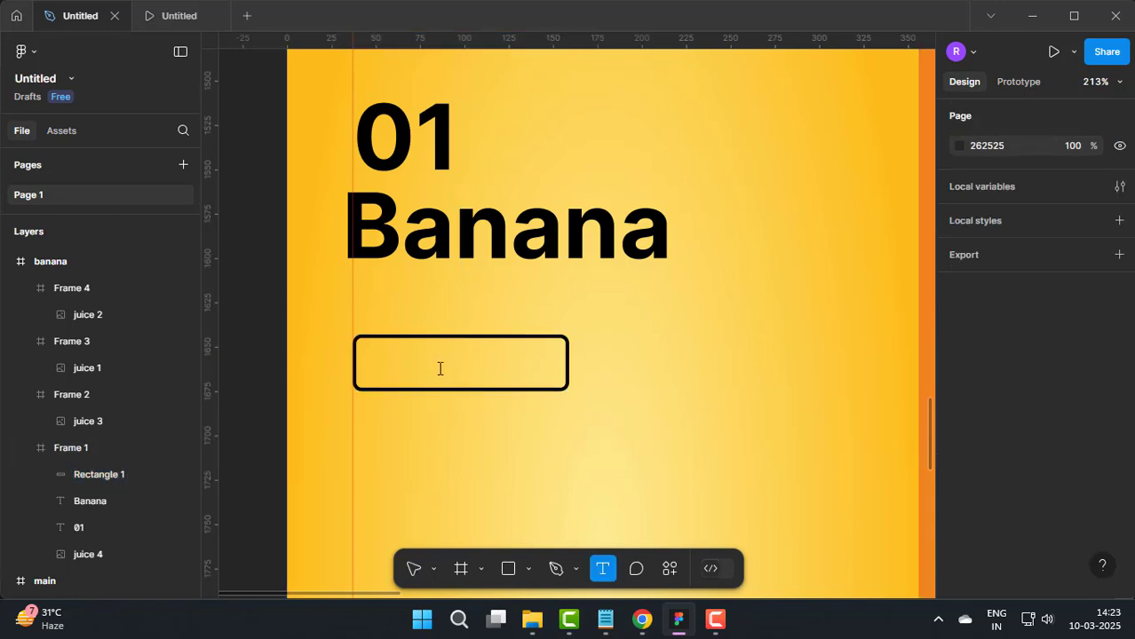
left_click(439, 368)
type("View More")
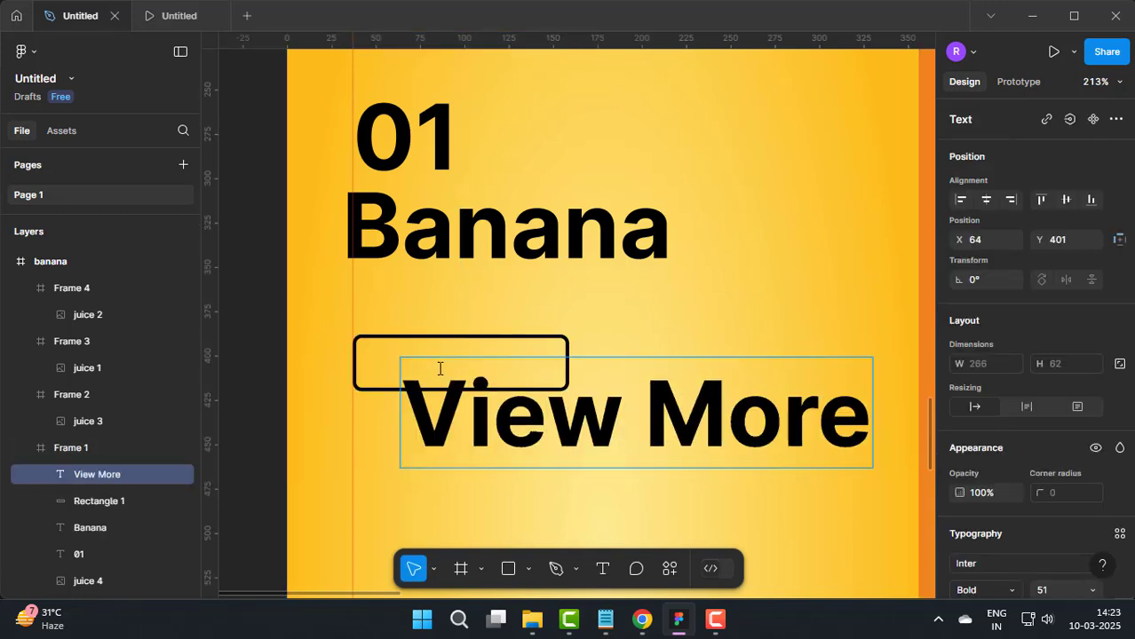
type(" >>")
key("ctrl+a")
key("ctrl+shift+comma")
key("ctrl+shift+comma")
key("ctrl+shift+comma")
key("ctrl+shift+comma")
key("ctrl+shift+comma")
key("ctrl+shift+comma")
key("ctrl+shift+comma")
key("ctrl+shift+comma")
key("ctrl+shift+comma")
key("ctrl+shift+comma")
key("ctrl+shift+comma")
key("ctrl+shift+comma")
key("ctrl+shift+comma")
key("ctrl+shift+comma")
key("ctrl+shift+comma")
key("ctrl+shift+comma")
key("ctrl+shift+comma")
key("ctrl+shift+comma")
key("ctrl+shift+comma")
key("ctrl+shift+comma")
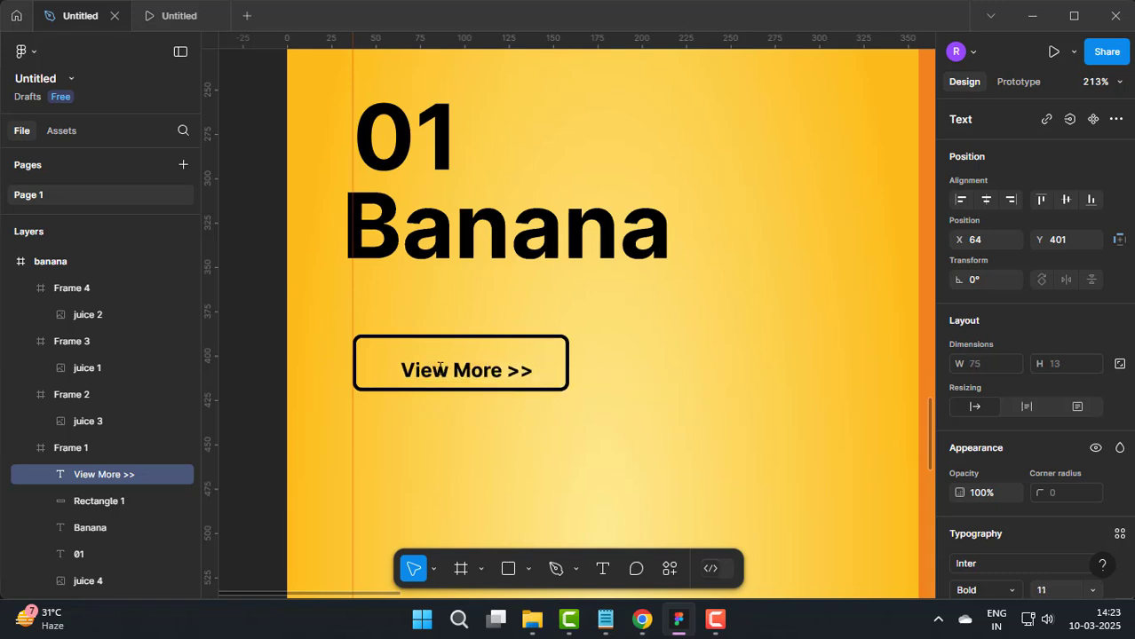
left_click(364, 362)
scroll(370, 360, "up", 1)
Step: Centre the View More >> text inside the outlined rectangle at X 57, Y 396, and undo the stray paste of the main frame
double_click(524, 384)
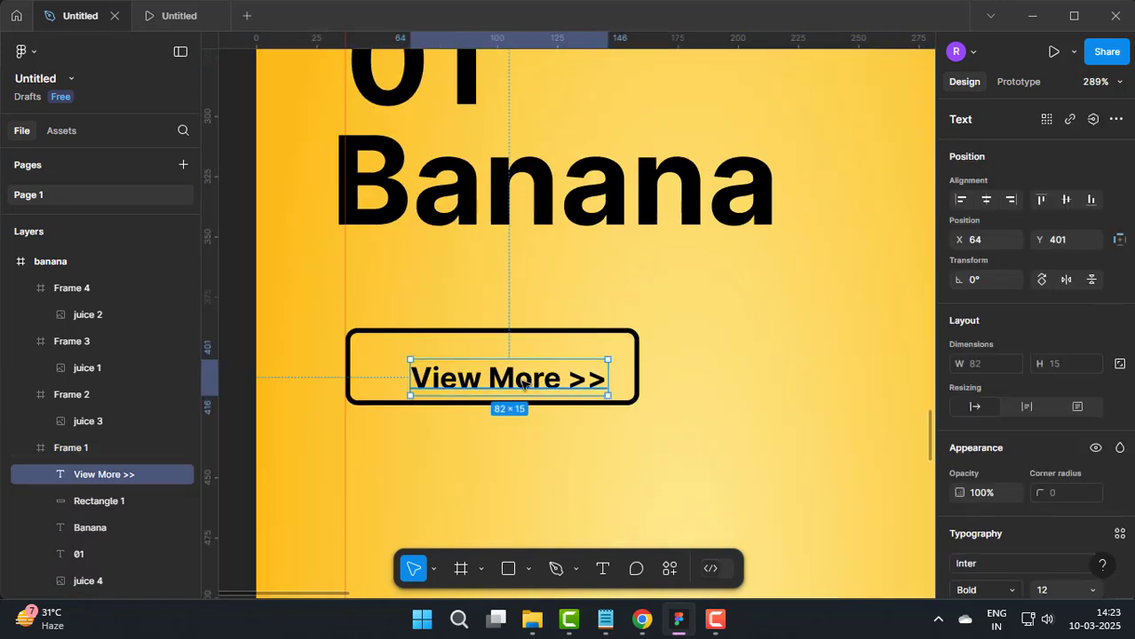
left_click_drag(525, 383, 517, 376)
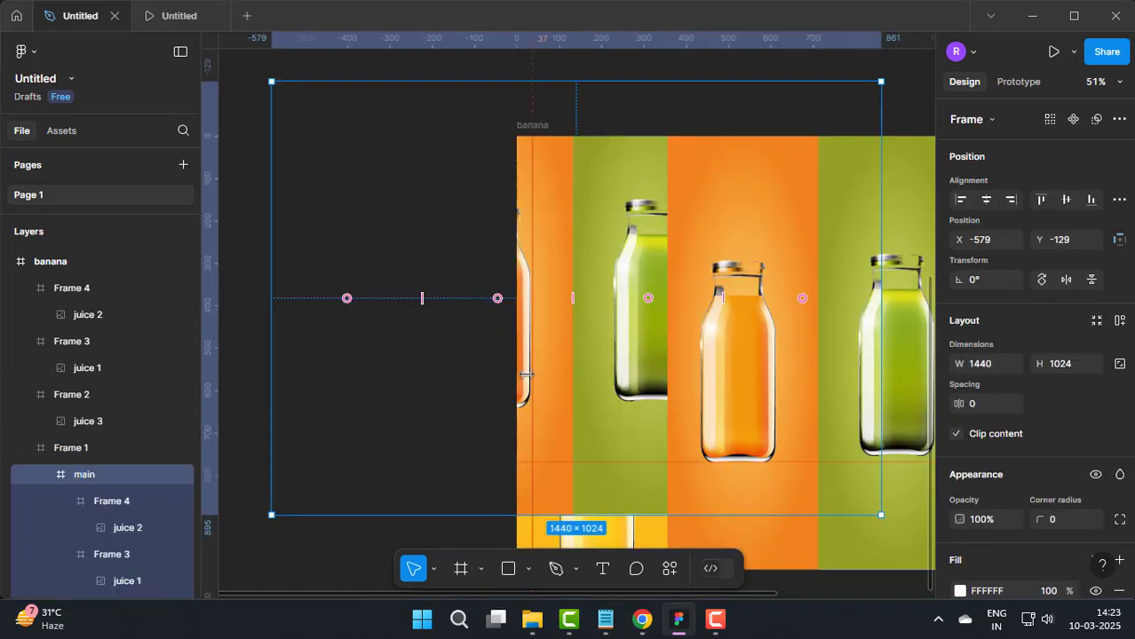
key("ctrl+z")
key("Escape")
scroll(434, 322, "up", 5)
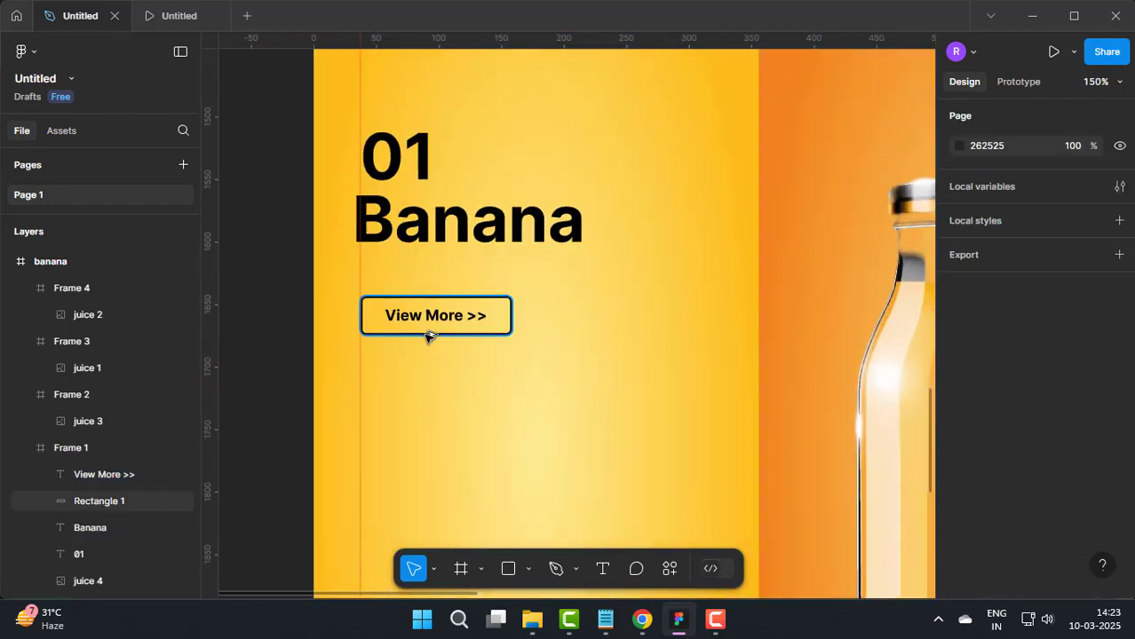
Step: Place a copy of the View More >> text above the button at X 57, Y 361, and shift the Banana heading to X 34
double_click(421, 319)
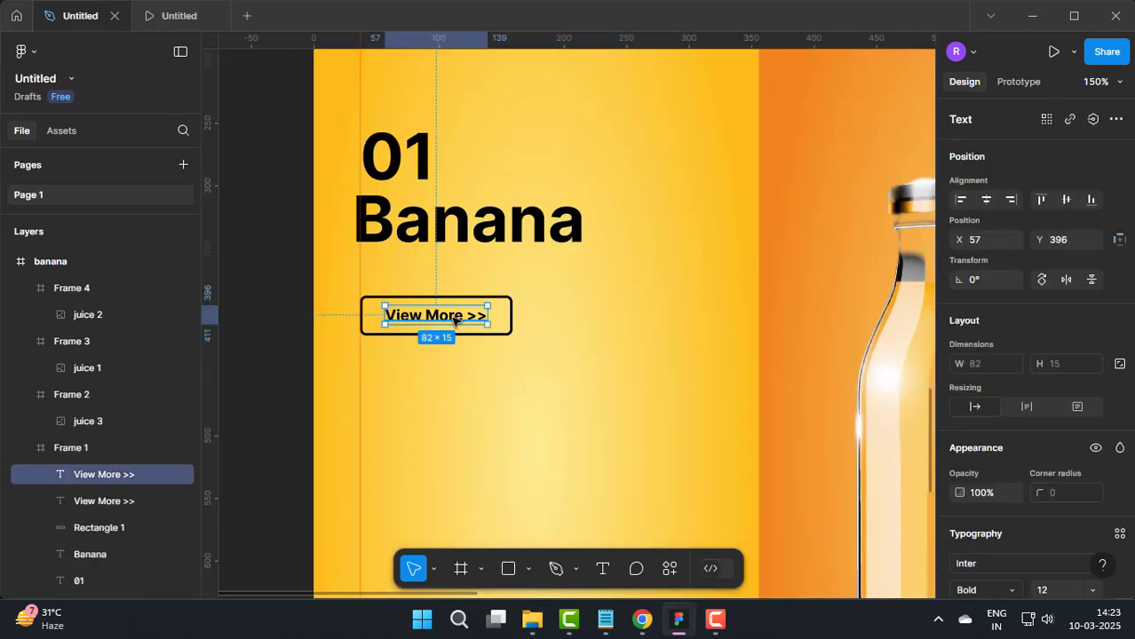
left_click_drag(455, 319, 453, 272)
scroll(393, 246, "up", 5)
left_click(388, 216)
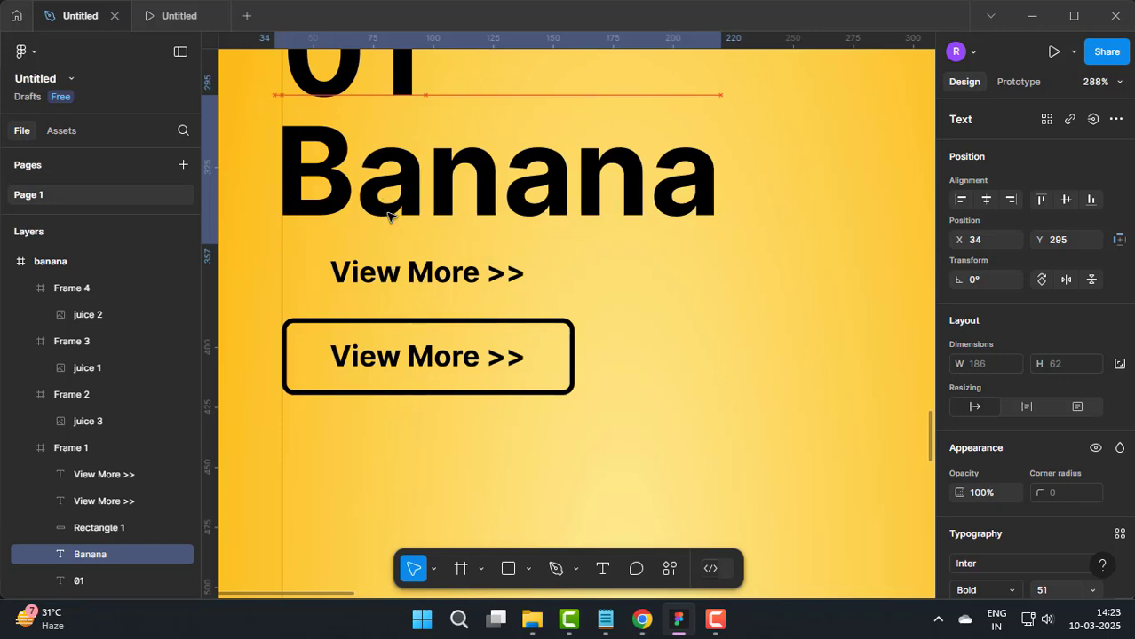
Step: Make the copied text Regular and replace it with "Banana juice can have many health benefits", copied from the Notepad notes
left_click(430, 279)
double_click(430, 281)
key("ctrl+b")
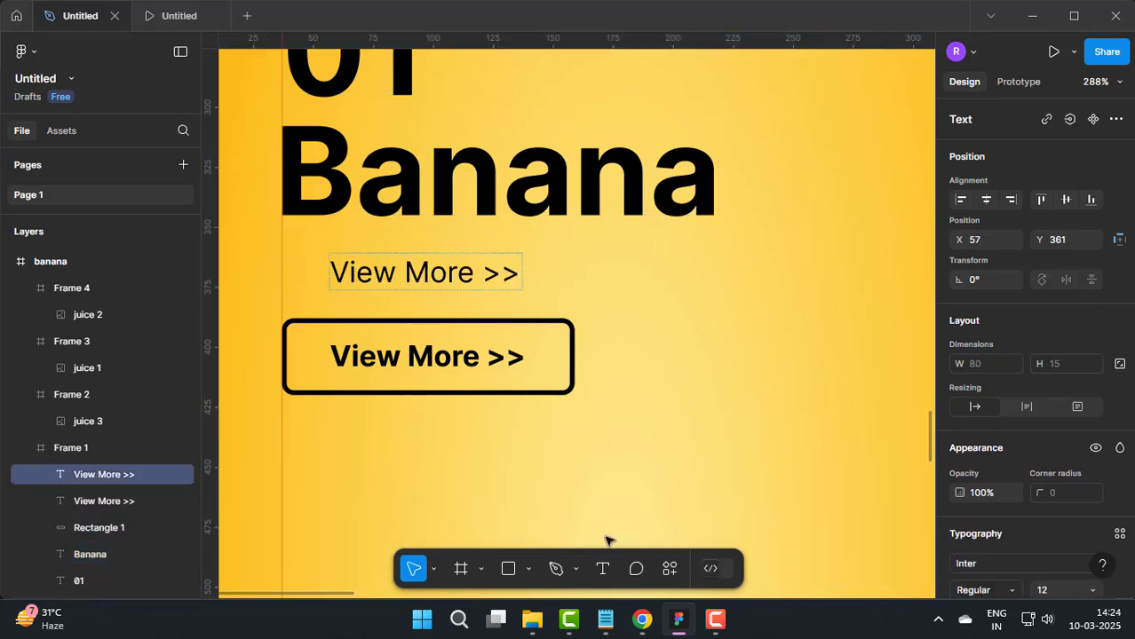
left_click(606, 619)
left_click(81, 108)
triple_click(87, 102)
left_click(93, 107)
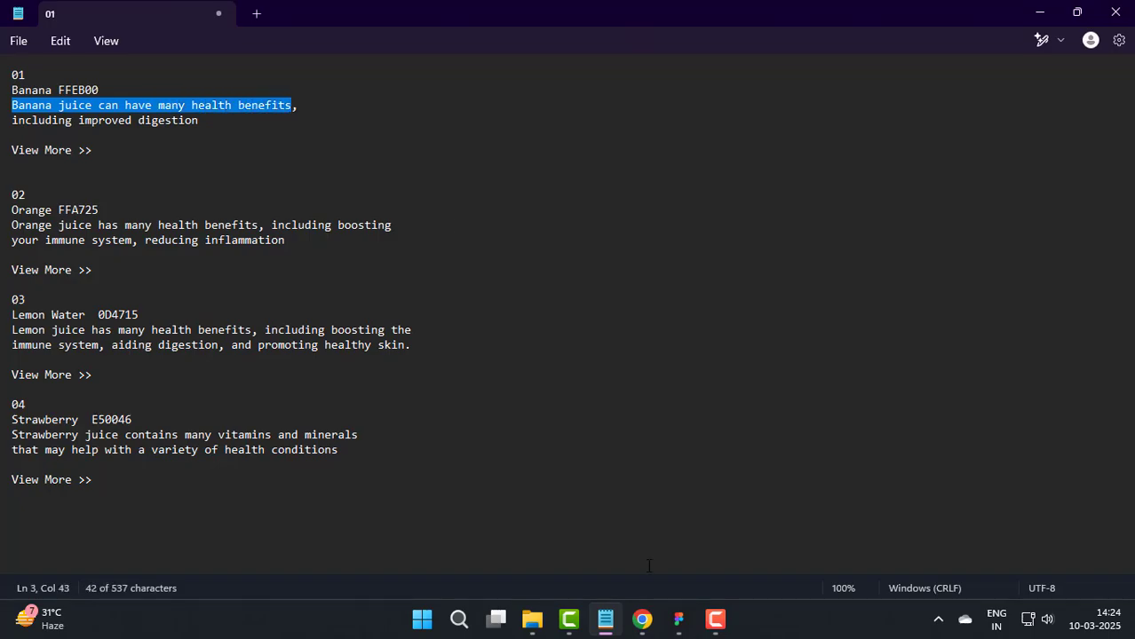
key("ctrl+c")
left_click(679, 620)
key("ctrl+v")
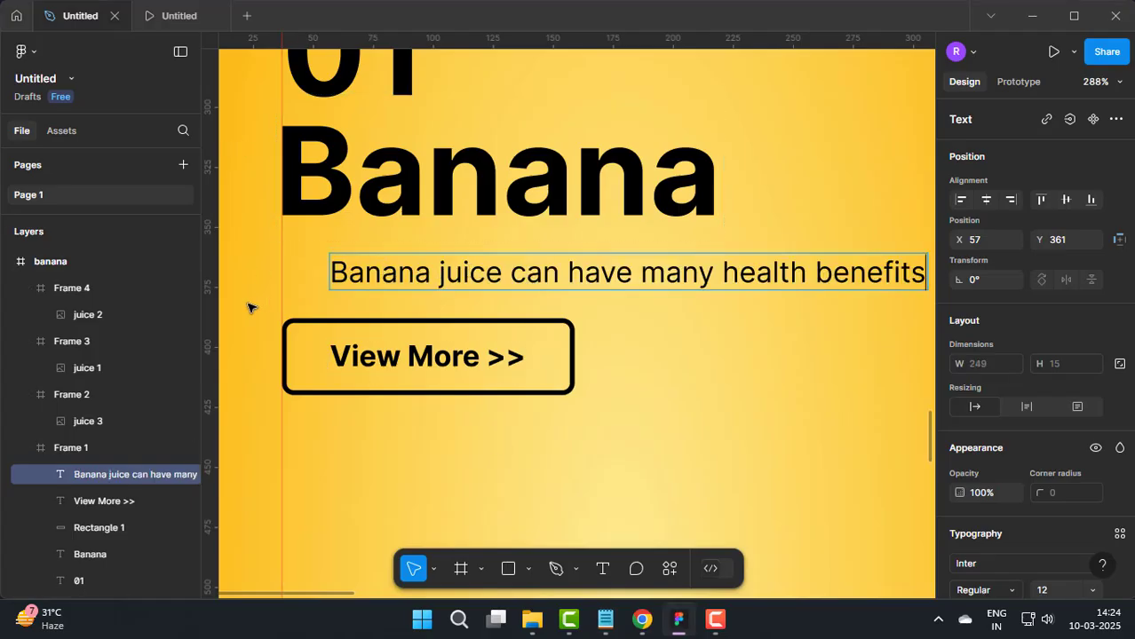
Step: Place the description below the Banana heading at X 34, Y 357, and move the heading to X 31
left_click_drag(508, 280, 450, 254)
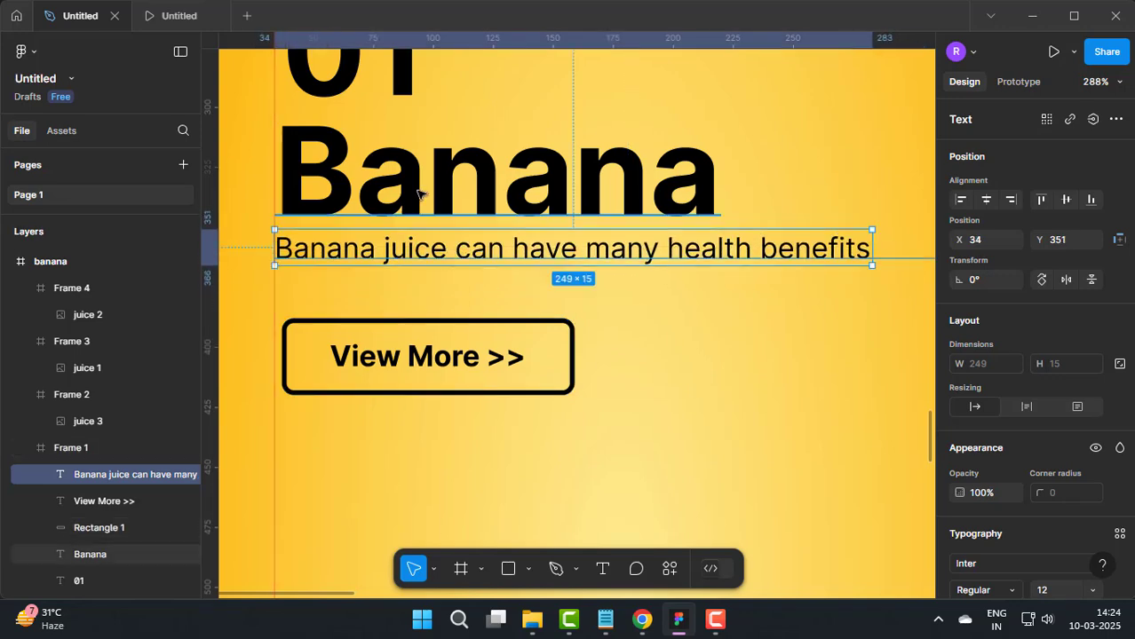
left_click_drag(445, 197, 437, 195)
scroll(593, 249, "down", 2)
left_click_drag(545, 254, 543, 264)
scroll(541, 262, "down", 5)
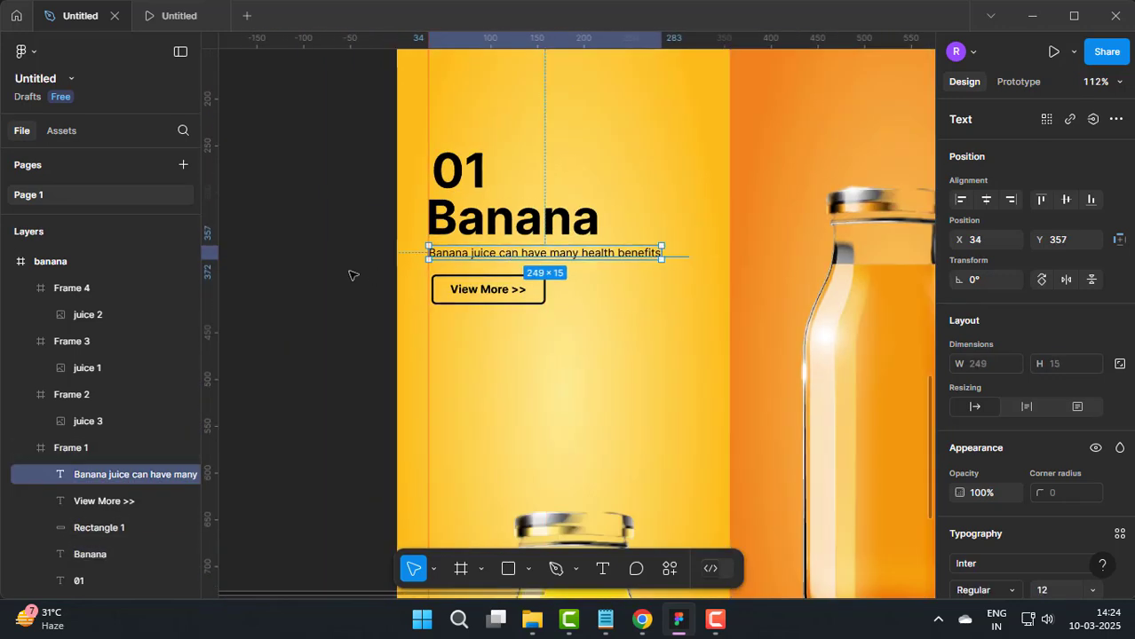
left_click(332, 290)
scroll(312, 321, "down", 2)
scroll(836, 271, "down", 3)
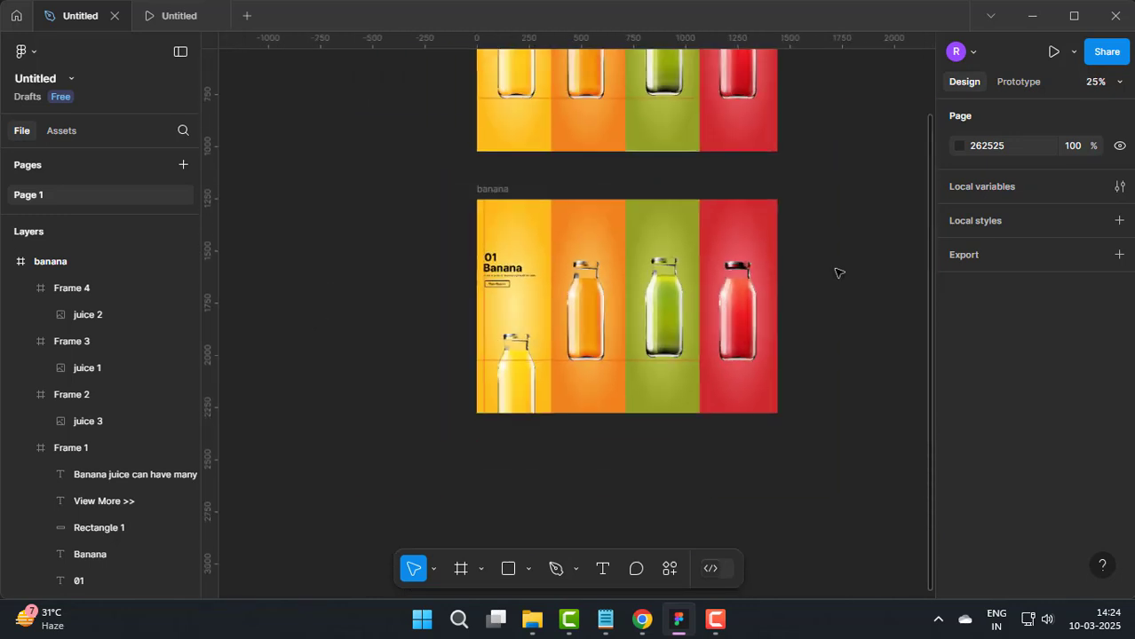
left_click(8, 261)
left_click(8, 290)
left_click(66, 260)
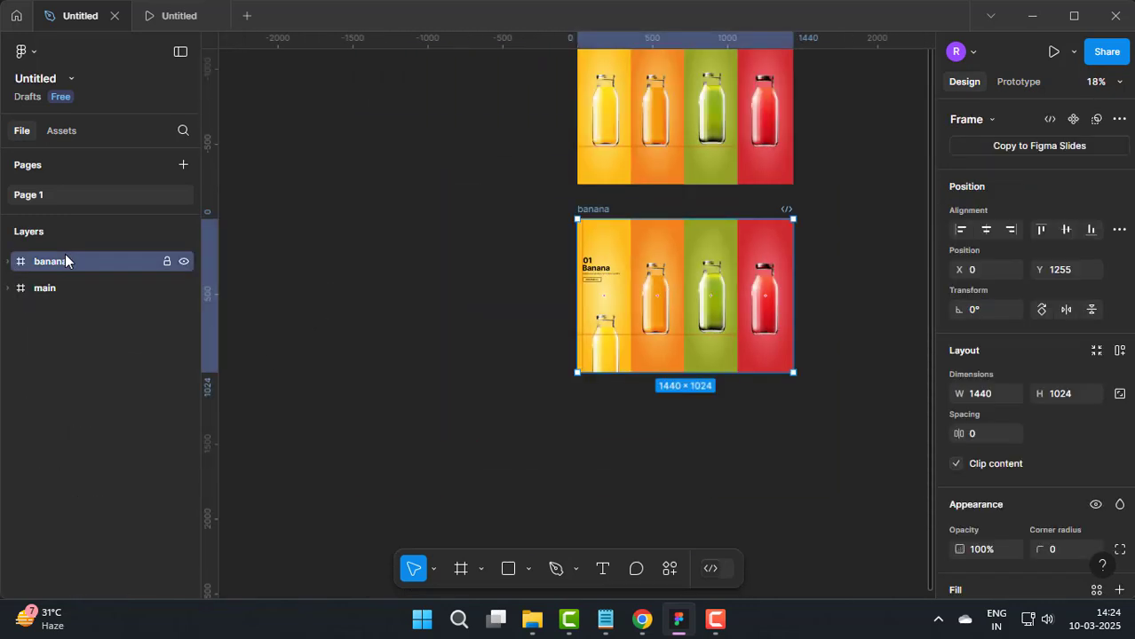
key("ctrl+d")
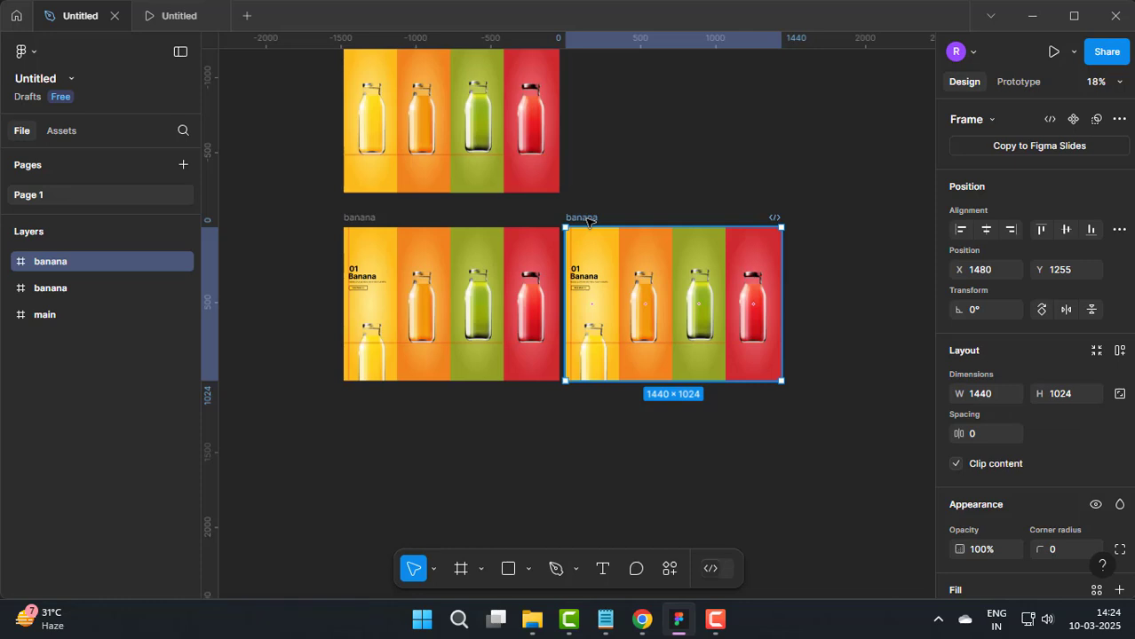
key("Delete")
Step: Duplicate the main frame and place the copy beside the banana frame at X 1619, Y 1255
left_click(66, 291)
key("ctrl+d")
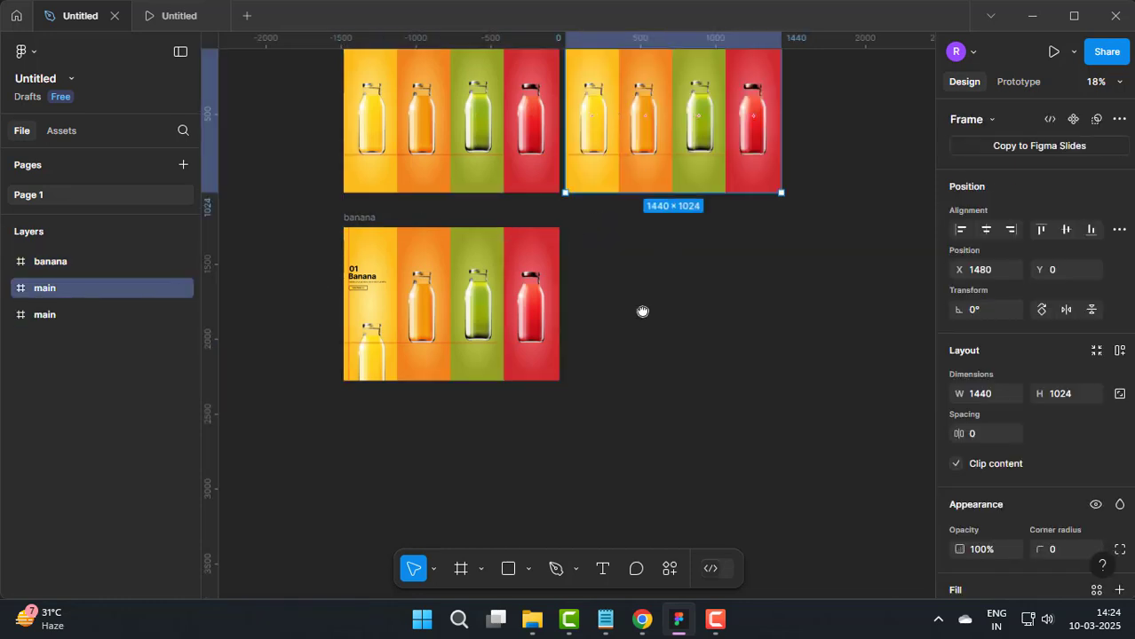
scroll(586, 222, "up", 2)
left_click_drag(533, 125, 558, 311)
left_click(604, 222)
scroll(604, 222, "up", 2)
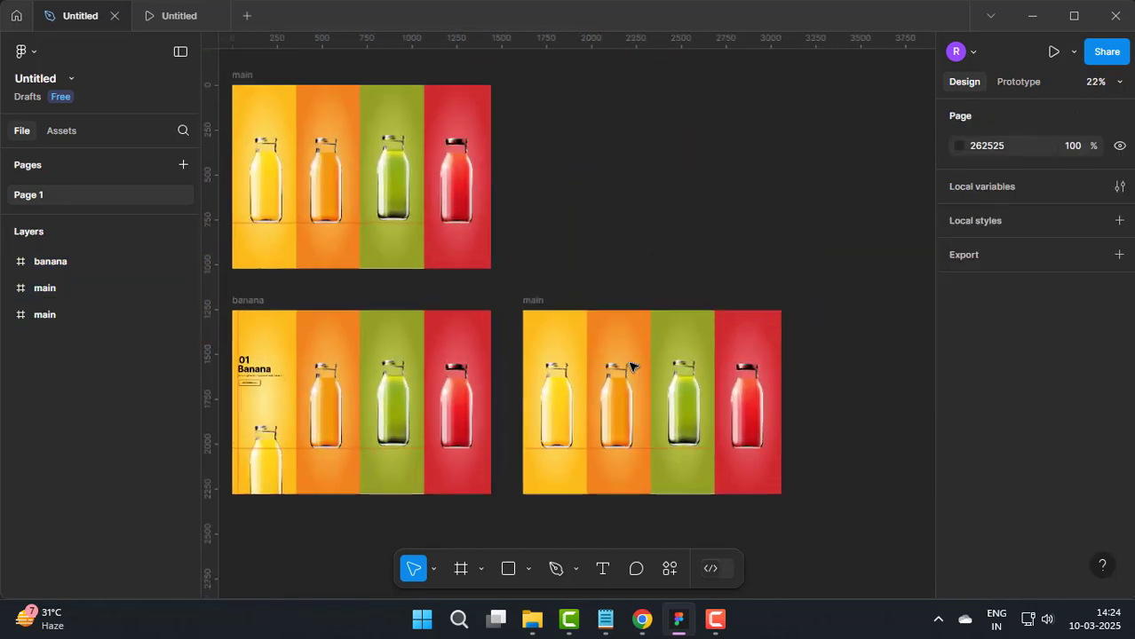
Step: Rename the duplicated main frame beside the banana frame as orange
left_click(48, 315)
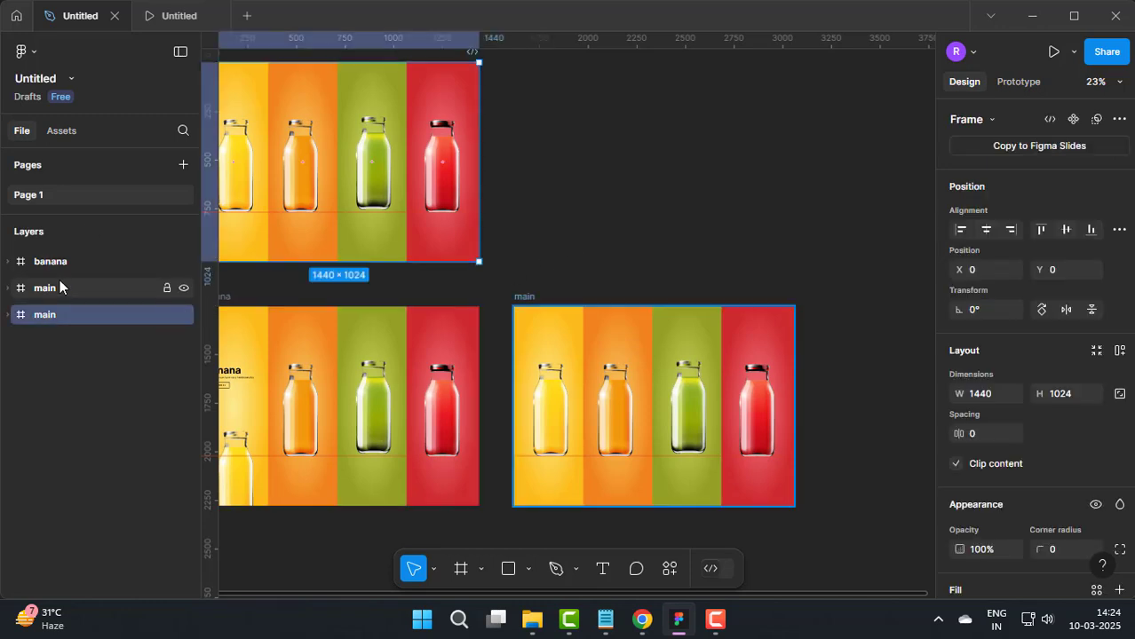
double_click(58, 288)
type("crange")
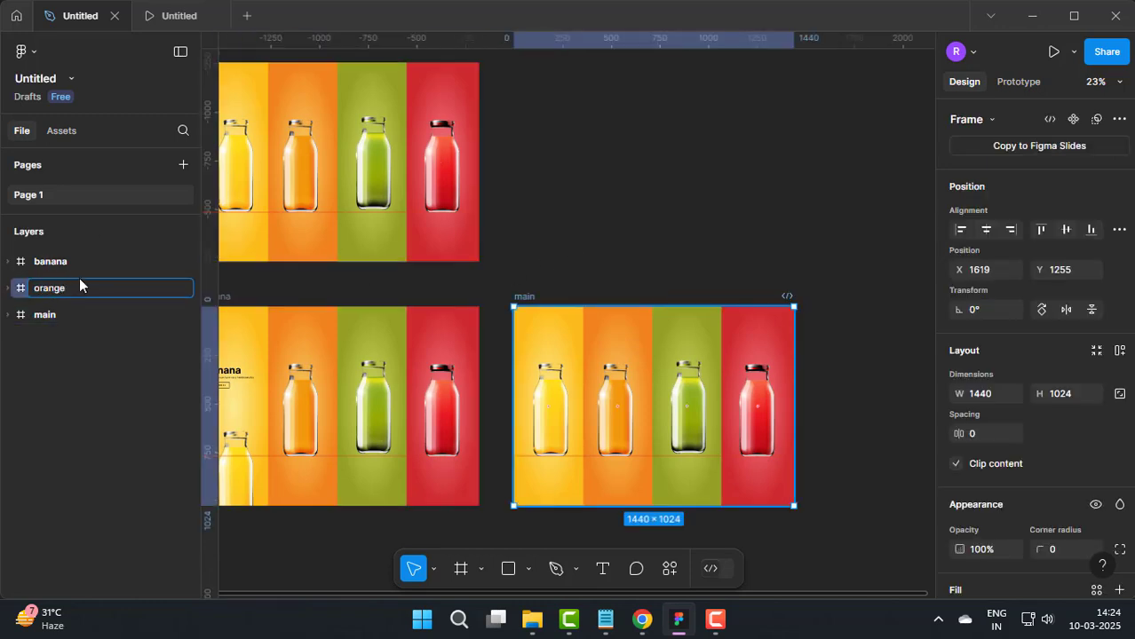
left_click(670, 269)
Step: Move the orange bottle down within its panel in the orange frame to X 47, Y 643
left_click_drag(612, 425, 699, 388)
scroll(693, 287, "up", 3)
double_click(700, 283)
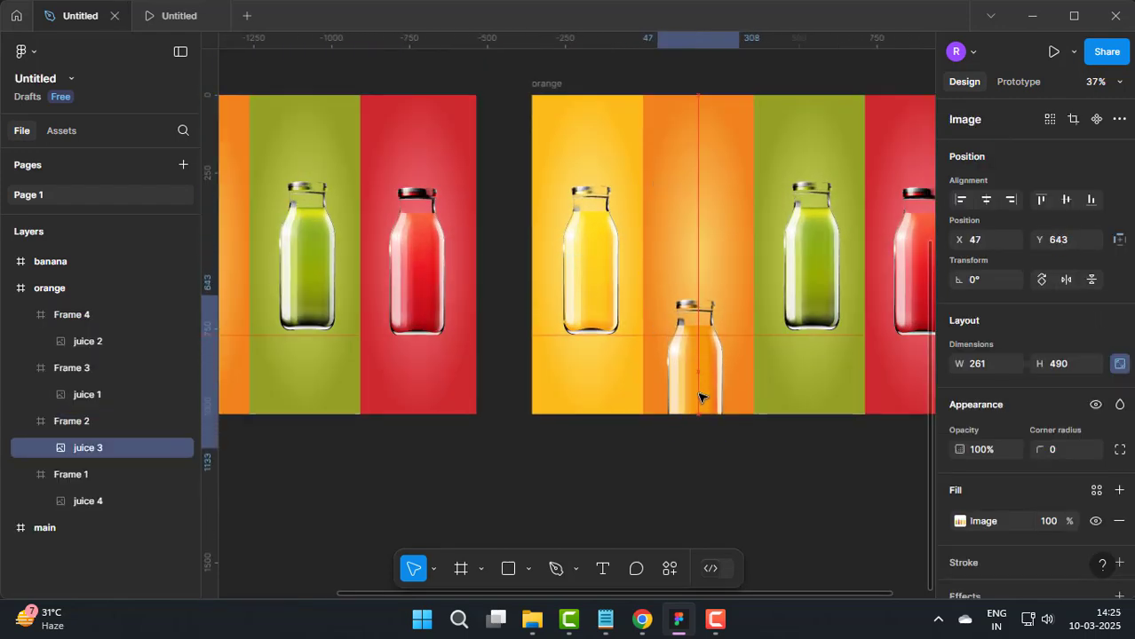
left_click(520, 405)
Step: Copy the 01, Banana heading, description and View More >> button together from the banana frame
scroll(271, 246, "up", 5)
left_click(350, 206)
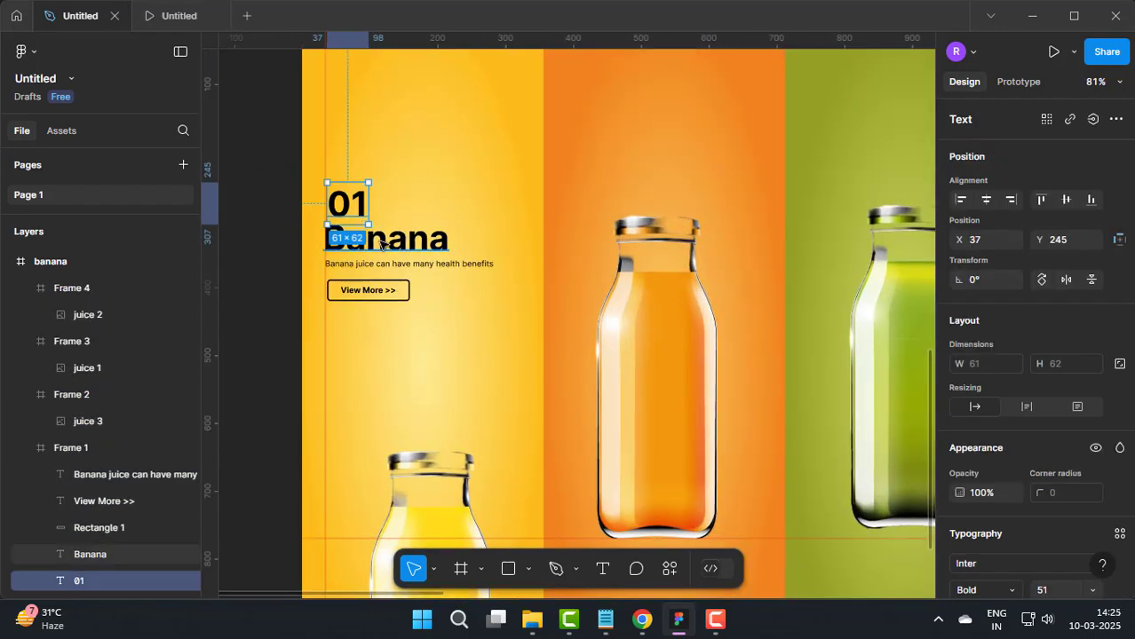
left_click(380, 242, "shift")
left_click(390, 263, "shift")
scroll(380, 288, "up", 4)
left_click(380, 296, "shift")
left_click(379, 305, "shift")
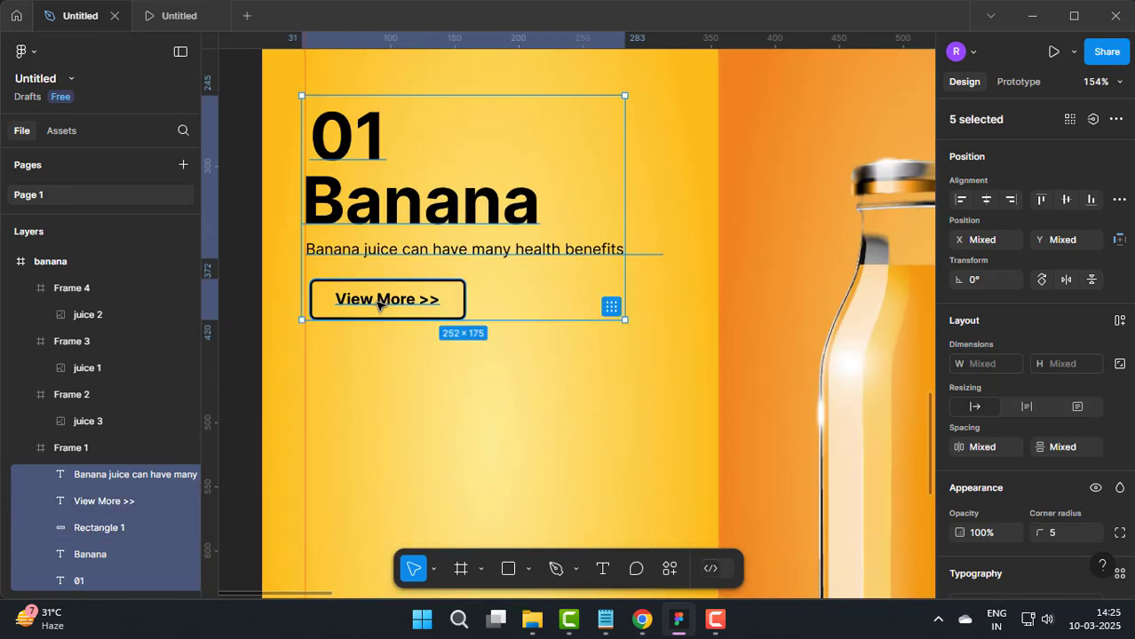
scroll(380, 304, "down", 7)
key("Escape")
Step: Paste the copied texts and button into the orange frame and move them into the orange panel above its bottle
left_click_drag(531, 314, 319, 306)
left_click_drag(795, 309, 370, 294)
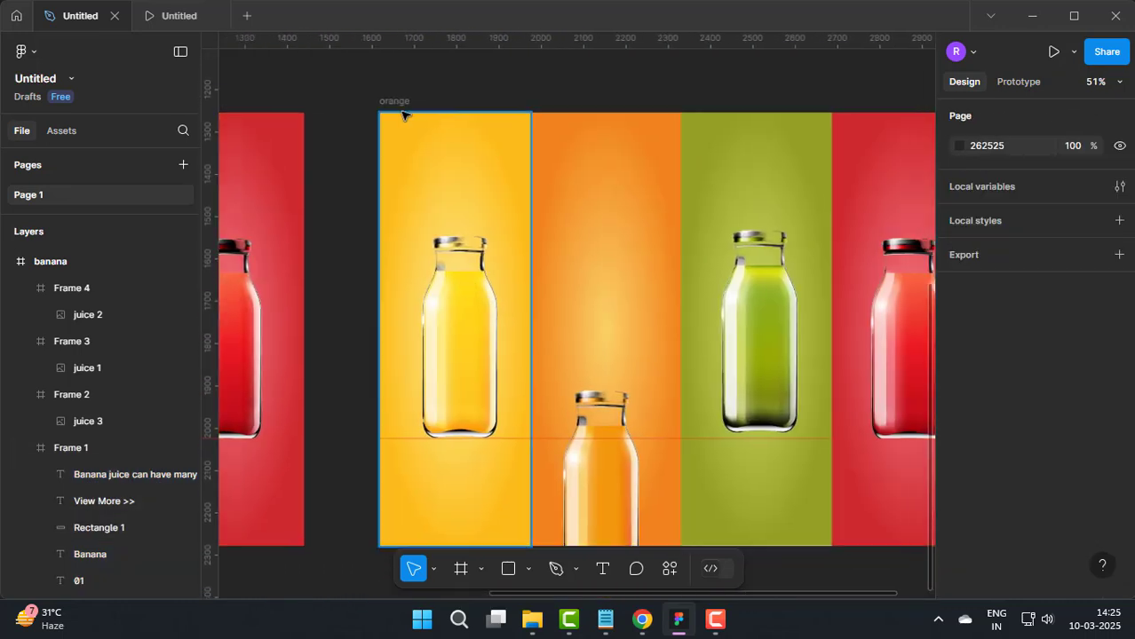
left_click(404, 113)
key("ctrl+v")
left_click_drag(434, 259, 597, 258)
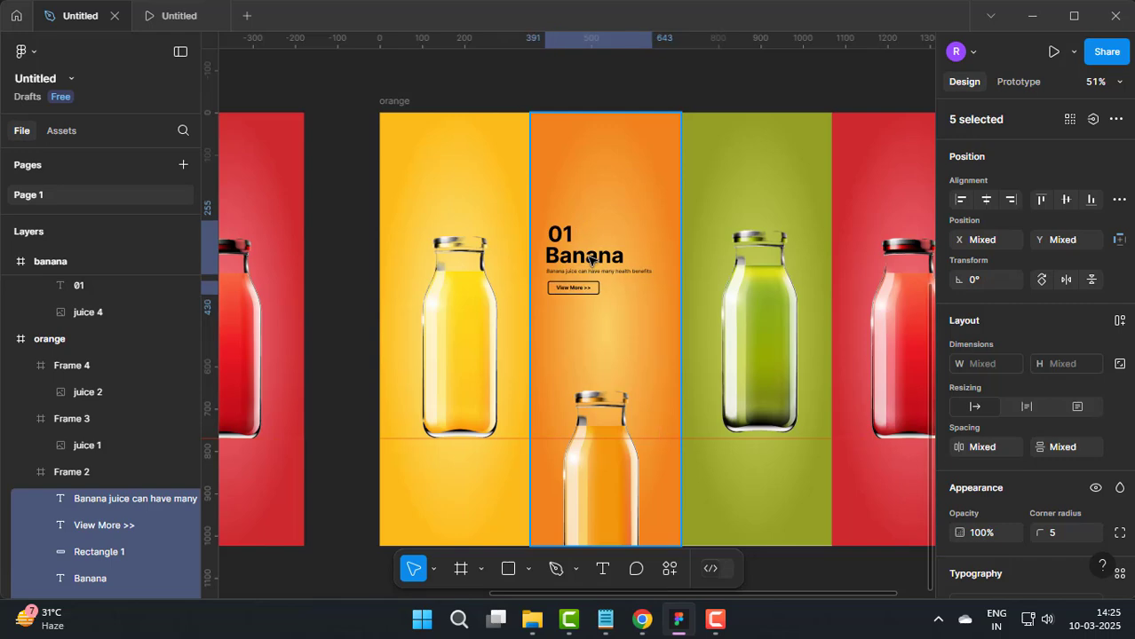
Step: Change the pasted number to 02 and the pasted heading to Orange
scroll(591, 258, "up", 5)
left_click(544, 220)
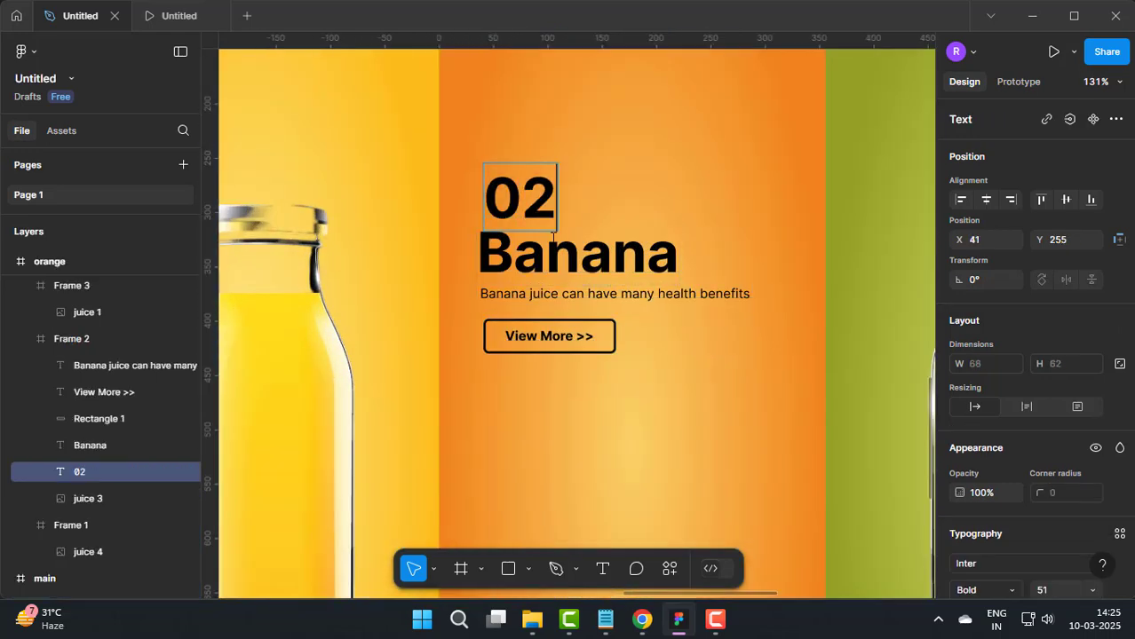
double_click(554, 252)
type("Orange")
Step: Replace the description with "Orange juice has many health benefits, including boosting" from the Notepad notes, breaking the line before "including"
left_click(571, 295)
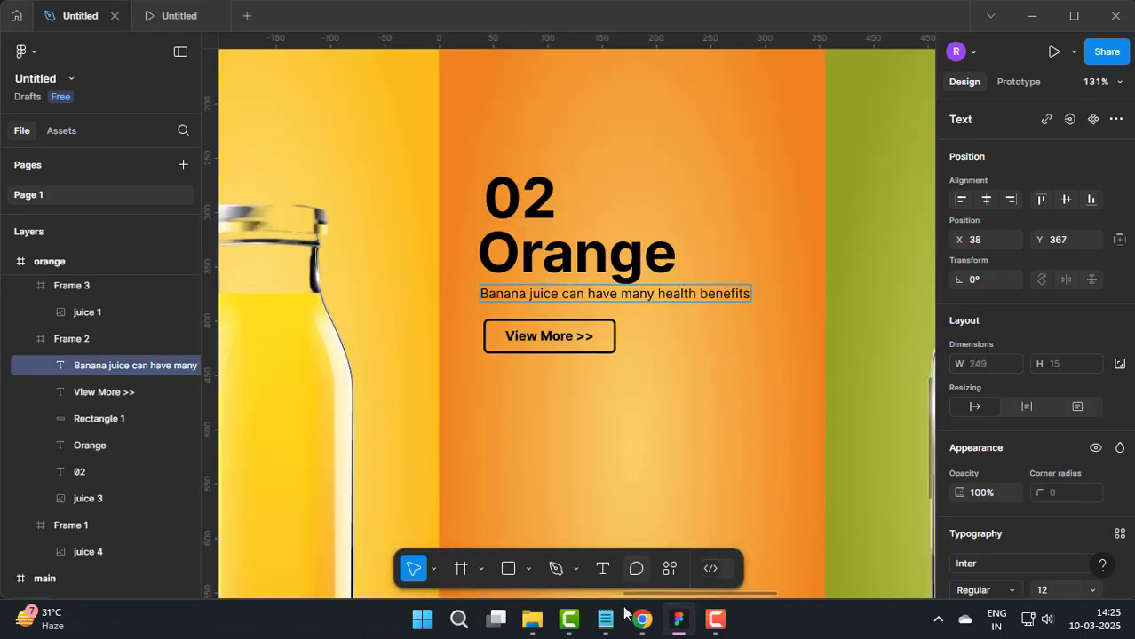
left_click(605, 619)
left_click_drag(12, 225, 118, 225)
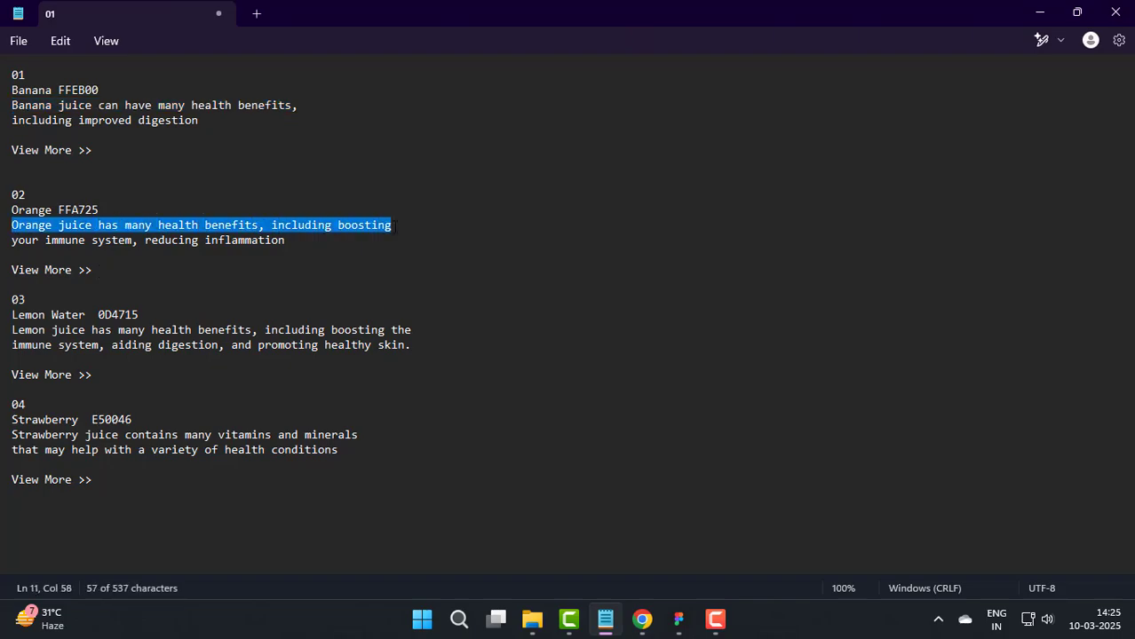
left_click(678, 619)
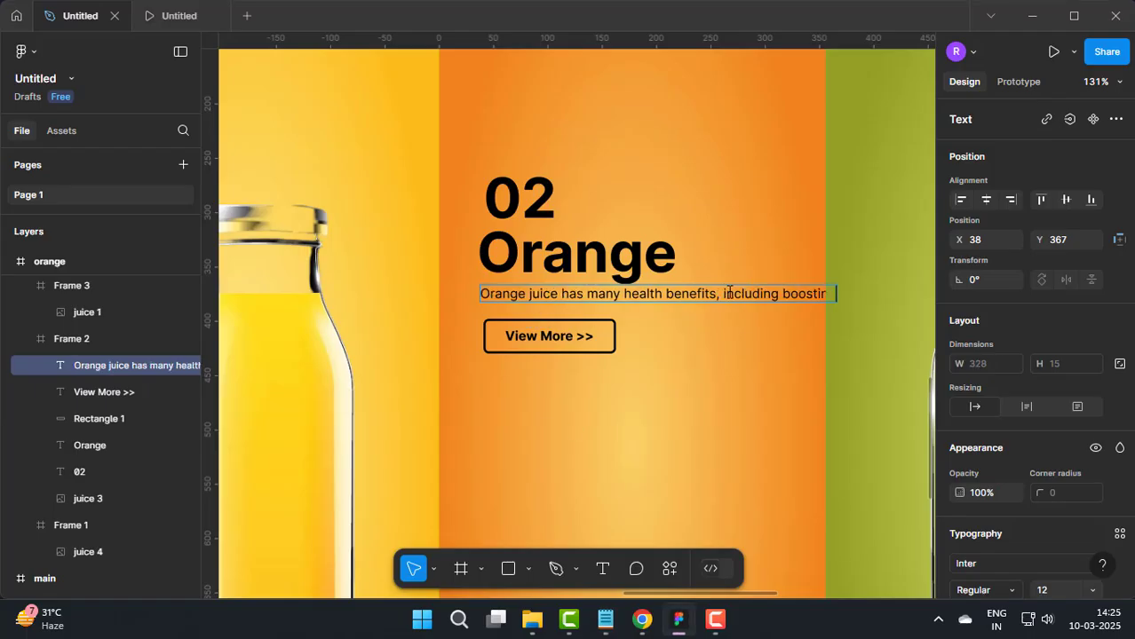
key("Escape")
scroll(526, 347, "up", 2)
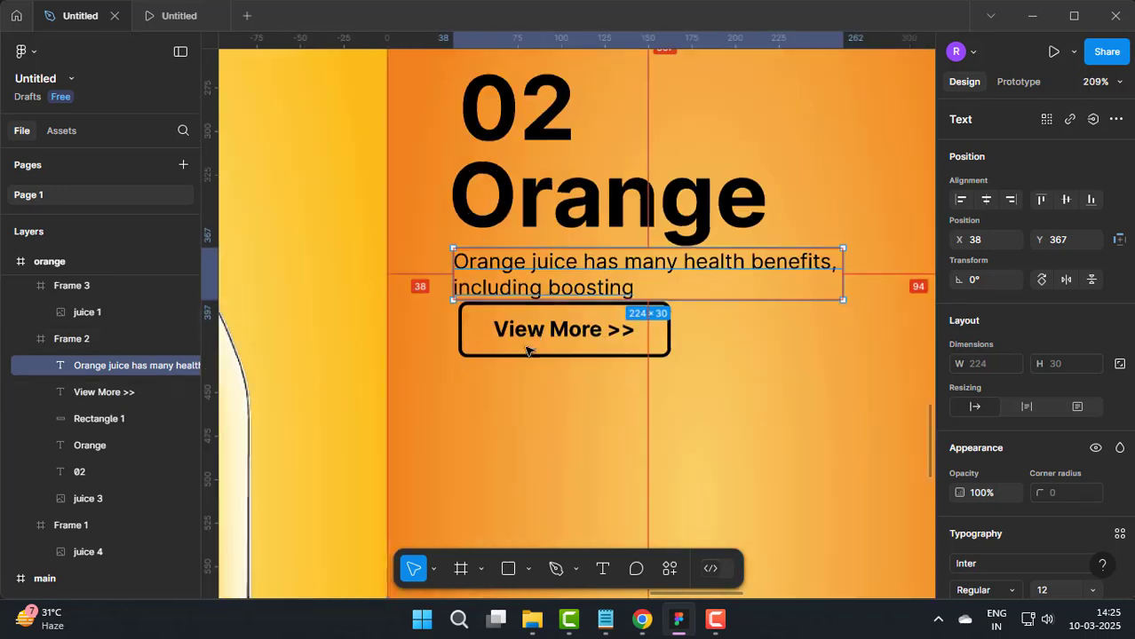
Step: Move the View More >> text and its outline down together below the two-line description, with the outline's upper edge at Y 409
left_click(538, 339)
left_click(549, 354, "shift")
left_click_drag(549, 331, 544, 351)
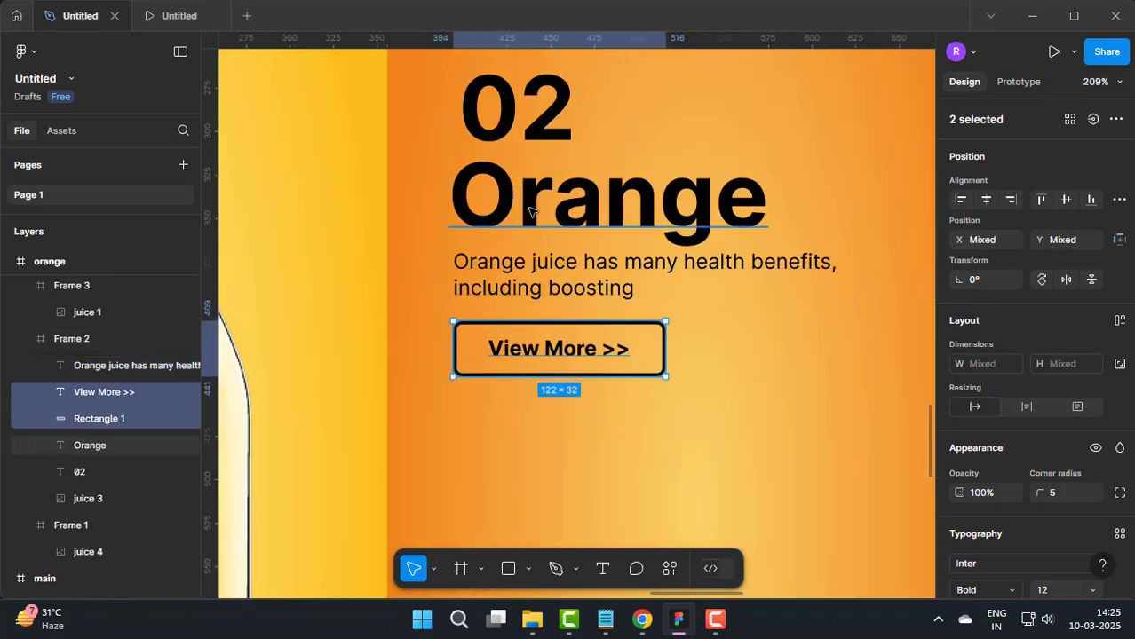
Step: Change the fill of the 02 text in the orange panel to white
scroll(529, 209, "down", 3)
left_click(519, 144)
scroll(1069, 470, "down", 3)
left_click(960, 494)
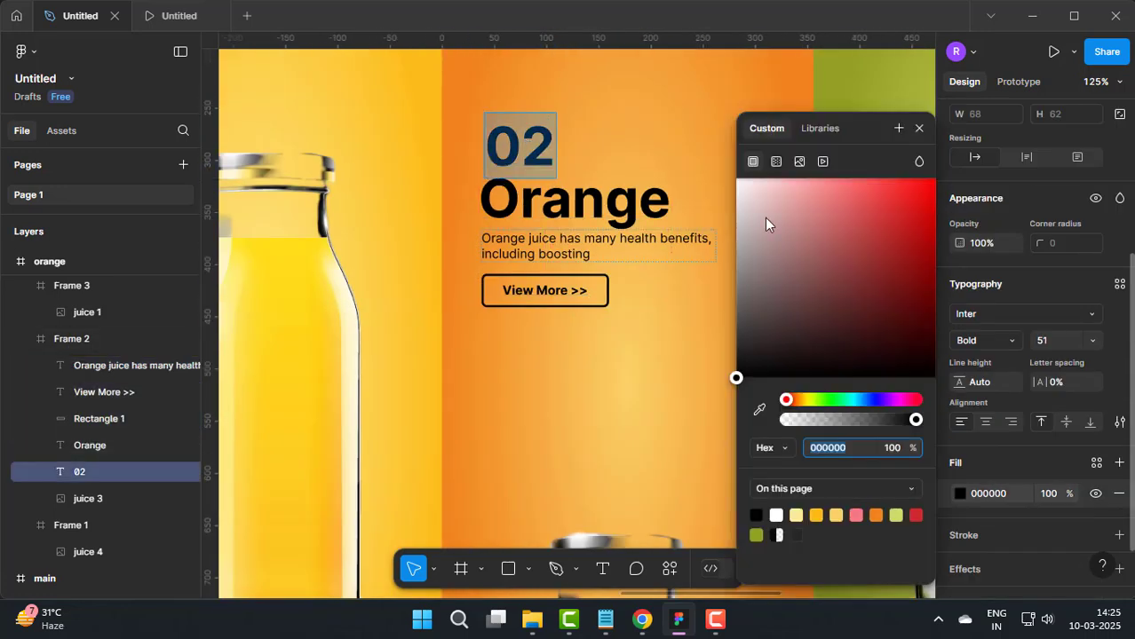
left_click_drag(764, 217, 735, 177)
left_click(919, 128)
Step: Make the Orange heading white and give the 02 and Orange texts a drop shadow
double_click(596, 209)
left_click(960, 494)
left_click(919, 129)
scroll(985, 530, "down", 2)
left_click(1119, 506)
double_click(628, 240)
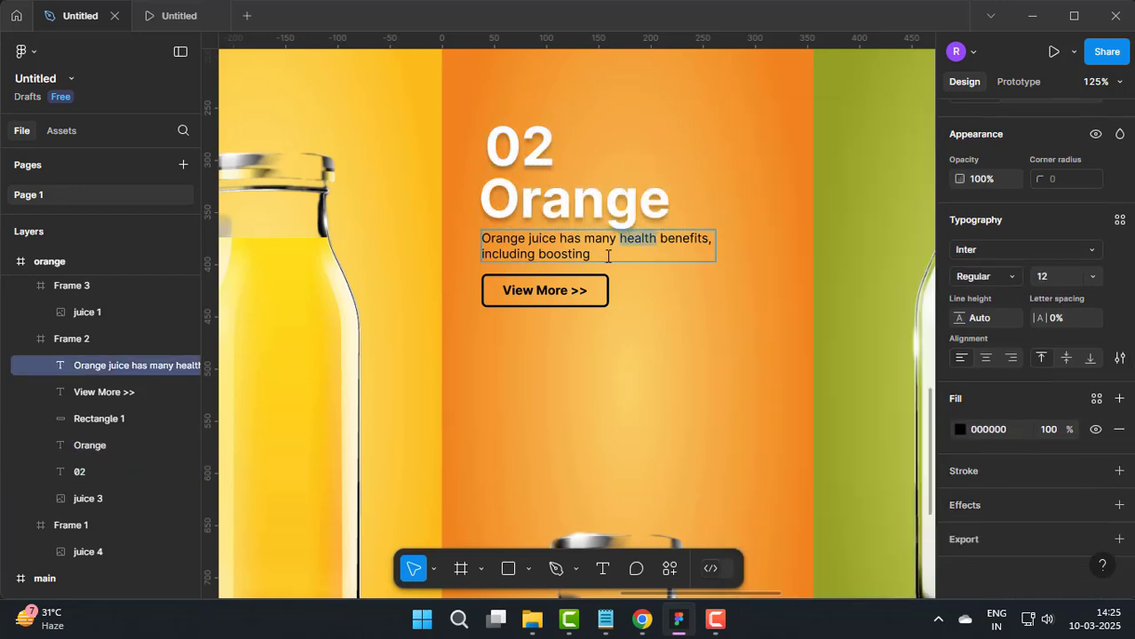
left_click(959, 431)
left_click_drag(781, 318, 746, 379)
key("Escape")
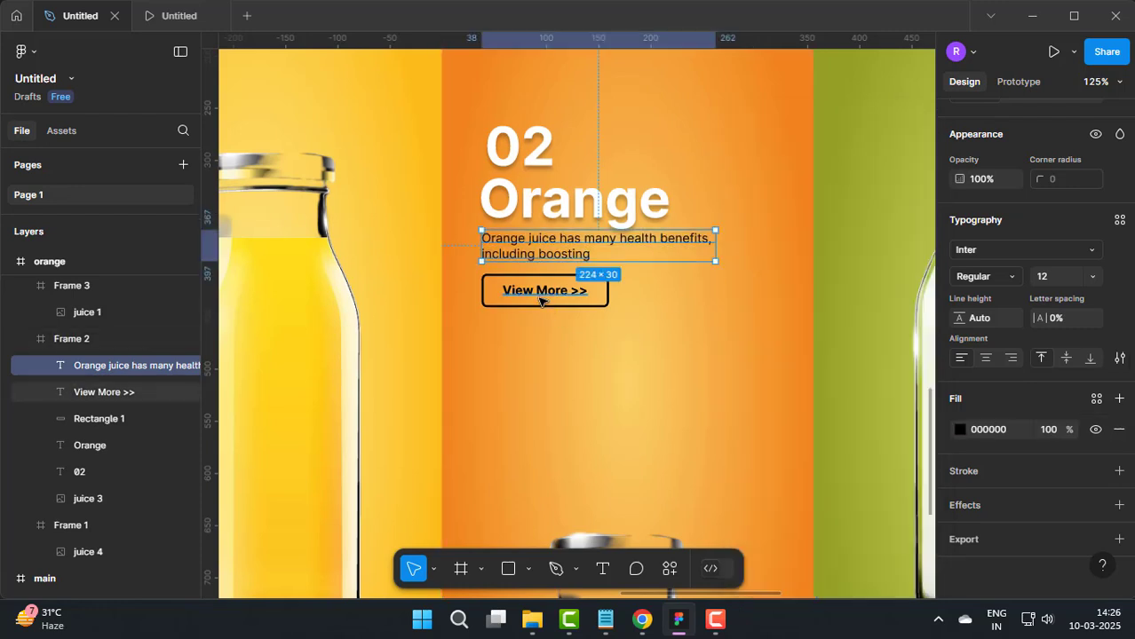
Step: Change the fill of the Orange heading in the orange panel back to black
double_click(543, 290)
left_click(663, 330)
left_click(680, 156)
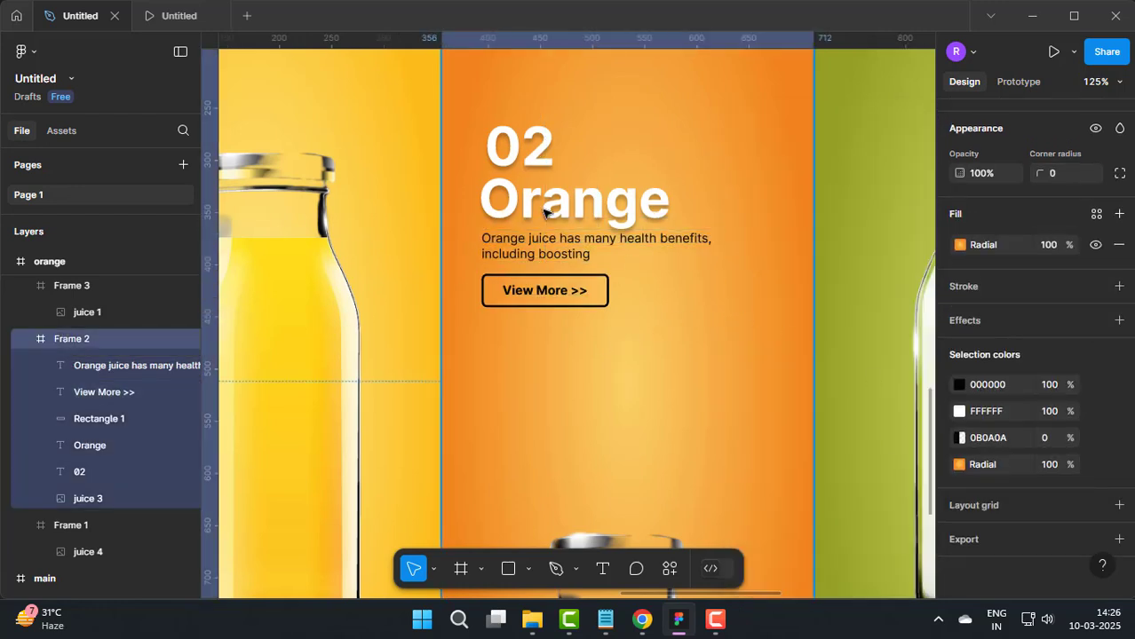
double_click(545, 213)
double_click(559, 212)
left_click(960, 436)
left_click_drag(844, 244, 712, 417)
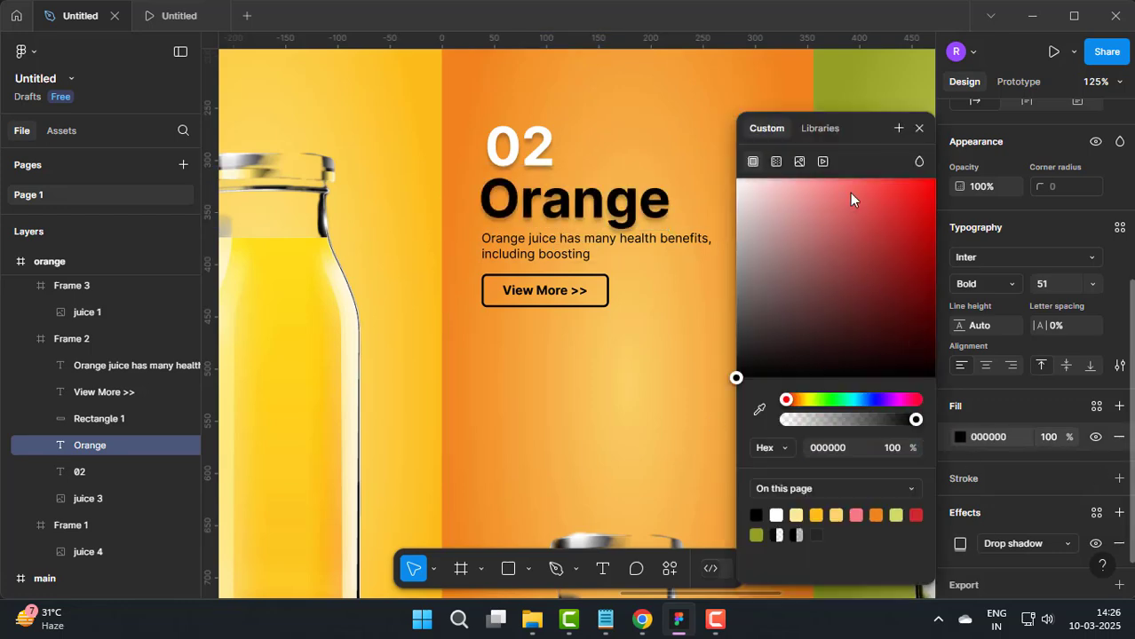
left_click(919, 128)
Step: Set the fill of the 02 text above the Orange heading to black
double_click(535, 145)
left_click(960, 436)
left_click_drag(904, 380, 721, 390)
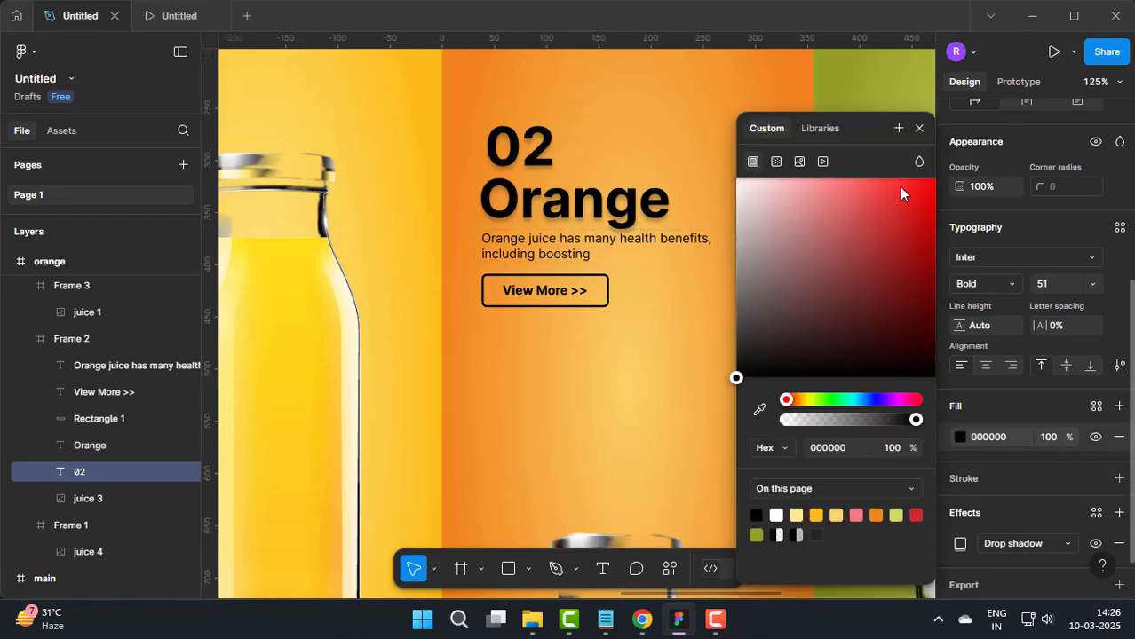
left_click(919, 128)
left_click(741, 365)
Step: Duplicate the main frame and place the copy directly above the original at X 0, Y -1201
scroll(741, 365, "down", 10)
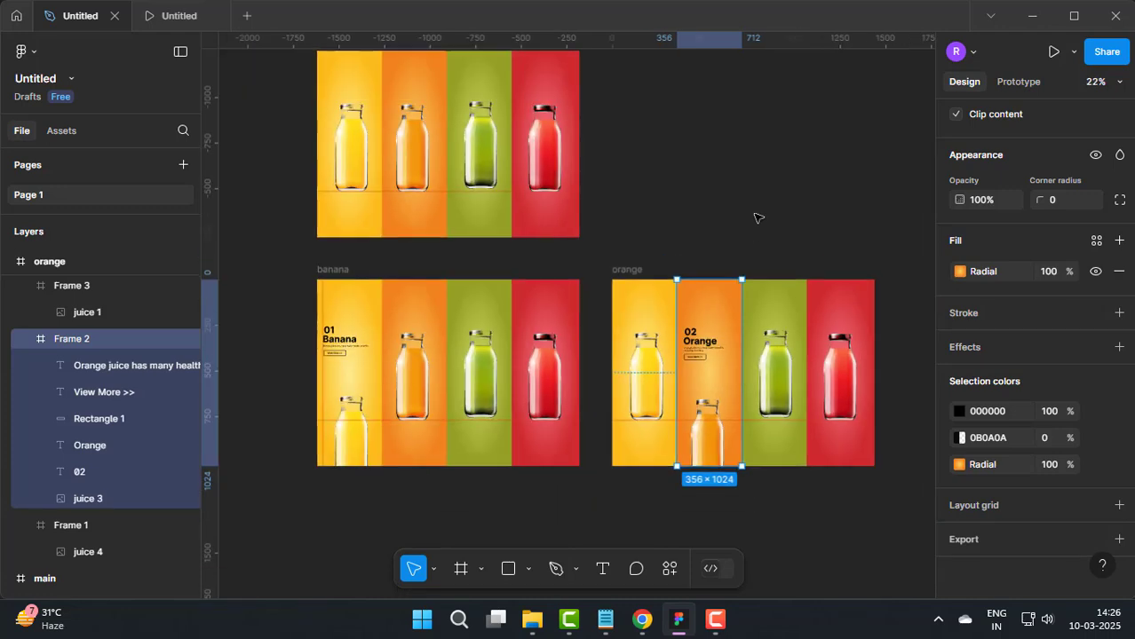
left_click(722, 322)
left_click(330, 168)
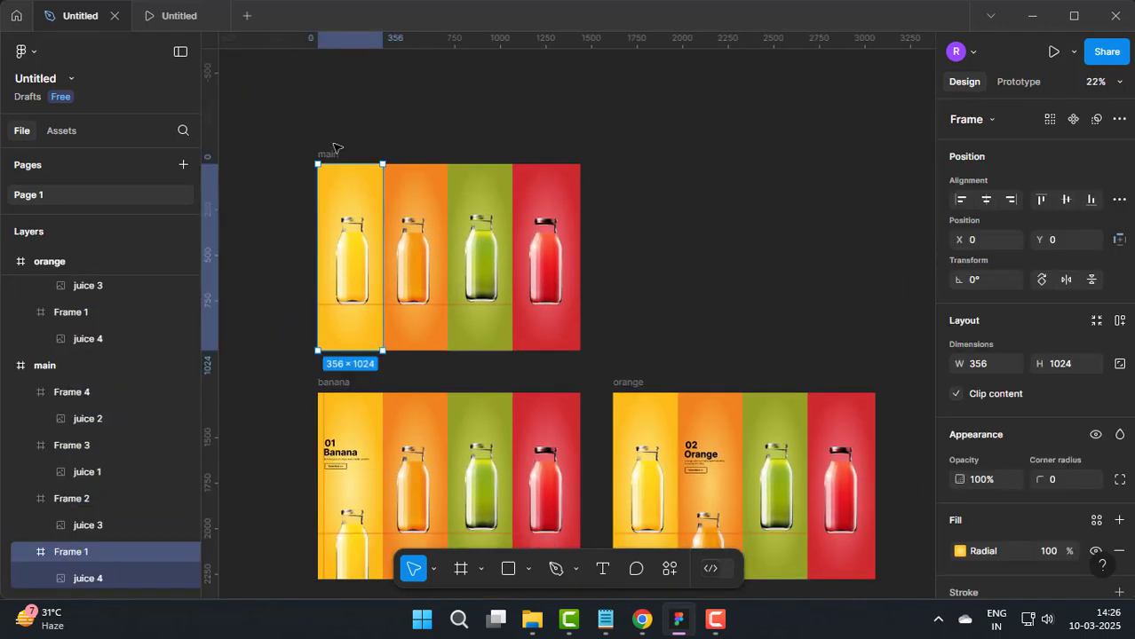
left_click(335, 147)
left_click(325, 157)
key("ctrl+d")
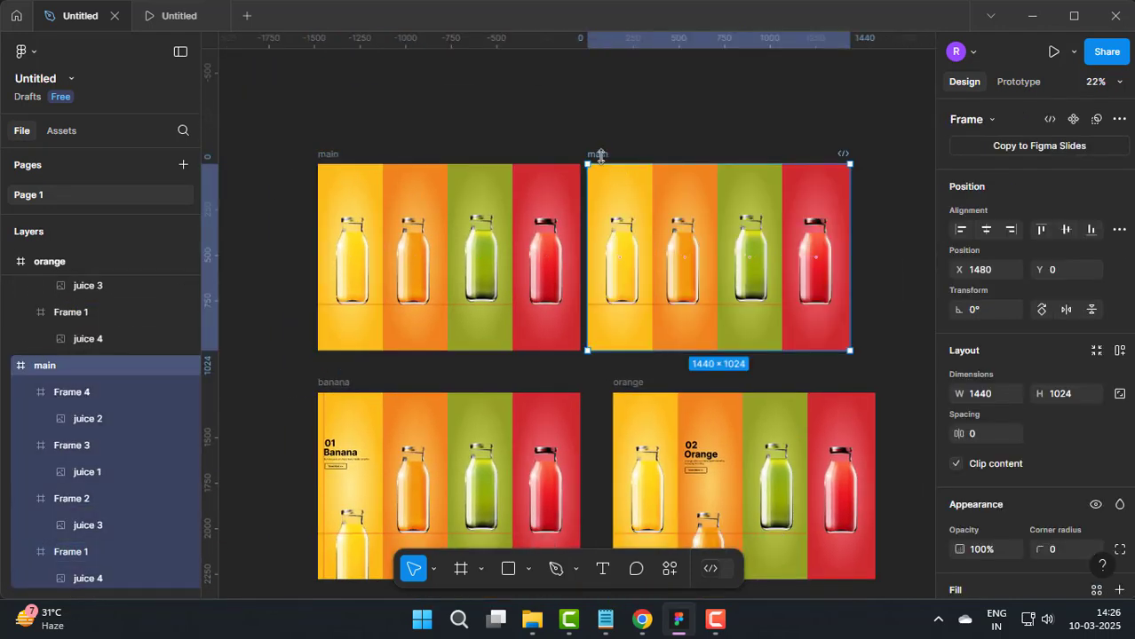
left_click_drag(600, 156, 355, 52)
left_click_drag(403, 67, 380, 140)
left_click(423, 117)
Step: Move the green juice bottle in the upper main frame straight down so its base is cut off by the frame's lower edge
double_click(538, 255)
left_click_drag(534, 258, 533, 317)
left_click(765, 393)
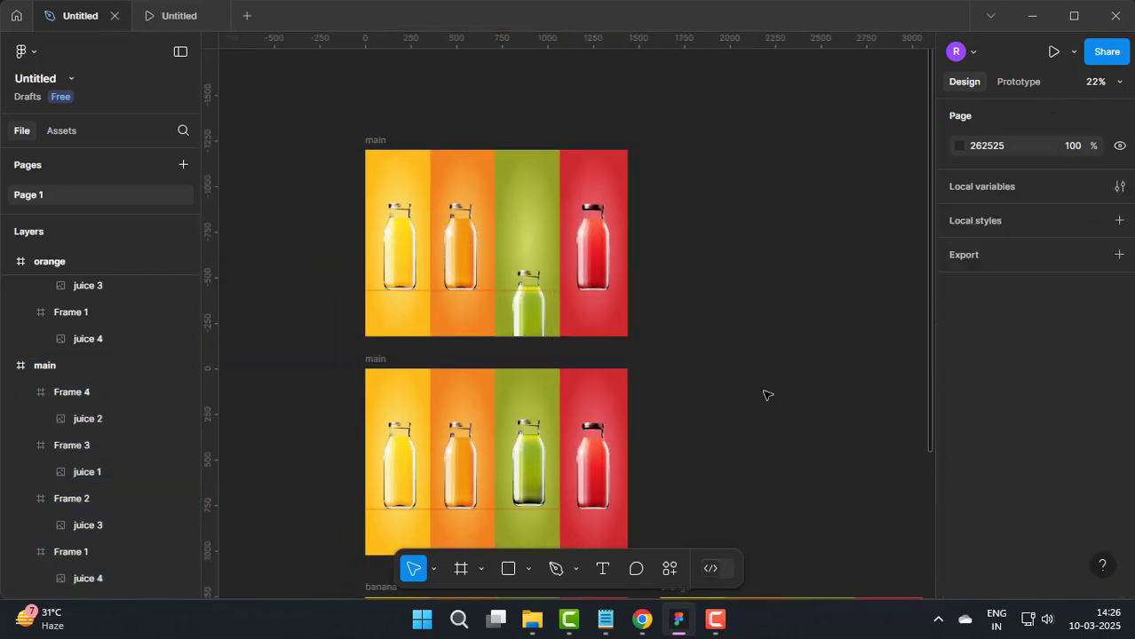
Step: Copy the 02, Orange, description and View More >> texts with the outline from the orange frame into the upper main frame's green panel, above the bottle
scroll(765, 392, "down", 5)
scroll(716, 234, "up", 5)
left_click(635, 234)
left_click(662, 261, "shift")
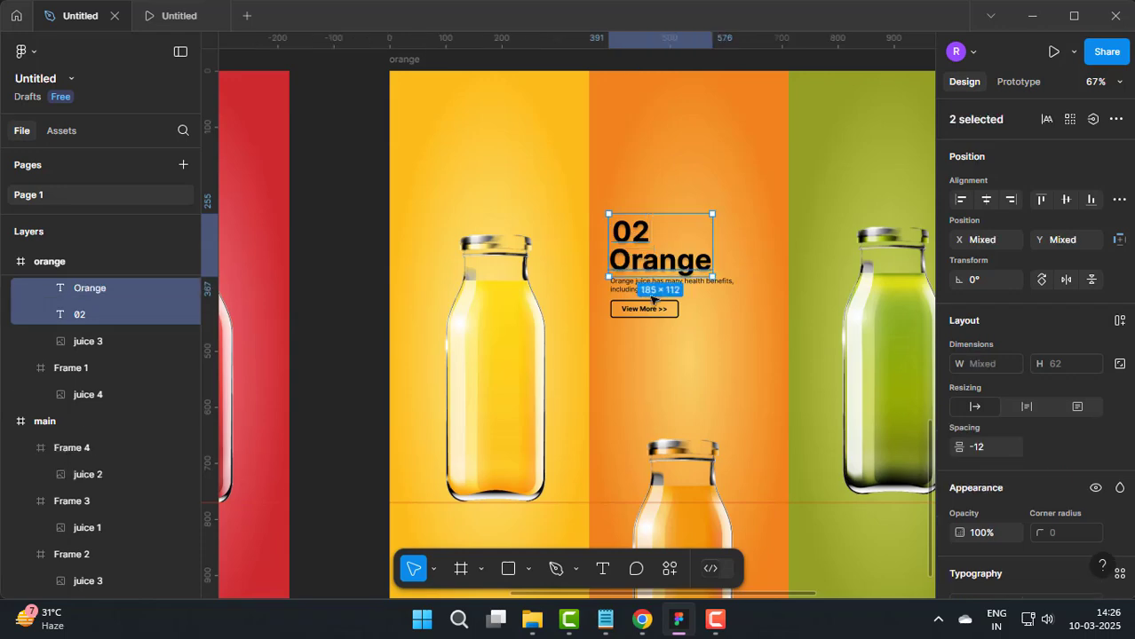
left_click(622, 309, "shift")
left_click(645, 309, "shift")
left_click(668, 286, "shift")
scroll(692, 151, "down", 5)
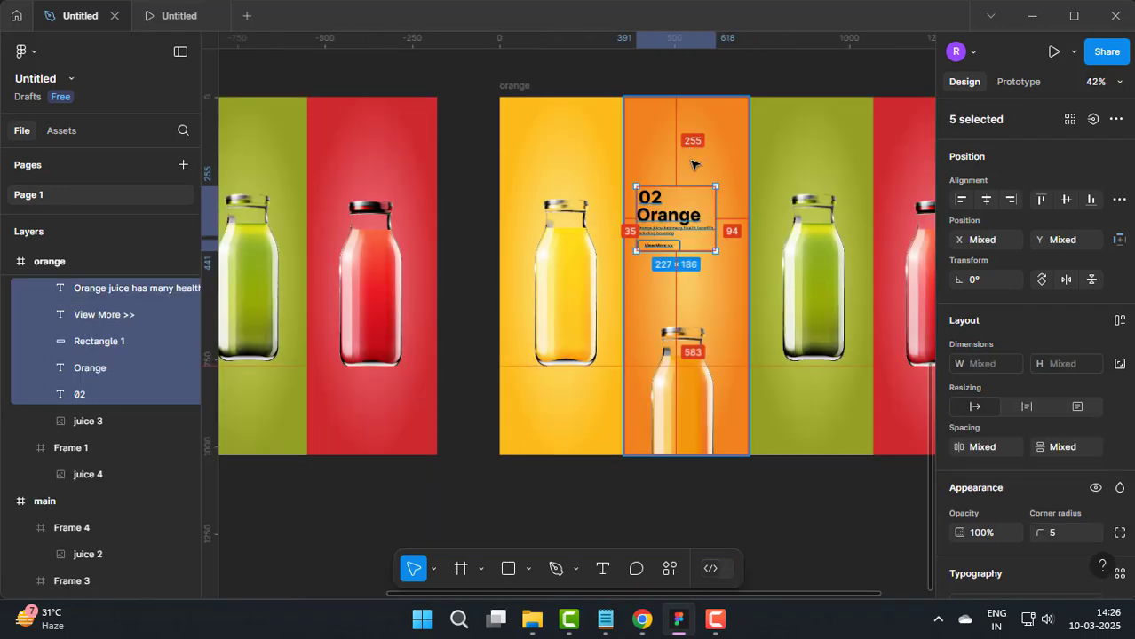
left_click(605, 78)
left_click_drag(605, 78, 762, 400)
left_click(360, 124)
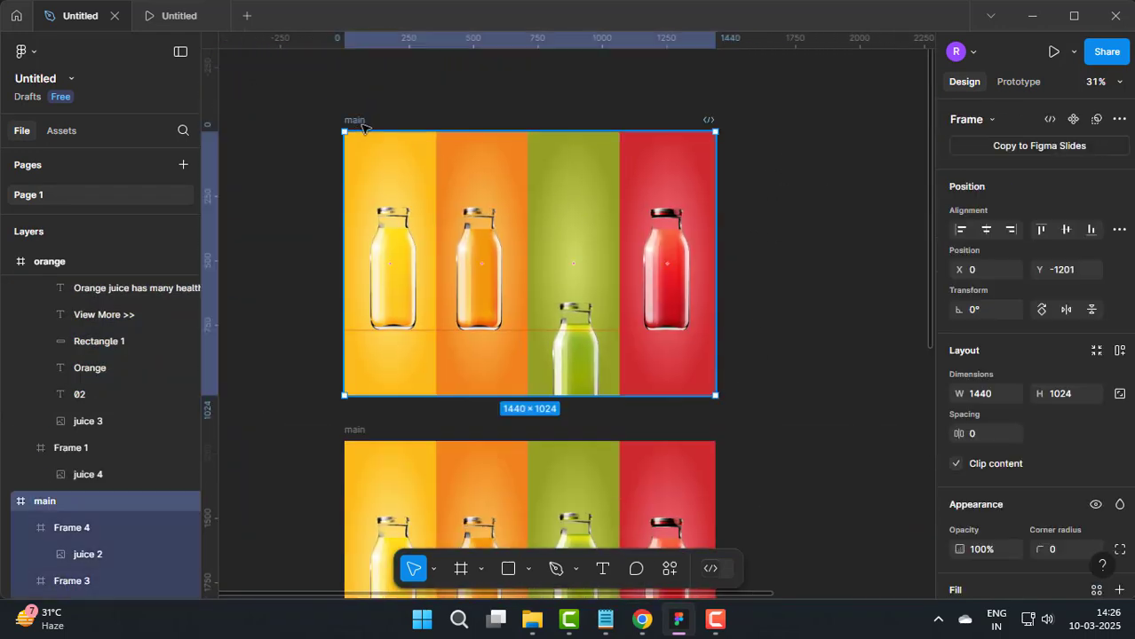
key("ctrl+v")
left_click_drag(382, 226, 579, 218)
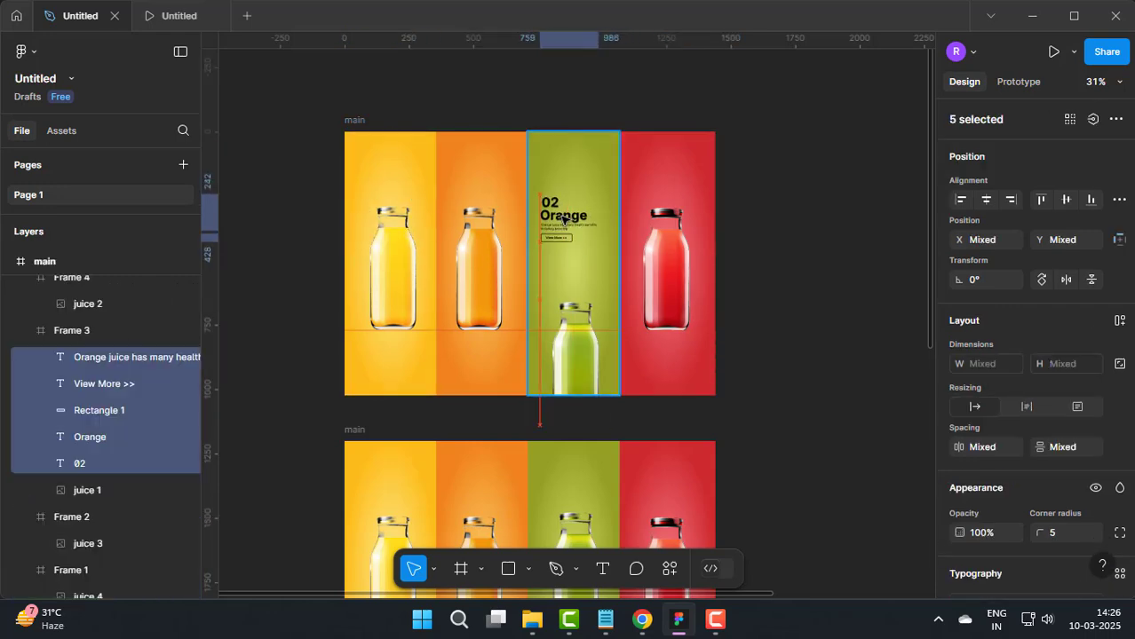
left_click(755, 227)
Step: Change the Orange heading in the green panel to "Lemon"
scroll(552, 242, "up", 5)
left_click_drag(630, 153, 557, 284)
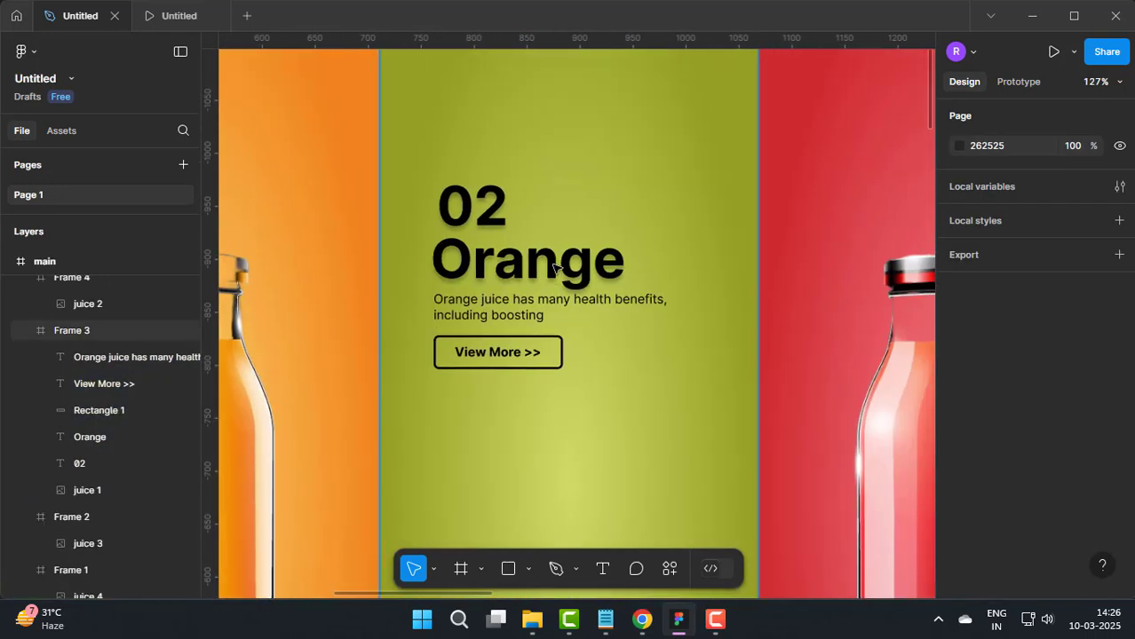
double_click(556, 269)
type("Lemon")
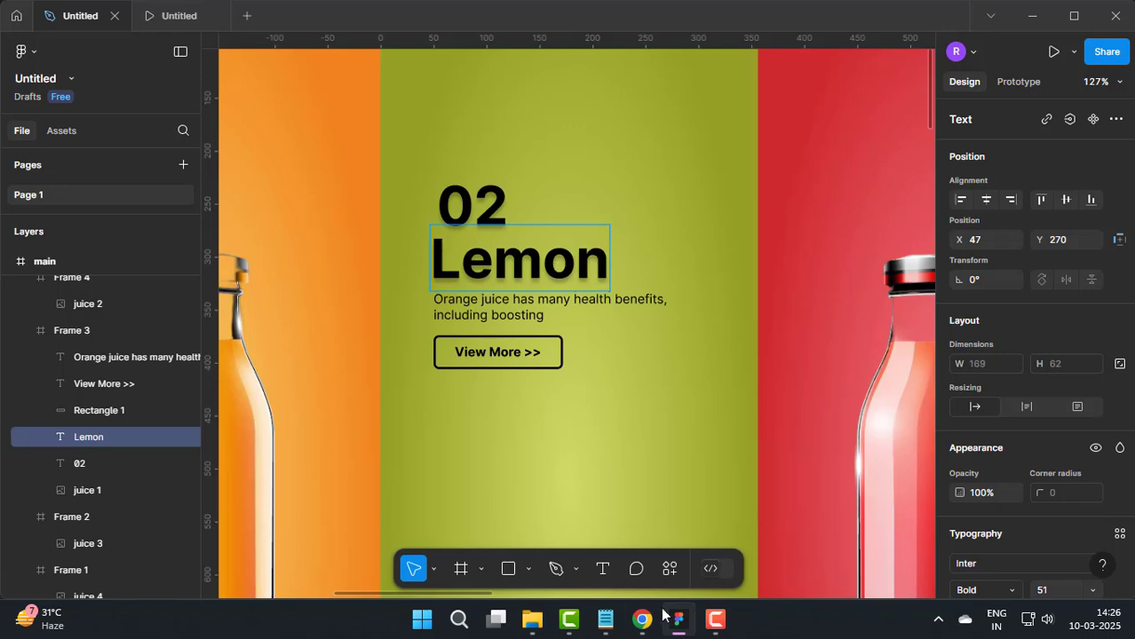
Step: Replace the green panel's description with "Lemon juice has many health benefits" from the Notepad notes
left_click(605, 619)
left_click_drag(11, 331, 84, 330)
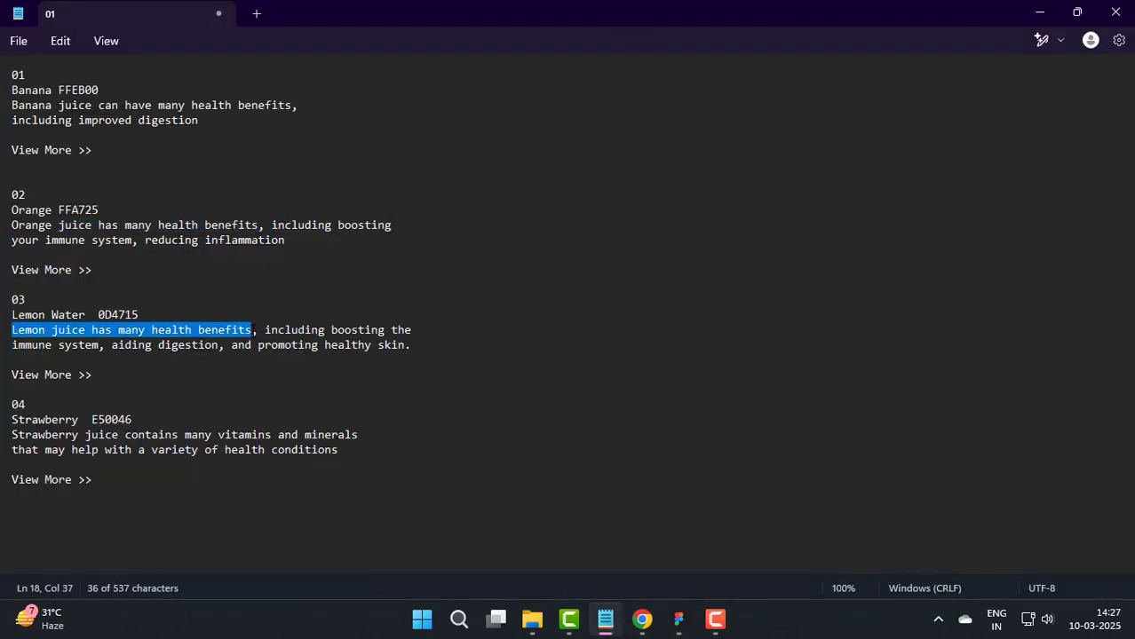
left_click(678, 619)
double_click(513, 313)
key("ctrl+a")
type("Lemon juice has many health benefits")
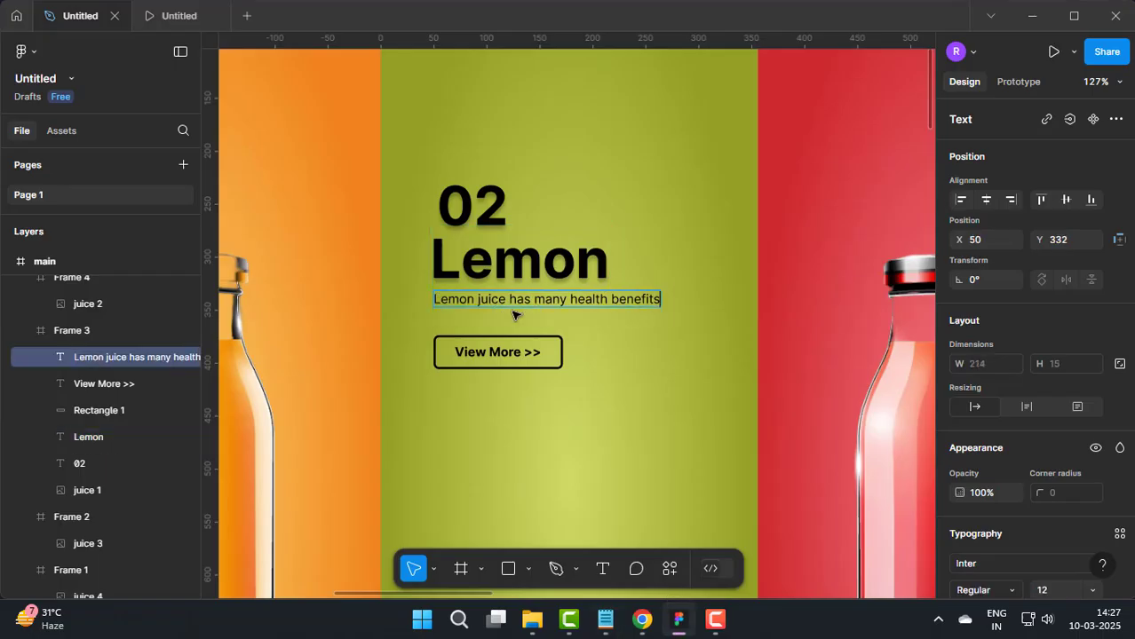
Step: Replace the description from the Notepad notes with "Lemon juice has many health benefits, including boosting the immune system,", breaking the line before "boosting"
left_click(605, 618)
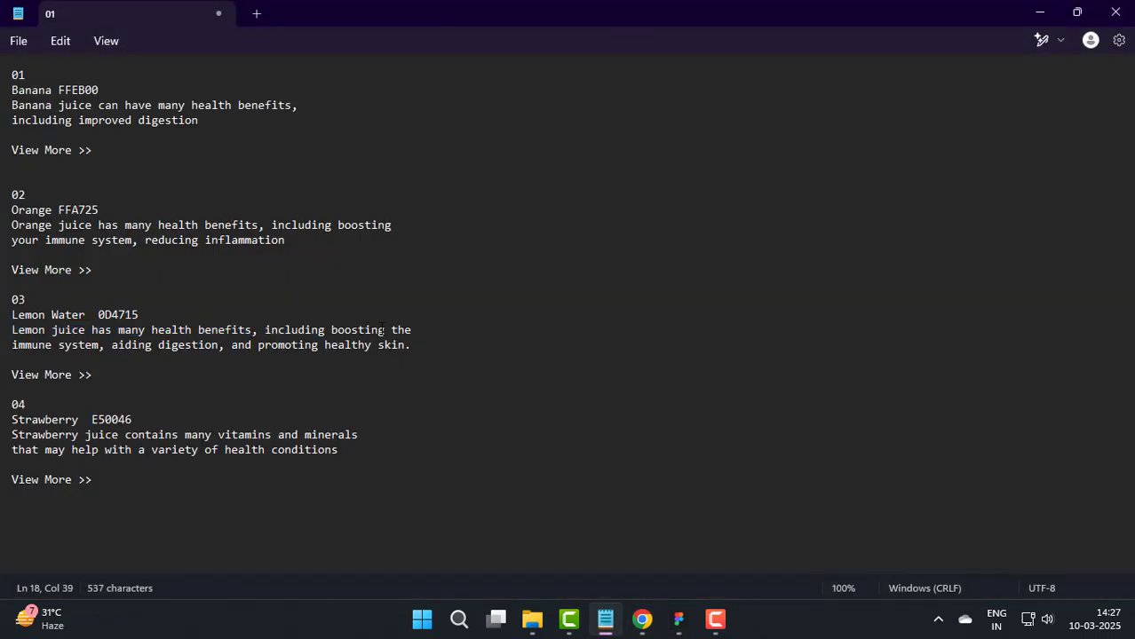
left_click_drag(13, 330, 27, 367)
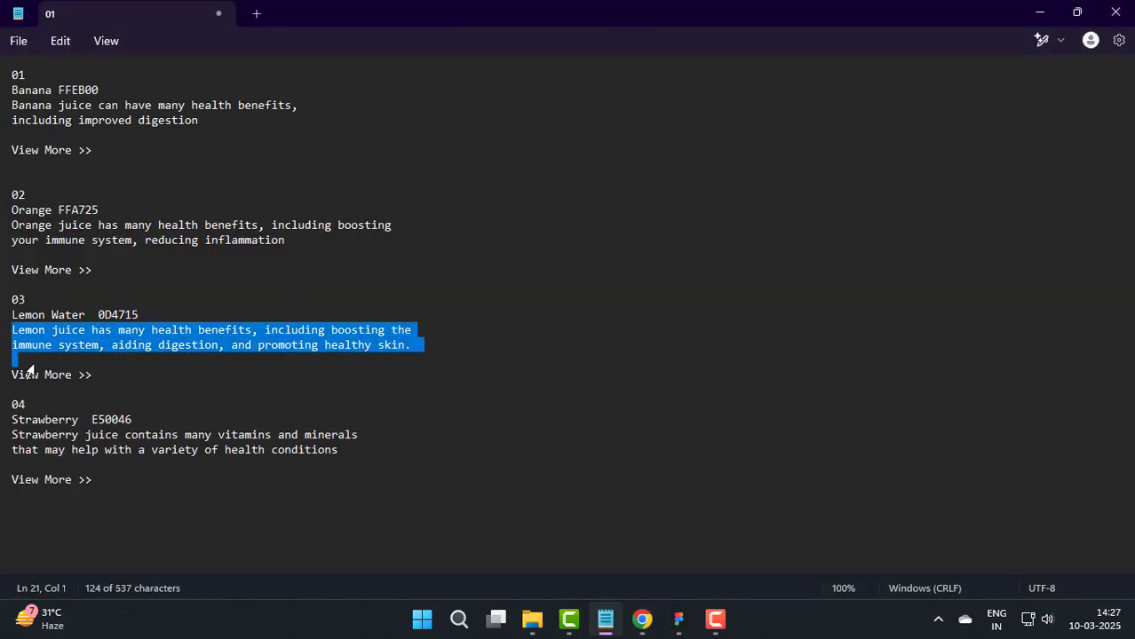
left_click(675, 621)
key("ctrl+v")
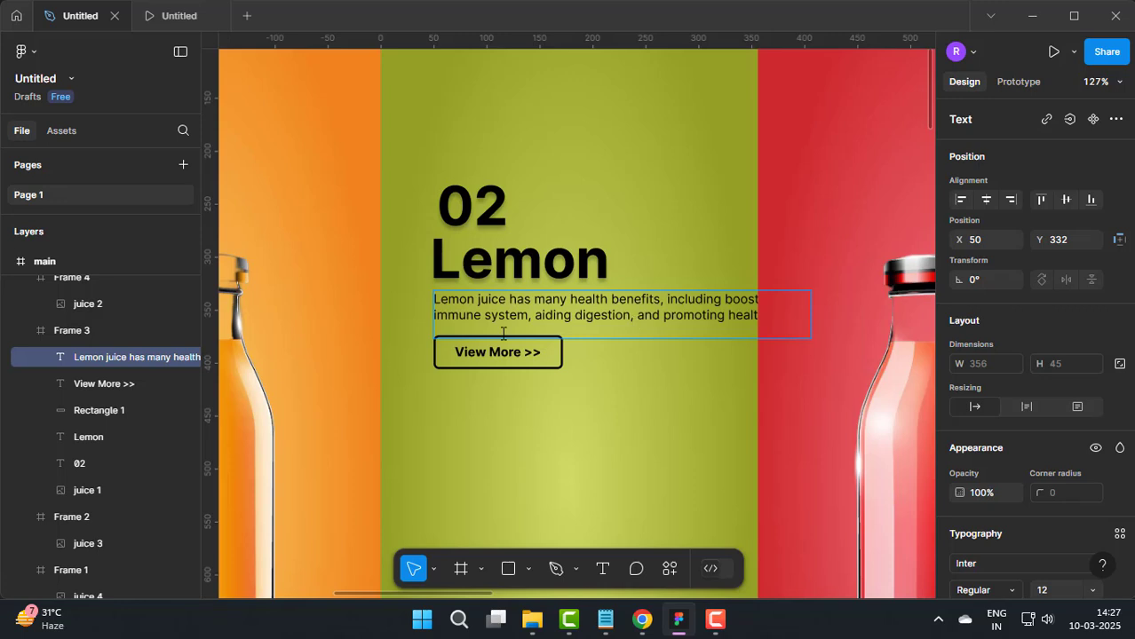
left_click_drag(534, 317, 954, 321)
key("BackSpace")
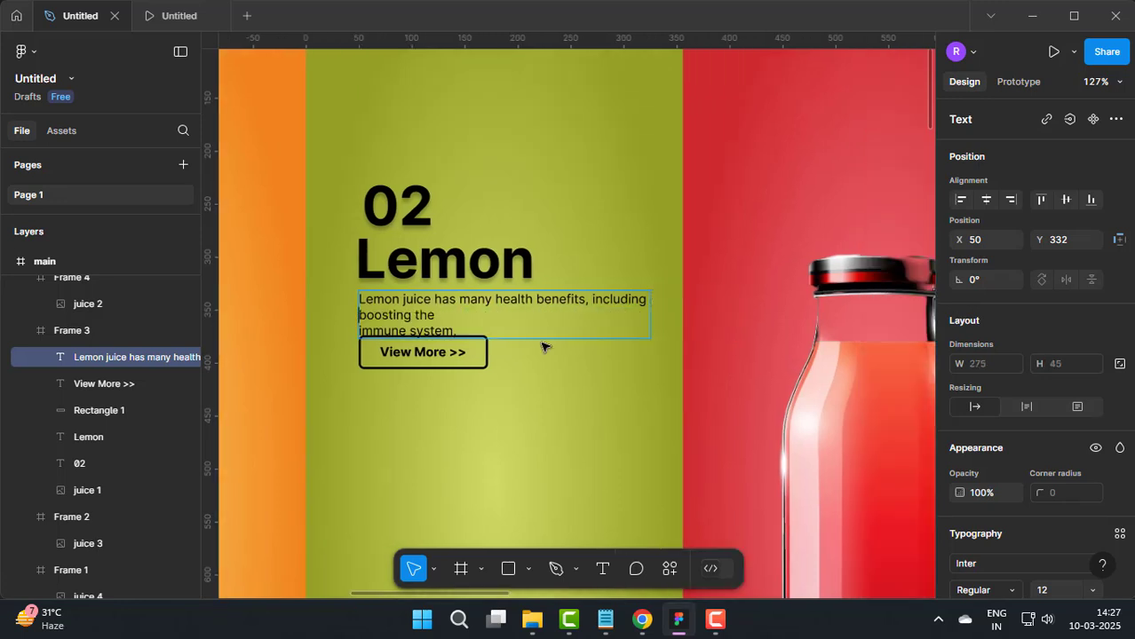
scroll(562, 305, "down", 3)
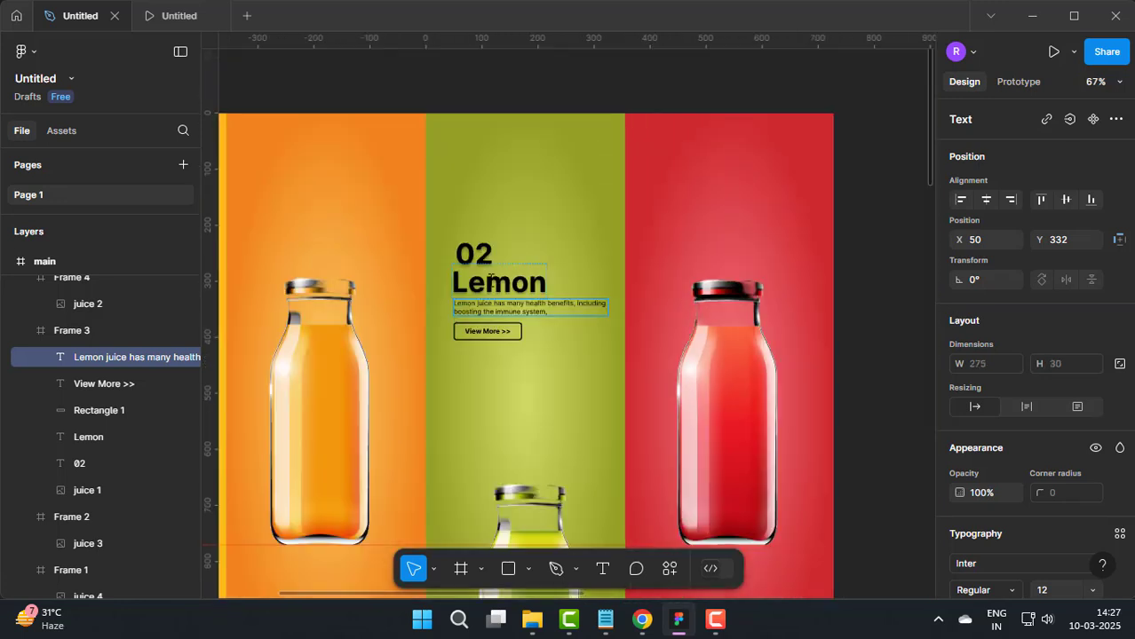
Step: Change the fill of the 02 text in the green panel to white
left_click(471, 261)
left_click(488, 282)
left_click(501, 304)
scroll(486, 348, "up", 5)
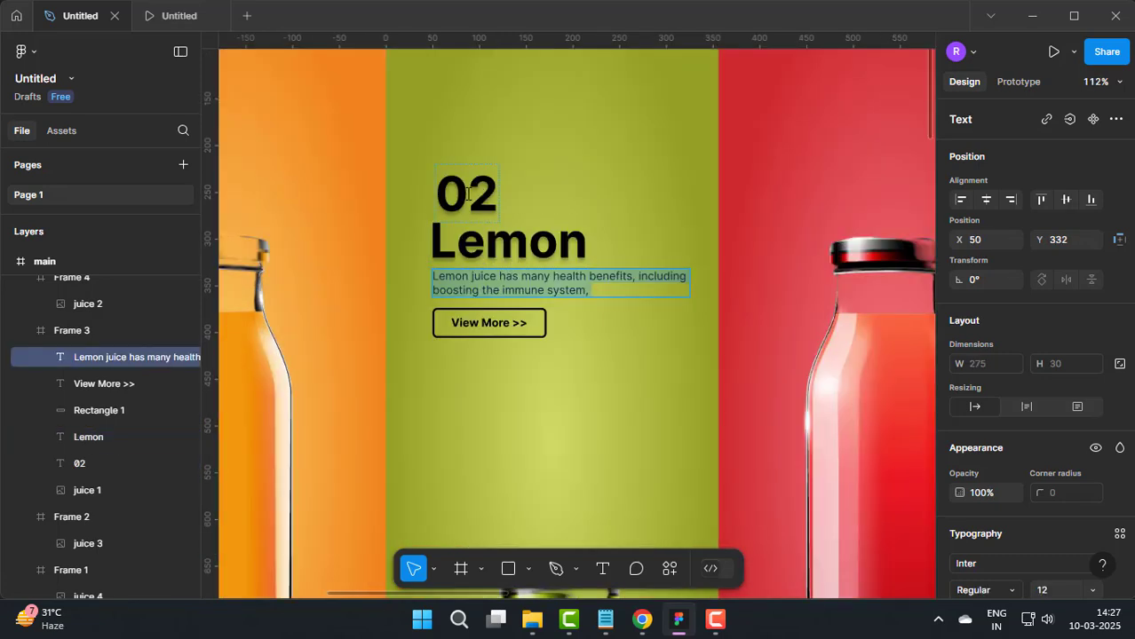
left_click(467, 195)
left_click(487, 215)
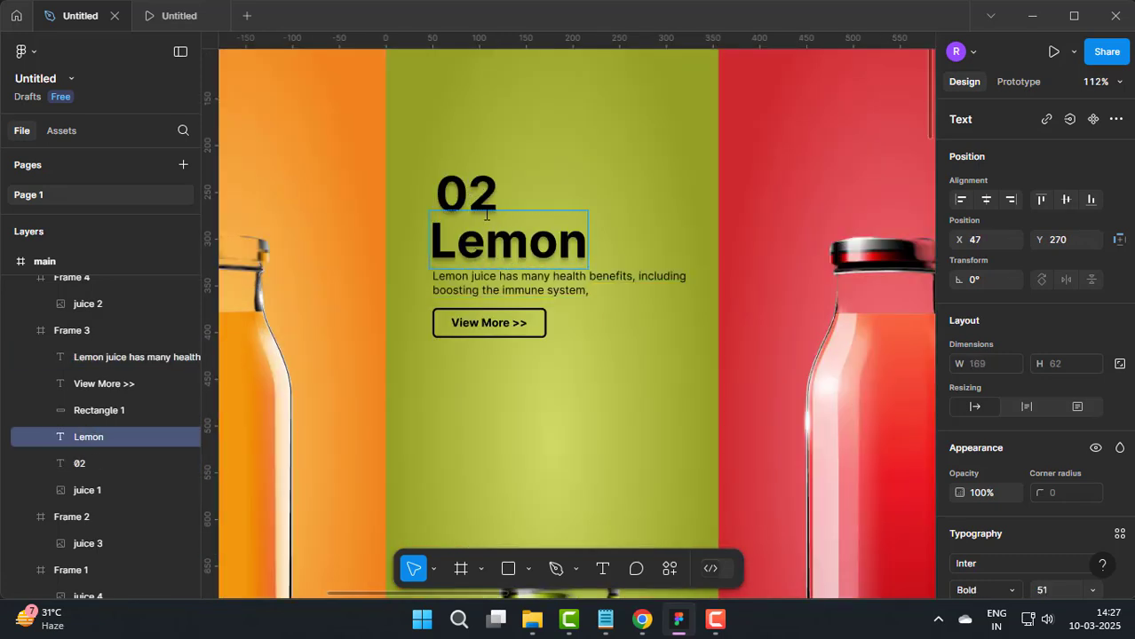
left_click(482, 262, "shift")
left_click(480, 284, "shift")
scroll(1007, 449, "down", 5)
scroll(1004, 443, "down", 1)
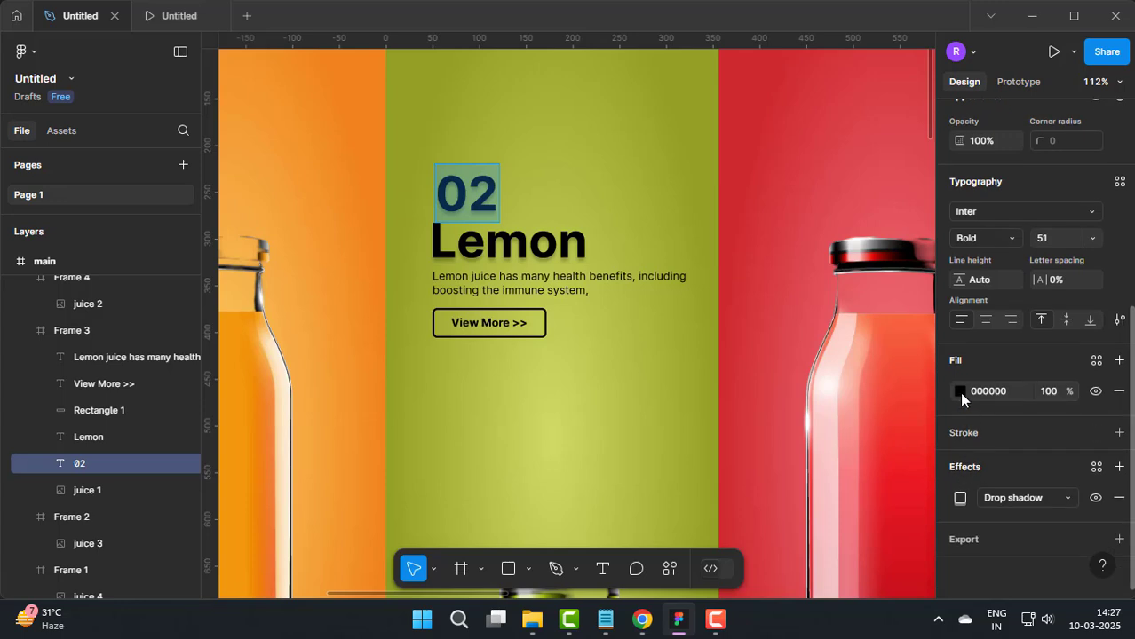
left_click(960, 392)
left_click_drag(825, 228, 710, 133)
left_click(919, 130)
Step: Change the fill of the whole Lemon heading to white
left_click(528, 242)
left_click(960, 391)
left_click_drag(825, 228, 631, 32)
left_click(558, 243)
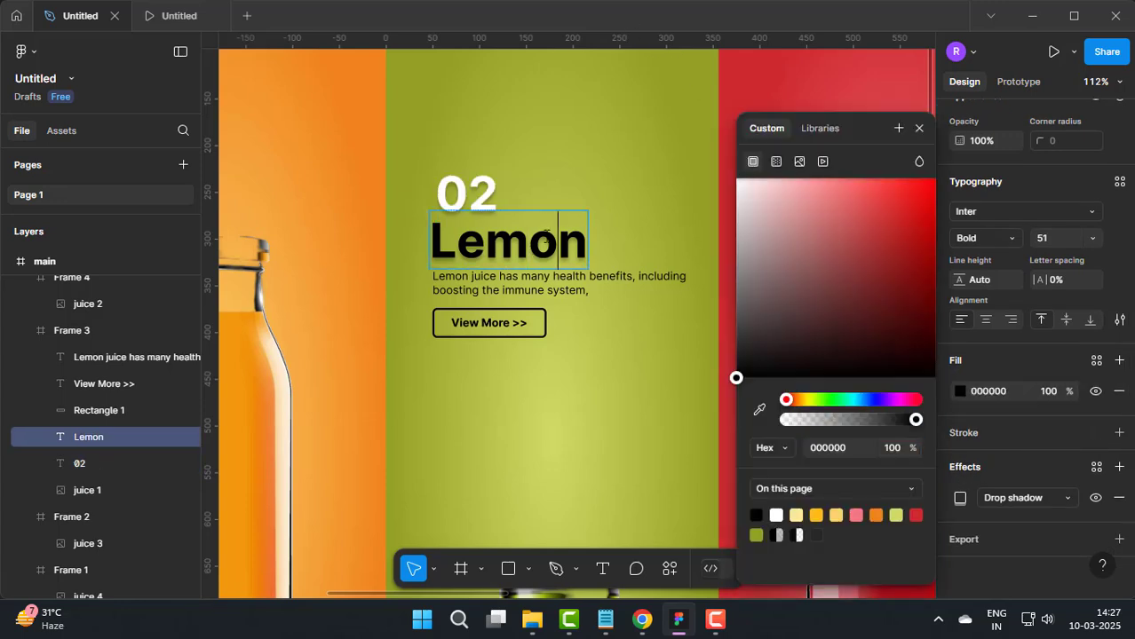
key("ctrl+a")
left_click_drag(782, 238, 718, 149)
left_click(920, 130)
Step: Make the two-line lemon juice description white
left_click(518, 275)
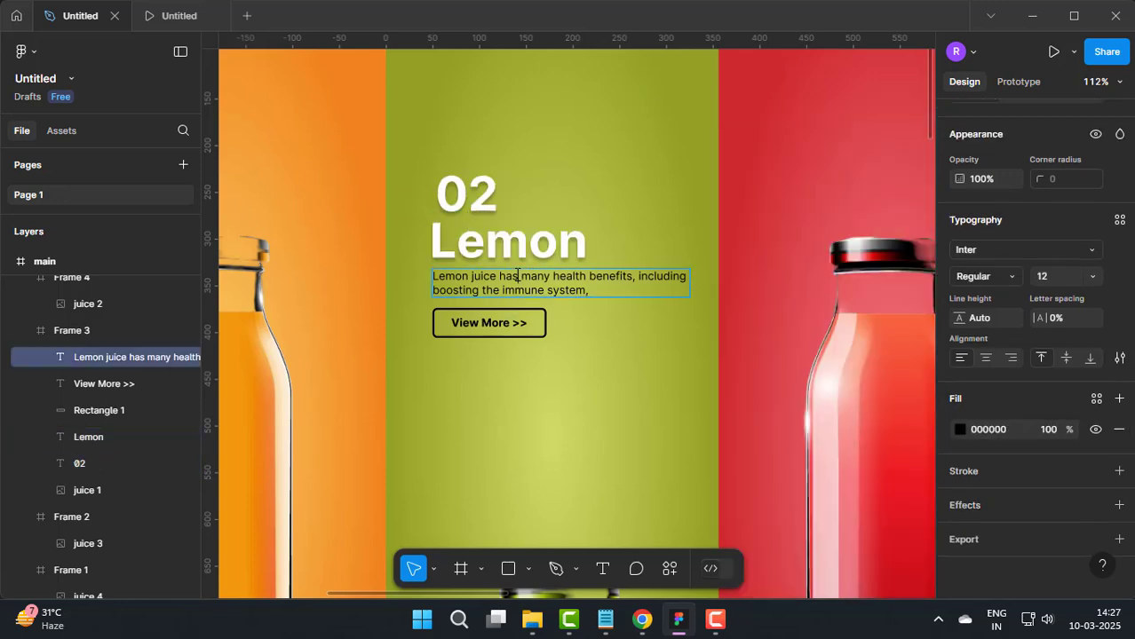
left_click(960, 429)
left_click_drag(825, 229, 809, 119)
left_click(919, 130)
Step: Change the fill of the View More >> text in the green panel to white
left_click(481, 325)
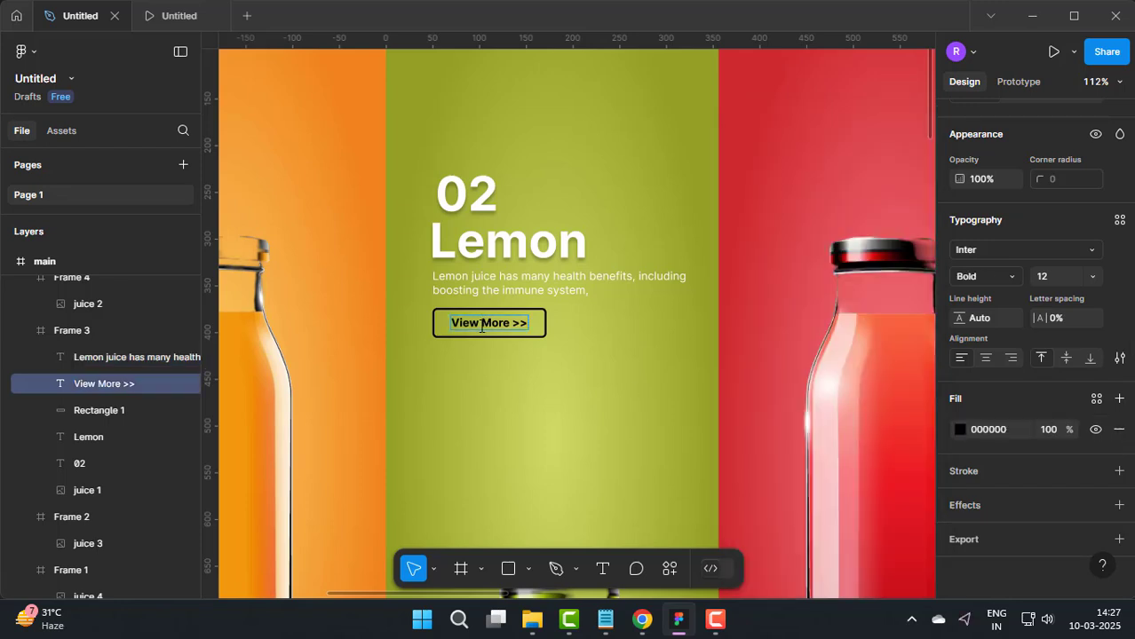
left_click(960, 431)
left_click(960, 431)
left_click(960, 430)
left_click_drag(825, 229, 724, 142)
left_click(918, 130)
Step: Fill the rectangle around View More >> with white (FFFFFF) at 100% opacity
scroll(451, 345, "up", 3)
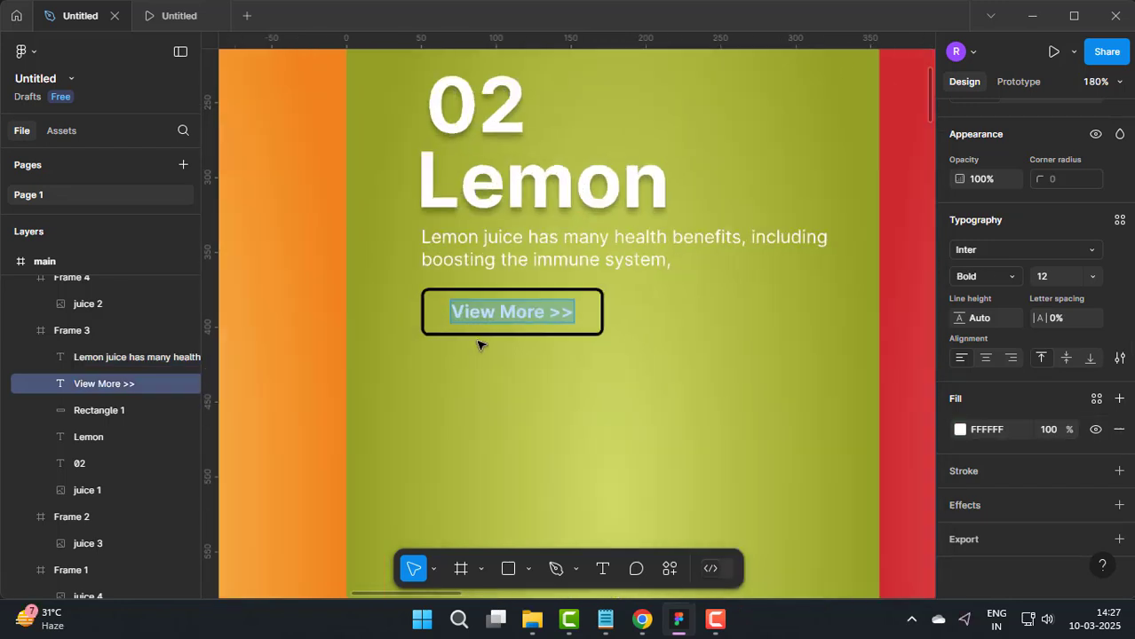
left_click(595, 332)
left_click(960, 349)
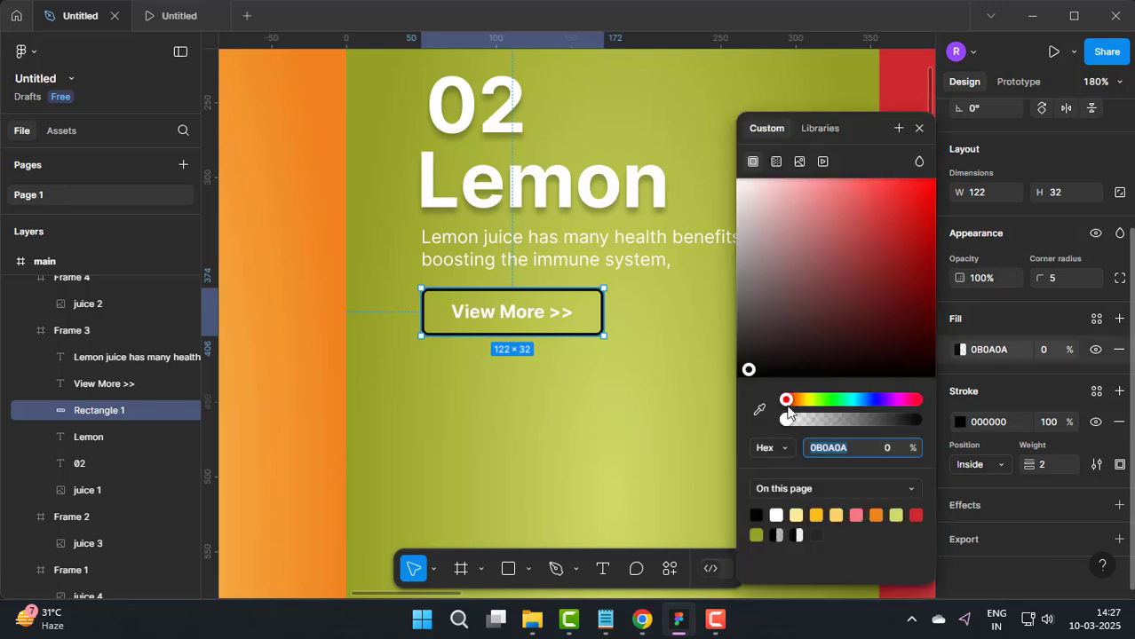
left_click_drag(786, 419, 957, 409)
left_click_drag(798, 238, 725, 159)
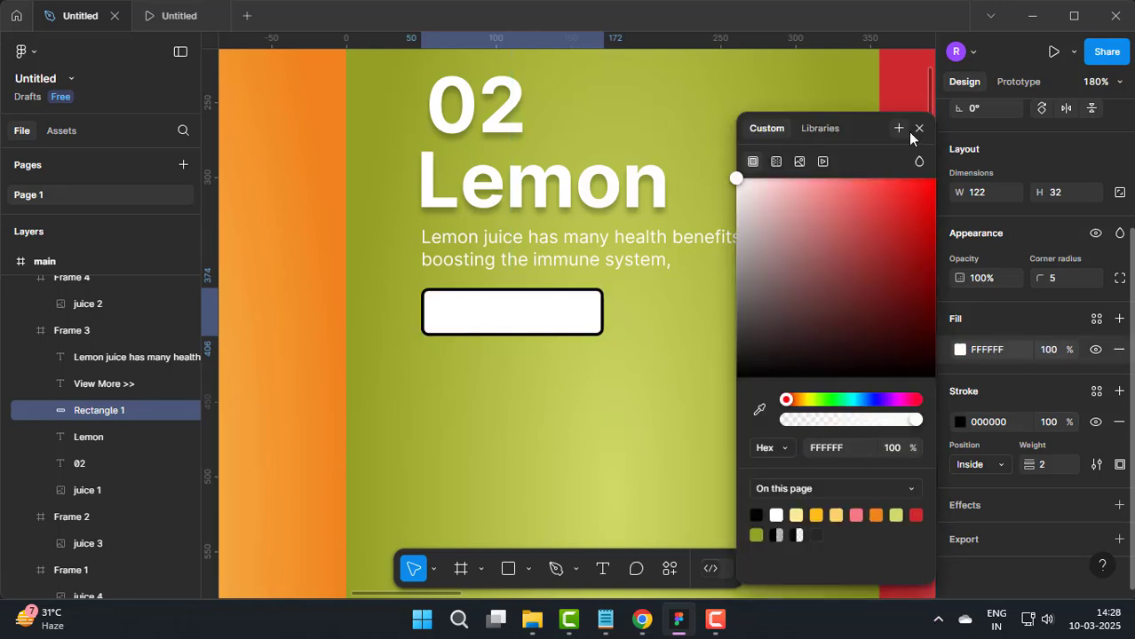
left_click(919, 130)
Step: Set the fill of the View More >> text on the white button to black (000000)
double_click(516, 317)
scroll(1047, 456, "down", 3)
left_click(960, 429)
left_click_drag(785, 342, 729, 386)
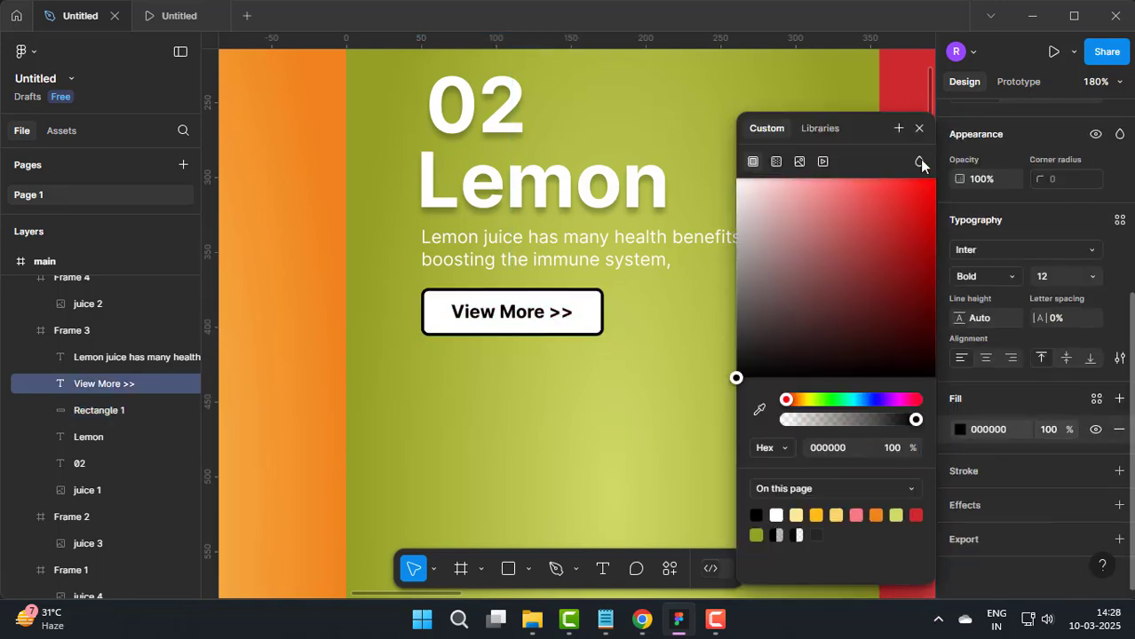
left_click(919, 130)
key("Escape")
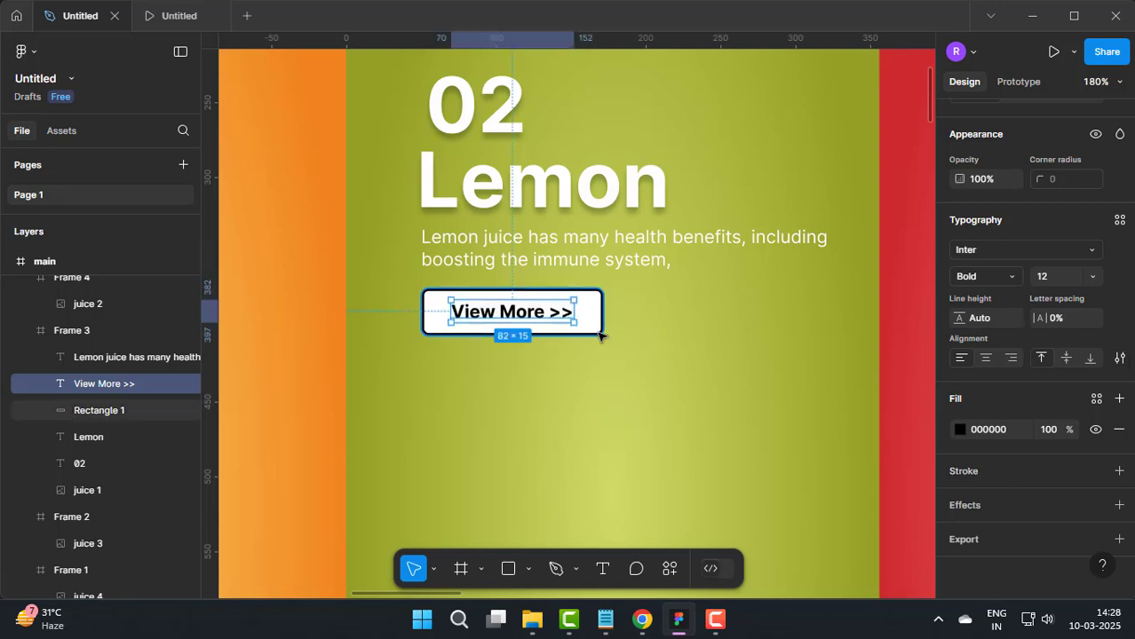
Step: Set the stroke weight of the View More >> button rectangle to 0
key("Tab")
type("0")
key("Return")
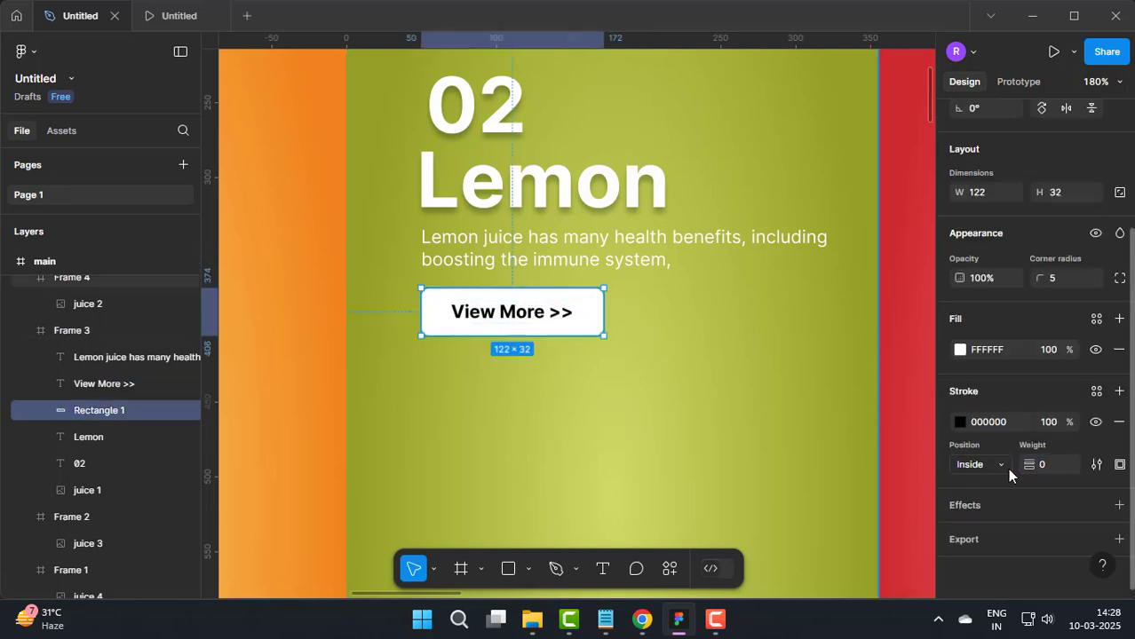
Step: Give the button rectangle a stroke in the panel's dark green 92A024, sampled from the canvas, with weight 1
left_click(960, 421)
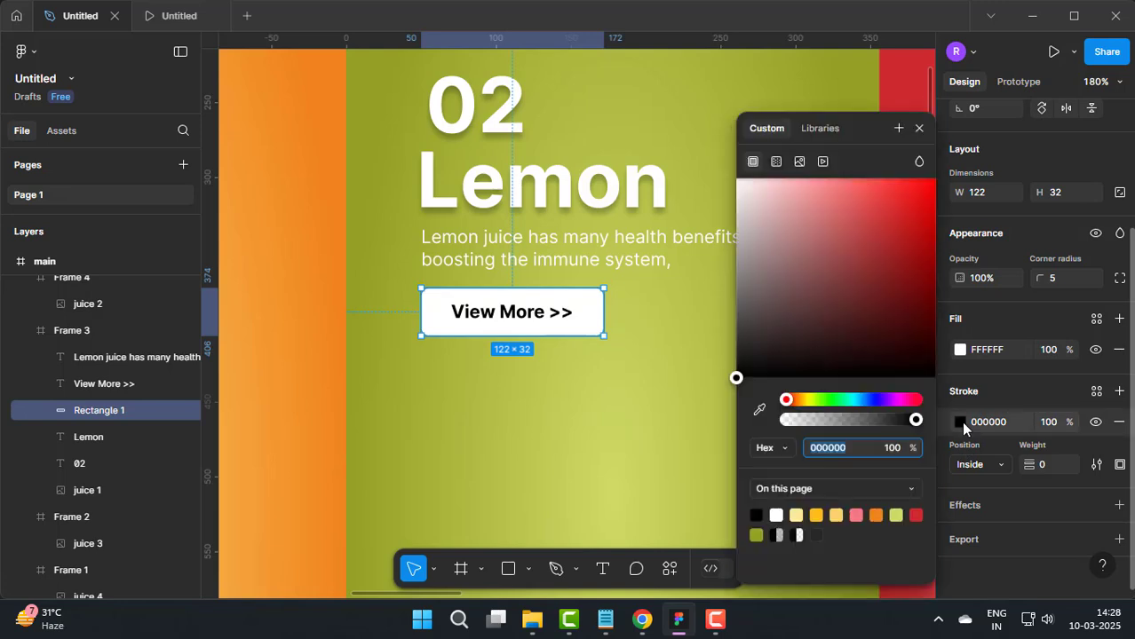
left_click(634, 66)
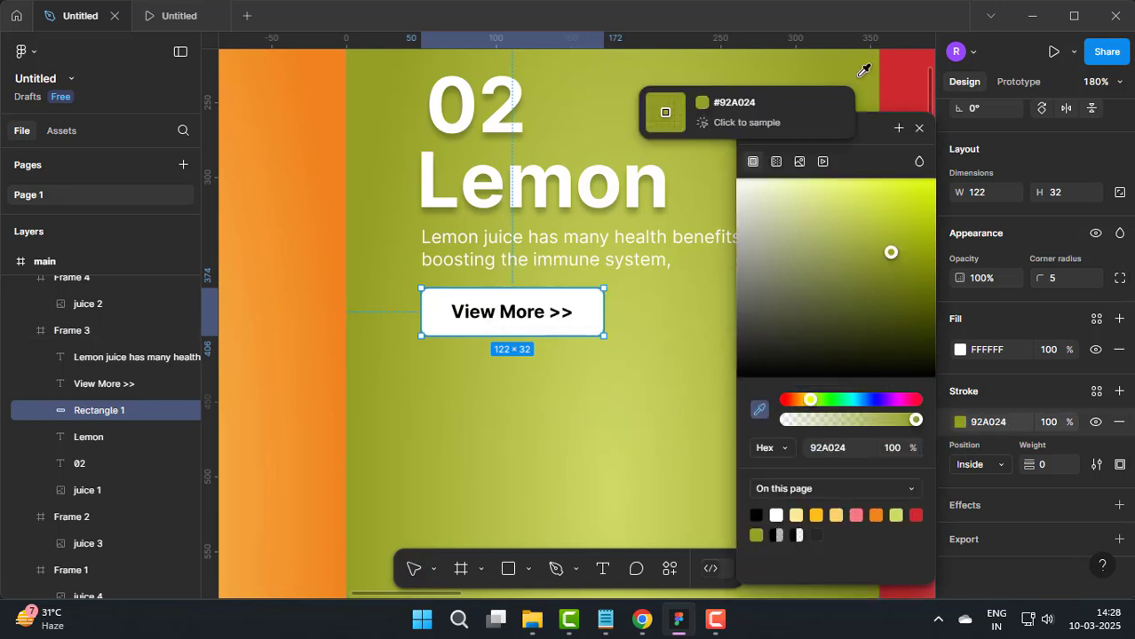
type("1")
key("Return")
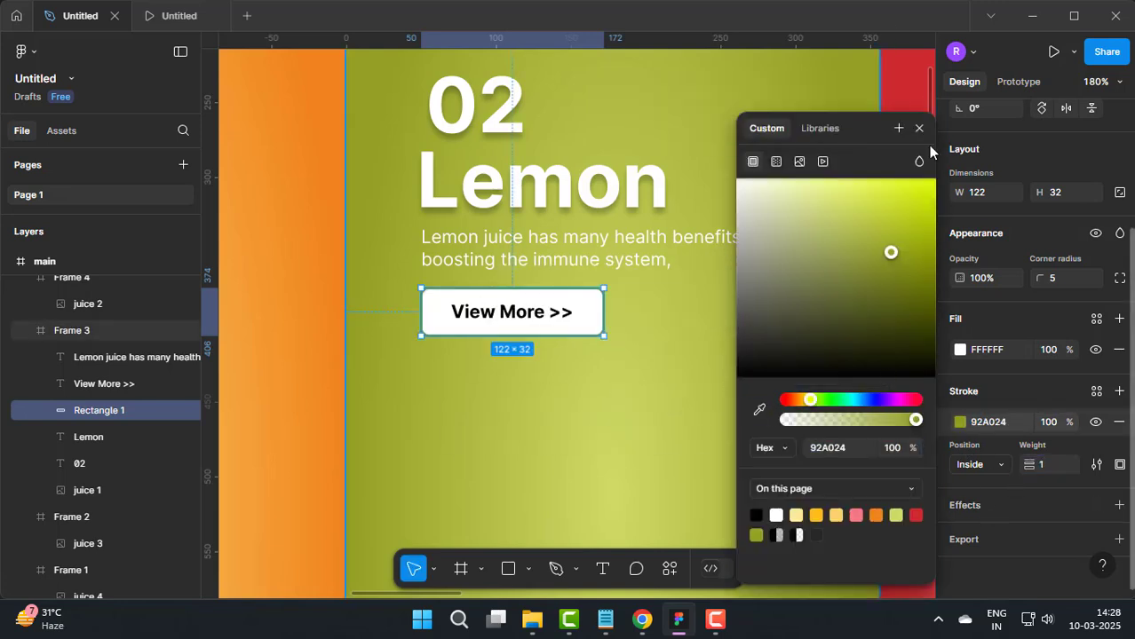
Step: Give the View More >> button rectangle on the orange page an orange F18F28 stroke sampled from its panel, with weight 1
left_click(919, 129)
scroll(760, 296, "down", 6)
left_click(589, 92)
scroll(713, 148, "down", 3)
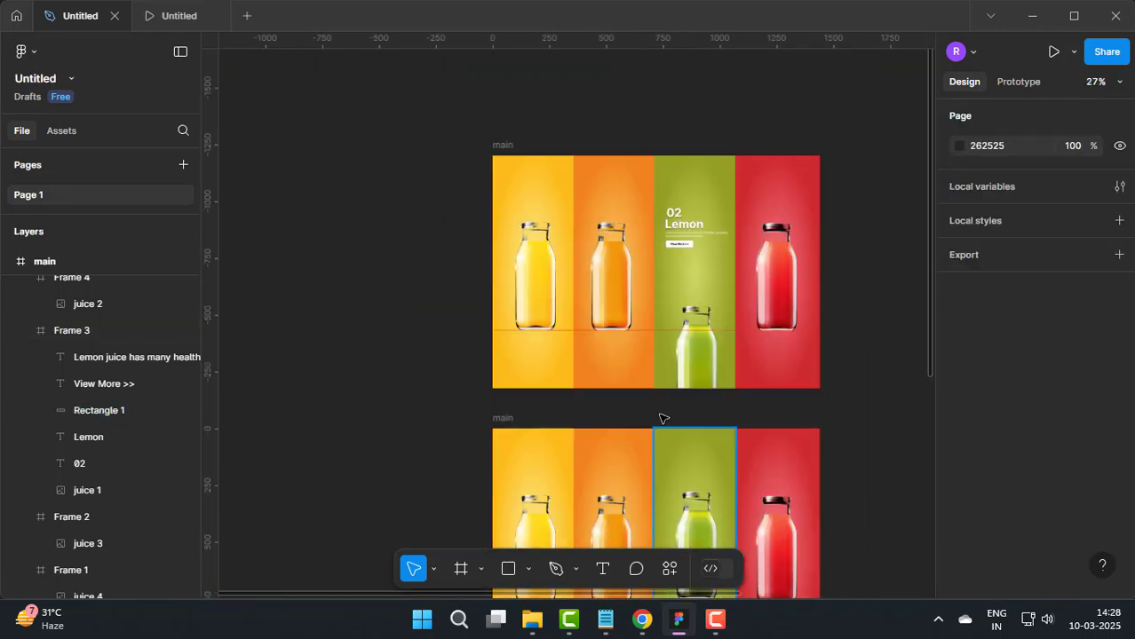
scroll(409, 214, "down", 3)
scroll(771, 408, "up", 3)
scroll(626, 259, "up", 6)
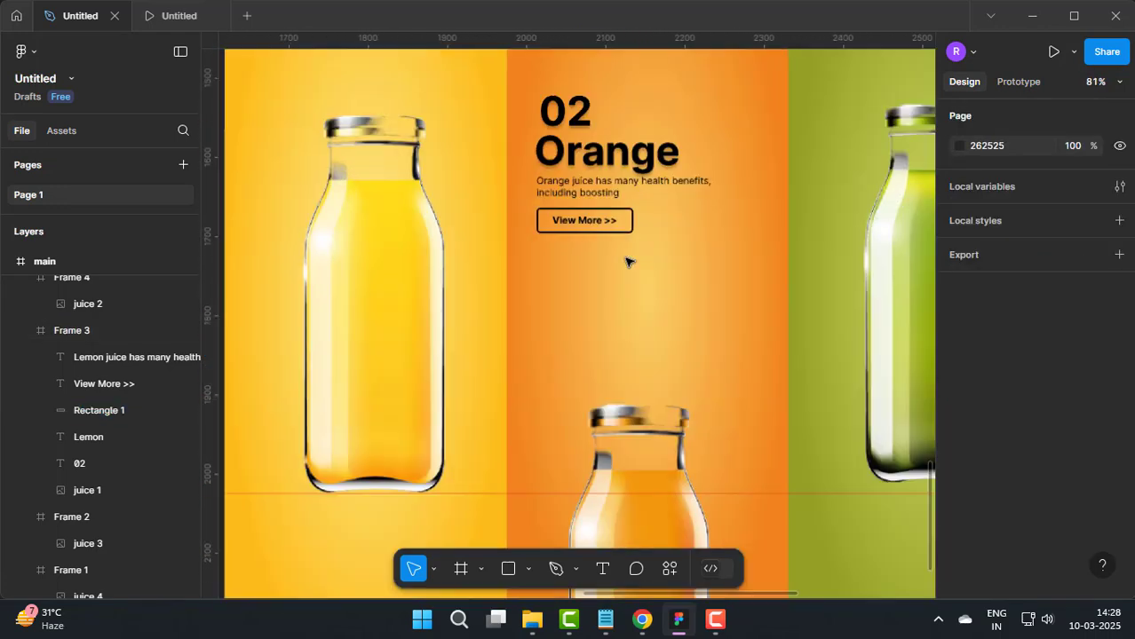
left_click(639, 289)
scroll(974, 505, "down", 3)
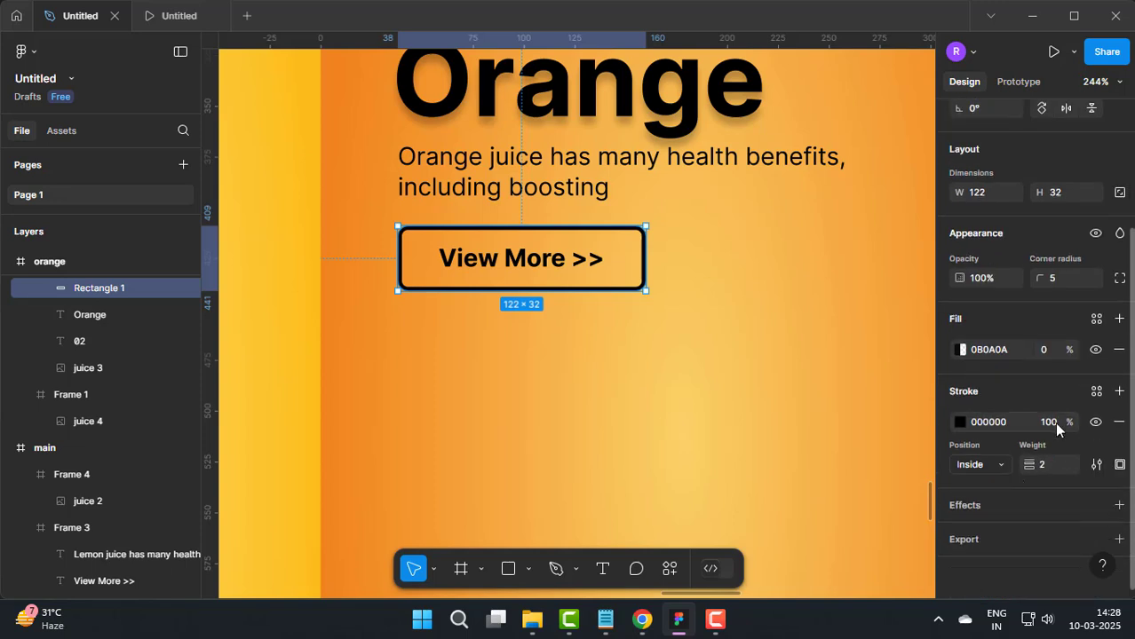
left_click(959, 422)
left_click(383, 423)
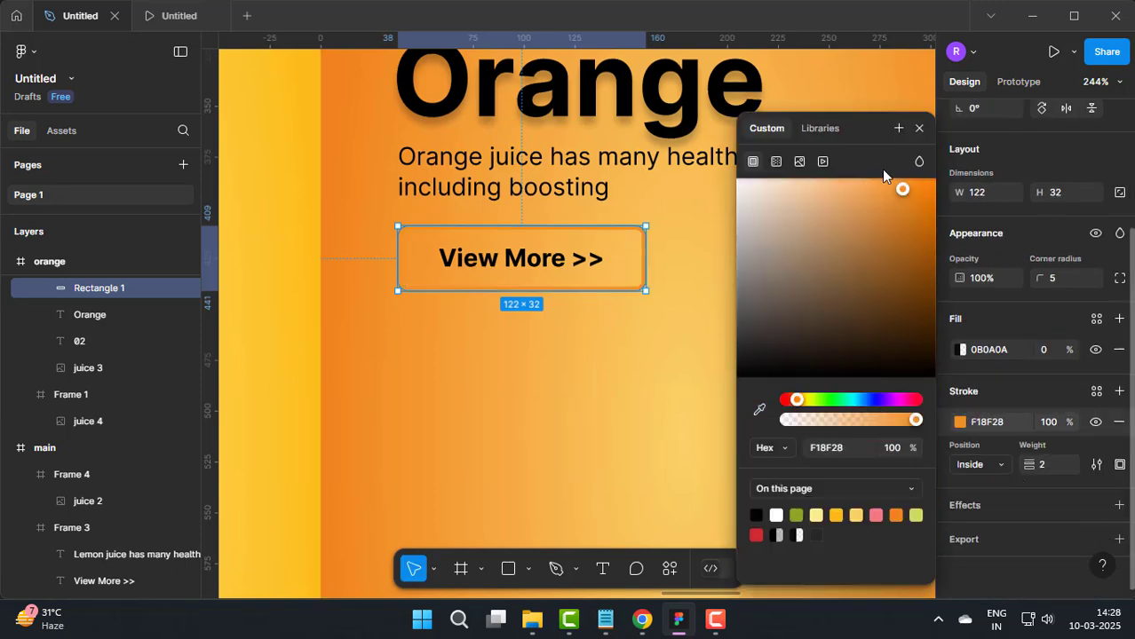
left_click(919, 129)
type("1")
key("Return")
Step: Fill the orange page's View More >> button rectangle with white (FFFFFF) at 100% opacity
left_click(960, 350)
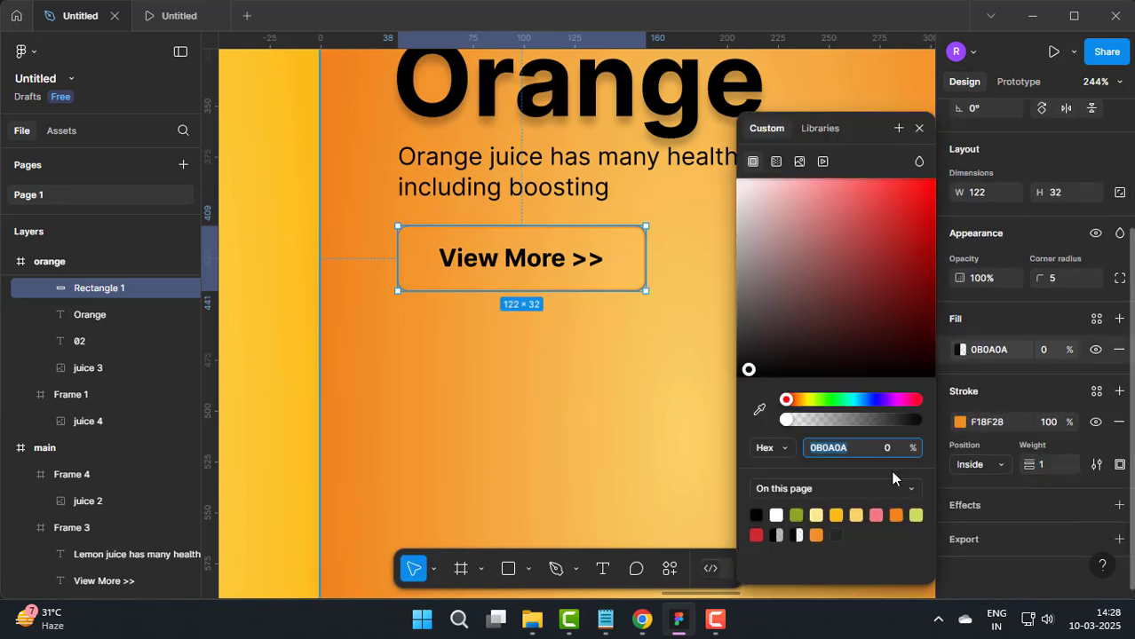
left_click_drag(893, 419, 928, 413)
left_click_drag(762, 206, 735, 176)
left_click(919, 129)
scroll(672, 325, "down", 5)
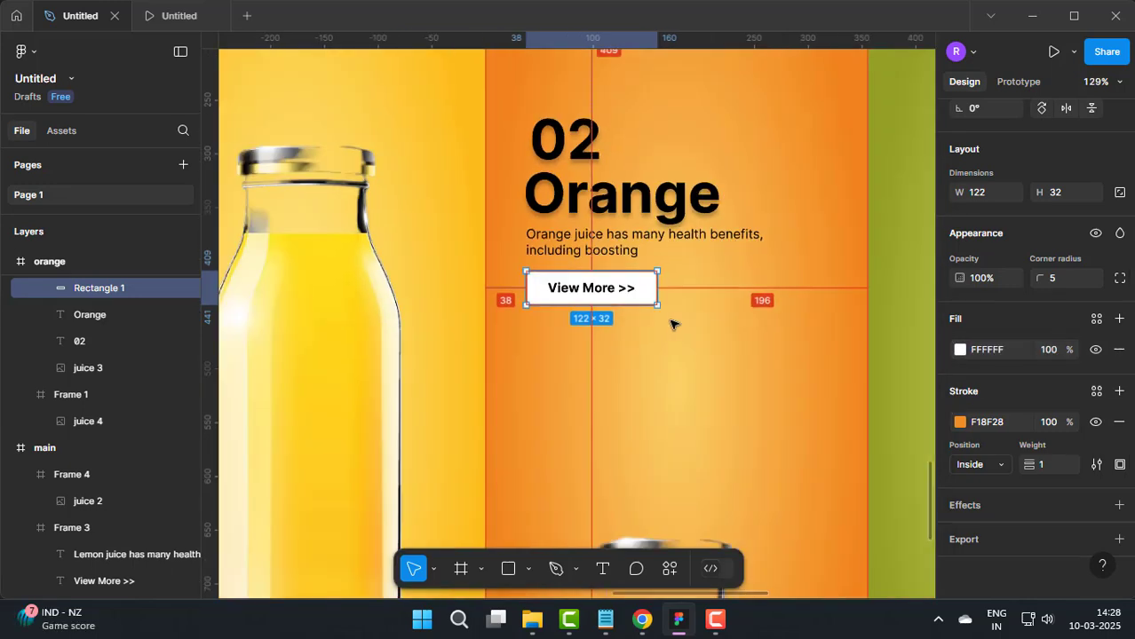
left_click(393, 276)
Step: Shift the banana page's View More >> button rectangle left to X 34 and nudge its label left to match
scroll(393, 276, "down", 2)
scroll(393, 277, "down", 5)
scroll(532, 263, "up", 3)
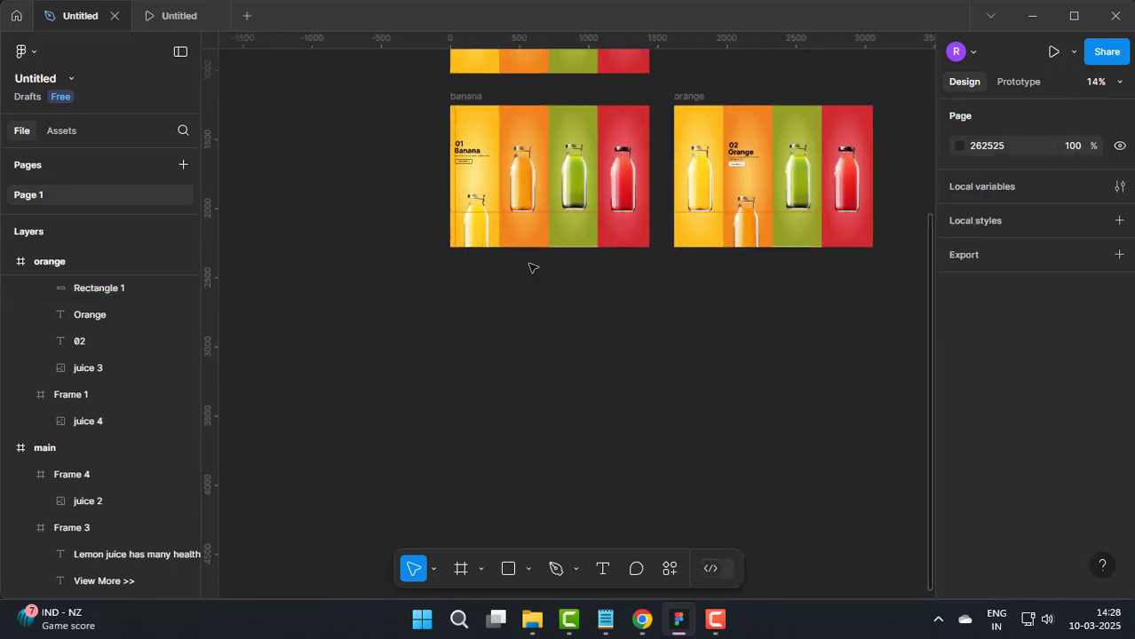
scroll(751, 234, "up", 3)
scroll(709, 258, "down", 2)
scroll(710, 258, "up", 6)
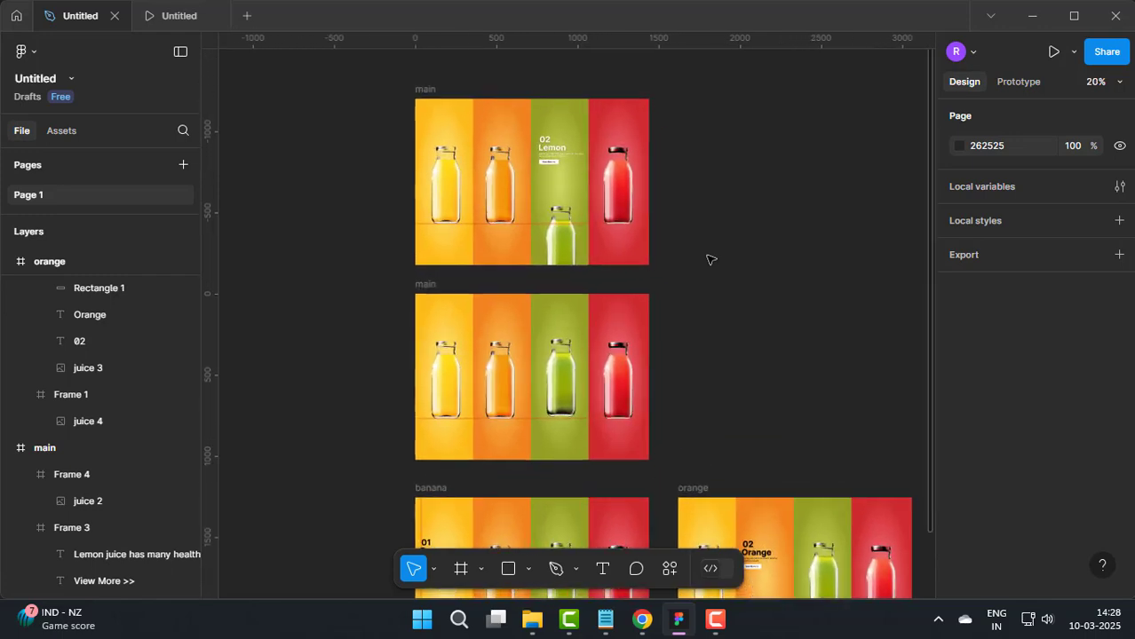
scroll(548, 236, "up", 4)
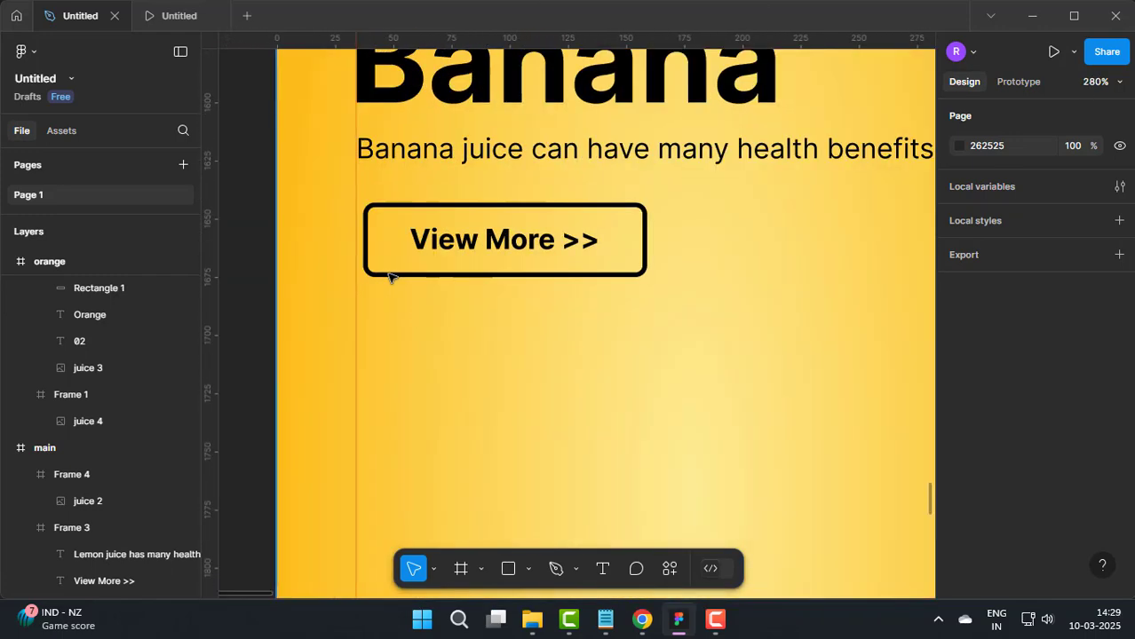
left_click(401, 278)
left_click(413, 272)
key("Left")
key("Left")
key("Left")
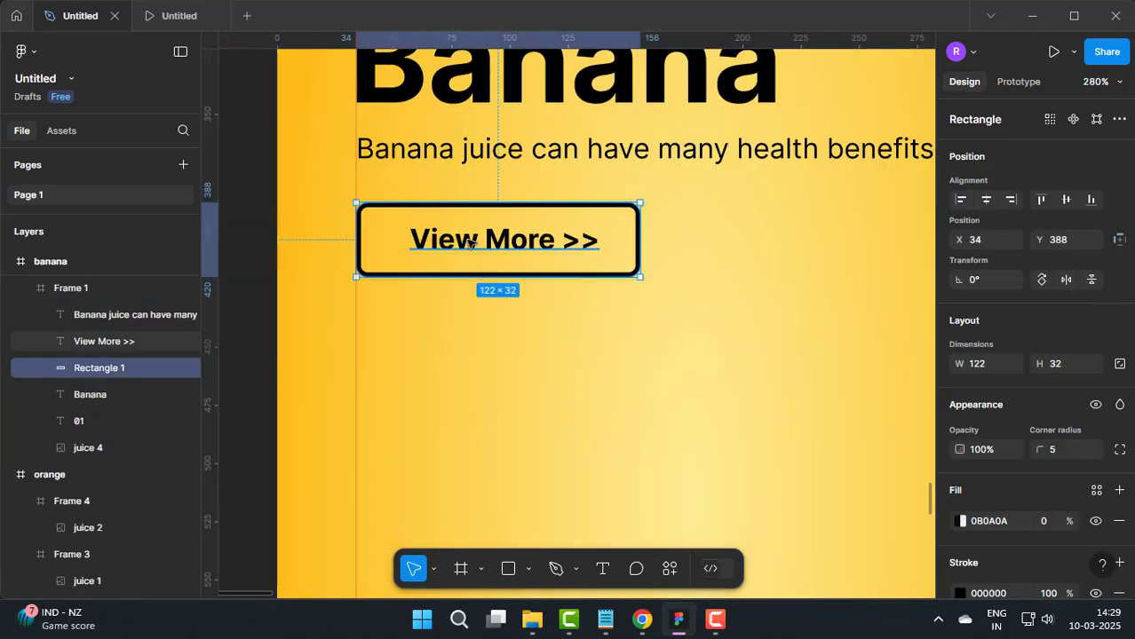
left_click(477, 246)
key("Left")
key("Left")
key("Left")
Step: Give the banana page's button rectangle a yellow FCC225 stroke sampled from its panel, with weight 1
left_click(625, 274)
scroll(1045, 444, "down", 2)
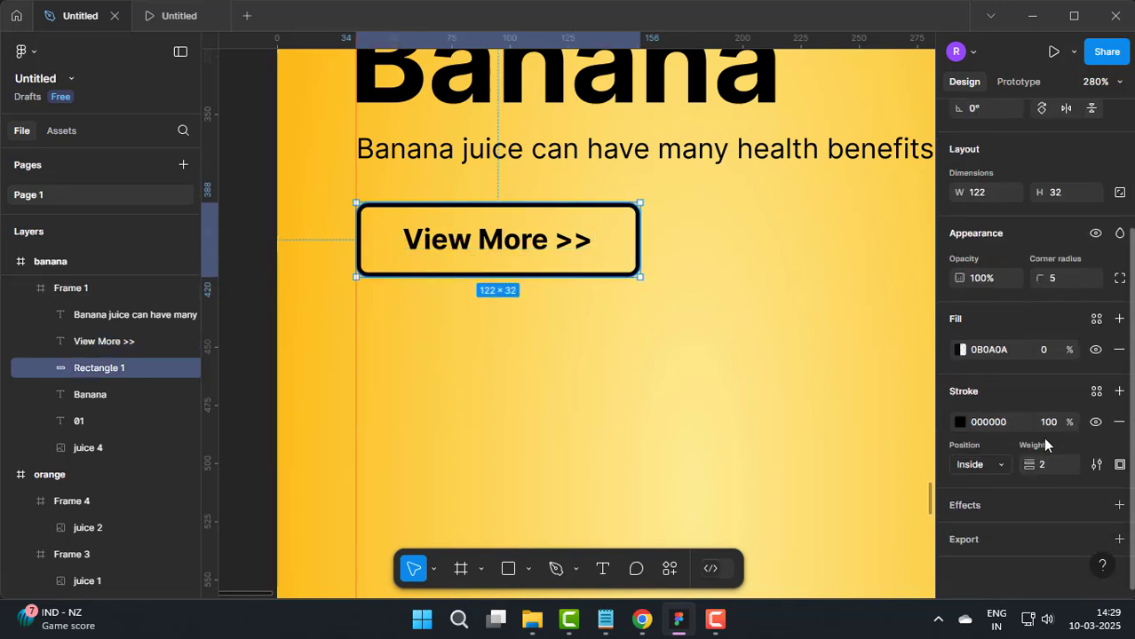
left_click(962, 422)
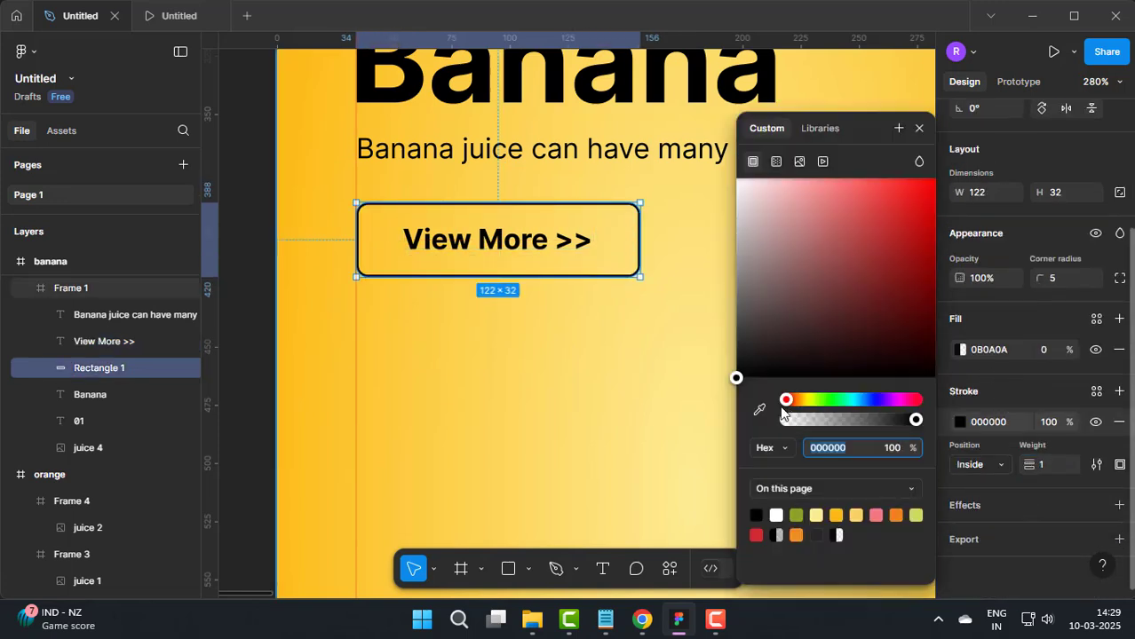
left_click(759, 409)
left_click(315, 432)
Step: Fill the banana page's View More >> button rectangle with black (000000) at 100% opacity
left_click(959, 348)
left_click_drag(857, 357, 730, 395)
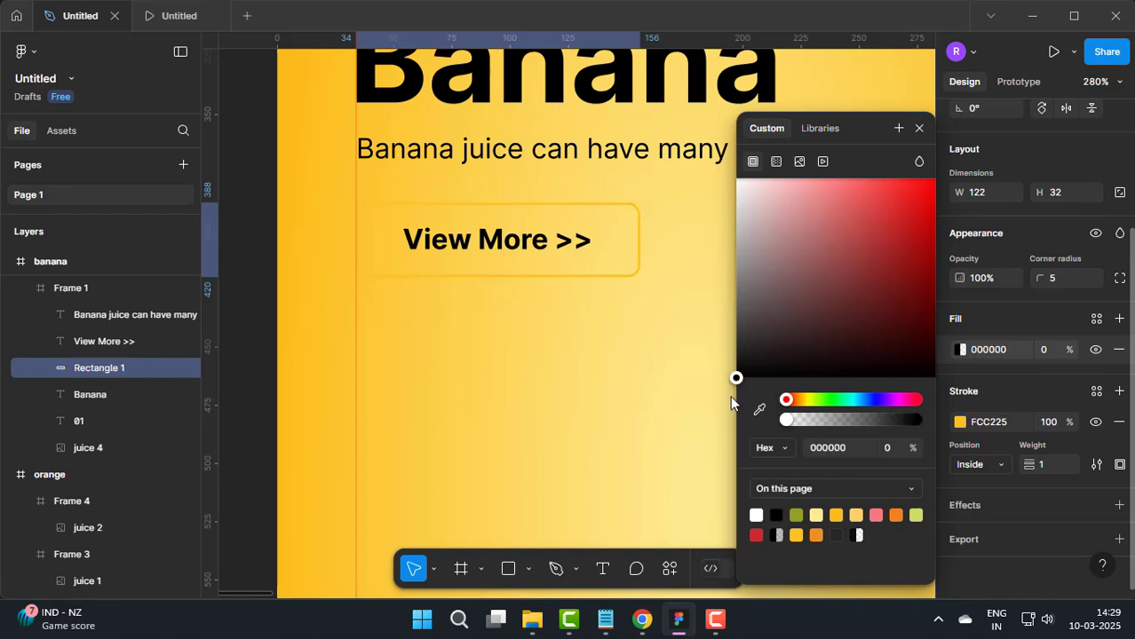
left_click_drag(787, 419, 930, 422)
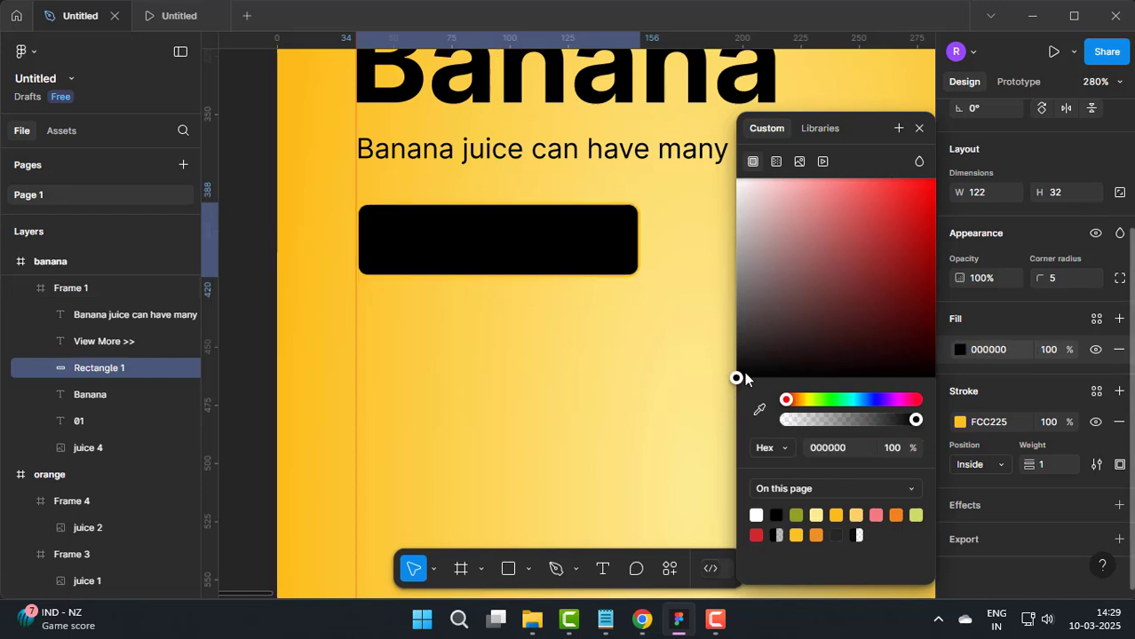
left_click(919, 129)
Step: Change the fill of the View More >> text on the black banana button to white
left_click(501, 250)
scroll(984, 473, "down", 3)
left_click(960, 430)
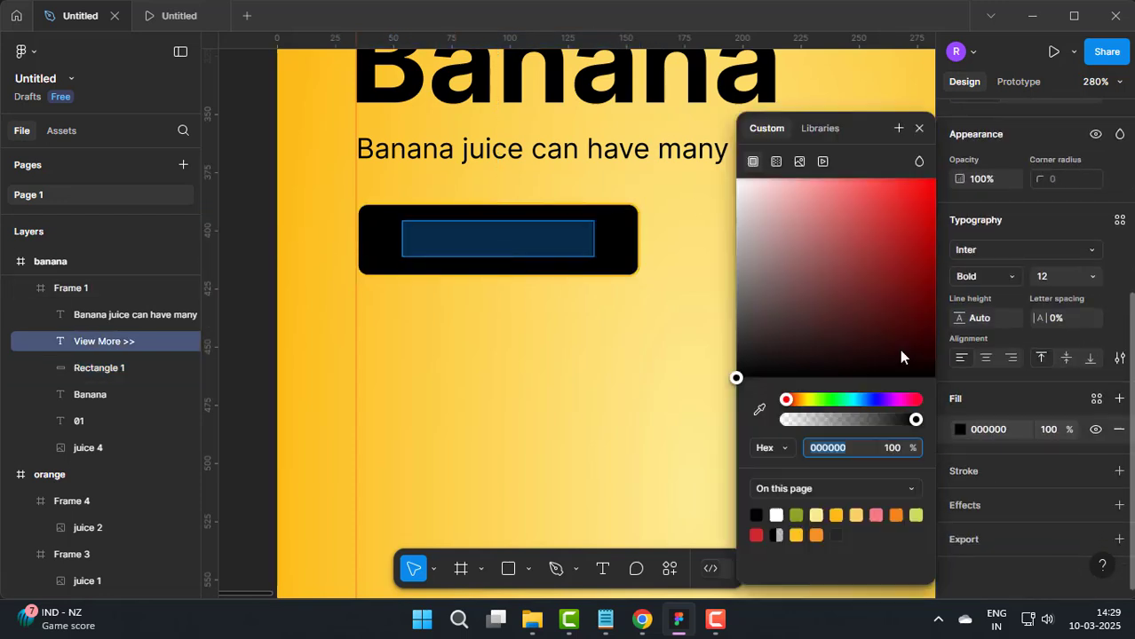
left_click_drag(778, 219, 726, 161)
left_click(919, 129)
scroll(347, 279, "down", 2)
left_click(294, 324)
scroll(497, 305, "down", 7)
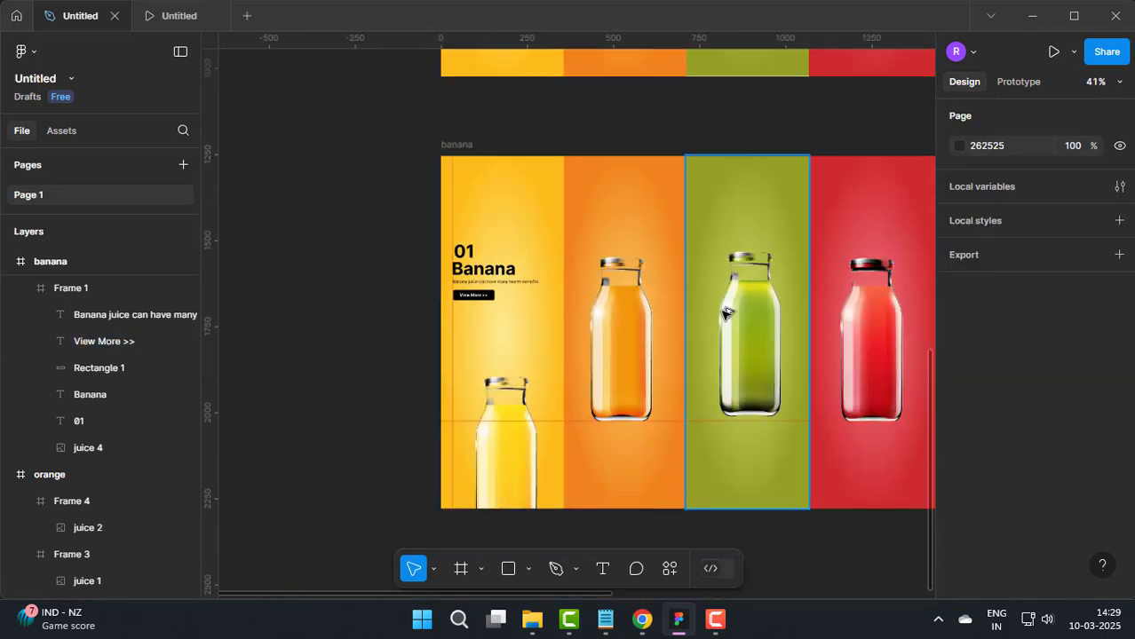
Step: Duplicate the plain main frame beside the lemon page and rename the copy Strawberry, copying the name from the Notepad notes
scroll(628, 295, "right", 3)
scroll(631, 300, "up", 3)
scroll(630, 396, "up", 1)
left_click(381, 301)
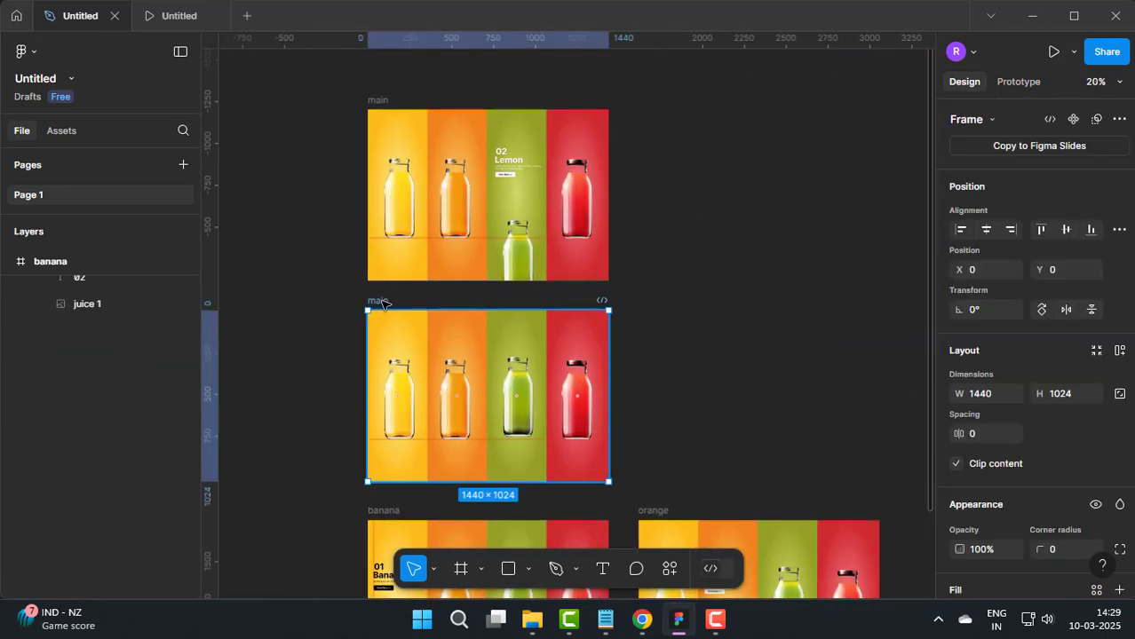
left_click_drag(458, 305, 651, 108)
left_click(605, 620)
left_click(86, 419)
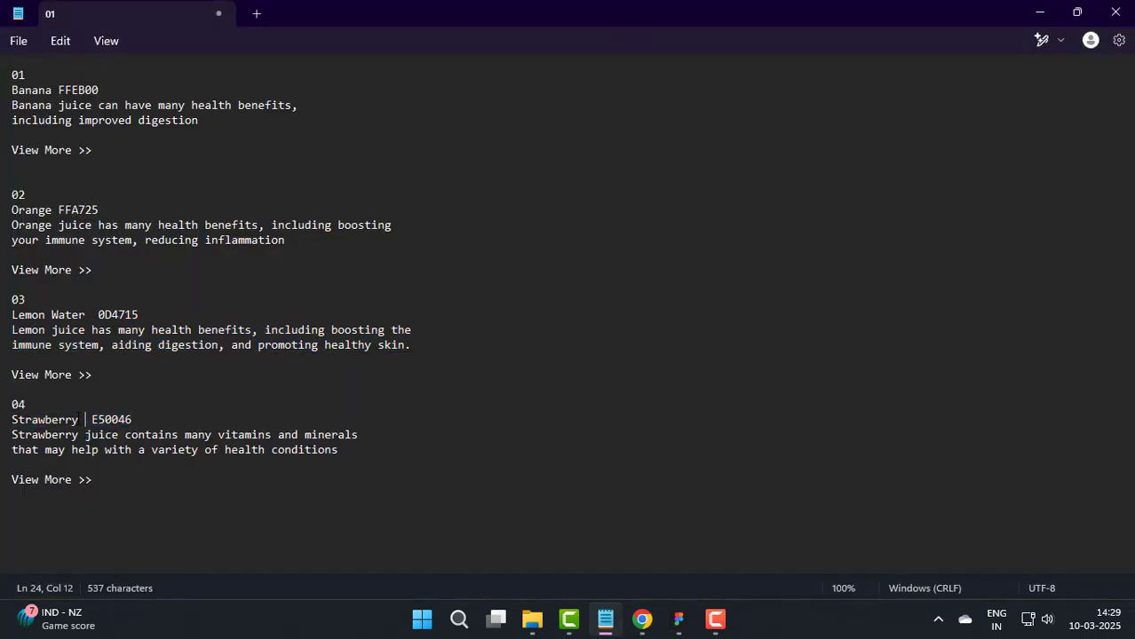
left_click(678, 620)
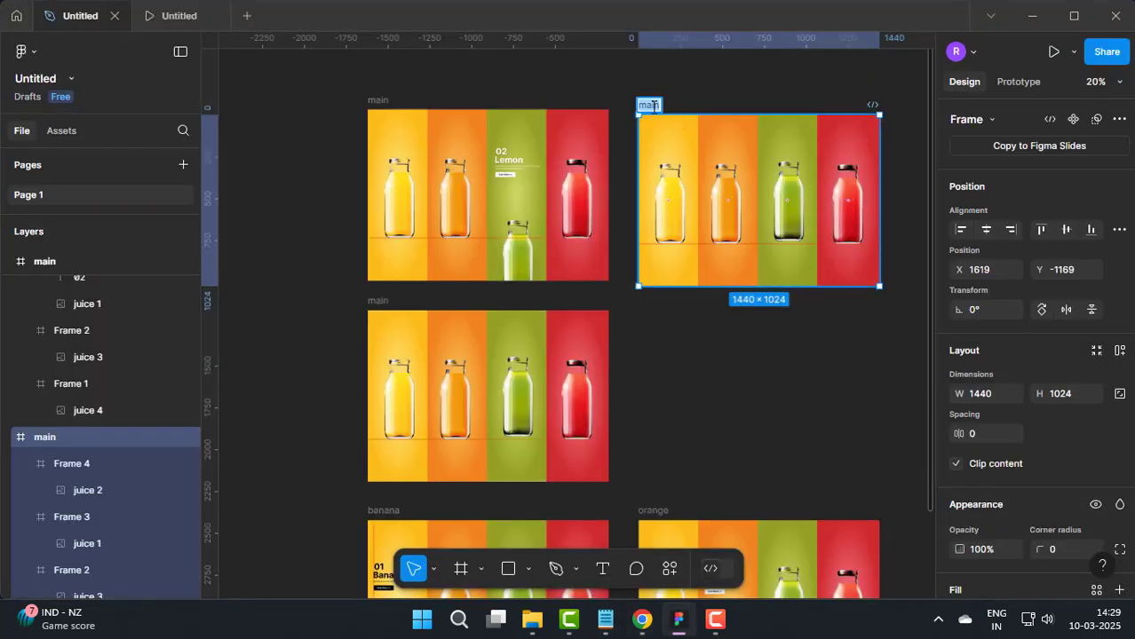
type("Strawberry")
left_click(774, 351)
Step: Move the red bottle down in the Strawberry page's red panel so that the frame's lower edge crops it
scroll(798, 299, "up", 1)
scroll(689, 335, "right", 3)
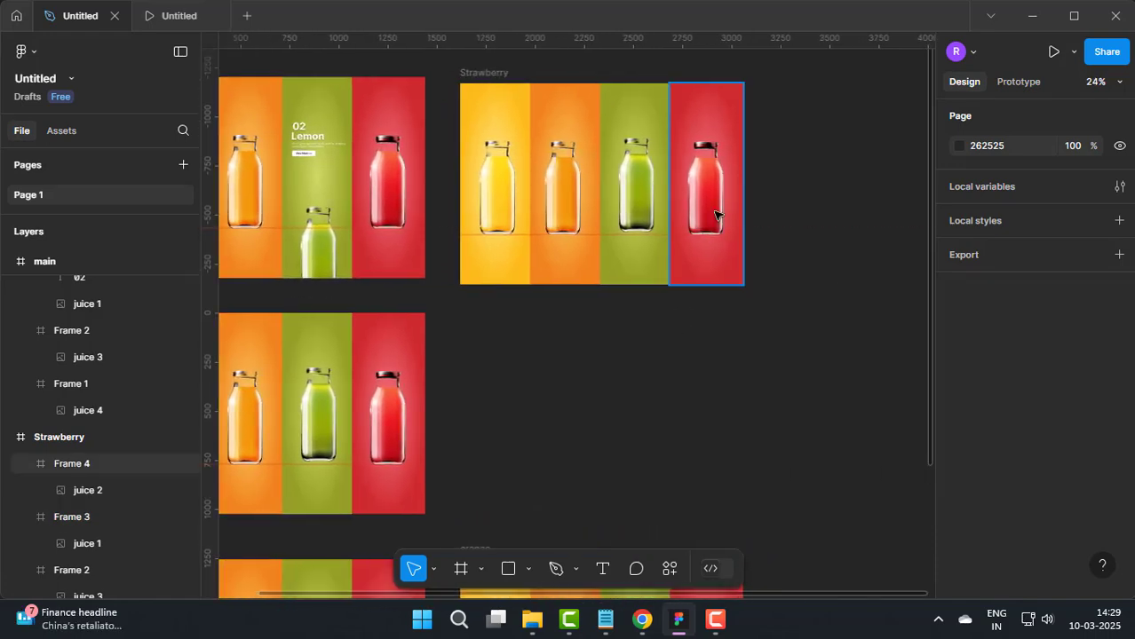
left_click(708, 266)
left_click(798, 326)
Step: Copy the lemon panel's 02 number, Lemon title, description, button rectangle and View More >> label together
scroll(604, 307, "left", 3)
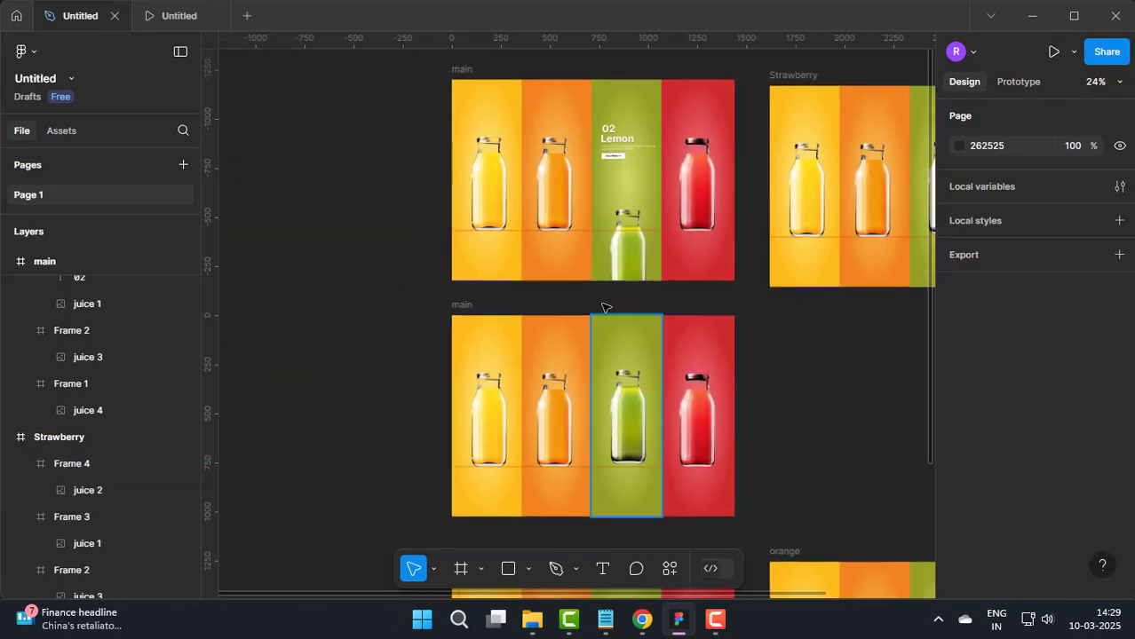
scroll(588, 116, "up", 5)
left_click(588, 115)
left_click(603, 133)
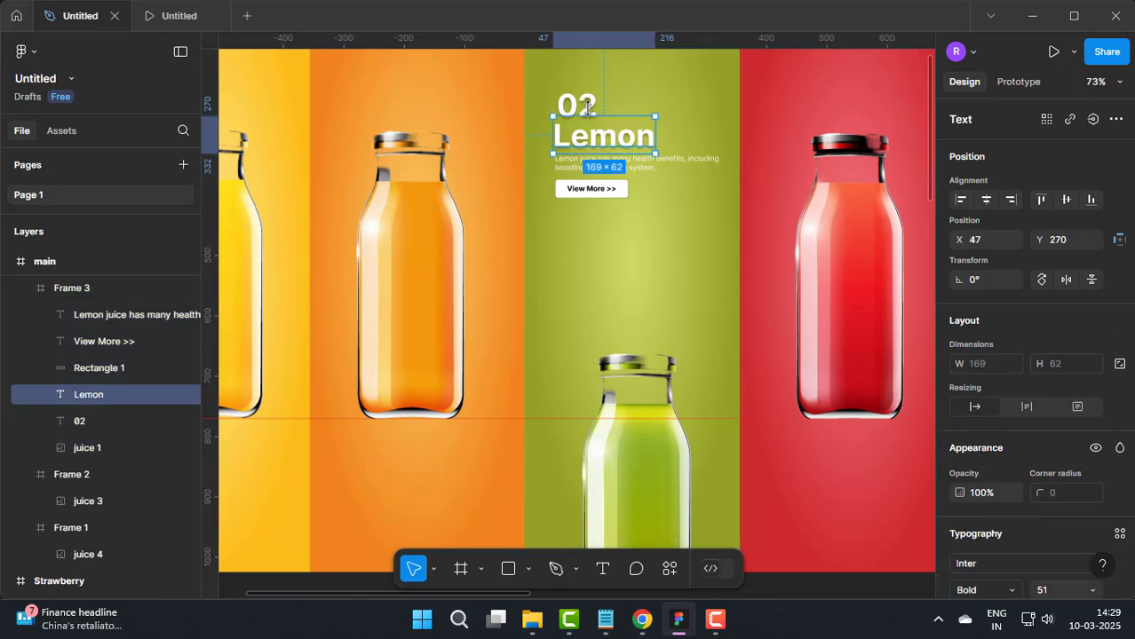
left_click(575, 106, "shift")
left_click(622, 162, "shift")
left_click(586, 190, "shift")
left_click(586, 190, "shift")
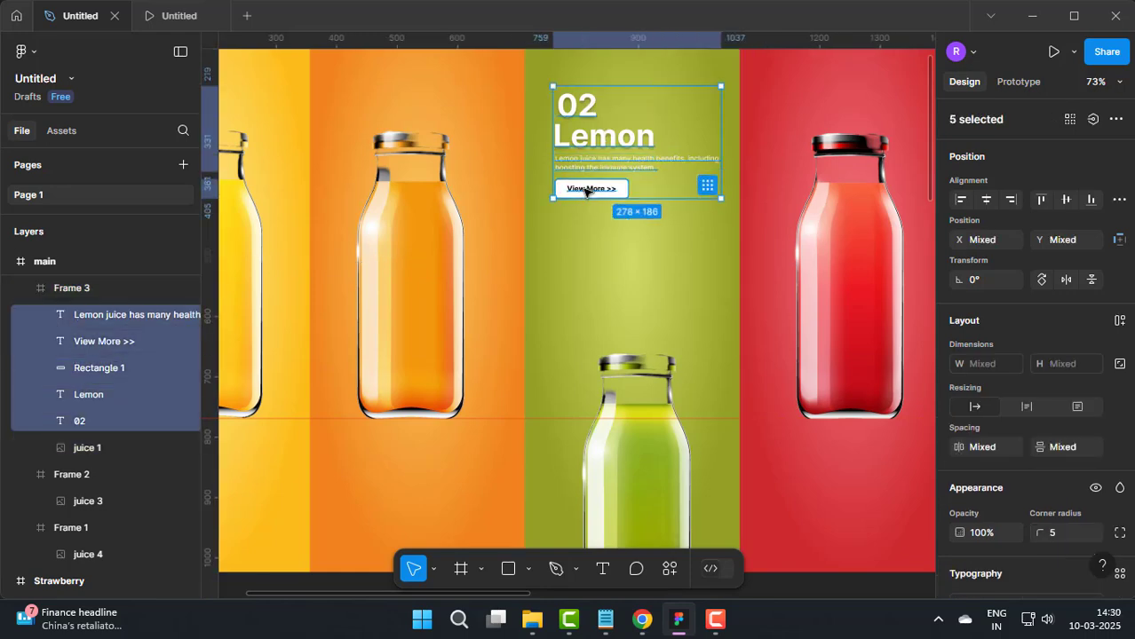
Step: Paste the copied text and button elements into the Strawberry frame and place them in the red panel above the bottle
scroll(586, 190, "down", 5)
scroll(838, 479, "down", 5)
left_click(383, 101)
key("ctrl+v")
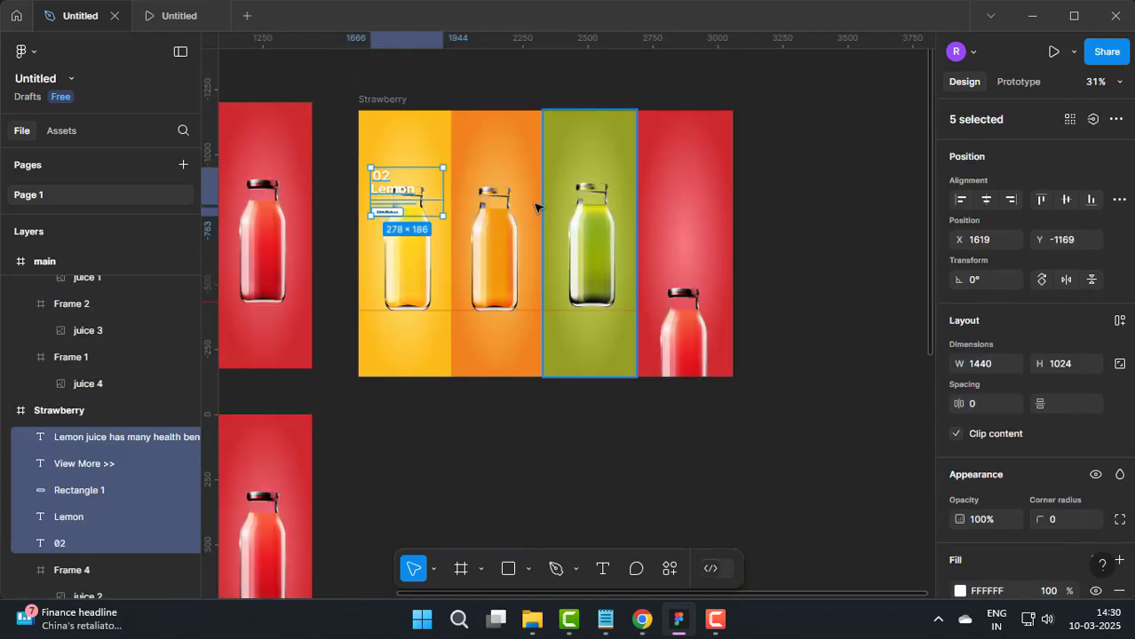
left_click_drag(392, 197, 676, 200)
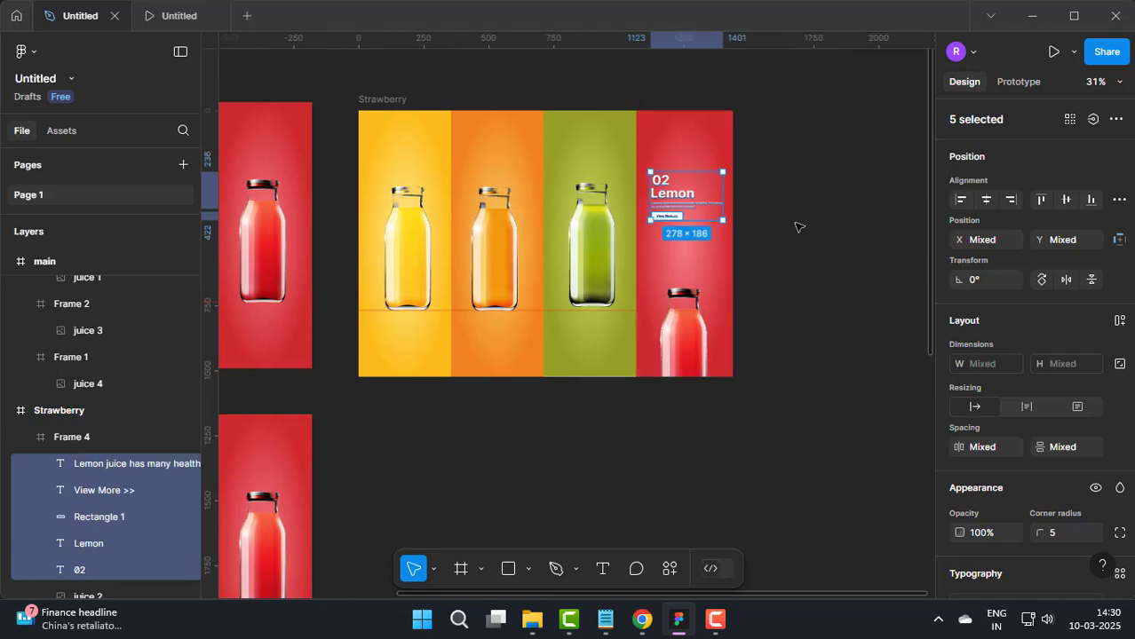
left_click(815, 245)
Step: Add a 1440 × 1024 desktop frame and place it beside the existing pages at X 3736, Y 0
scroll(834, 279, "down", 8)
scroll(771, 358, "up", 3)
left_click_drag(778, 354, 733, 261)
scroll(669, 289, "up", 1)
scroll(733, 261, "down", 3)
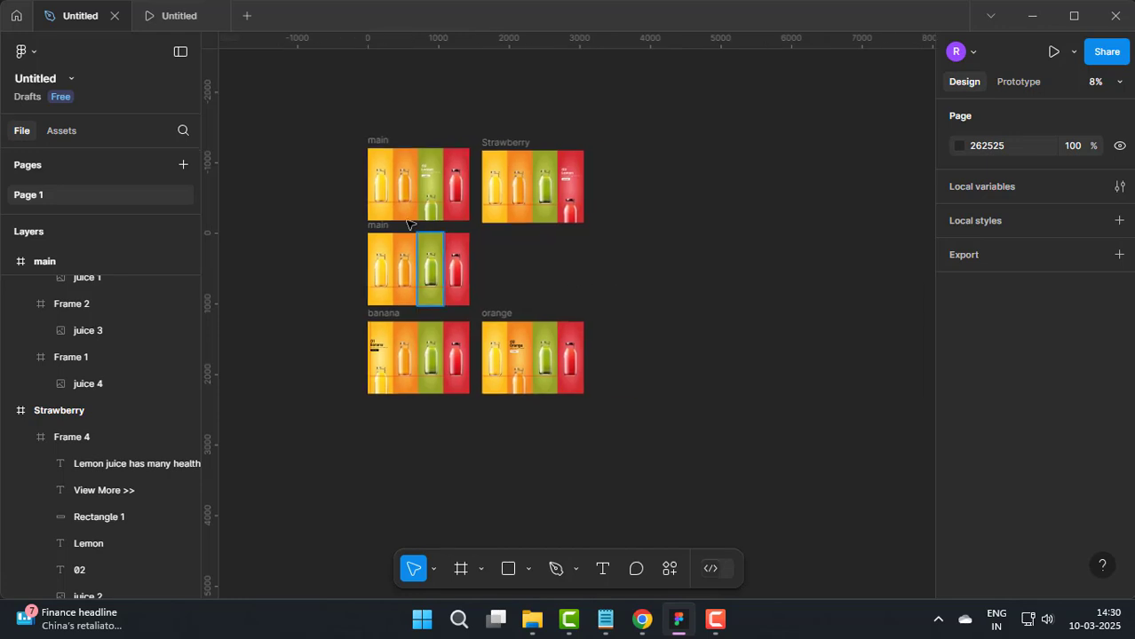
left_click(480, 568)
left_click(456, 485)
left_click(992, 306)
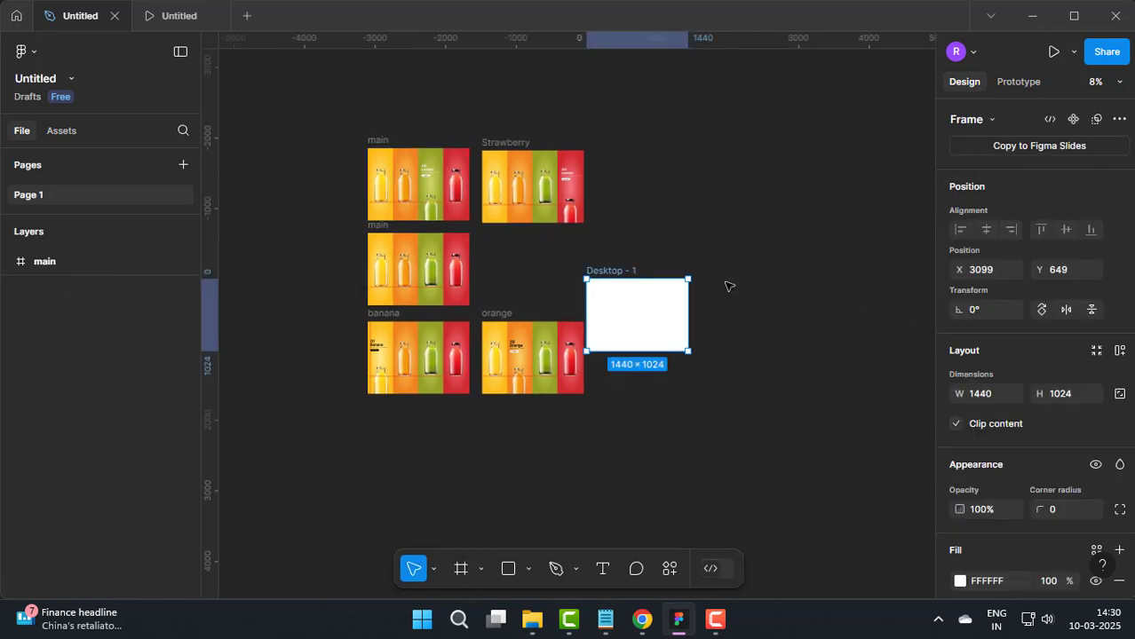
left_click_drag(616, 332, 660, 292)
left_click(751, 332)
scroll(742, 330, "up", 3)
Step: Give the new desktop frame a radial gradient fill with the 100% stop set to yellow FCBE1C
left_click(694, 270)
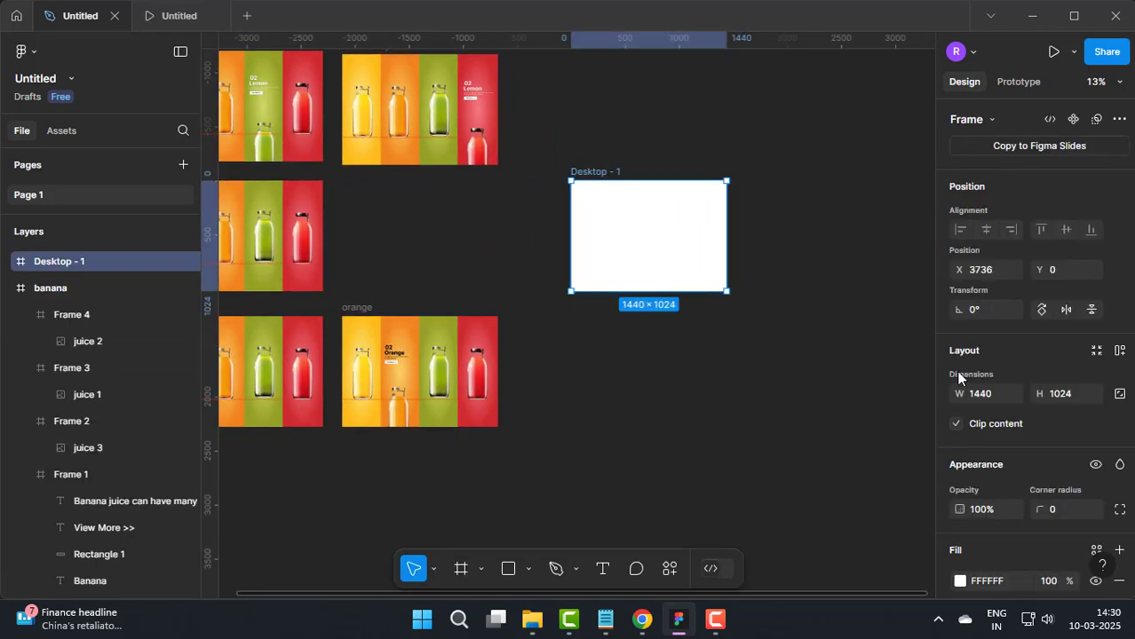
scroll(957, 382, "down", 3)
left_click(959, 395)
left_click(776, 161)
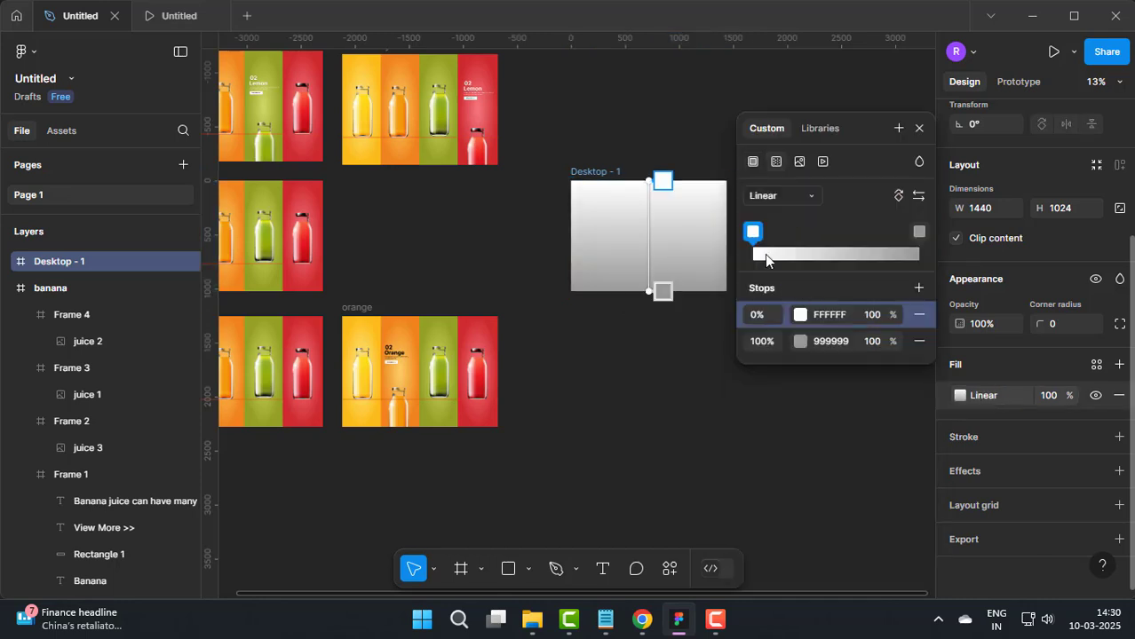
left_click(786, 215)
left_click(800, 341)
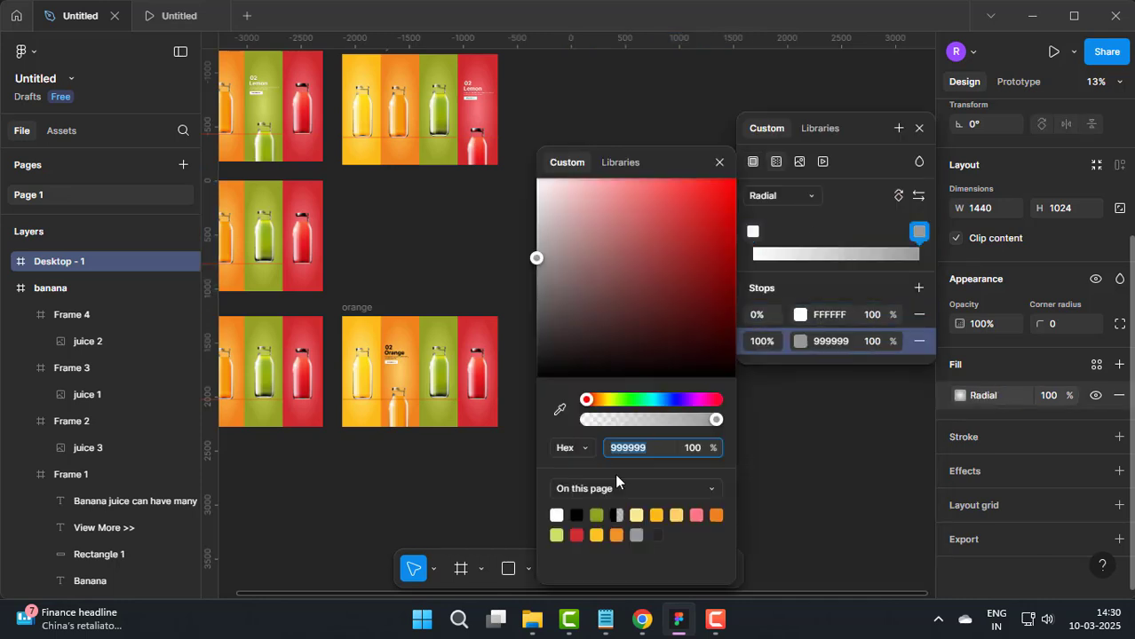
left_click(671, 514)
left_click(719, 163)
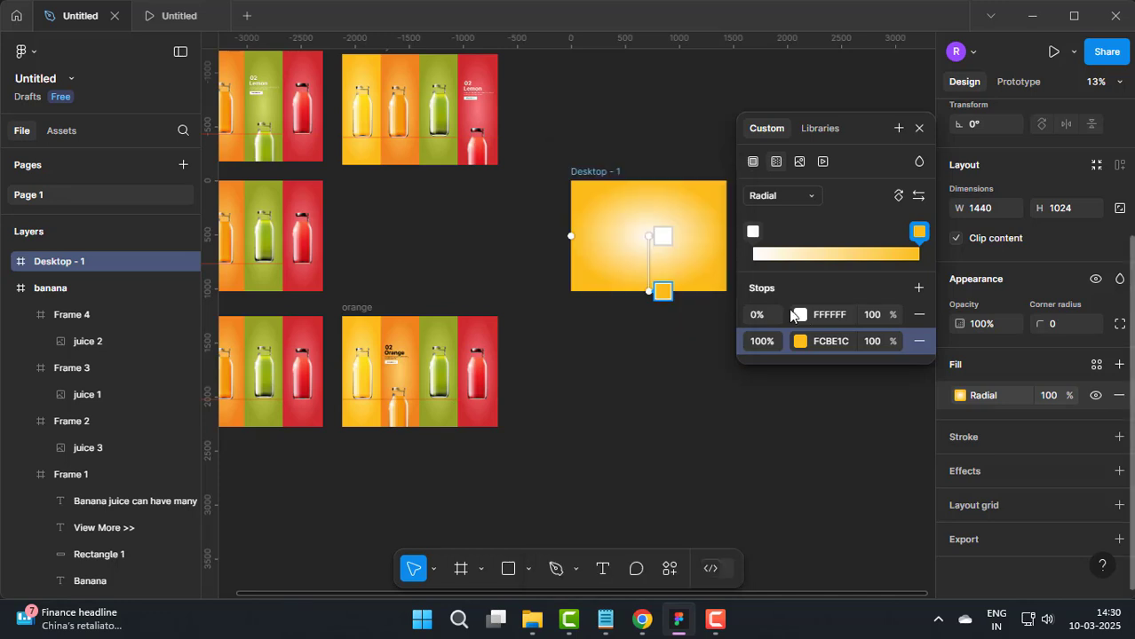
Step: Set the 0% stop of the desktop frame's radial gradient to light green CFDB65
left_click(800, 315)
left_click(562, 536)
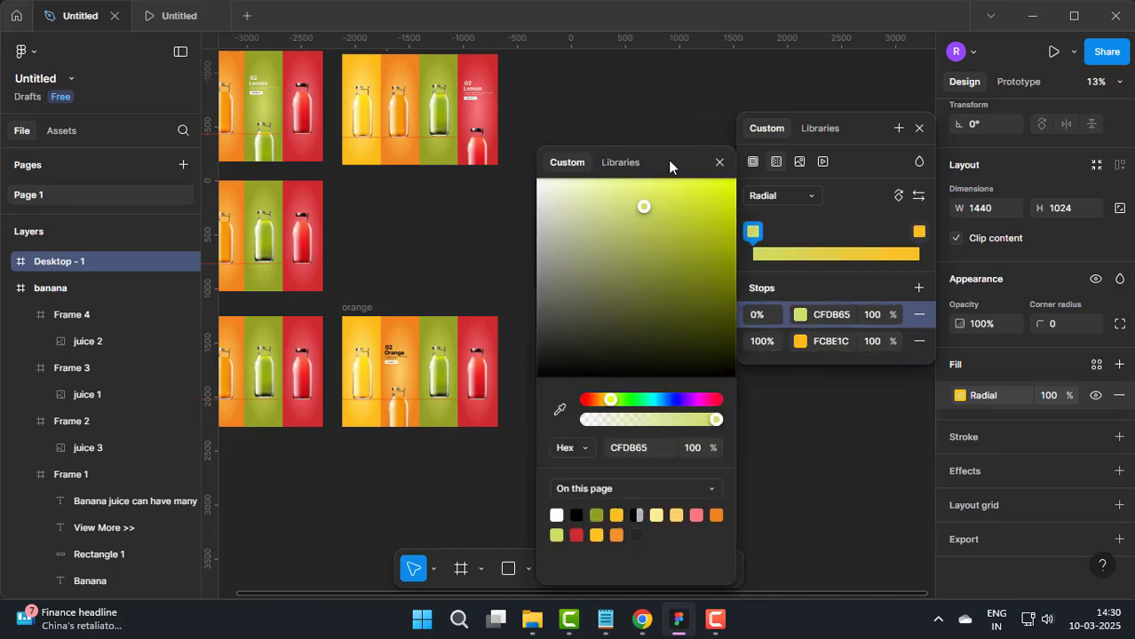
left_click_drag(682, 161, 902, 165)
left_click(816, 109)
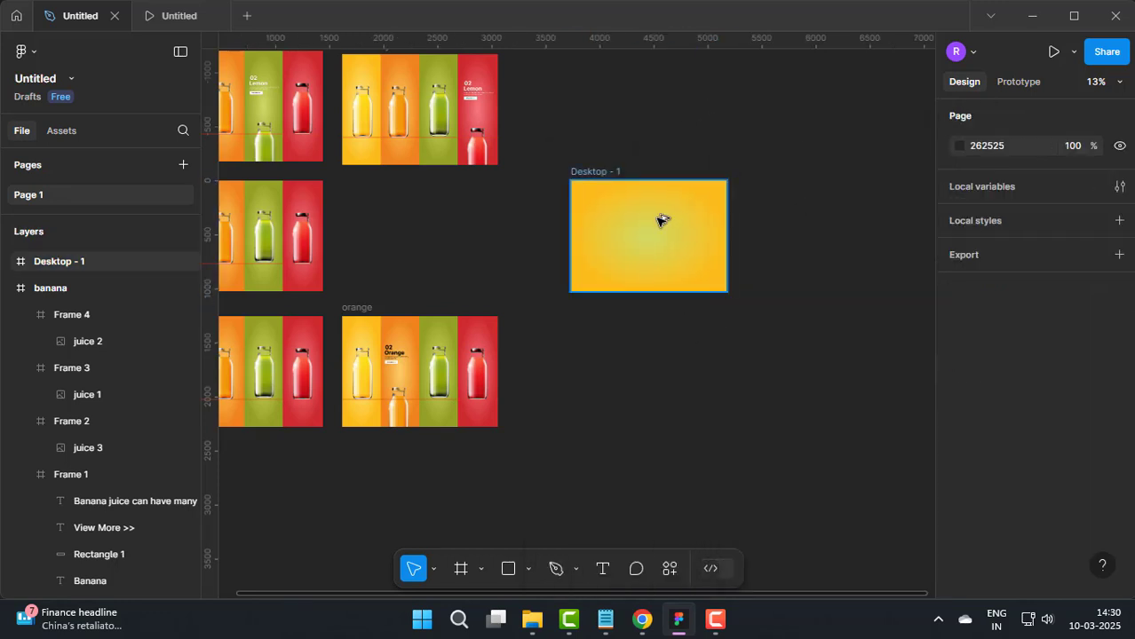
Step: Add the text JUICE in Inter Bold, size 97, near the middle of the yellow gradient frame
scroll(662, 220, "up", 5)
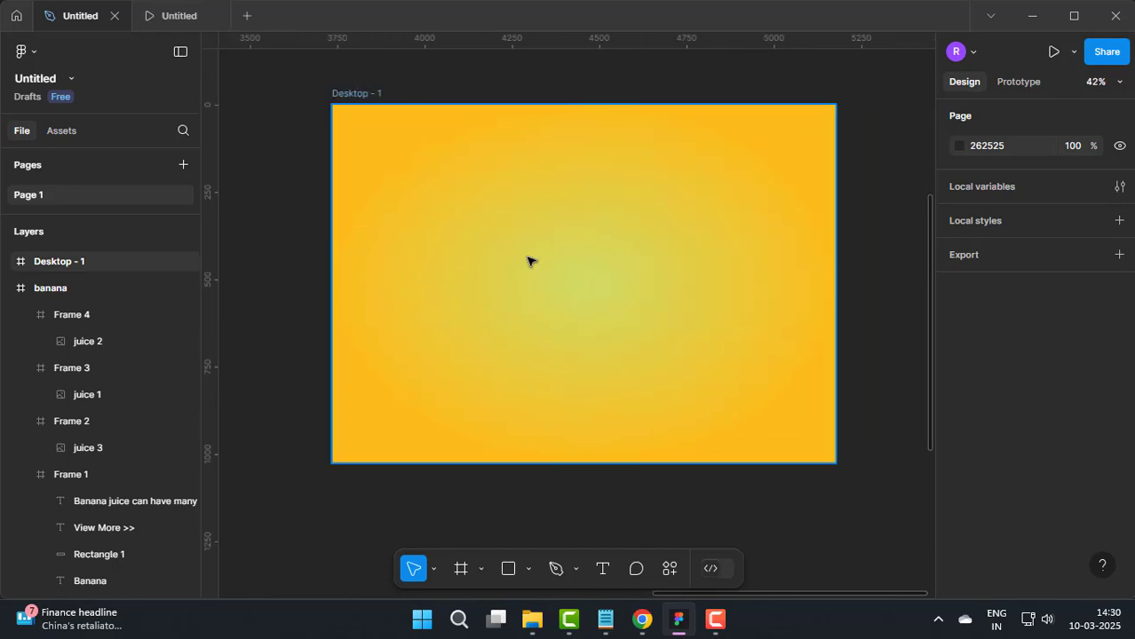
type("t")
type("J")
key("Escape")
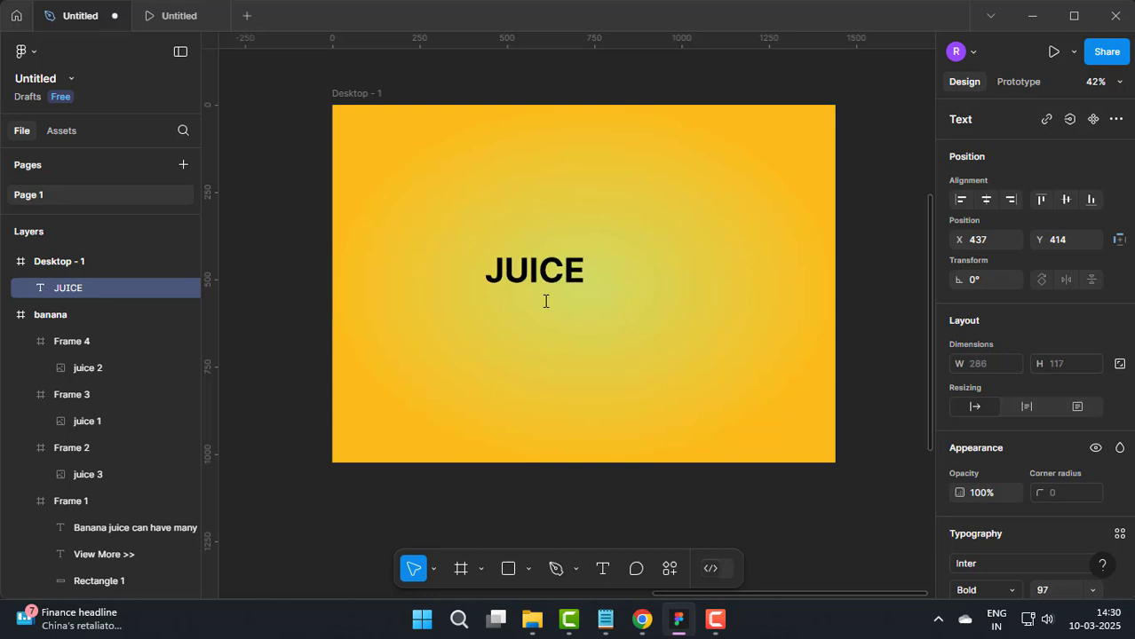
Step: Enlarge the JUICE text to font size 263 and centre it horizontally in the yellow frame, with its position at X 332, Y 314
key("ctrl+shift+period")
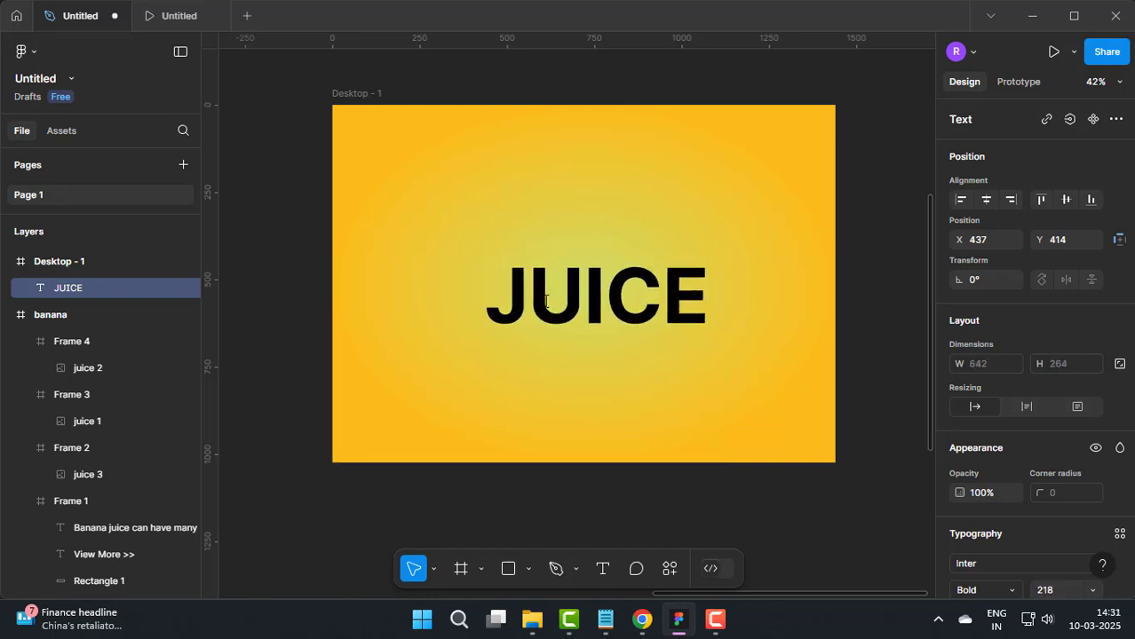
left_click_drag(593, 297, 566, 267)
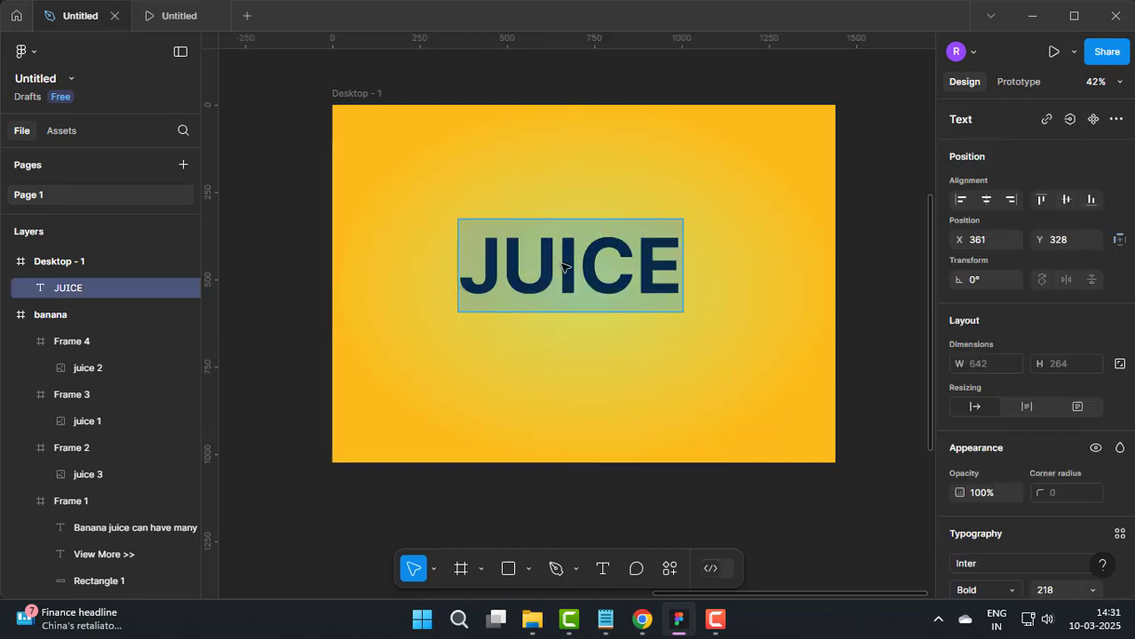
key("ctrl+shift+period")
key("ctrl+shift+period")
key("ctrl+shift+period")
key("ctrl+shift+period")
key("ctrl+shift+period")
key("ctrl+shift+period")
key("ctrl+shift+period")
key("ctrl+shift+period")
key("ctrl+shift+period")
key("ctrl+shift+period")
key("ctrl+shift+period")
key("ctrl+shift+period")
key("ctrl+shift+period")
key("ctrl+shift+period")
key("ctrl+shift+period")
key("ctrl+shift+period")
key("ctrl+shift+period")
key("ctrl+shift+period")
key("ctrl+shift+period")
key("ctrl+shift+period")
key("ctrl+shift+period")
key("ctrl+shift+period")
key("ctrl+shift+period")
key("ctrl+shift+period")
key("ctrl+shift+period")
key("ctrl+shift+period")
key("ctrl+shift+period")
key("ctrl+shift+period")
key("ctrl+shift+period")
key("ctrl+shift+period")
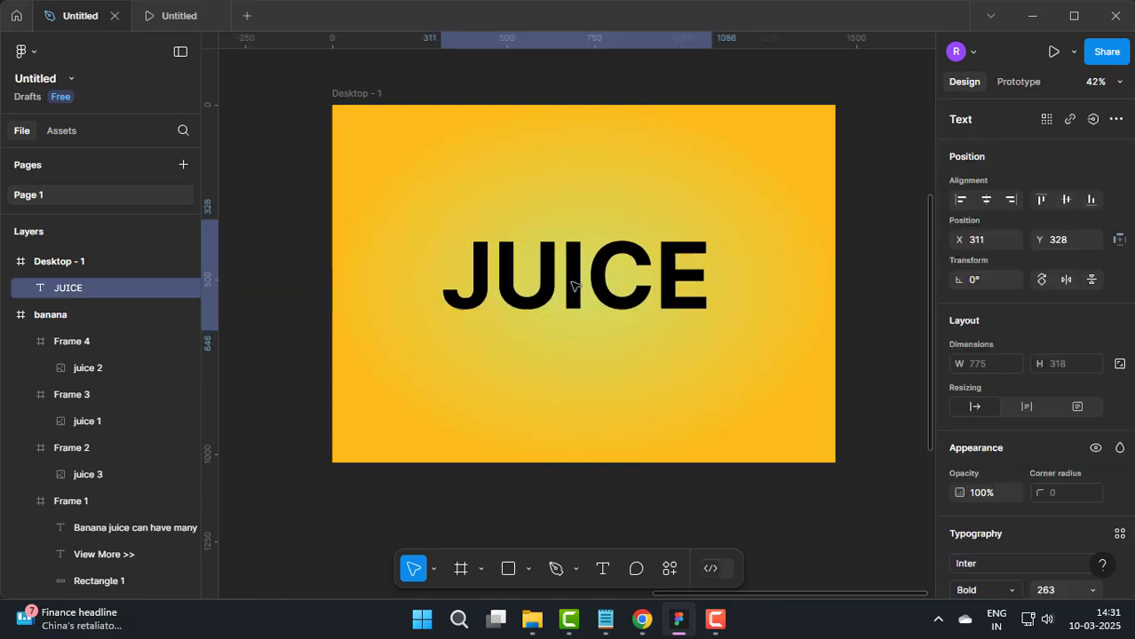
left_click_drag(575, 281, 600, 264)
Step: Turn the JUICE text into an outline with 0% fill opacity and a black outside stroke of weight 5
scroll(1013, 511, "down", 5)
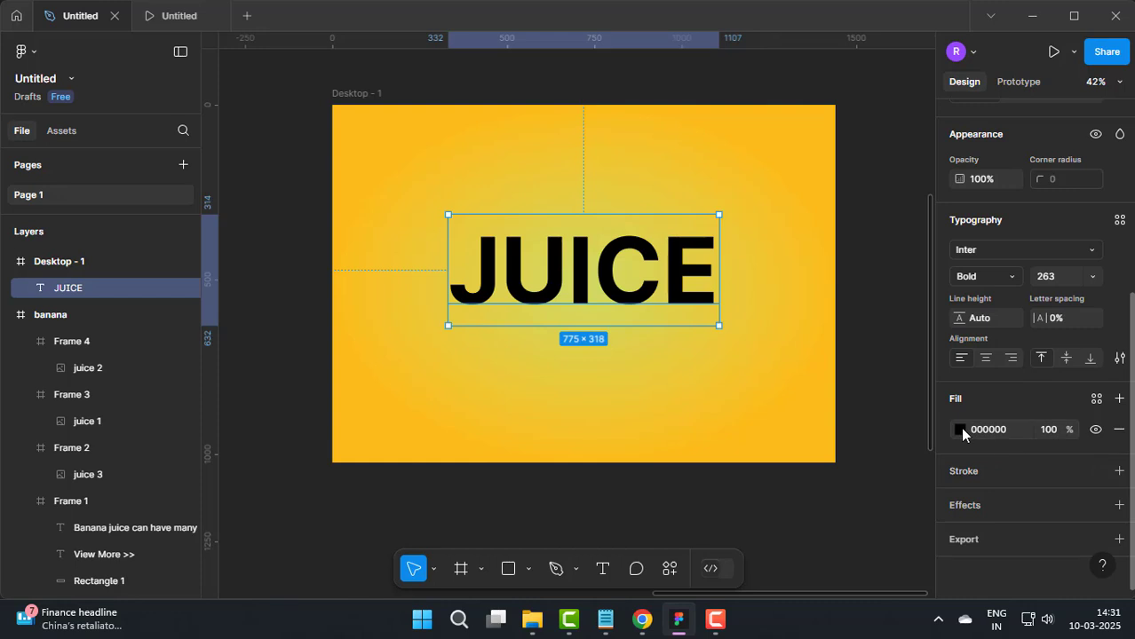
left_click(960, 430)
left_click_drag(911, 419, 757, 419)
left_click(914, 132)
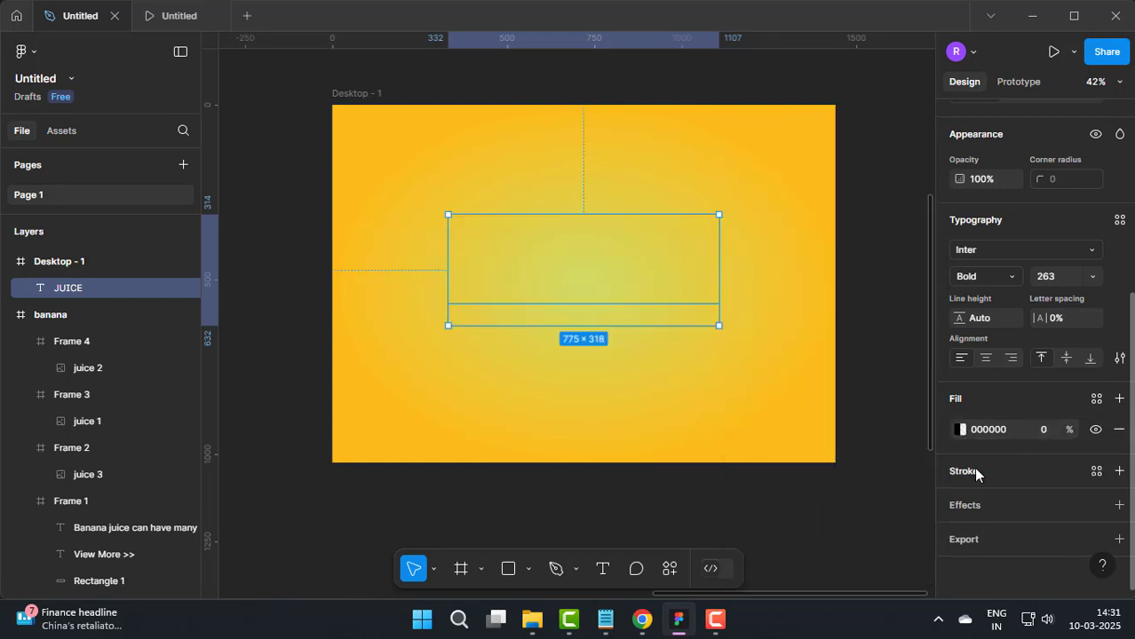
left_click(973, 469)
left_click(1044, 542)
type("5")
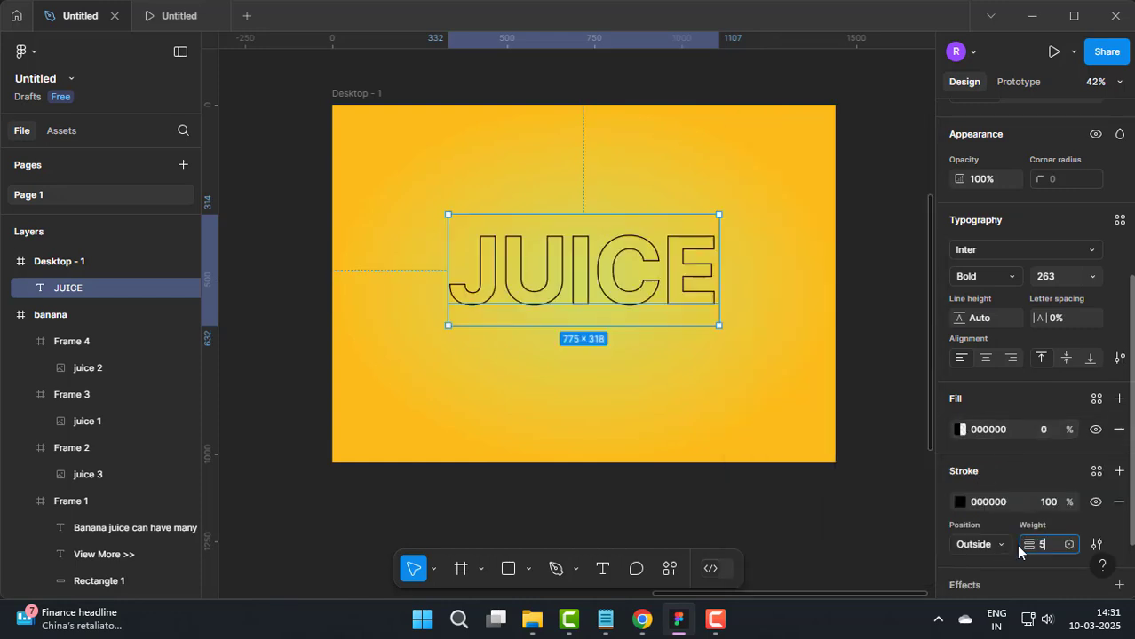
key("Return")
Step: Duplicate the outlined JUICE text and move the copy down to about Y 473, overlapping the original
key("ctrl+d")
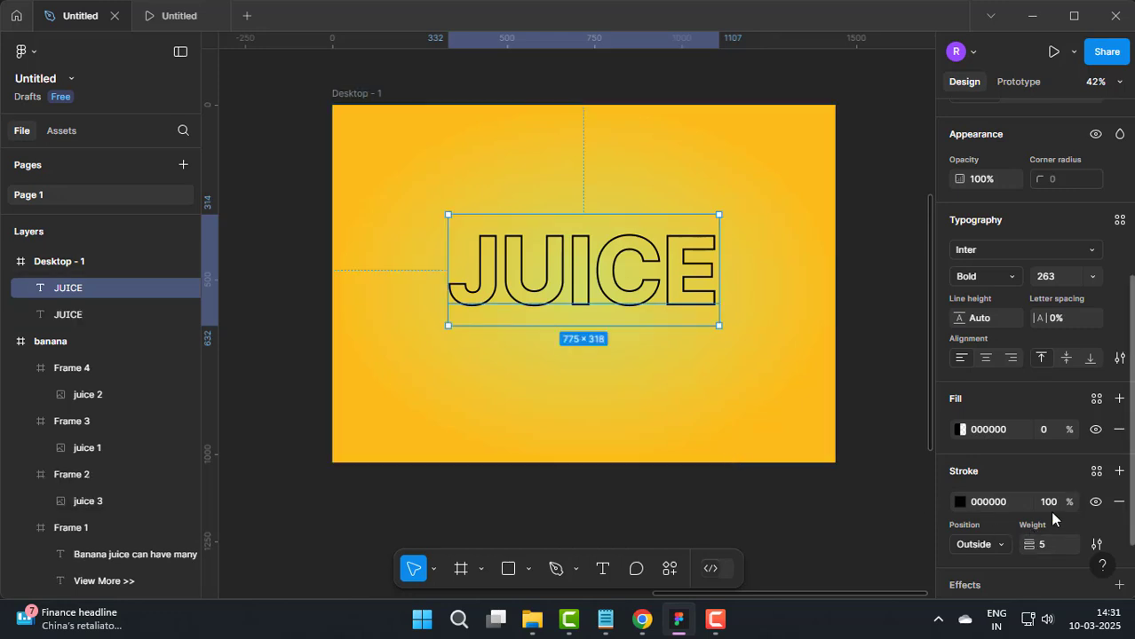
scroll(1052, 512, "down", 2)
scroll(987, 350, "up", 1)
left_click(663, 346)
left_click_drag(634, 293, 635, 348)
Step: Make the JUICE copy solid black with 100% fill opacity and a stroke weight of 0
scroll(991, 342, "down", 3)
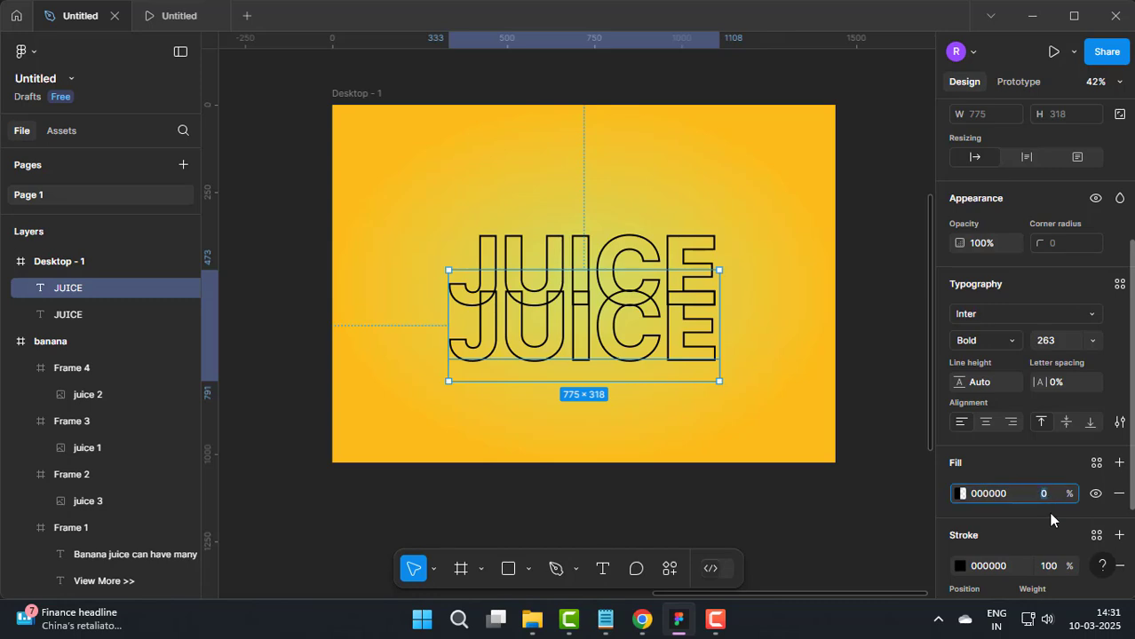
type("100")
key("Return")
scroll(1048, 512, "down", 4)
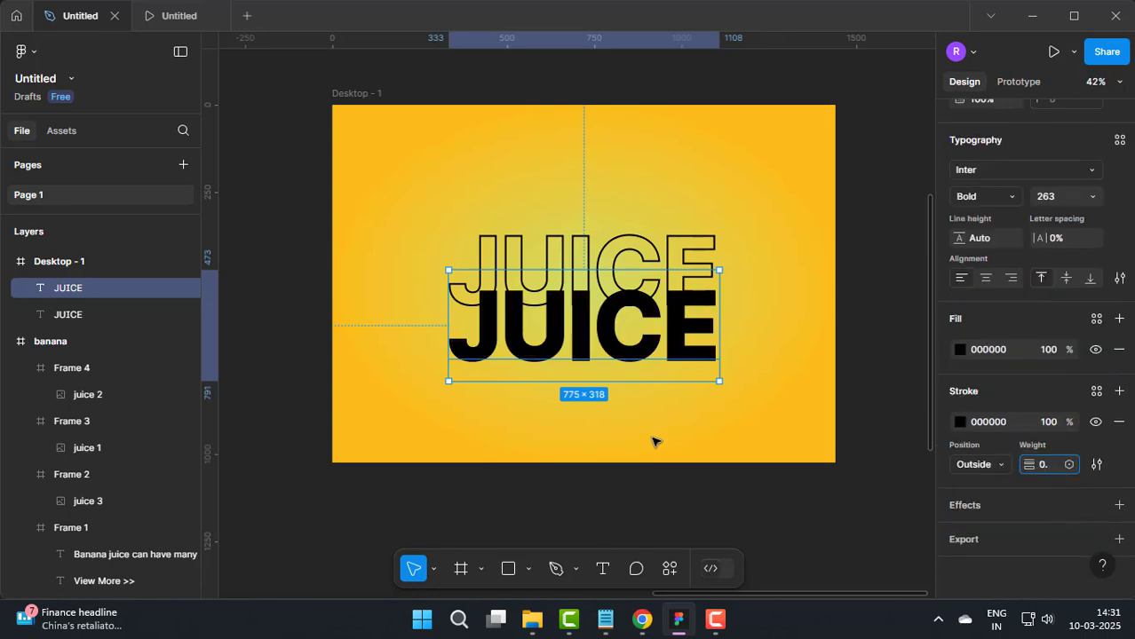
left_click(681, 494)
Step: Move the solid JUICE copy over the outlined text, offset slightly to its left, at about X 323, Y 314
scroll(649, 397, "up", 3)
double_click(600, 277)
left_click(547, 530)
left_click(547, 529)
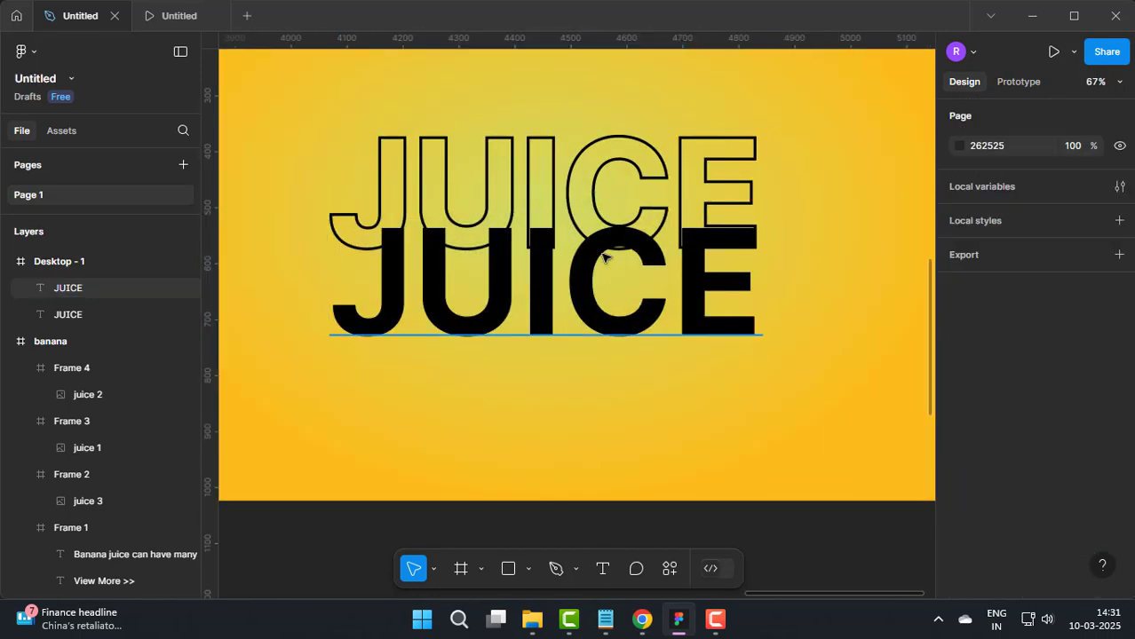
left_click_drag(611, 323, 605, 236)
scroll(1057, 550, "down", 4)
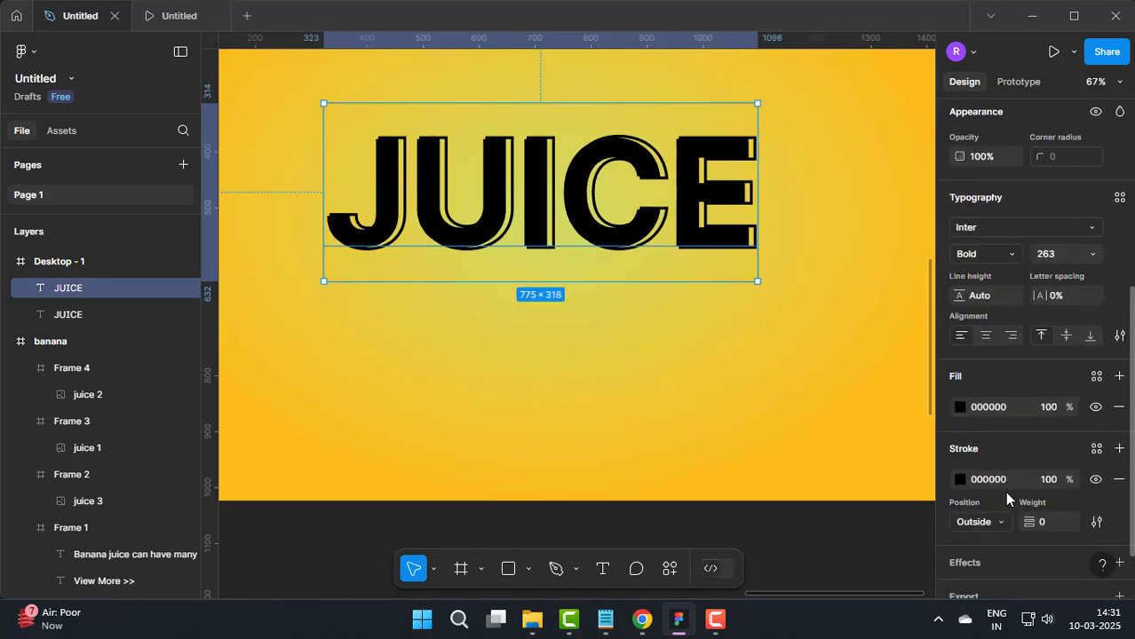
scroll(1008, 499, "down", 2)
left_click(780, 479)
scroll(723, 346, "down", 5)
scroll(640, 289, "up", 1)
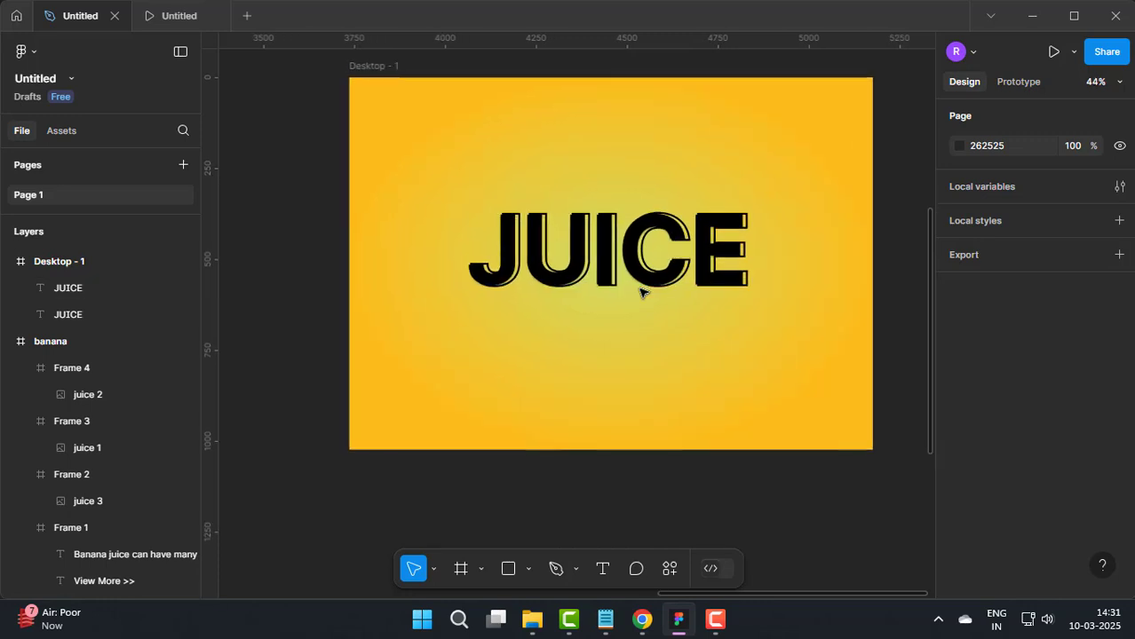
scroll(640, 289, "up", 3)
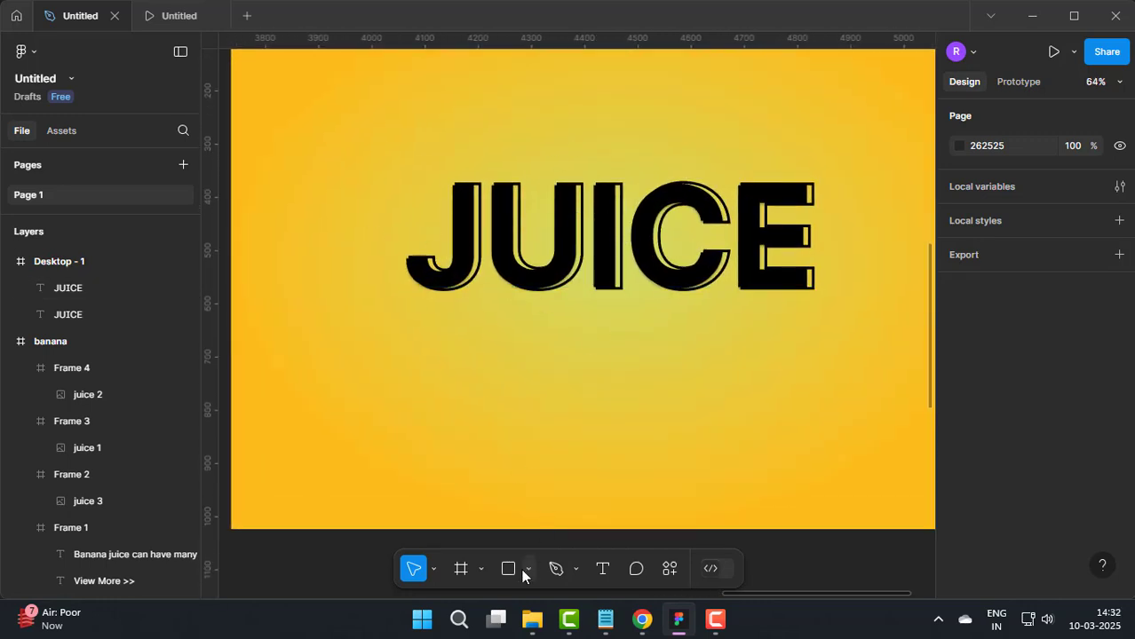
Step: Import the juice bottles image, enlarge it to about 1457 × 617 and place it along the frame's lower edge below the JUICE text
left_click(526, 571)
left_click(533, 525)
left_click(253, 164)
left_click(589, 478)
left_click(542, 361)
scroll(542, 362, "down", 3)
left_click_drag(745, 446, 605, 388)
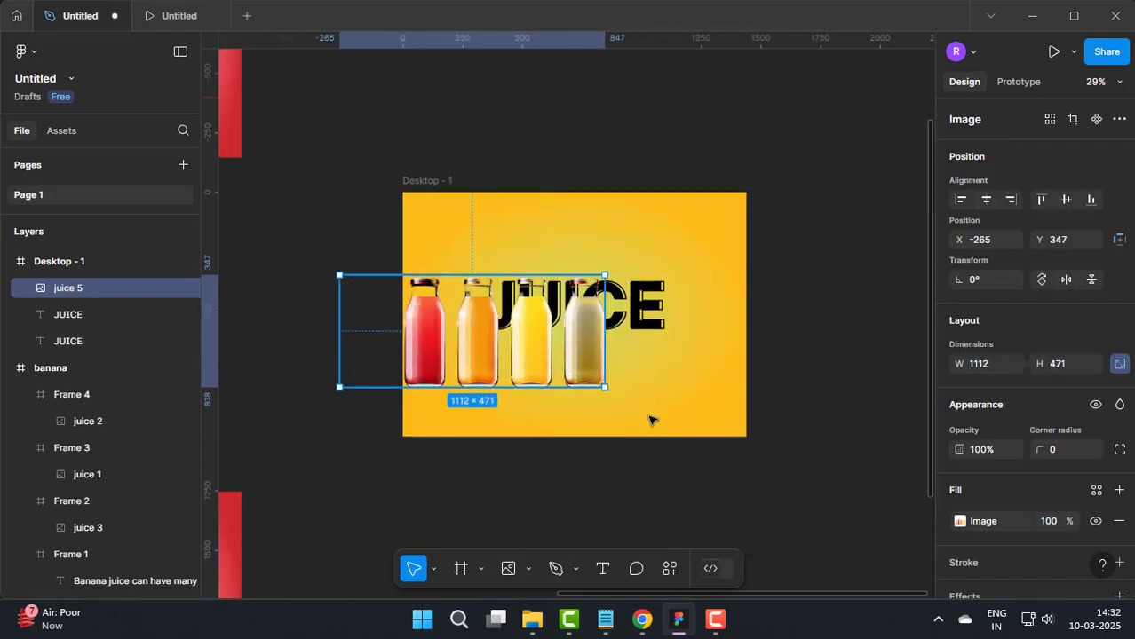
left_click_drag(543, 354, 645, 423)
left_click_drag(707, 455, 789, 490)
left_click_drag(631, 422, 591, 416)
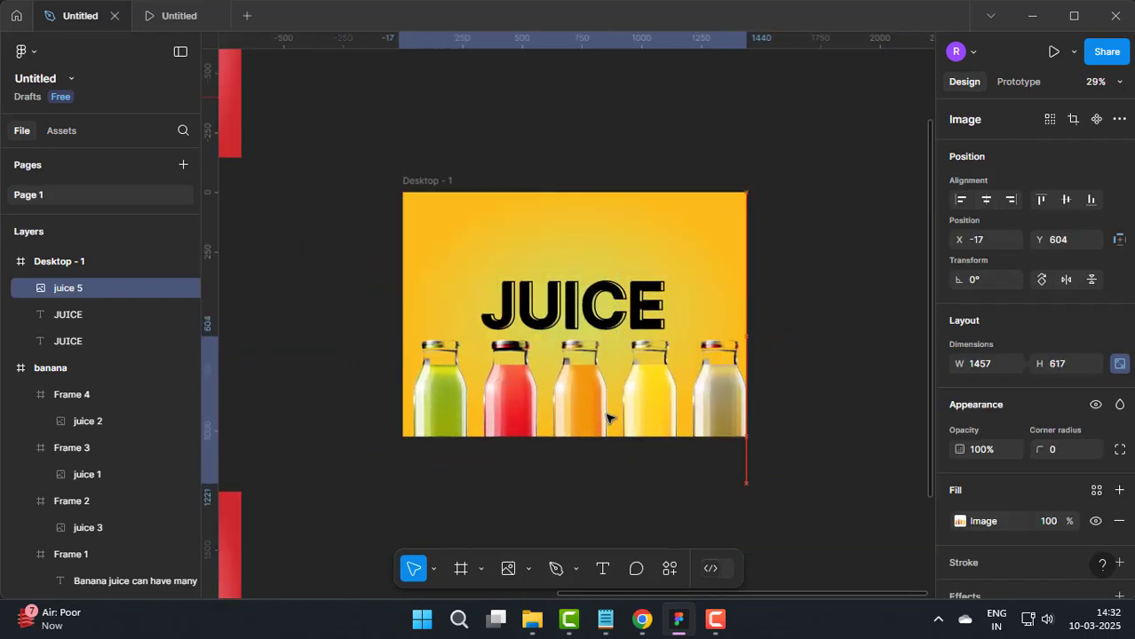
Step: Crop the bottles image from its right side to a width of about 1216, leaving only four bottles
double_click(663, 398)
left_click(780, 237)
left_click(775, 274)
left_click_drag(866, 172, 979, 132)
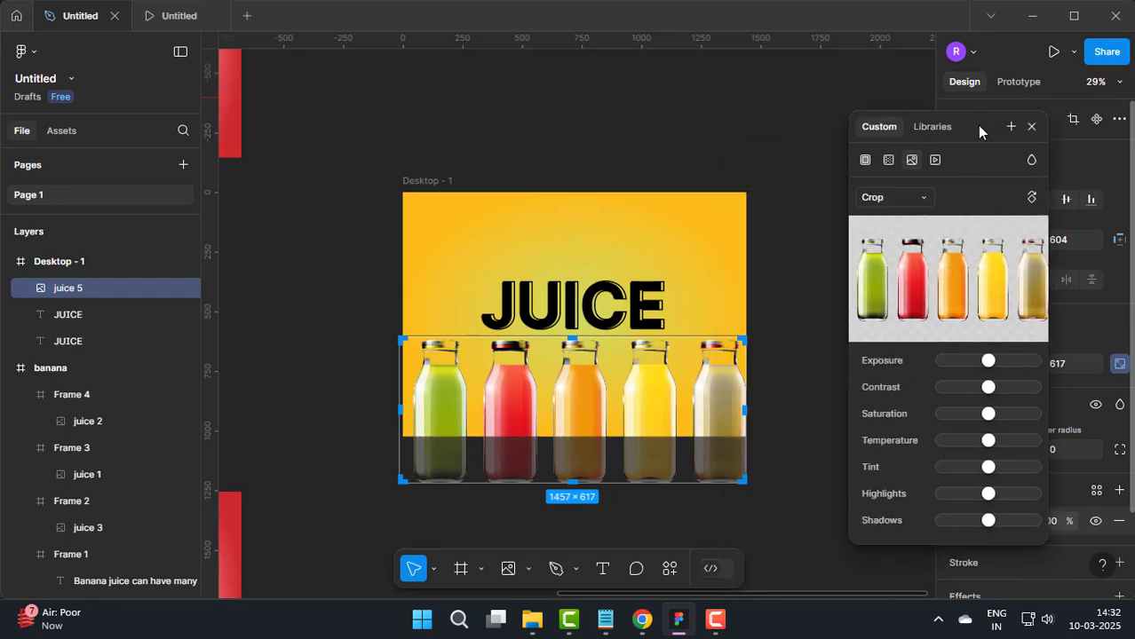
left_click_drag(744, 410, 691, 420)
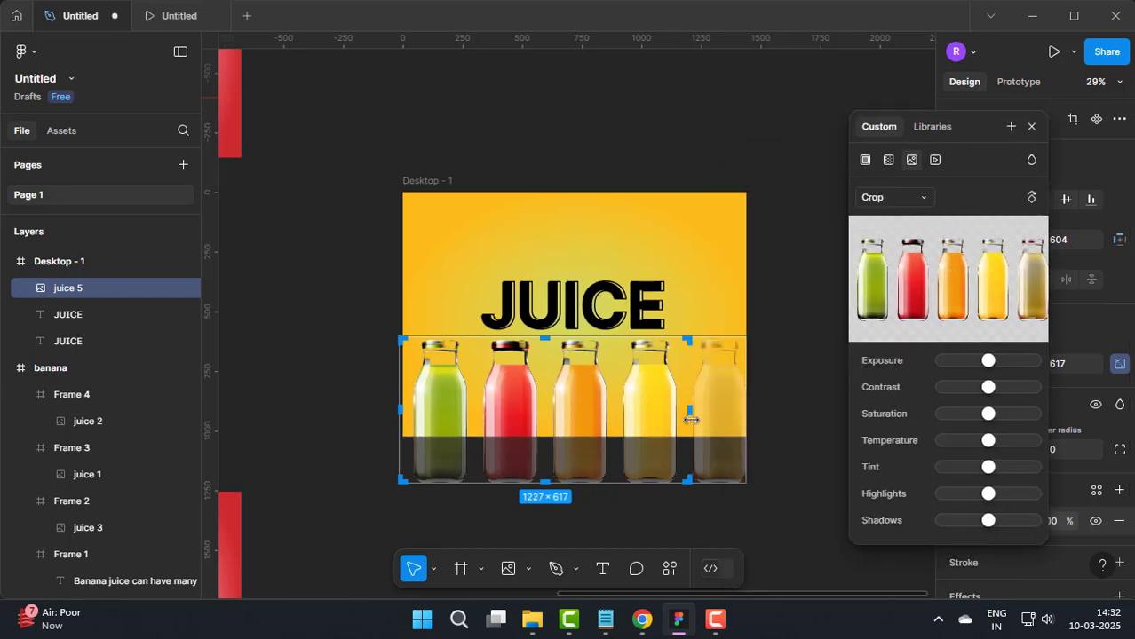
left_click(1031, 127)
Step: Position the four-bottle image below the JUICE text at about X 127, Y 596
key("Escape")
scroll(562, 377, "up", 5)
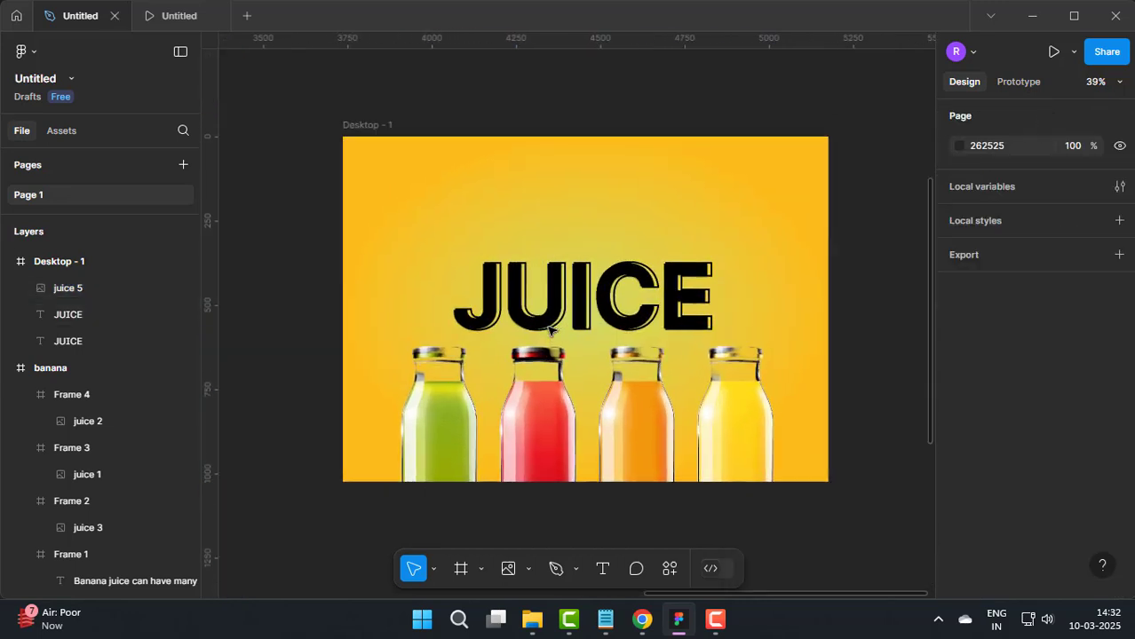
left_click(656, 411)
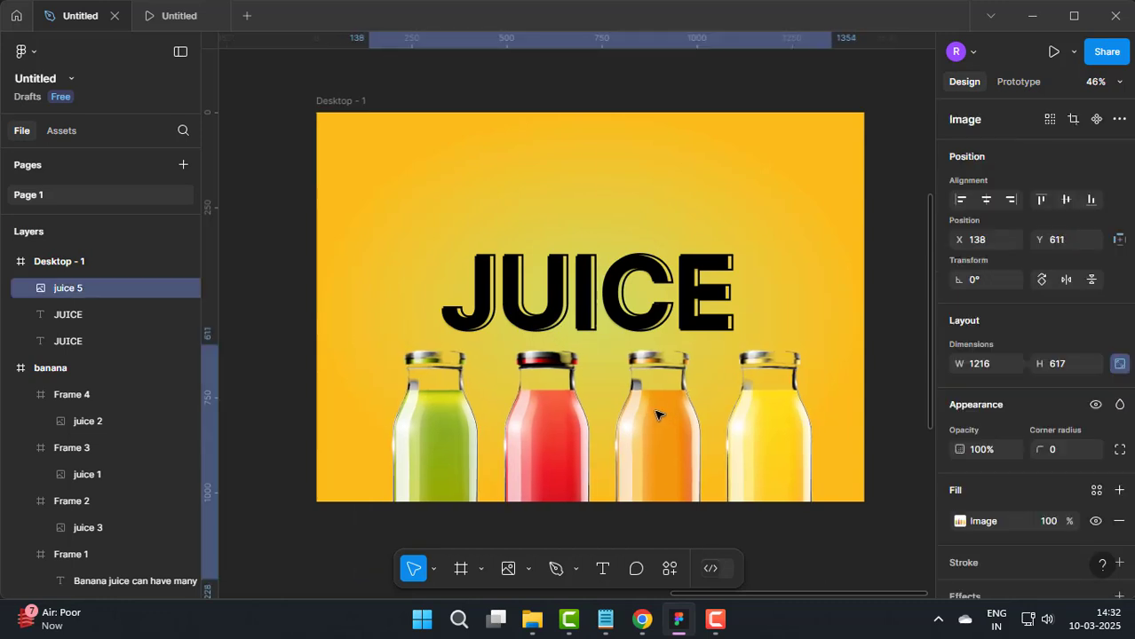
left_click_drag(656, 415, 653, 409)
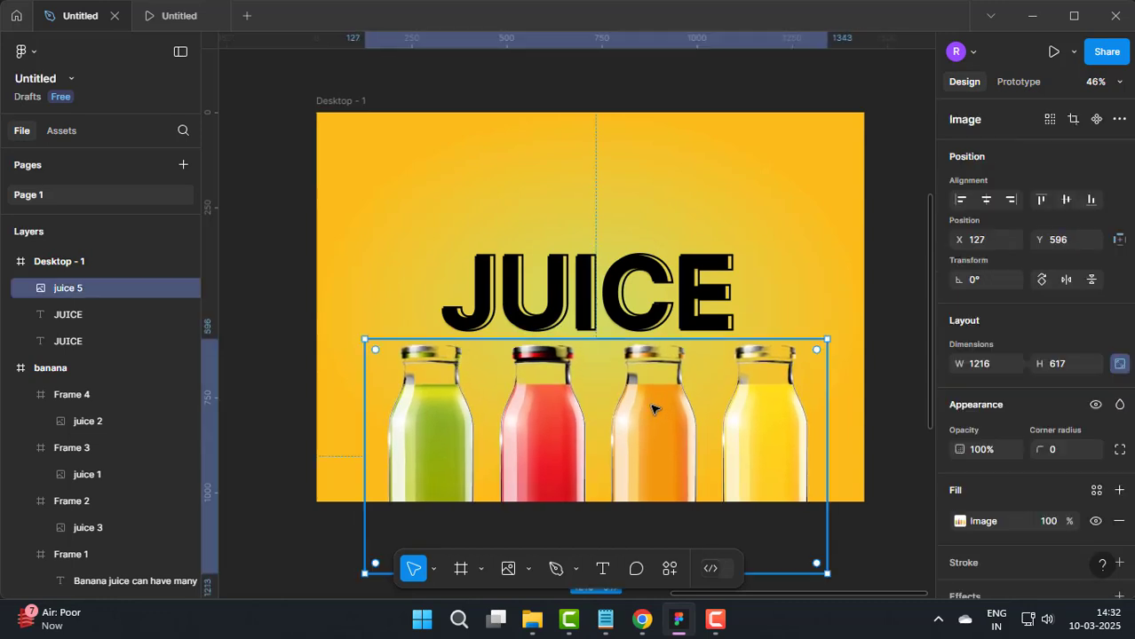
key("Escape")
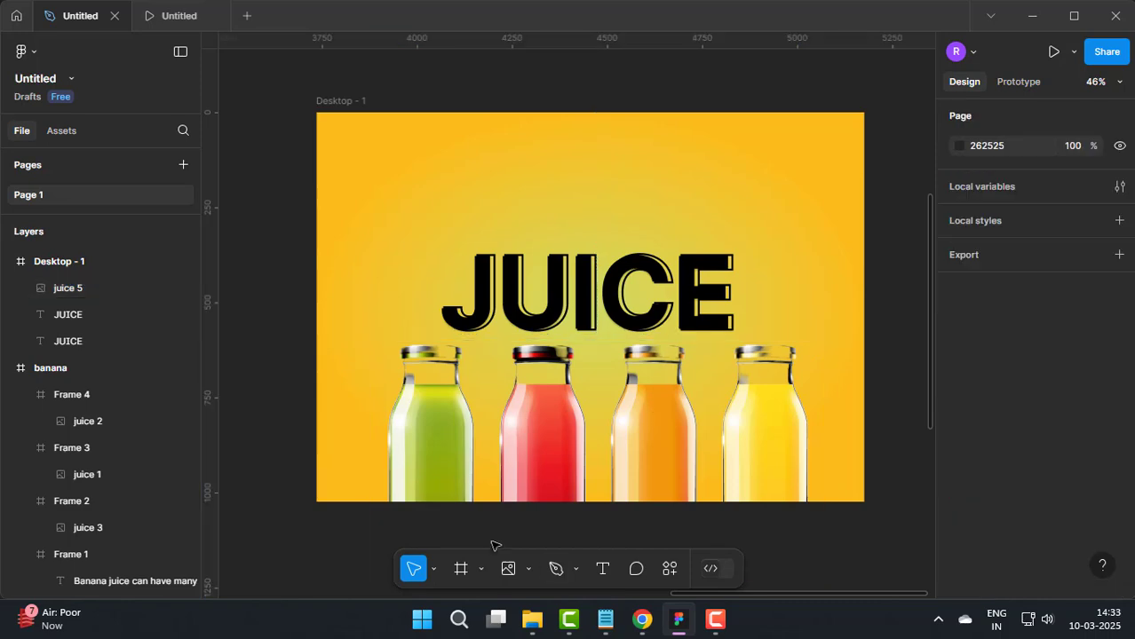
Step: Import the Strawberry image at about 448 × 427 and place it partly over the frame's left edge at X -163, Y 169
left_click(527, 568)
left_click(524, 525)
double_click(307, 156)
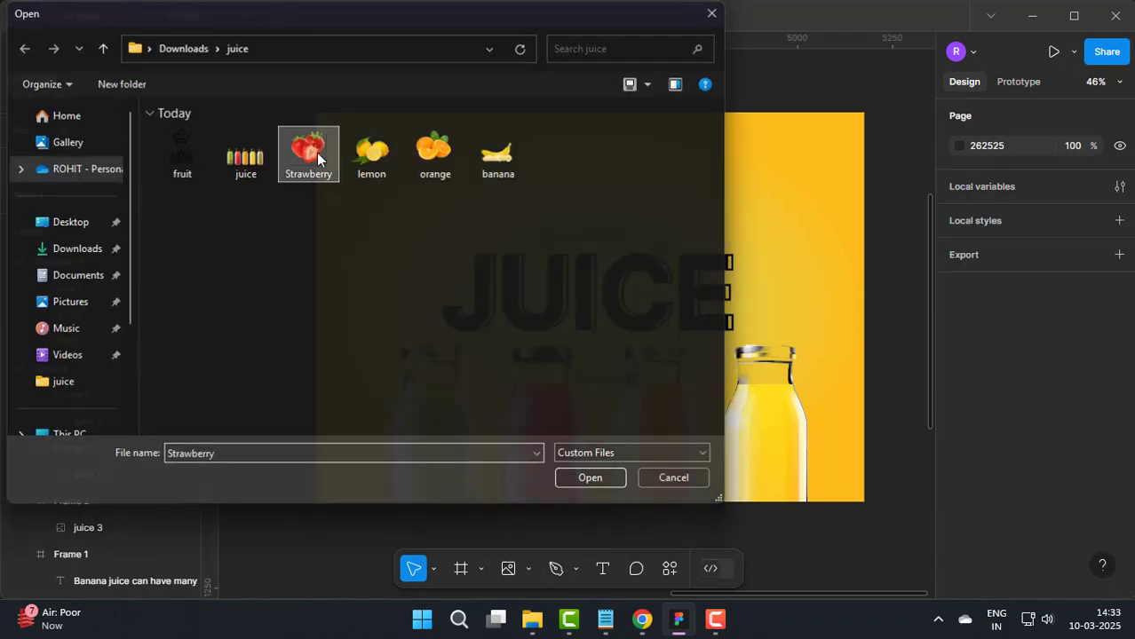
left_click(411, 238)
left_click_drag(459, 186, 420, 232)
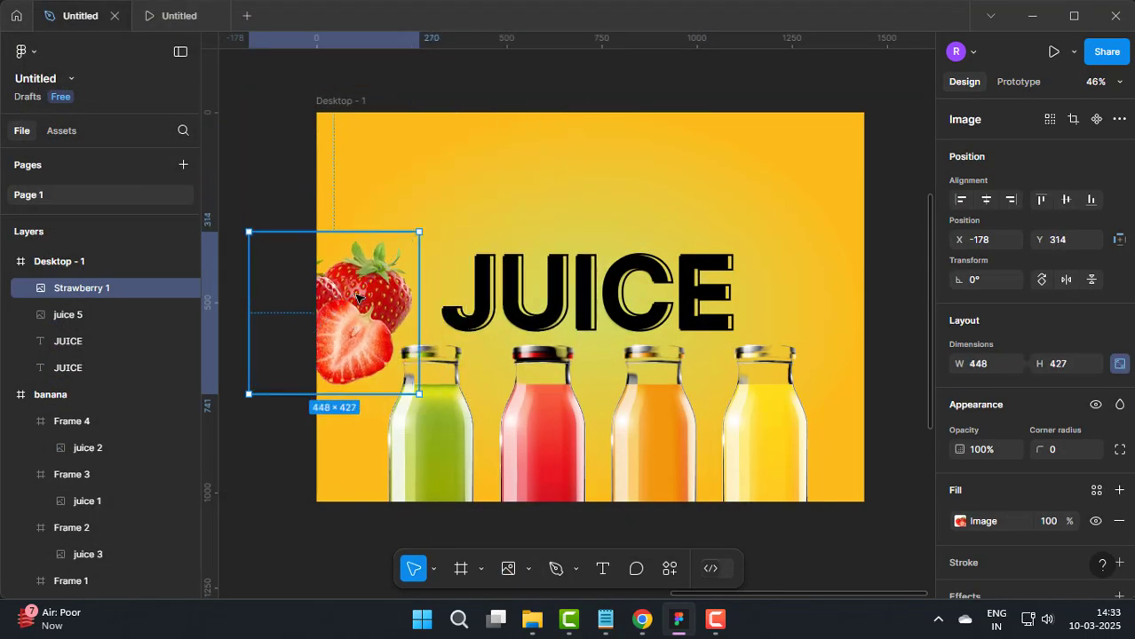
left_click_drag(365, 306, 371, 251)
Step: Apply a layer blur of 10 to the strawberry image and set its image fill opacity to 20%
scroll(1071, 478, "down", 1)
left_click(974, 509)
left_click(1021, 536)
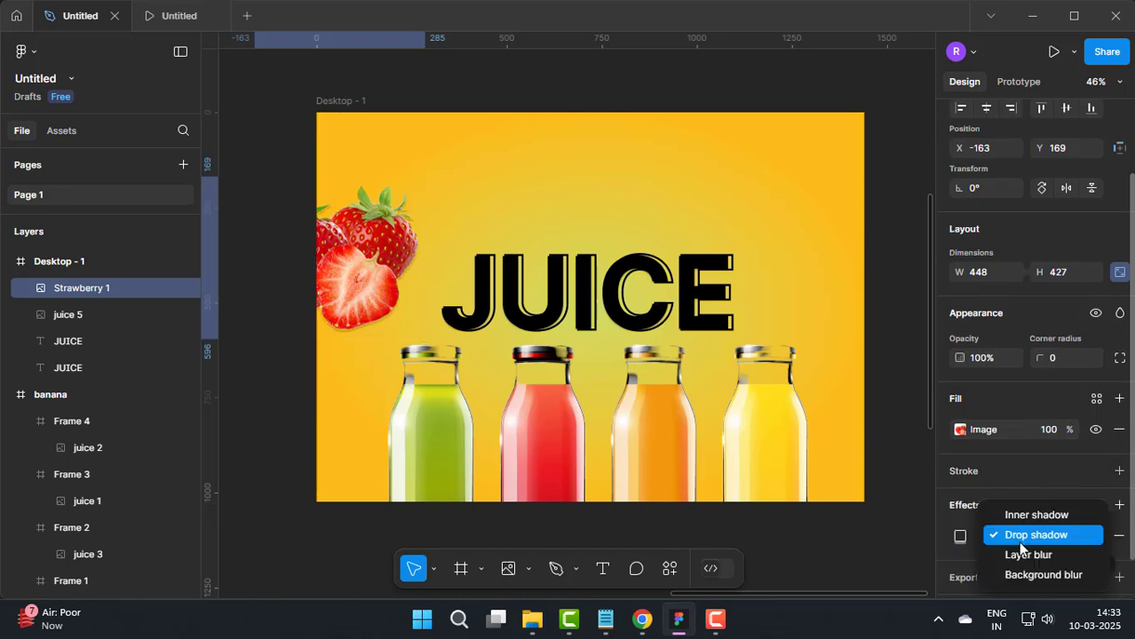
left_click(1004, 555)
left_click(960, 537)
type("10")
key("Return")
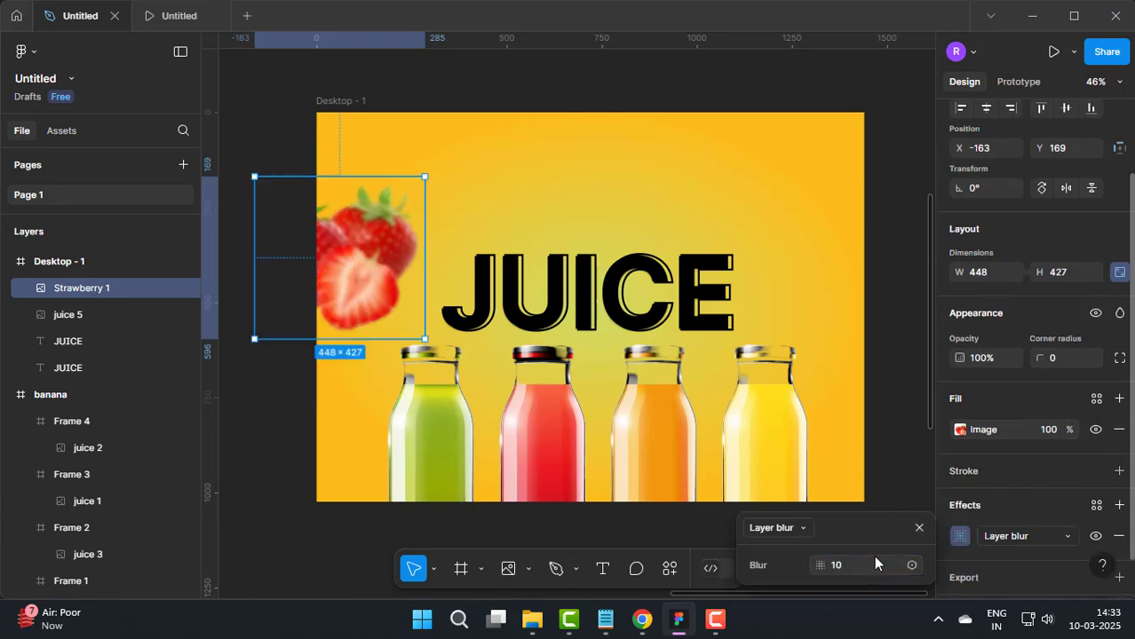
left_click(919, 529)
type("20")
key("Return")
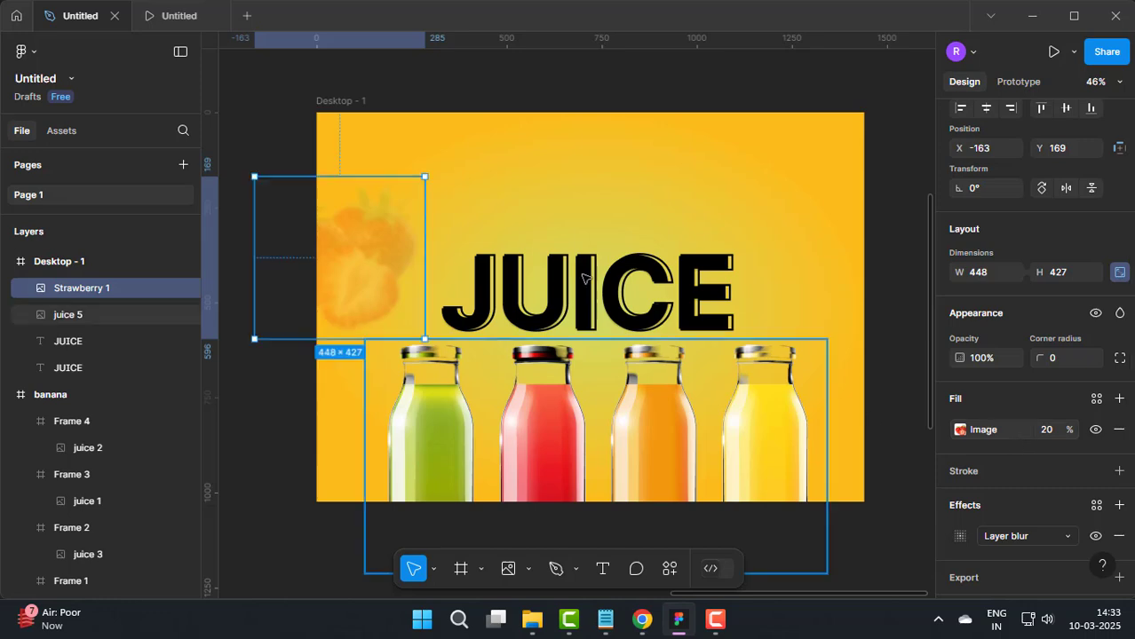
Step: Try to place the lemon image at its original size on the yellow frame
left_click(529, 568)
left_click(524, 535)
double_click(376, 159)
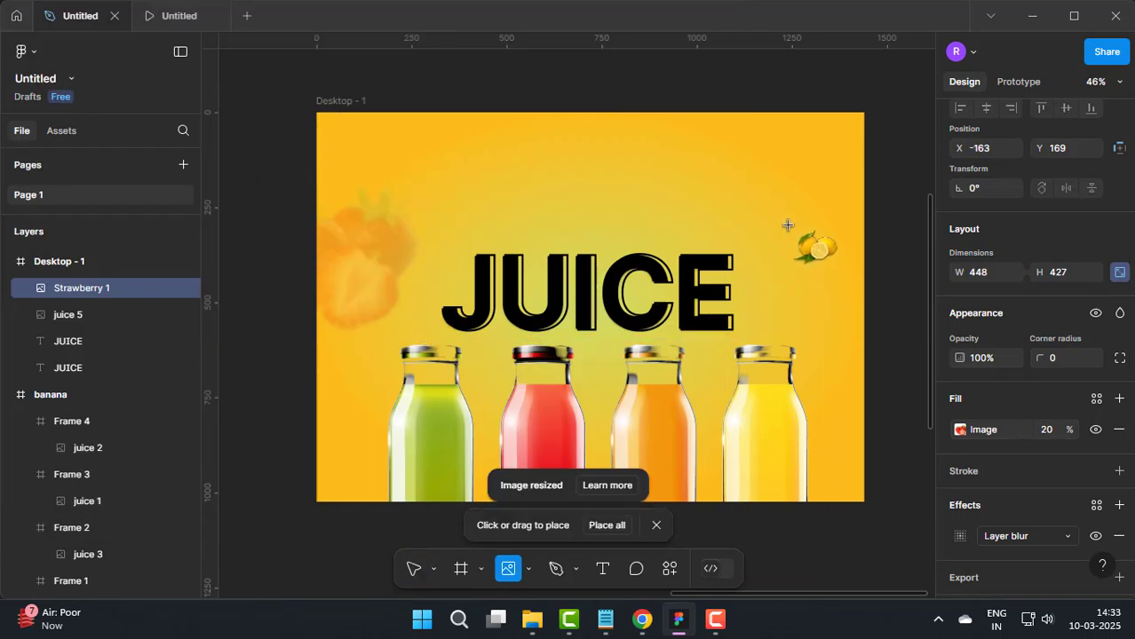
left_click(798, 246)
scroll(678, 265, "down", 3)
scroll(677, 265, "down", 5)
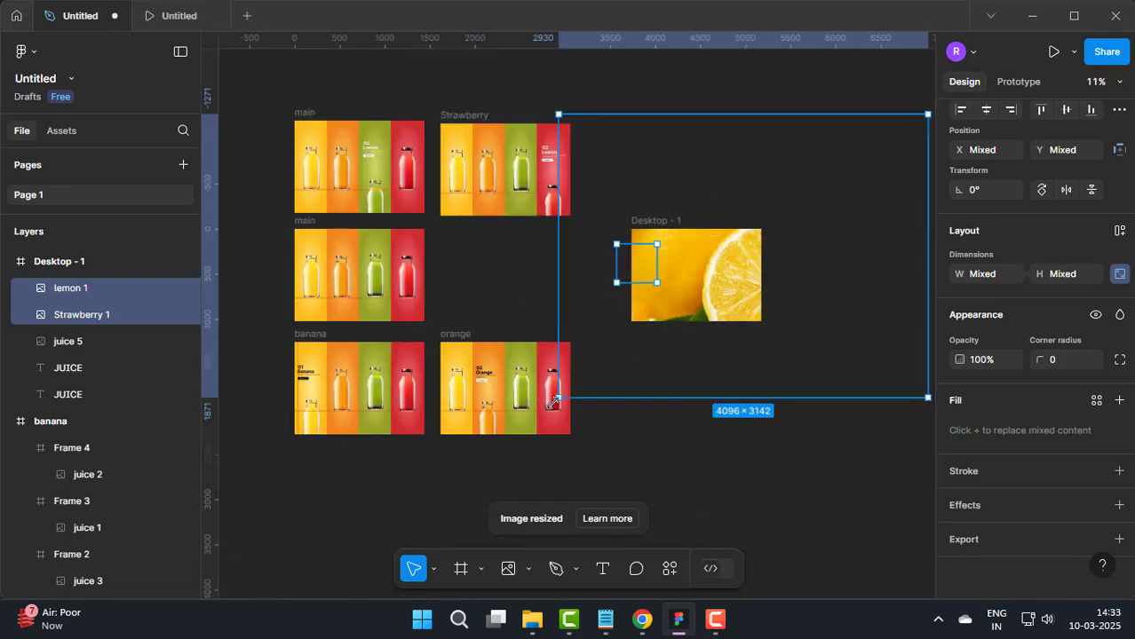
left_click(677, 450)
left_click(747, 300)
left_click(690, 399)
key("ctrl+z")
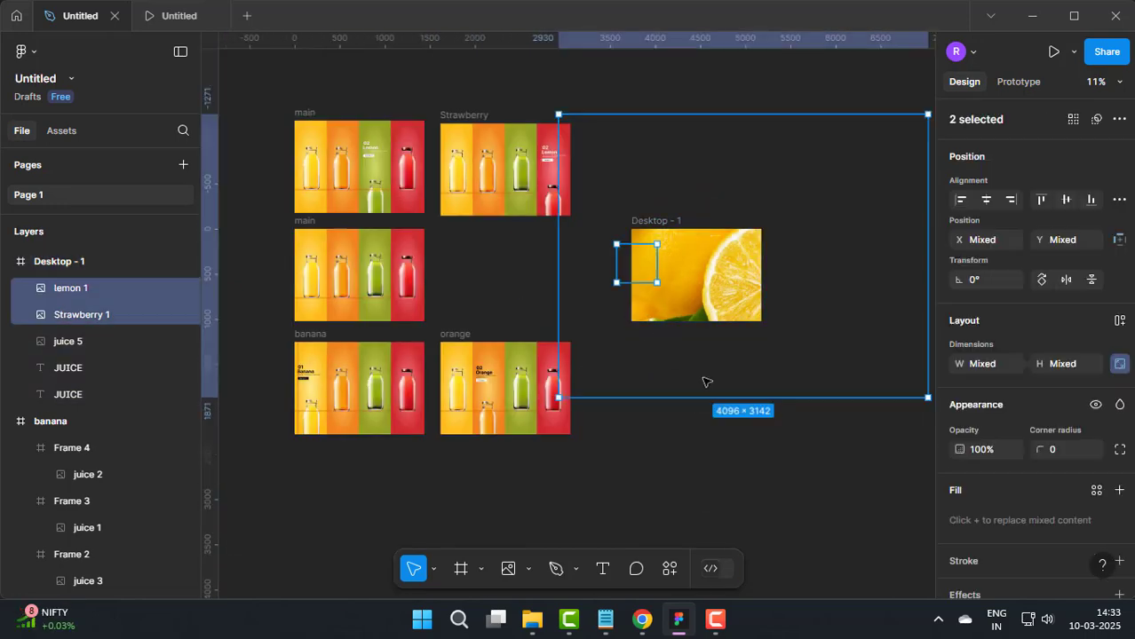
Step: Try to shrink the selected lemon and strawberry images together, and delete them from the frame
left_click_drag(556, 402, 855, 167)
left_click_drag(895, 156, 756, 269)
scroll(757, 269, "up", 5)
left_click_drag(880, 314, 689, 142)
key("Delete")
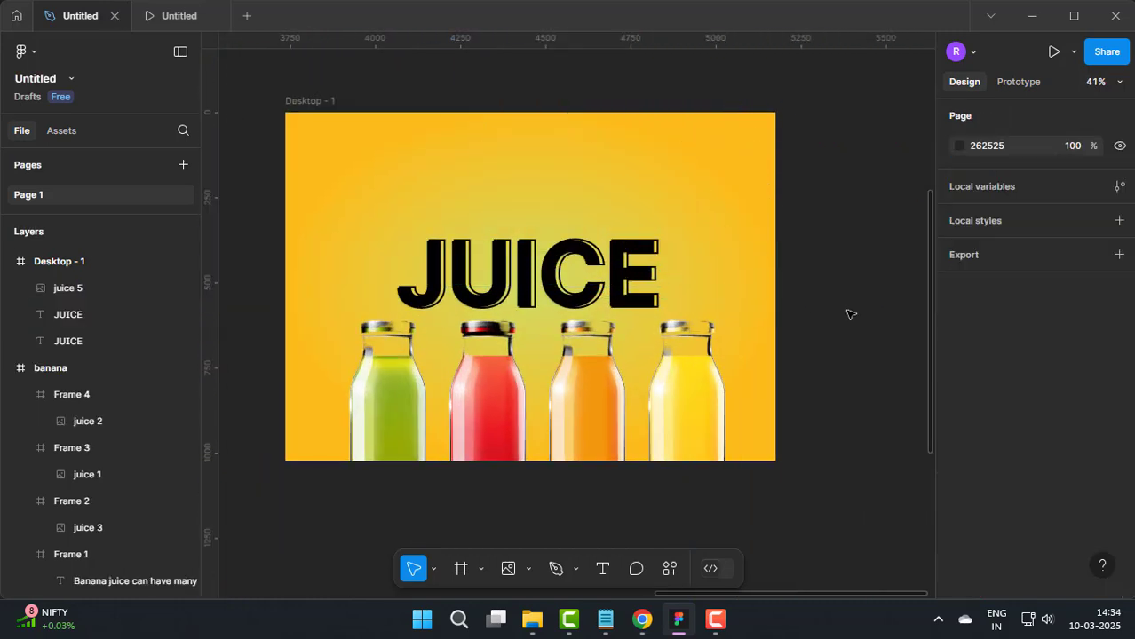
Step: Undo the image deletion and resizing, and remove the oversized lemon image
key("ctrl+z")
key("ctrl+z")
key("ctrl+z")
key("ctrl+z")
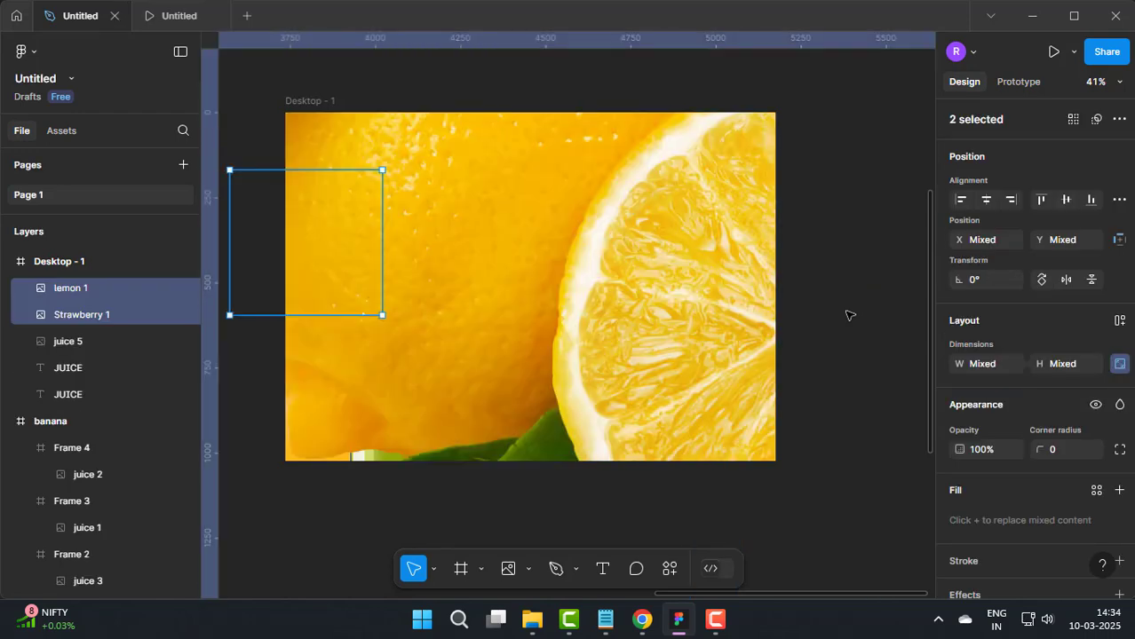
left_click(850, 315)
Step: Import the lemon image at about 518 × 397 and place it over the frame's right edge at about X 1084, Y 115
left_click(527, 568)
left_click(568, 527)
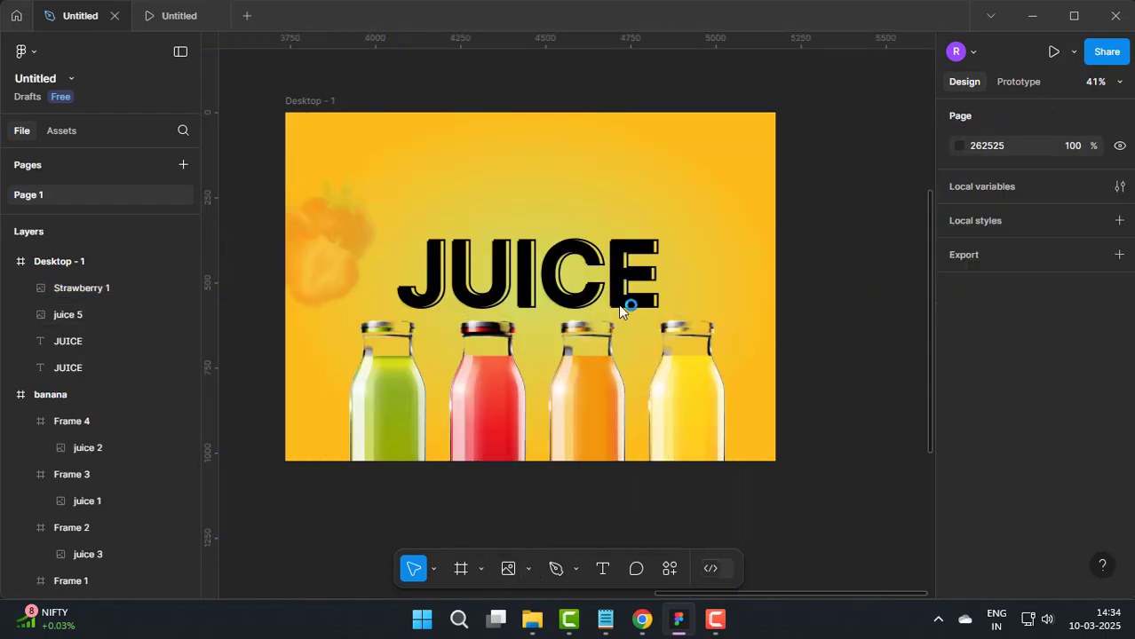
double_click(382, 162)
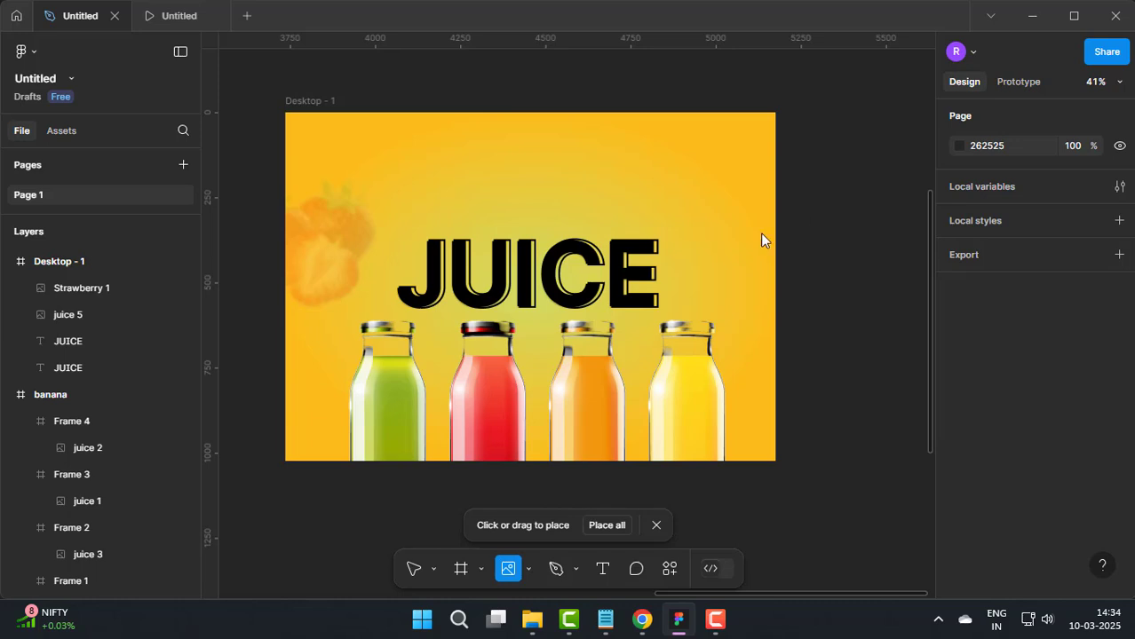
left_click_drag(682, 199, 858, 333)
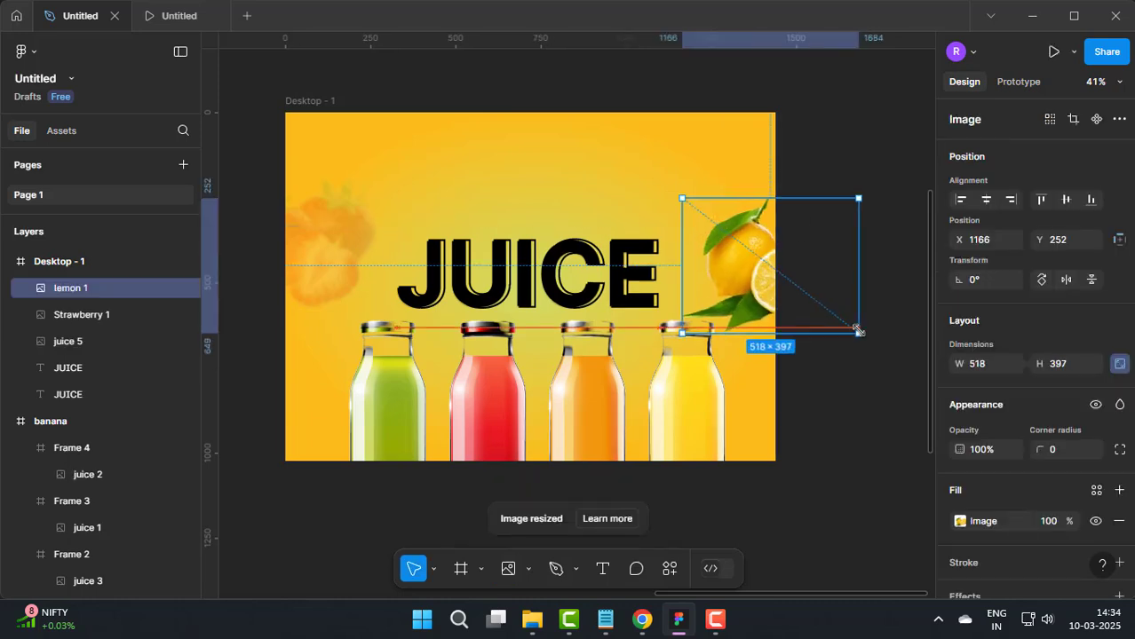
left_click_drag(799, 262, 770, 216)
Step: Apply a layer blur of 10 to the lemon image at the frame's right edge
scroll(1009, 505, "down", 2)
left_click(967, 505)
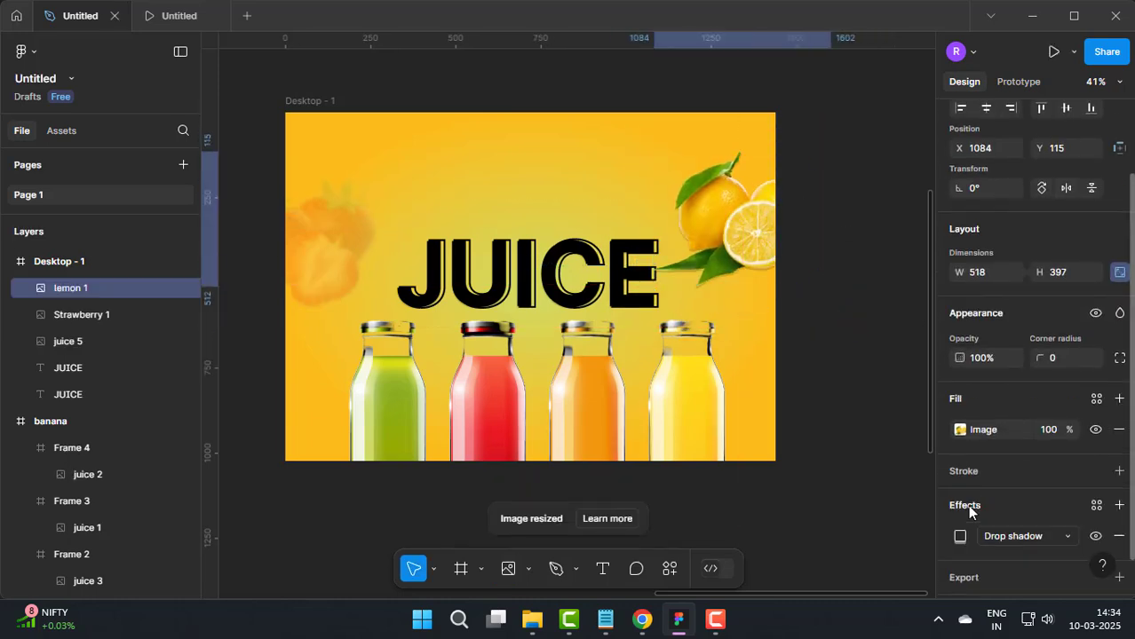
left_click(1012, 535)
left_click(985, 552)
left_click(959, 536)
left_click(875, 558)
type("10")
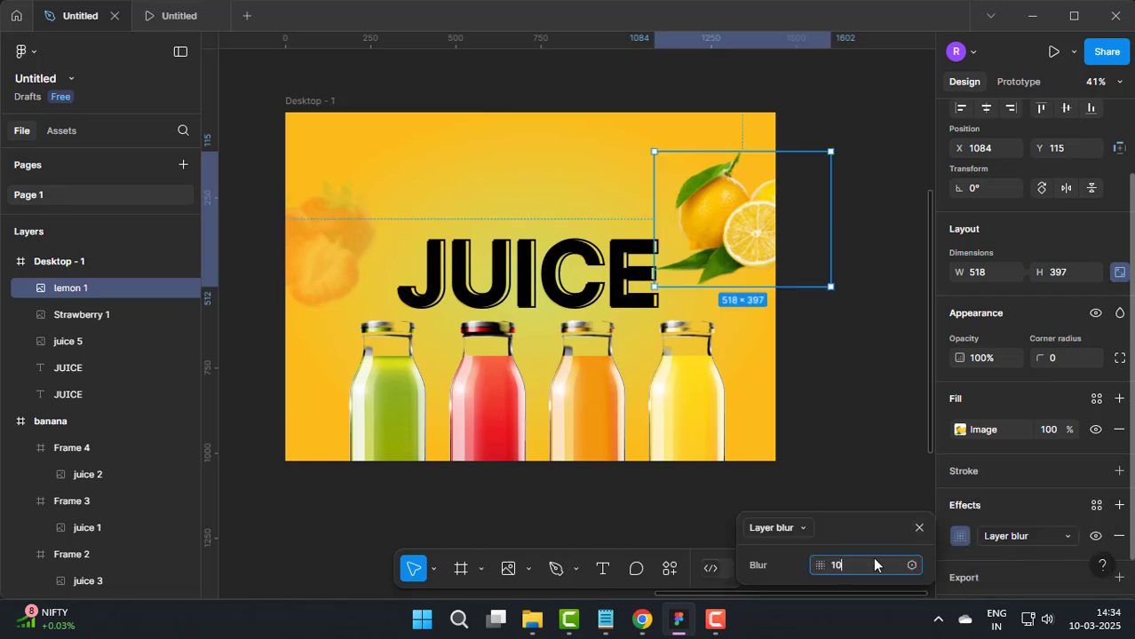
key("Return")
left_click(919, 528)
Step: Set the blurred lemon image's fill opacity to 50%
left_click_drag(1050, 431, 1016, 437)
type("50")
key("Return")
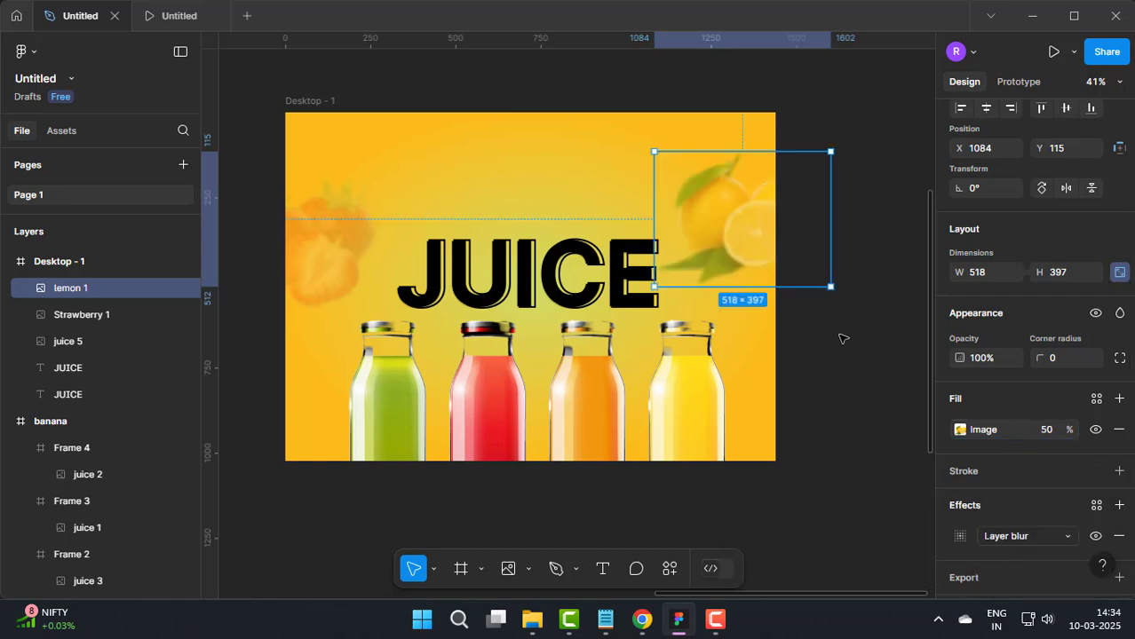
Step: Import the lemon image again and place it over the frame's lower-left corner at about 500 × 383, X -105, Y 726
left_click(527, 570)
left_click(586, 527)
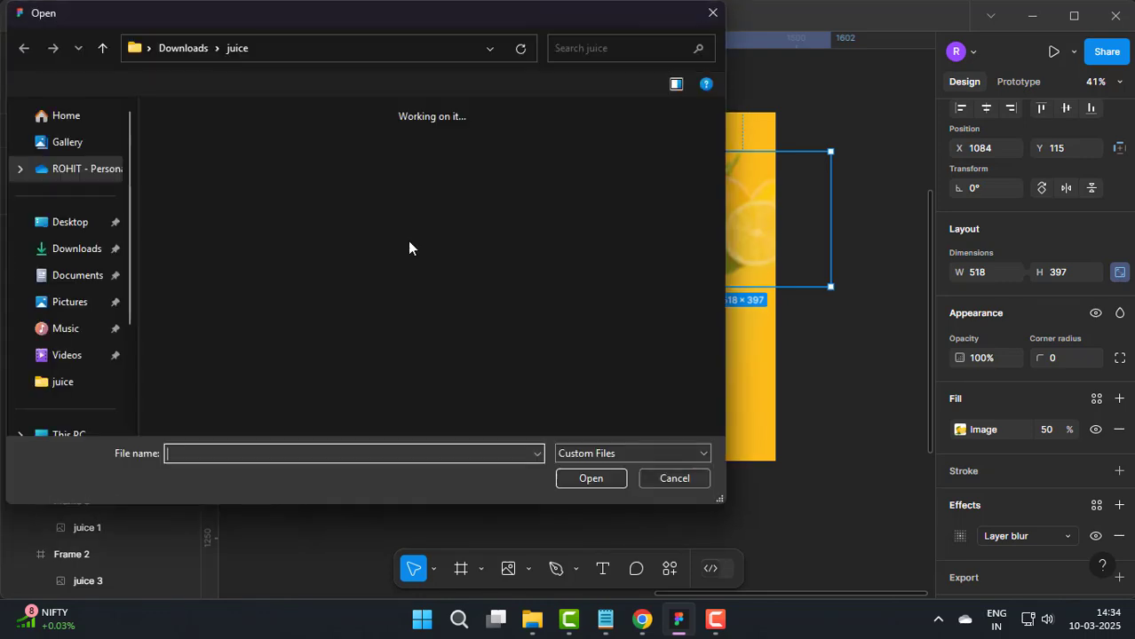
double_click(373, 155)
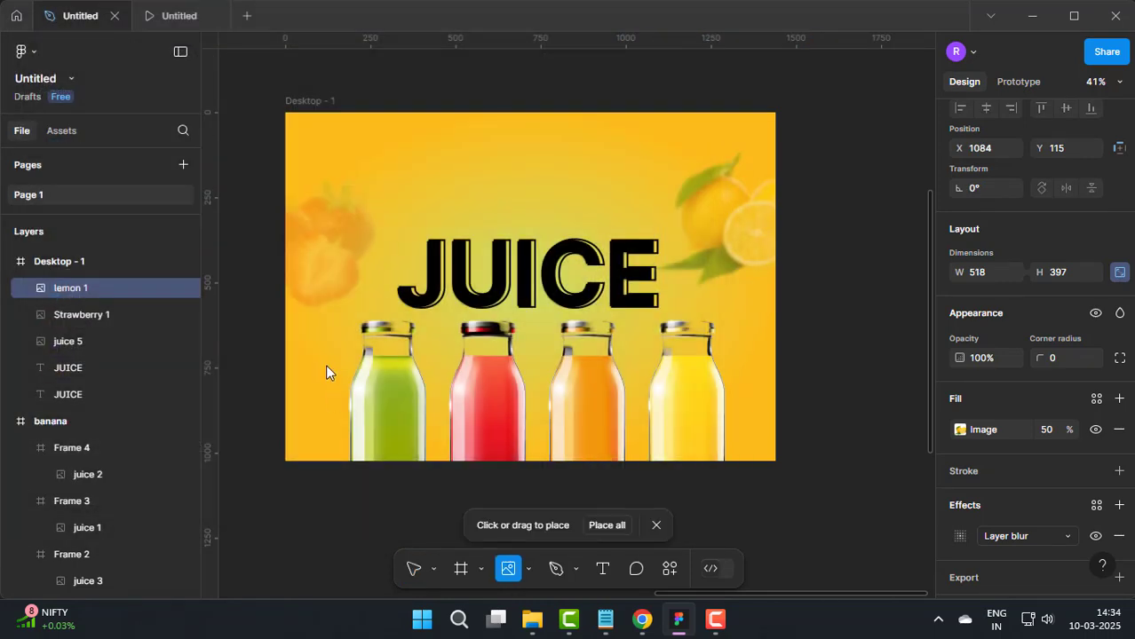
left_click_drag(285, 343, 280, 434)
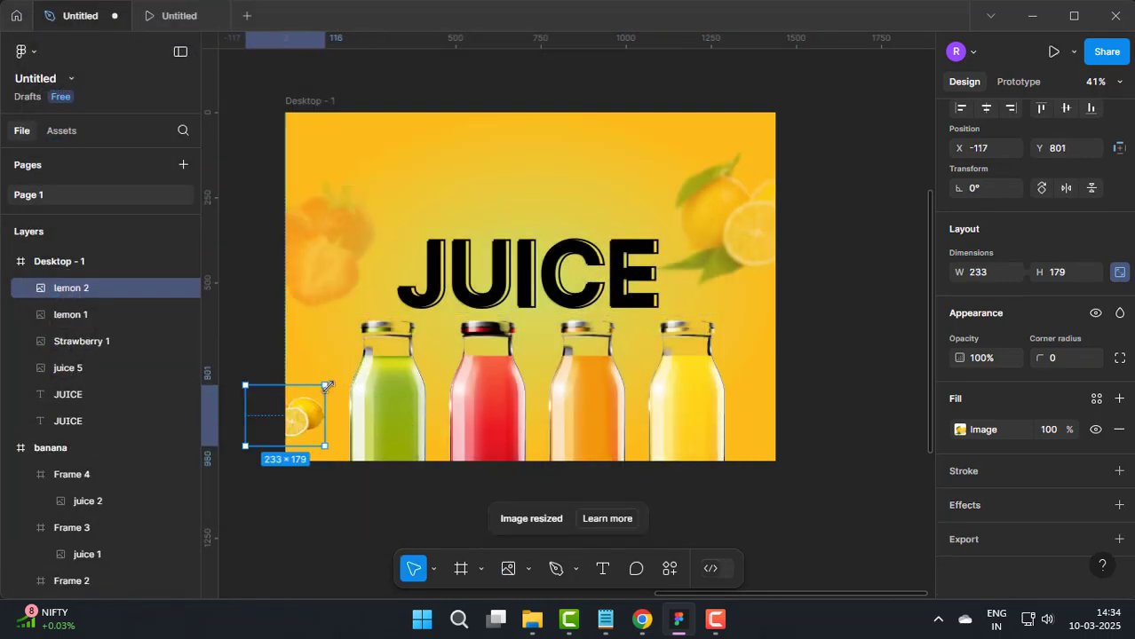
left_click_drag(327, 387, 340, 424)
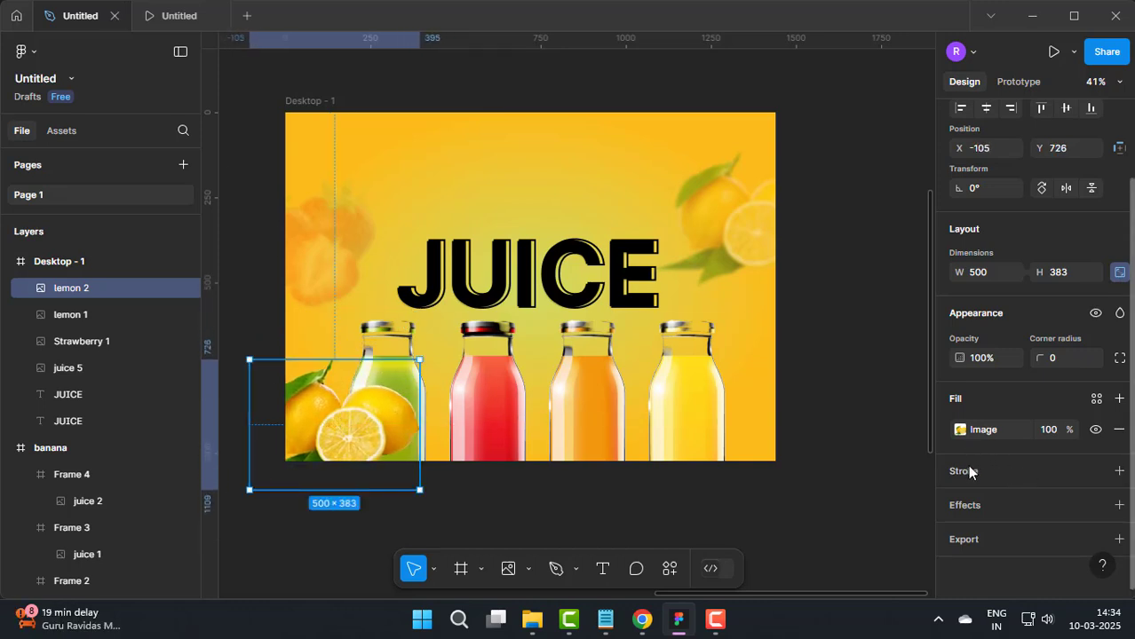
Step: Apply a layer blur of 30 to the lower-left lemon image
left_click(1119, 506)
left_click(1008, 536)
left_click(1021, 553)
left_click(959, 535)
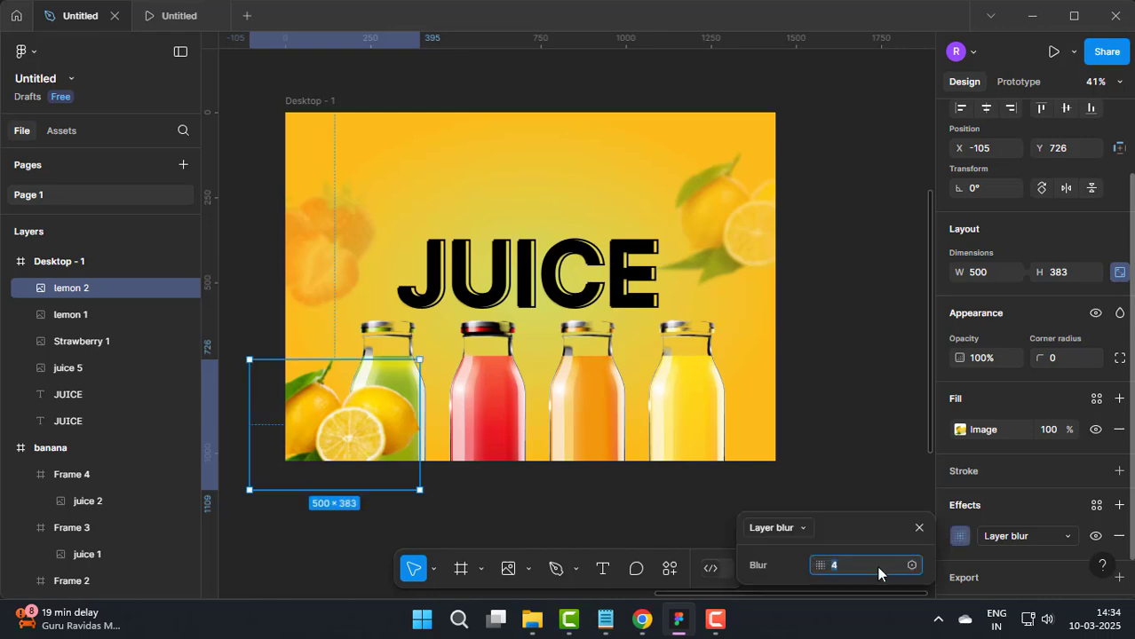
type("30")
key("Return")
left_click(919, 528)
left_click(868, 455)
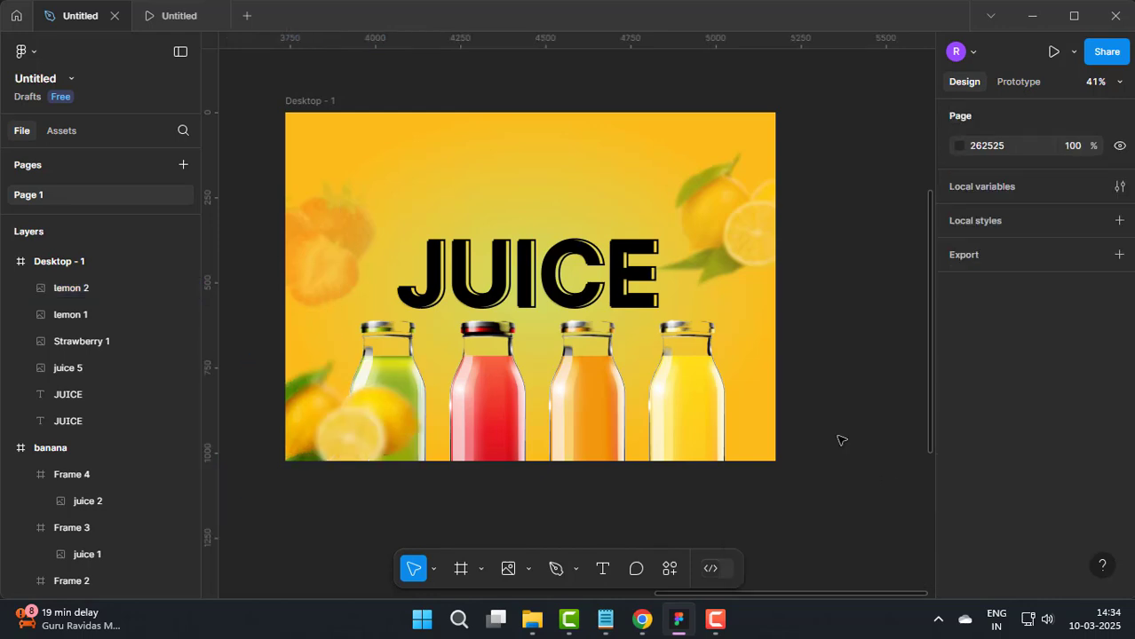
Step: Import the Strawberry image at about 542 × 516 and place it over the frame's lower-right corner at about X 990, Y 697
key("ctrl+shift+k")
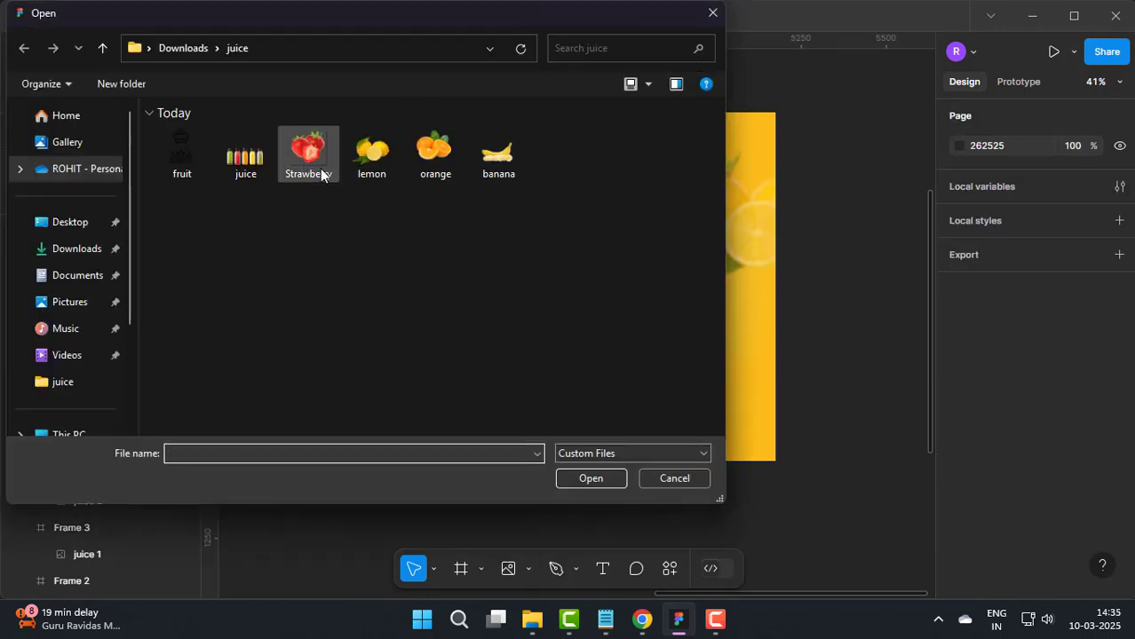
double_click(321, 172)
left_click_drag(636, 331, 820, 480)
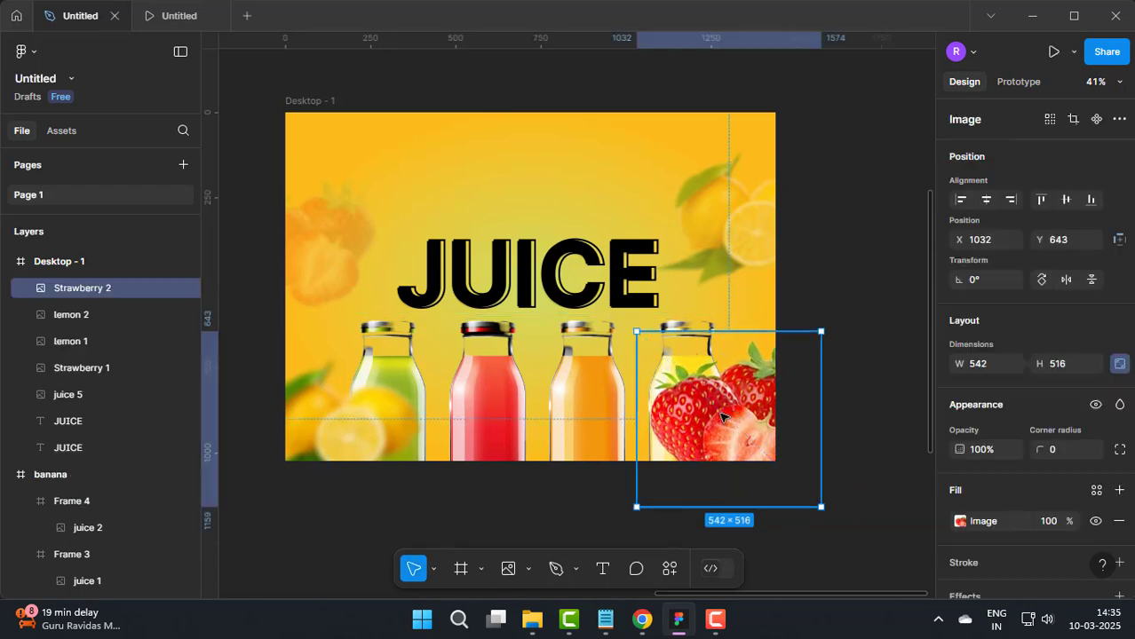
left_click_drag(723, 416, 708, 435)
Step: Apply a layer blur to the lower-right strawberry image, trying 30 and settling on 20
scroll(983, 530, "down", 2)
left_click(981, 508)
left_click(1001, 538)
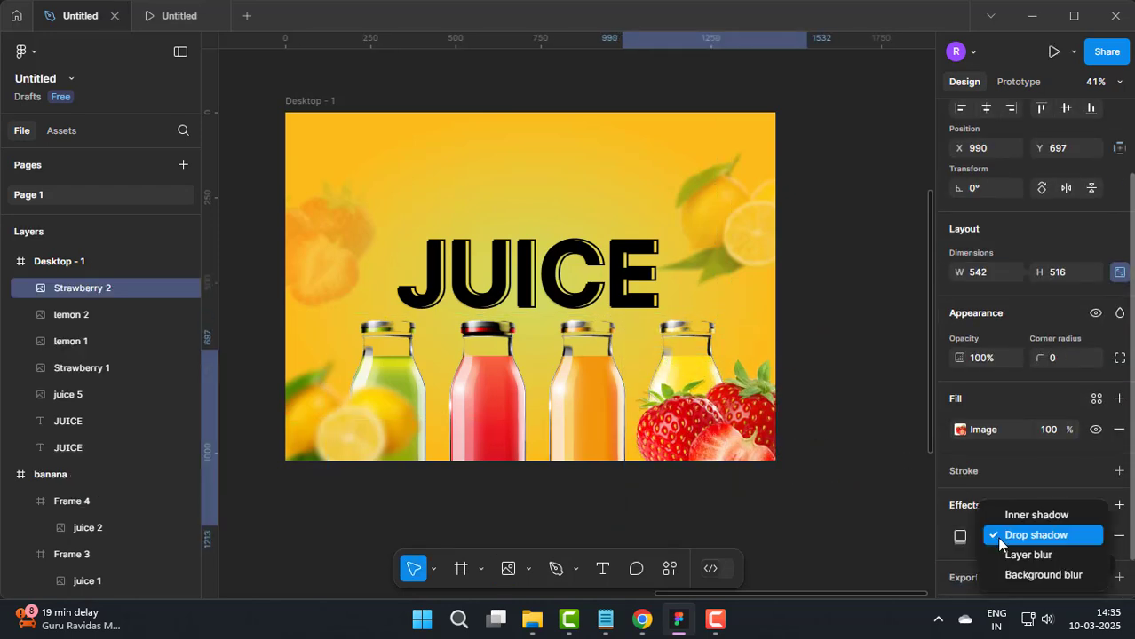
left_click(1003, 555)
left_click(961, 536)
left_click(864, 571)
type("30")
key("Return")
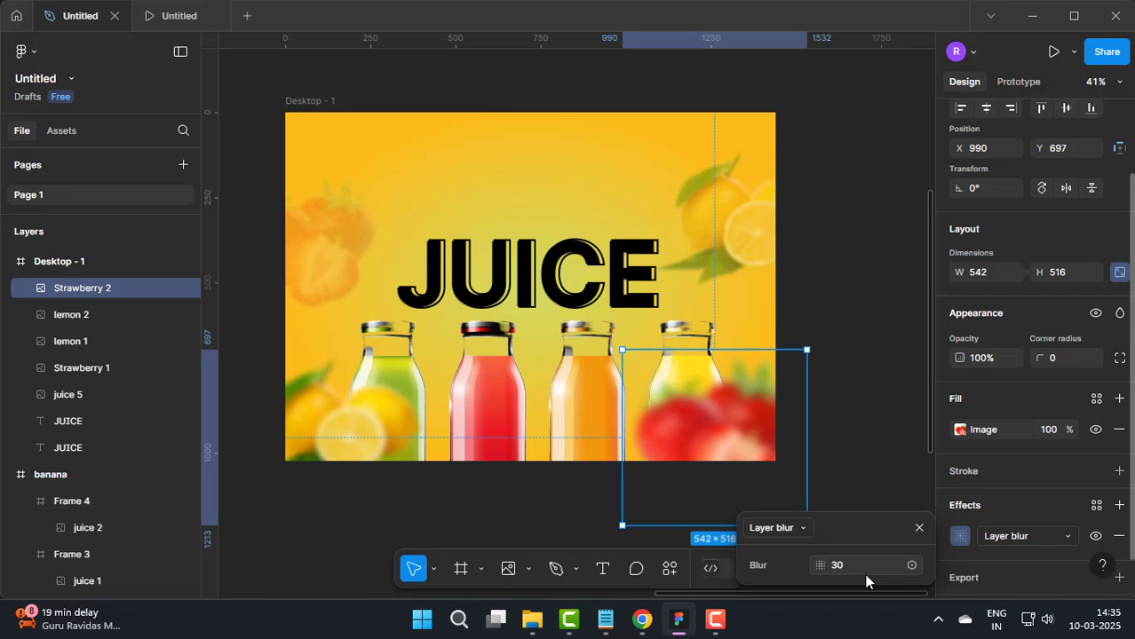
left_click(602, 517)
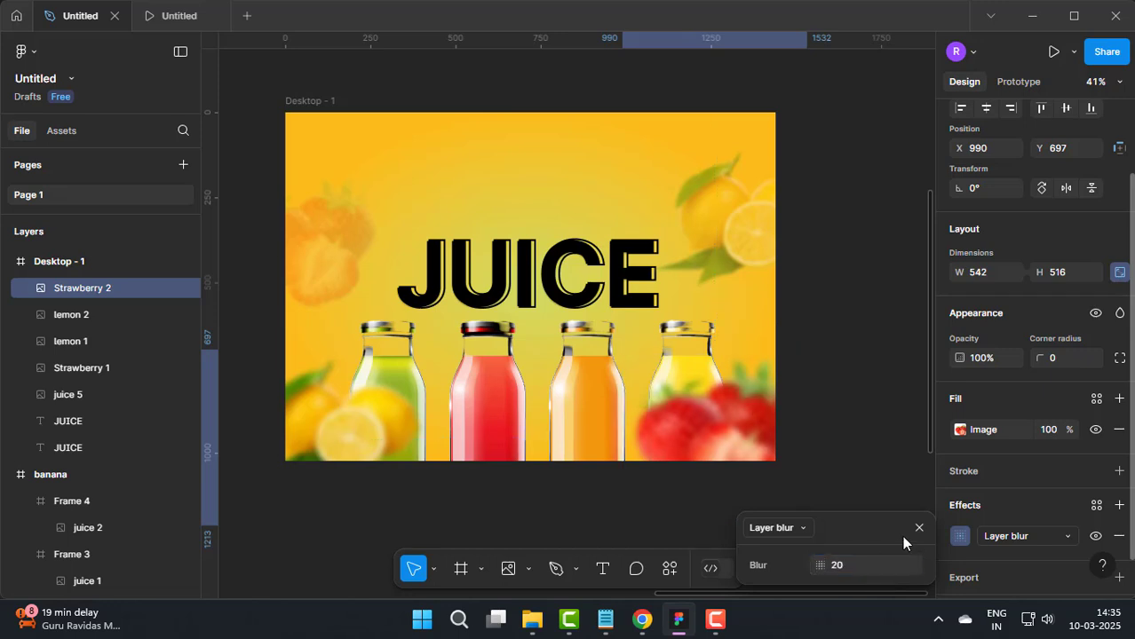
Step: Import the fruit icon at 140 × 140 near the frame's upper-left corner, about X 75, Y 45, and add a vertical guide along its left edge
scroll(392, 216, "up", 3)
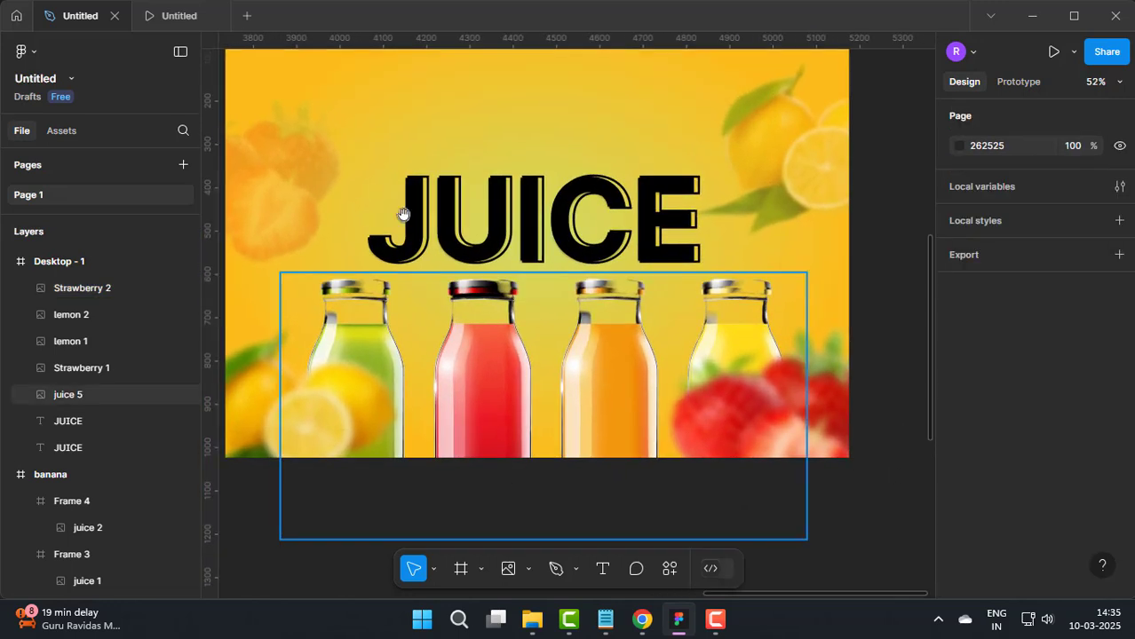
left_click(528, 569)
left_click(537, 528)
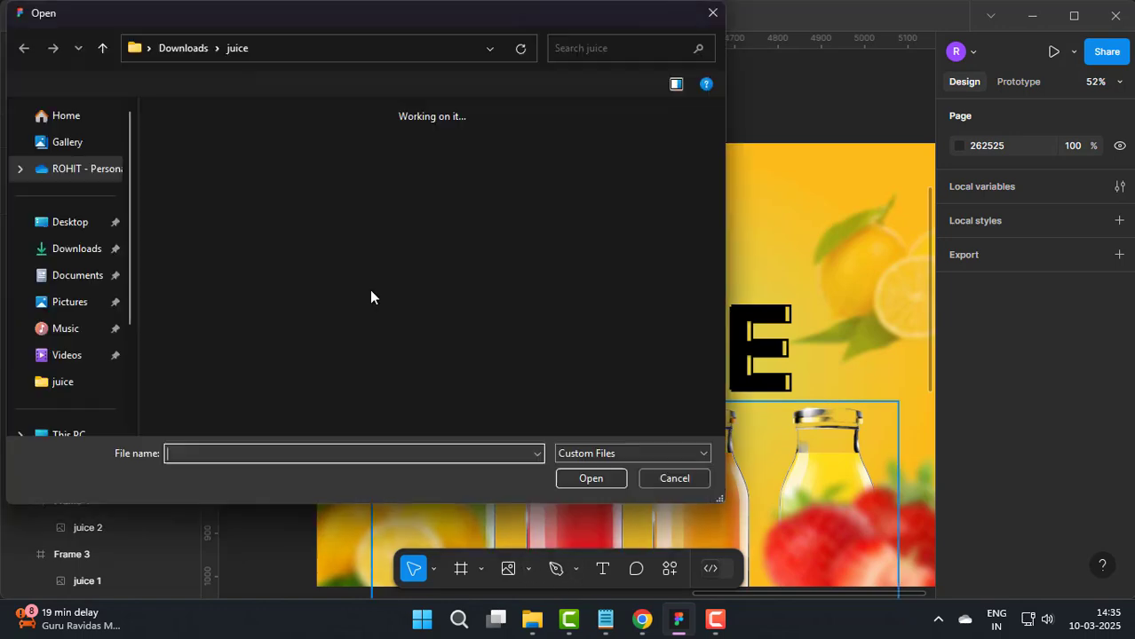
double_click(190, 142)
left_click(405, 204)
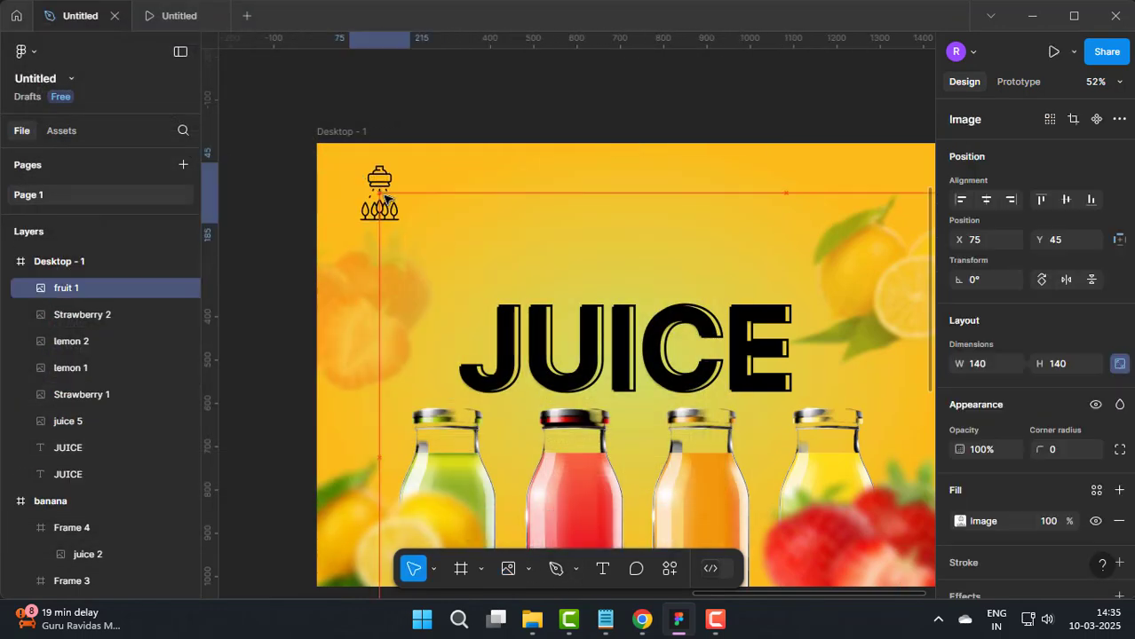
left_click(284, 229)
left_click_drag(216, 228, 359, 229)
left_click_drag(246, 401, 441, 215)
Step: Add the text HOME beside the fruit icon and set its font size to 32
key("t")
left_click(470, 229)
type("HOME")
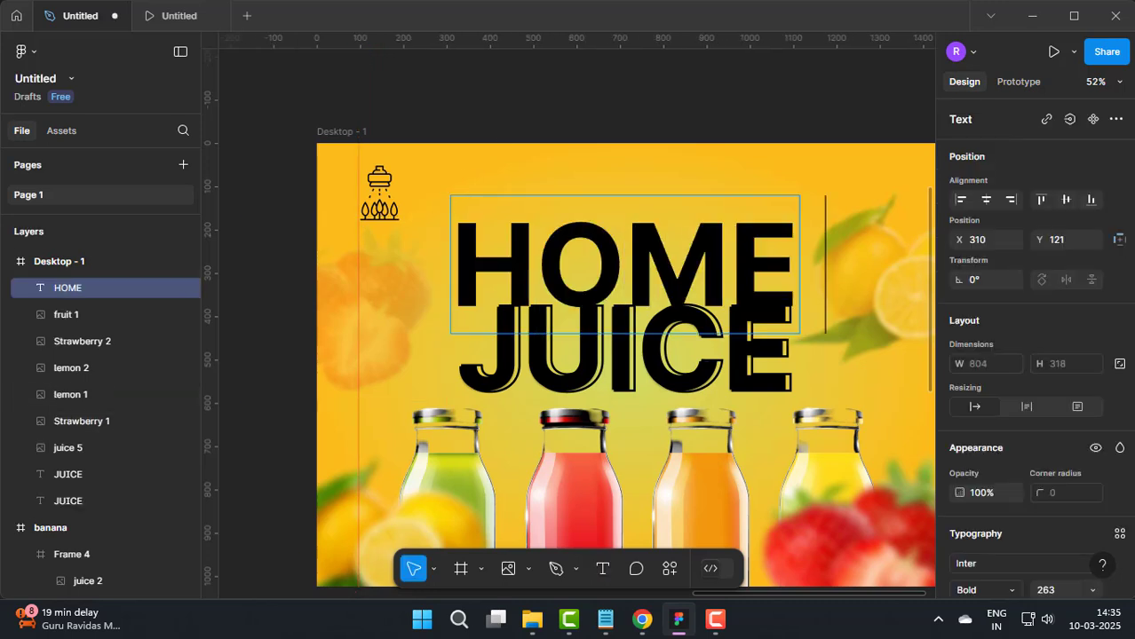
key("ctrl+a")
scroll(1060, 401, "down", 5)
left_click(1085, 276)
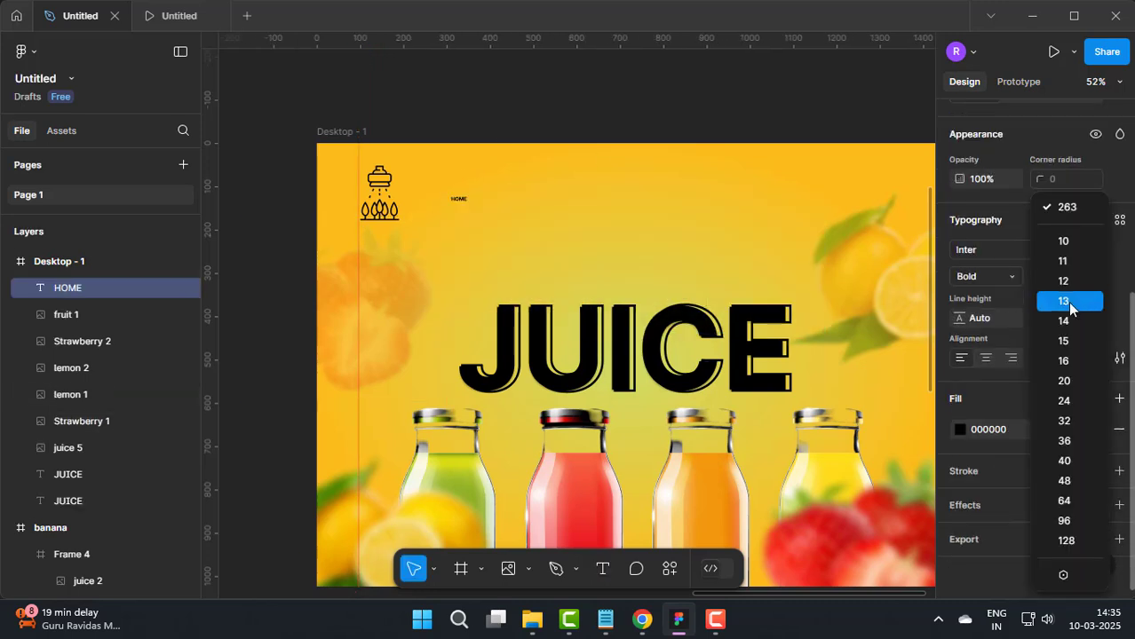
left_click(1063, 421)
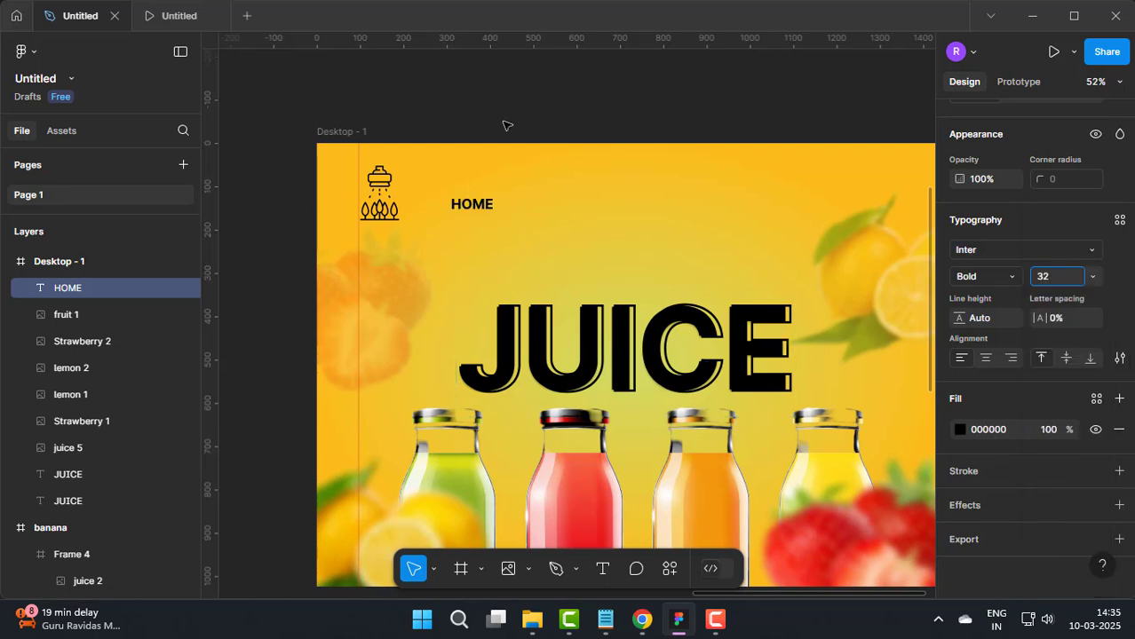
left_click(499, 118)
Step: Extend the HOME text to read HOME About Juice Order and move it to about X 827, Y 84
left_click(479, 205)
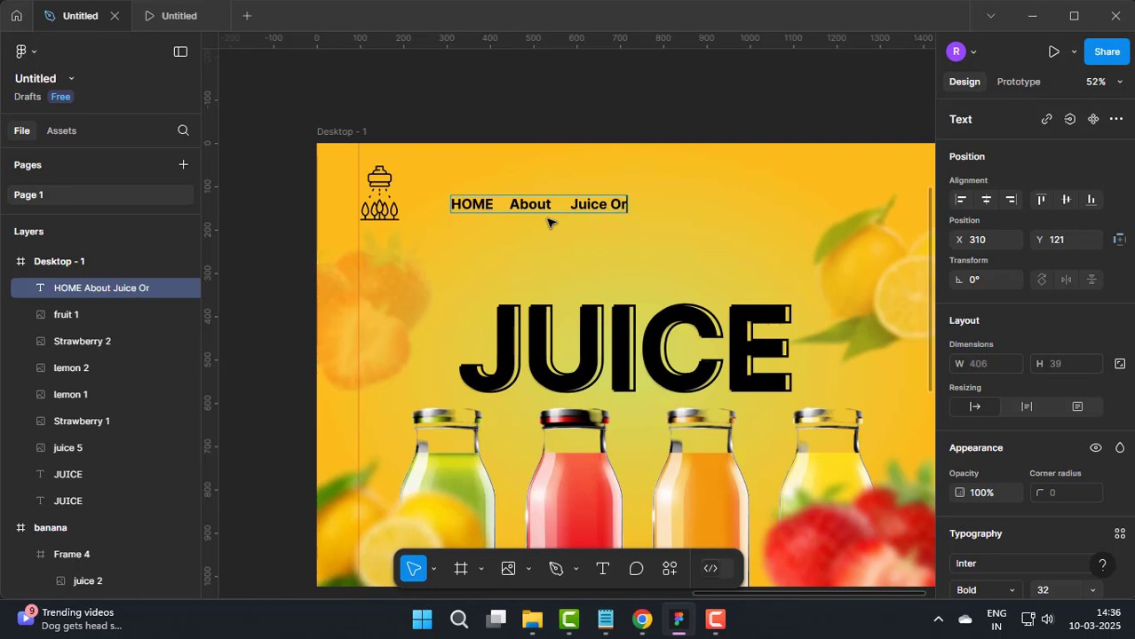
left_click_drag(570, 208, 484, 154)
left_click(775, 200)
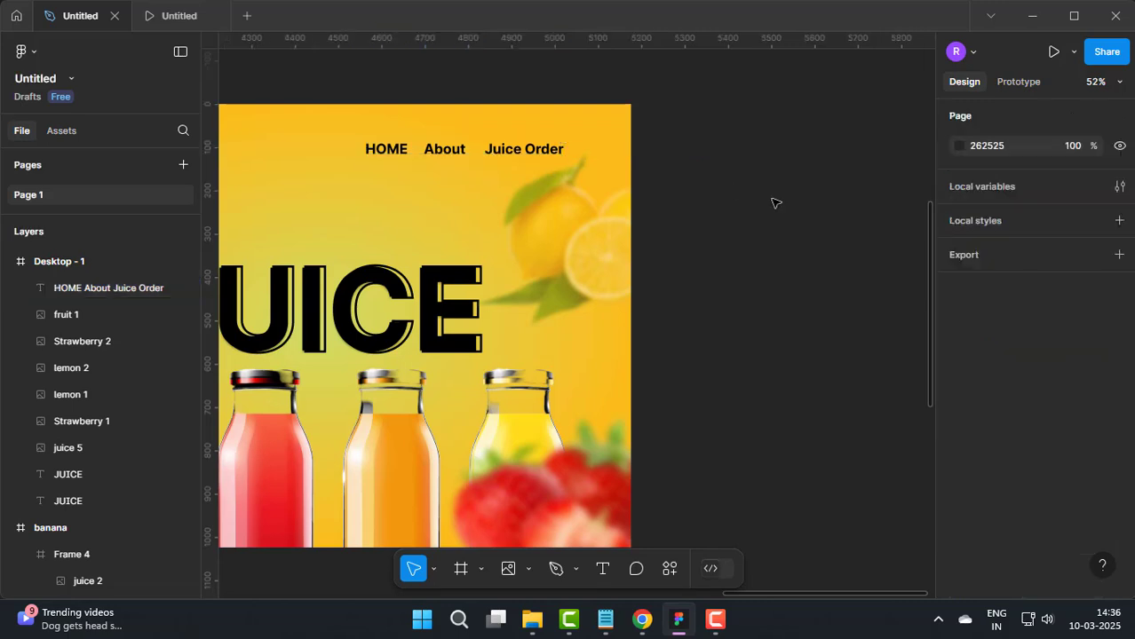
Step: Underline Juice Order in the navigation text and reduce the text's font size to 26
left_click(519, 148)
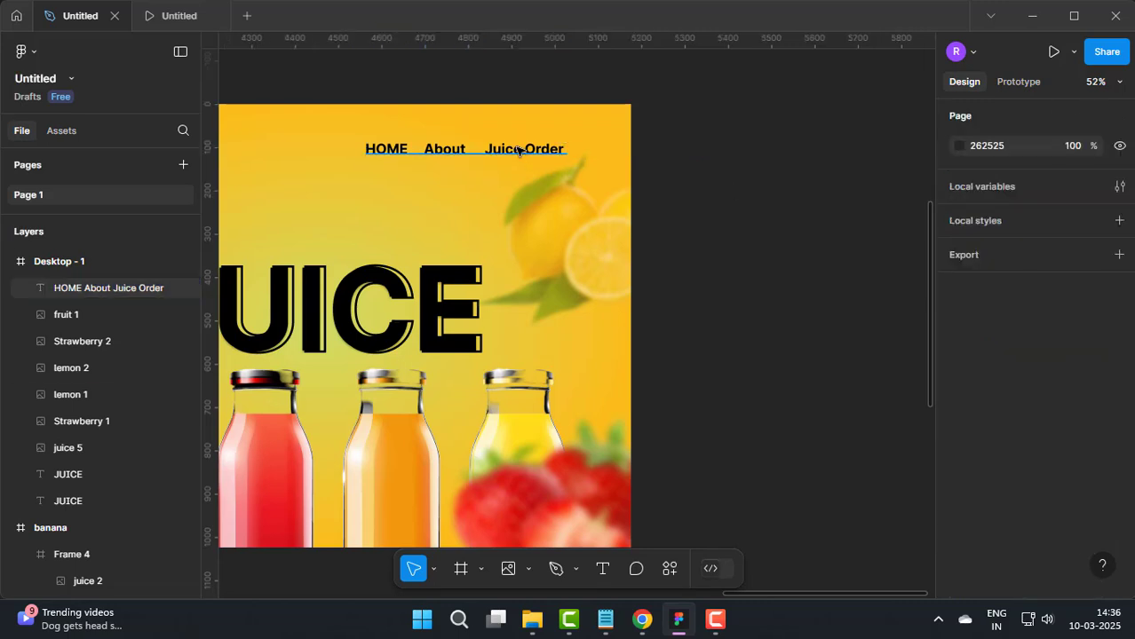
left_click(732, 175)
scroll(735, 282, "down", 3)
scroll(732, 286, "up", 2)
left_click(504, 178)
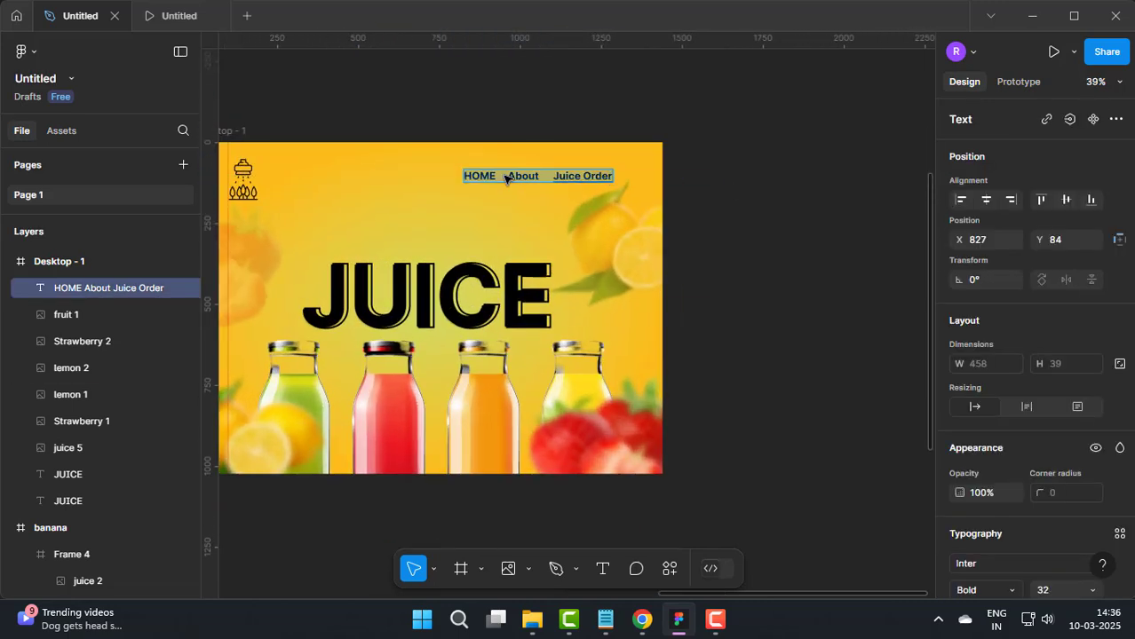
key("ctrl+shift+comma")
key("ctrl+shift+comma")
key("ctrl+shift+comma")
key("ctrl+shift+comma")
left_click(727, 185)
Step: Duplicate the navigation text above the JUICE title at about X 438, Y 269 and replace its wording with Fruit Shop
left_click_drag(772, 265, 833, 259)
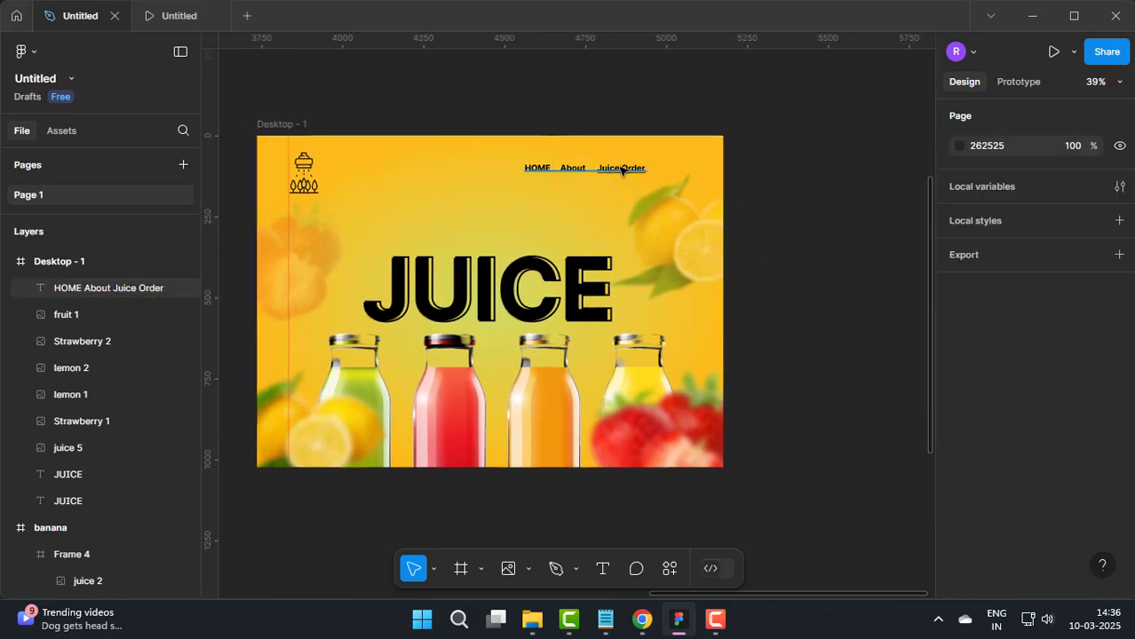
left_click_drag(616, 170, 463, 233)
scroll(462, 233, "up", 5)
key("Return")
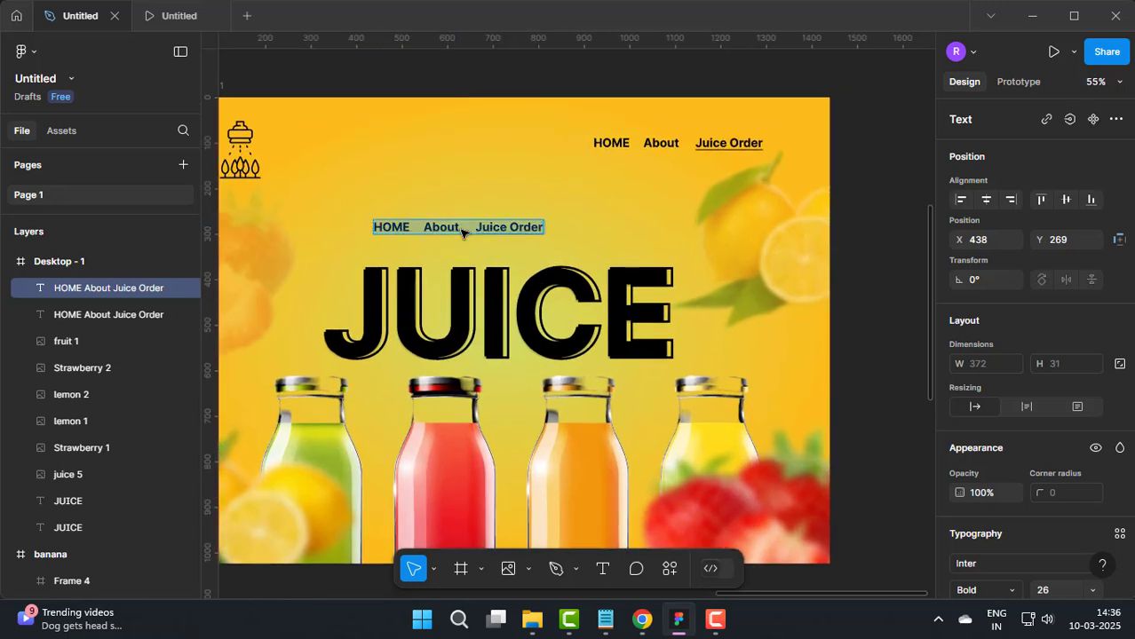
type("Fruit Shop")
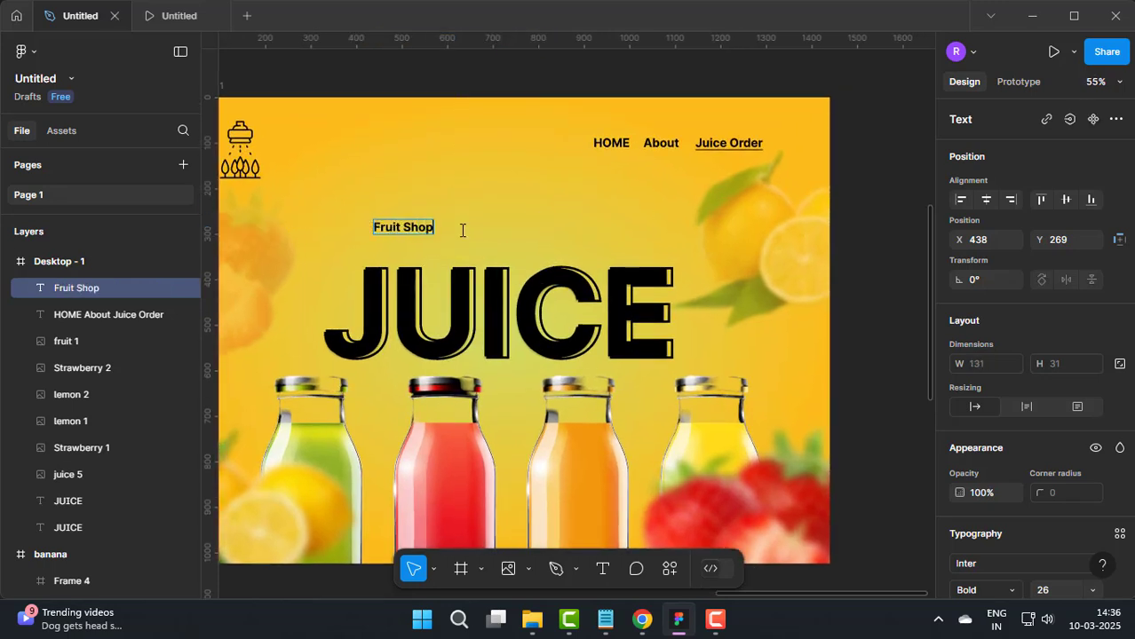
Step: Enlarge the Fruit Shop text to font size 69 and change its font to Italianno
key("ctrl+shift+period")
key("ctrl+shift+period")
key("ctrl+shift+period")
key("ctrl+shift+period")
key("ctrl+shift+period")
key("ctrl+shift+period")
key("ctrl+shift+period")
key("ctrl+shift+period")
key("ctrl+shift+period")
key("ctrl+shift+period")
key("ctrl+shift+period")
key("ctrl+shift+period")
key("ctrl+shift+period")
key("ctrl+shift+period")
key("ctrl+shift+period")
key("ctrl+shift+period")
key("ctrl+shift+period")
key("ctrl+shift+period")
key("ctrl+shift+period")
key("ctrl+shift+period")
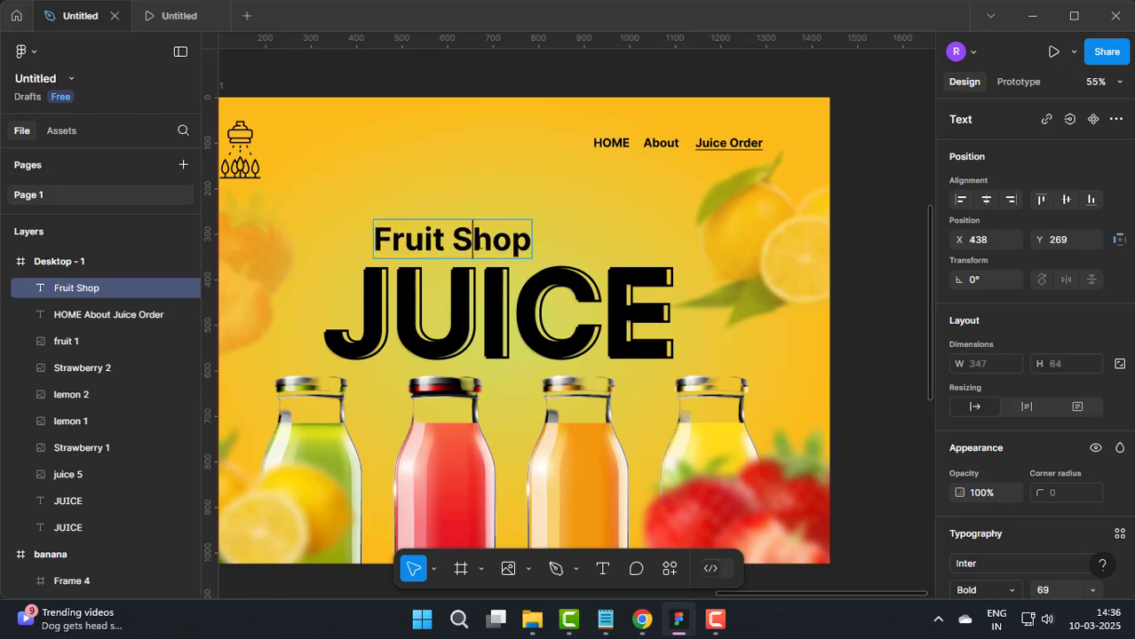
key("ctrl+a")
scroll(999, 366, "down", 3)
left_click(957, 313)
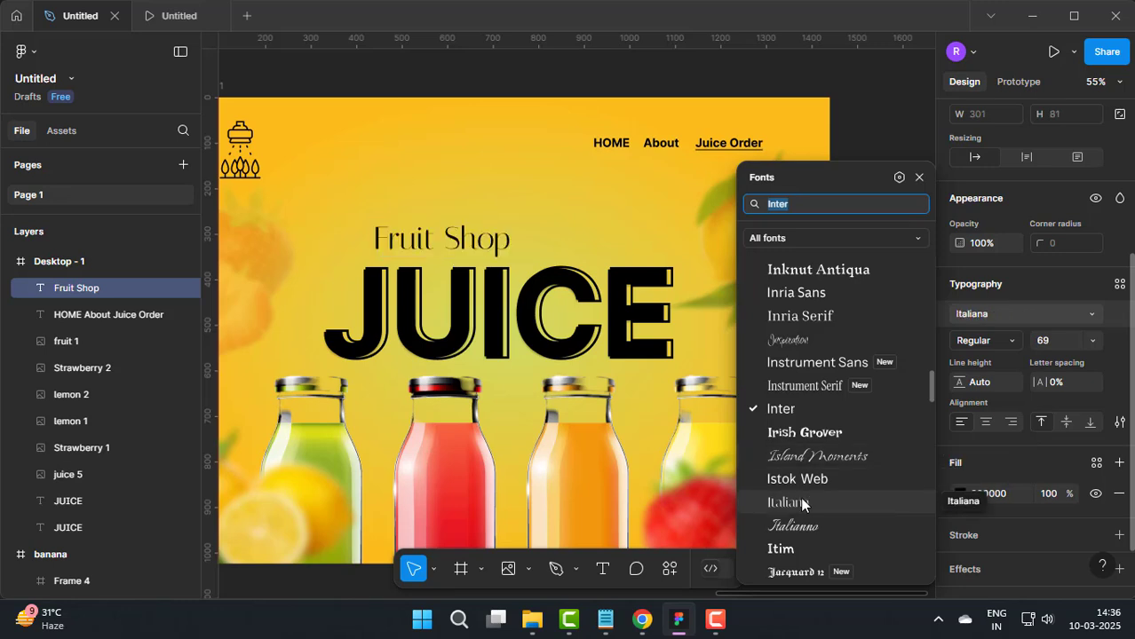
left_click(795, 528)
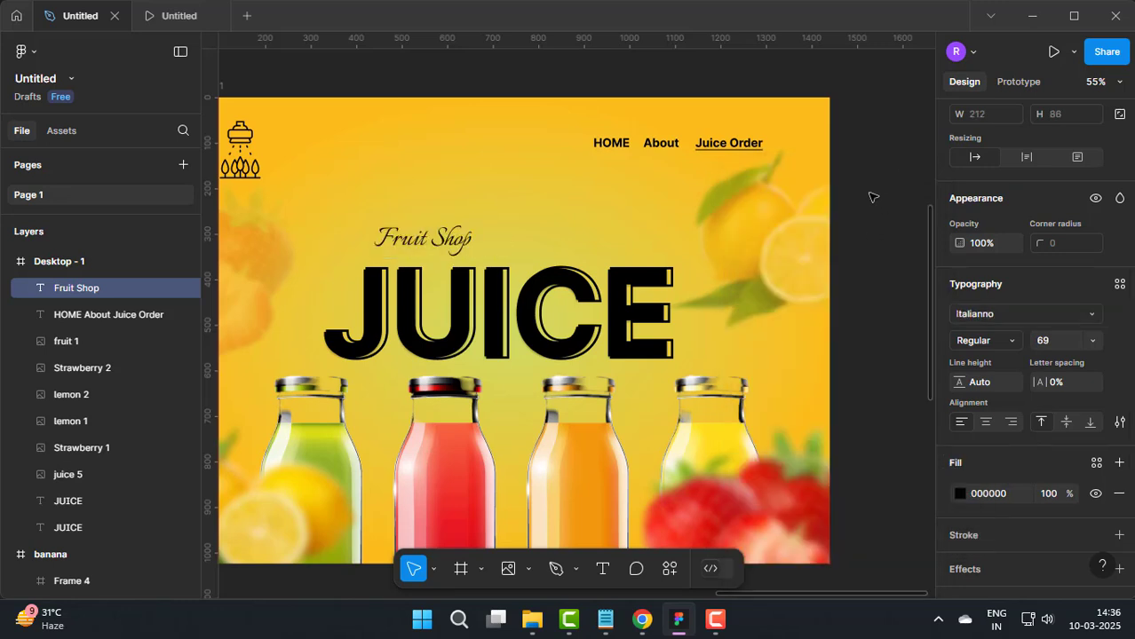
left_click(873, 197)
Step: Try to enlarge the Fruit Shop text by stretching its bounding box, and undo the resize
left_click(459, 246)
left_click_drag(471, 259, 552, 307)
key("ctrl+z")
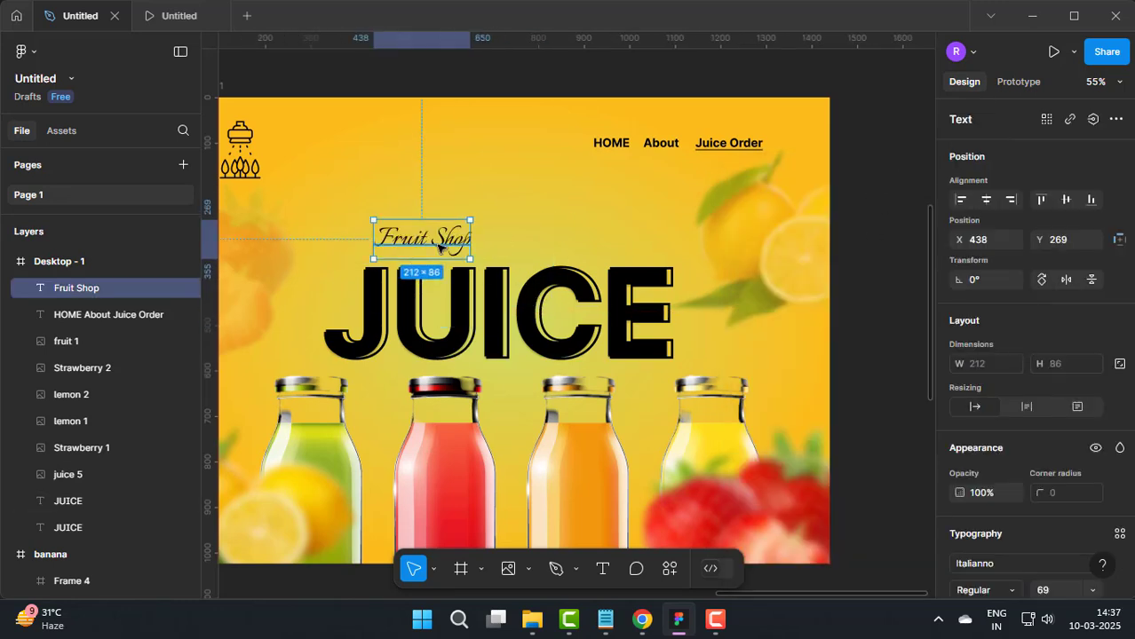
Step: Set the Fruit Shop text's font size to 128 and position it just above the JUICE title
scroll(1042, 427, "down", 4)
left_click(1062, 276)
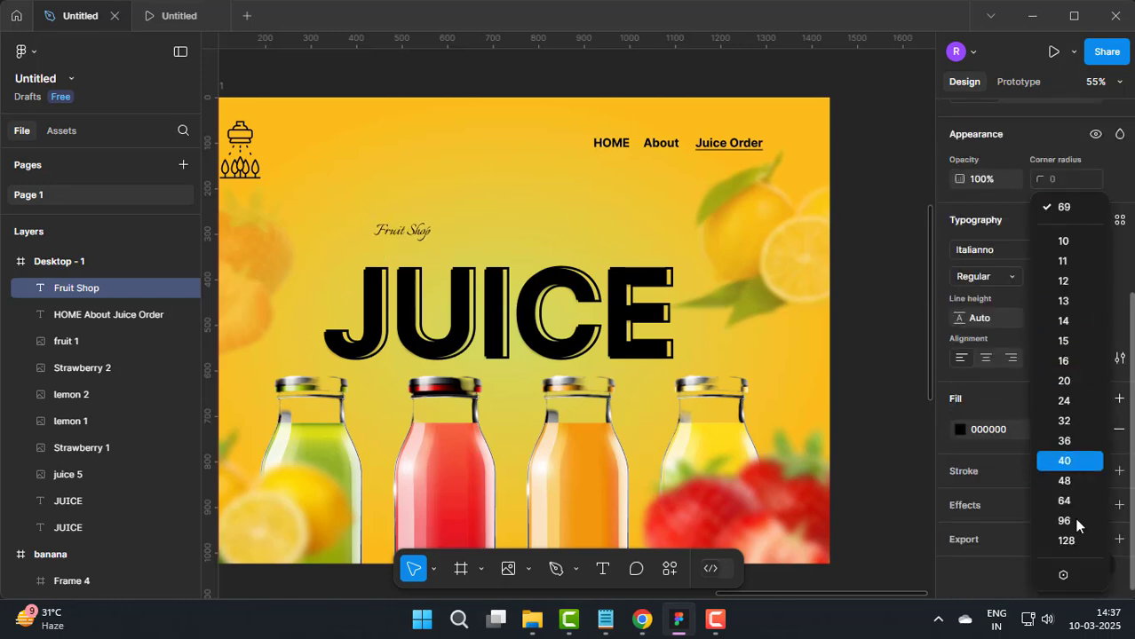
left_click(1066, 539)
key("Escape")
left_click(491, 254)
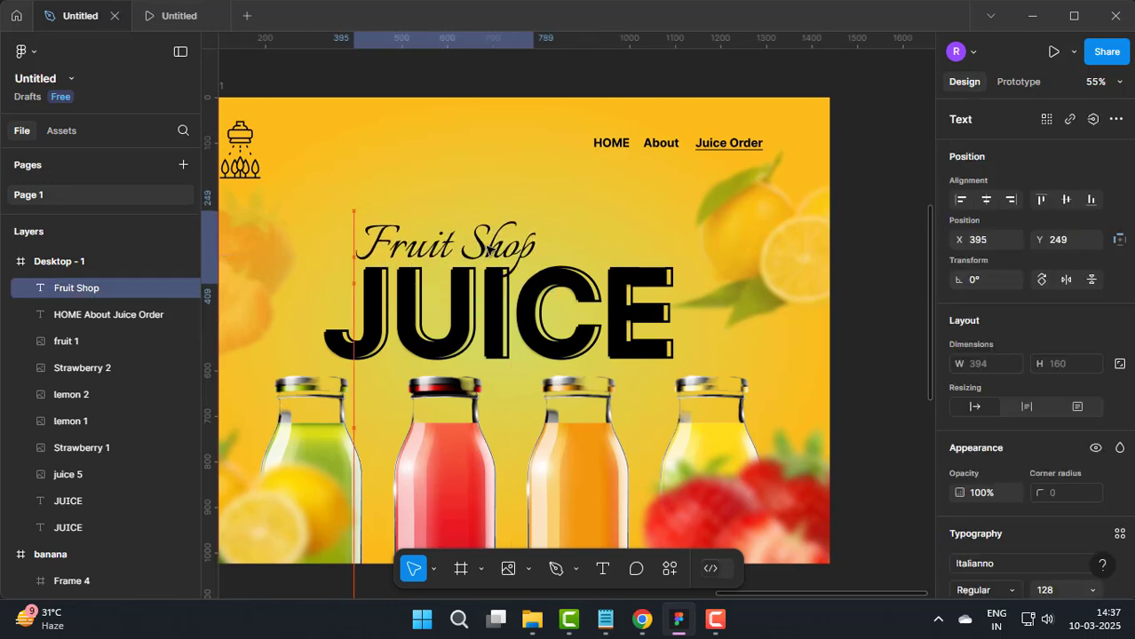
left_click_drag(488, 249, 492, 248)
left_click(895, 301)
scroll(878, 311, "down", 2)
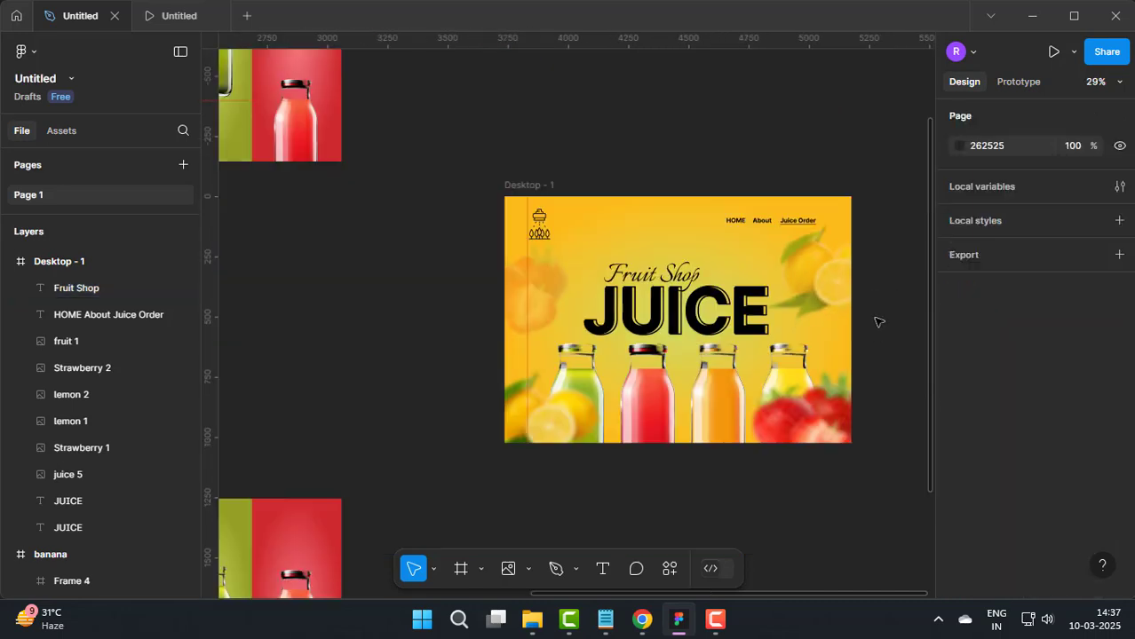
left_click_drag(826, 350, 707, 247)
scroll(755, 360, "down", 3)
scroll(686, 395, "up", 2)
left_click_drag(791, 393, 846, 395)
scroll(846, 396, "down", 1)
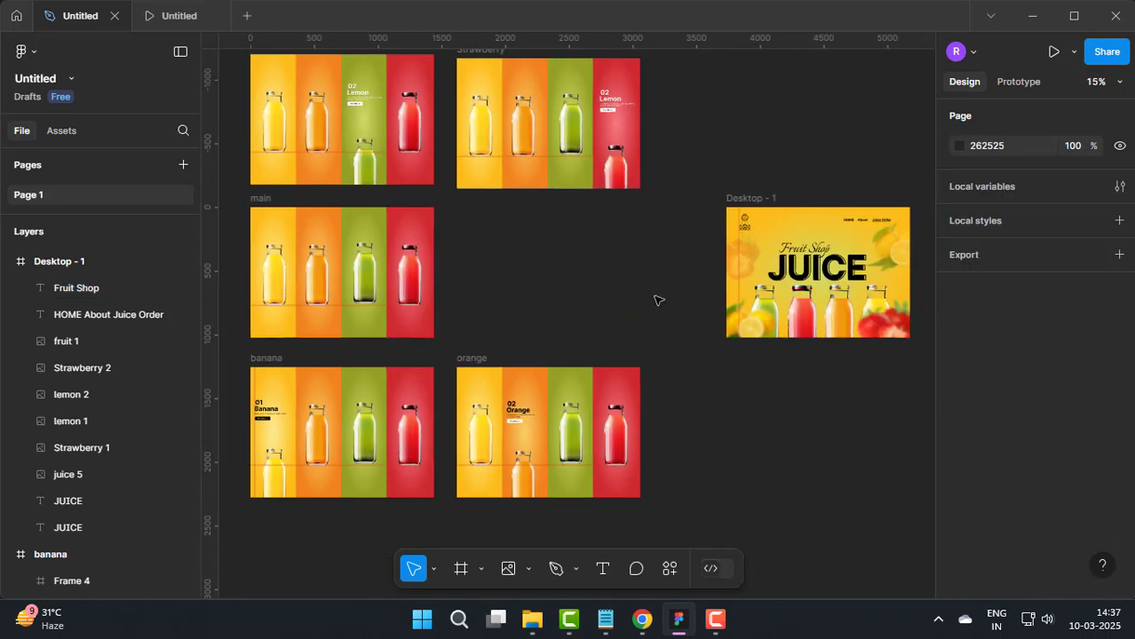
Step: Link the yellow panel of the central main frame to the banana frame with a While hovering trigger
left_click_drag(614, 284, 695, 309)
left_click(382, 305)
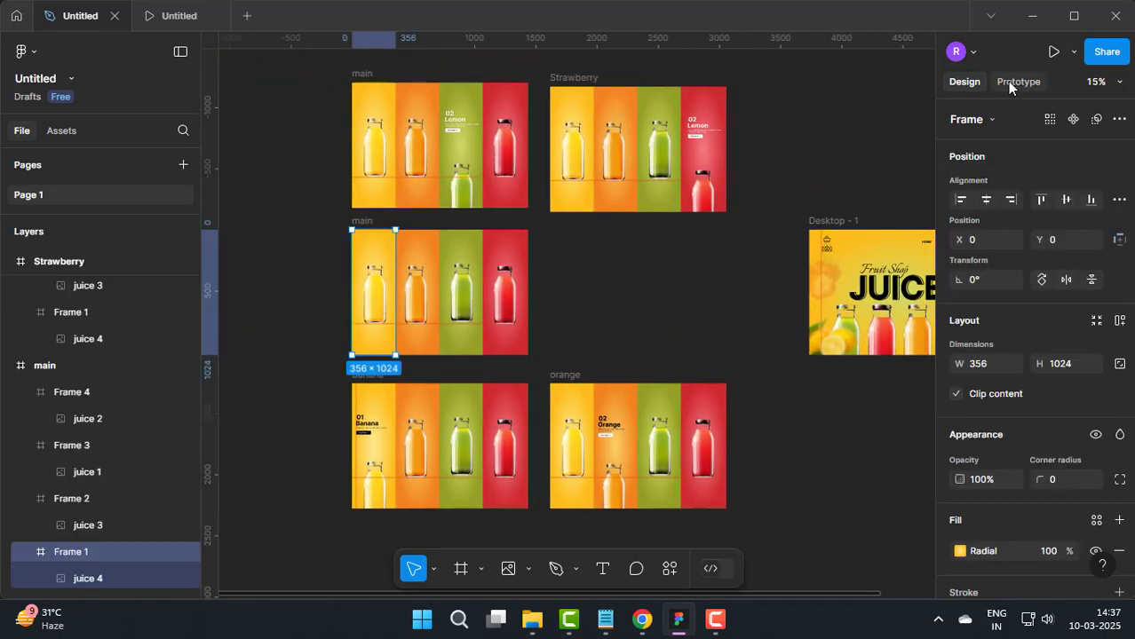
left_click(1018, 80)
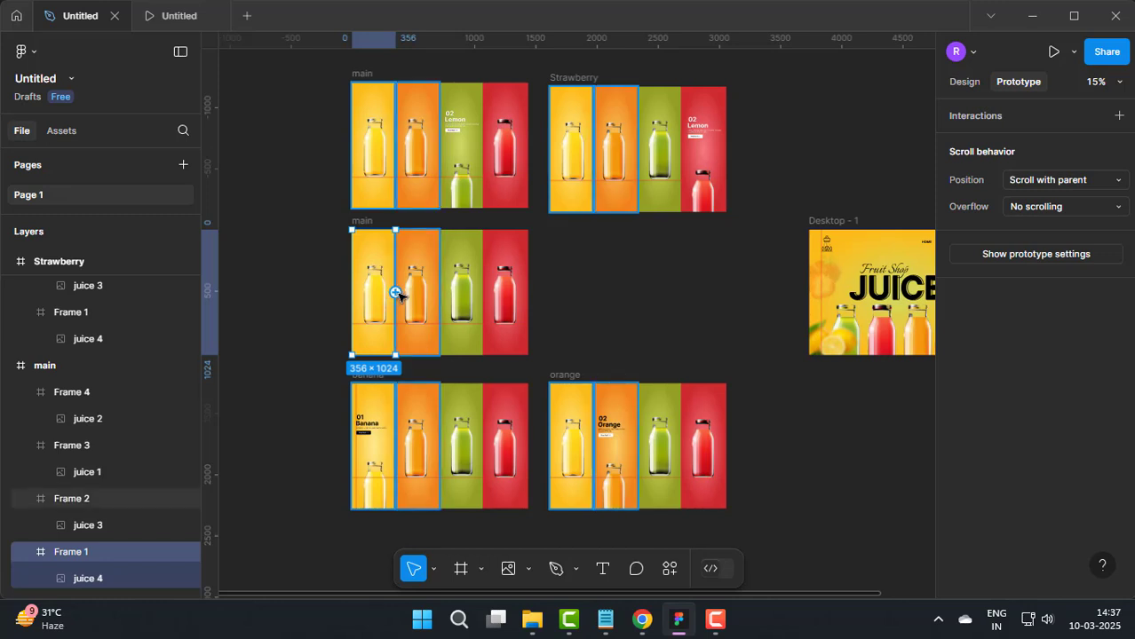
left_click_drag(397, 294, 681, 205)
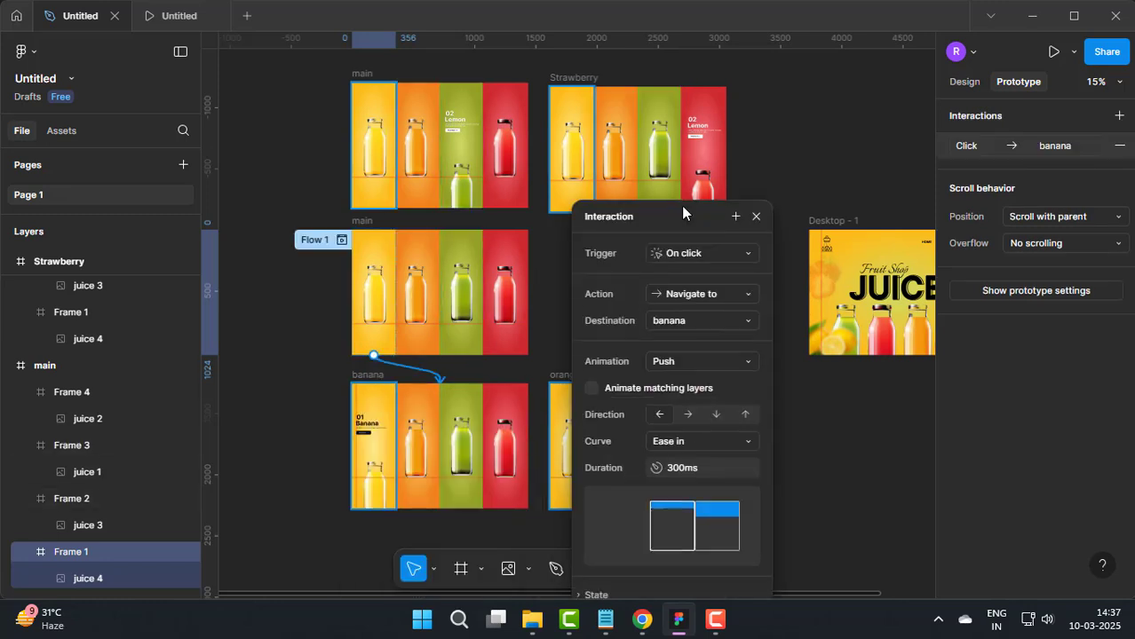
left_click(710, 255)
left_click(697, 293)
Step: Set the yellow panel's interaction to the banana destination with a Smart animate animation and a 400 ms duration
left_click(696, 320)
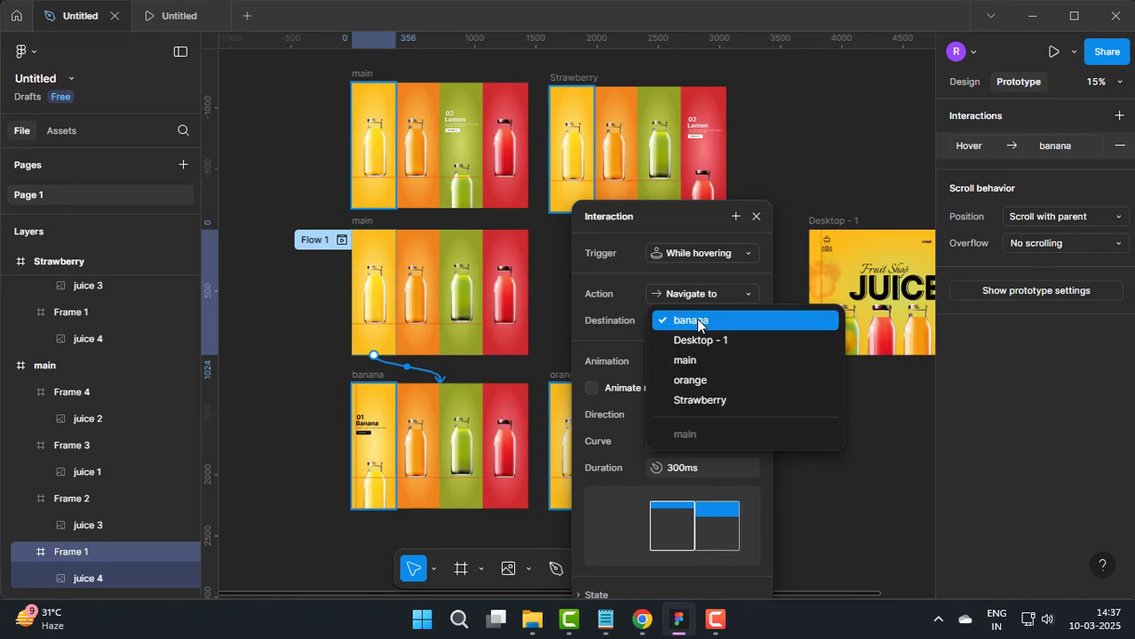
left_click(696, 319)
left_click(683, 361)
left_click(688, 269)
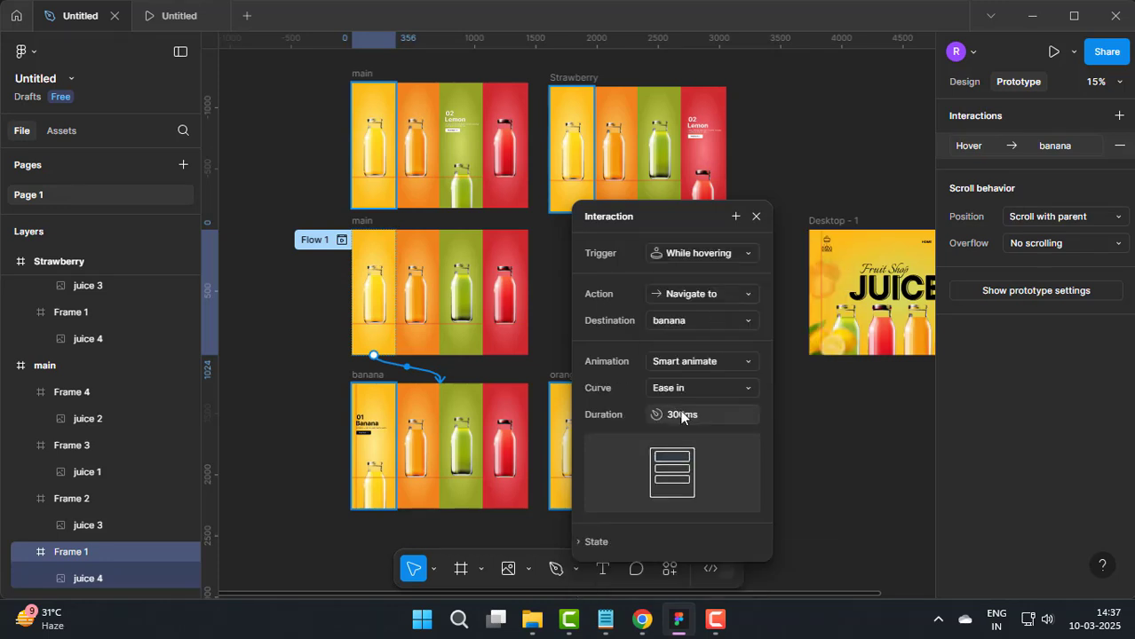
type("4")
left_click(755, 217)
Step: Link the central main frame's orange panel to the orange frame with a While hovering trigger, Smart animate and 400 ms duration
left_click(417, 293)
left_click_drag(439, 293, 657, 389)
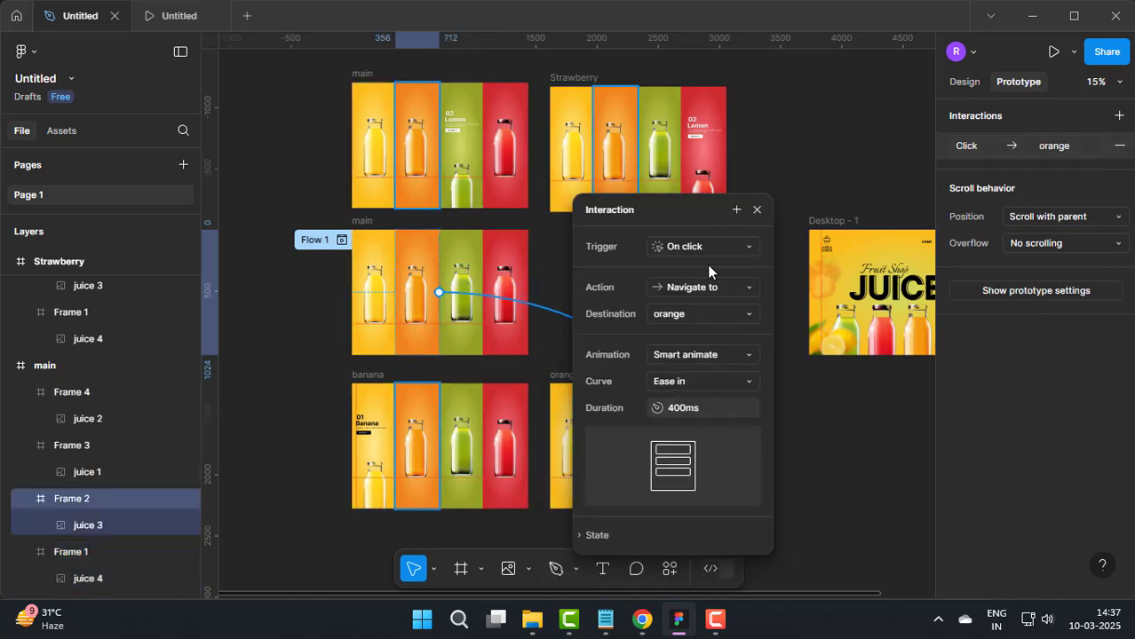
left_click(707, 253)
left_click(720, 284)
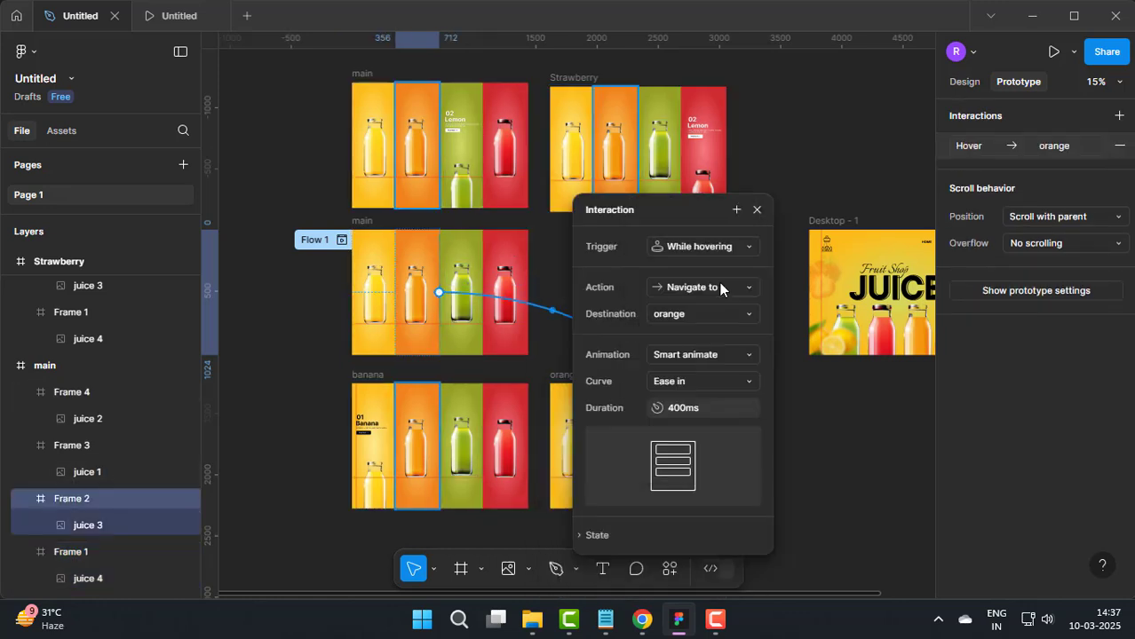
left_click(757, 211)
Step: Link the central main frame's green panel to the main frame showing Lemon, using a While hovering trigger and Smart animate
left_click(466, 290)
left_click_drag(483, 293, 465, 151)
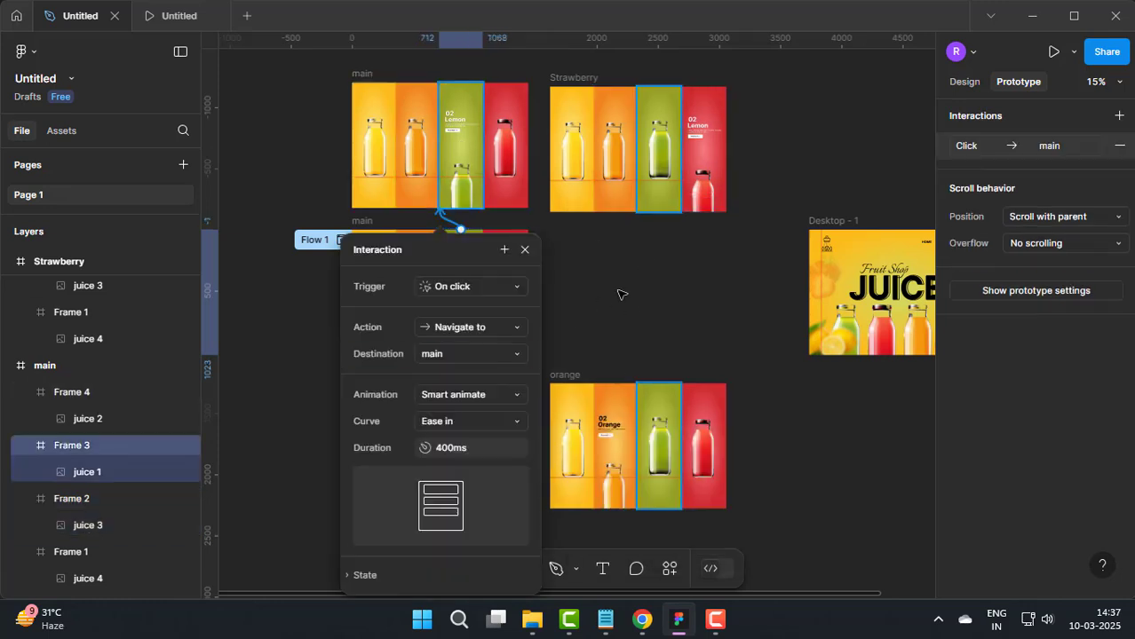
left_click(476, 285)
left_click(476, 325)
Step: Link the central main frame's red panel to the Strawberry frame with a While hovering trigger
left_click(519, 293)
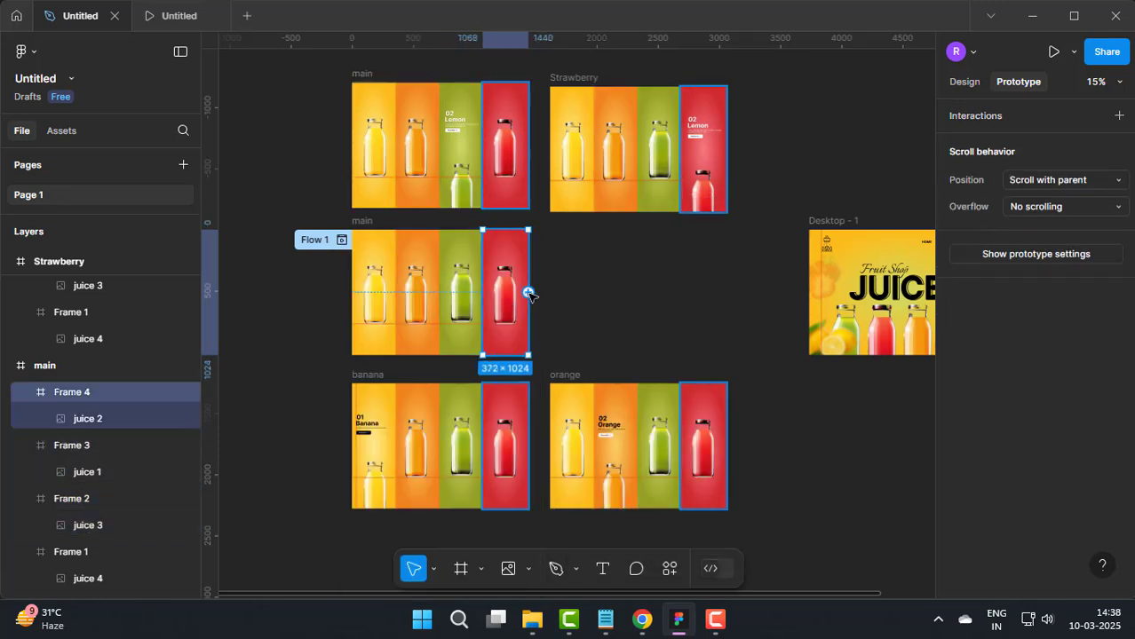
left_click_drag(528, 292, 637, 218)
left_click(668, 286)
left_click(666, 328)
left_click(737, 297)
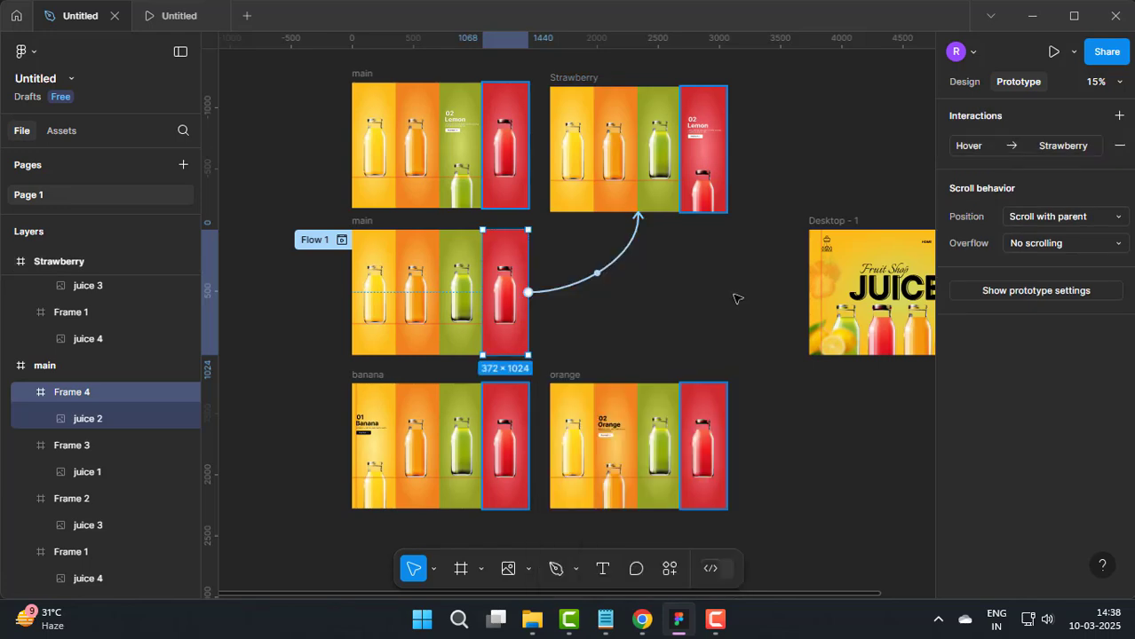
left_click(738, 299)
Step: Link the View More text on the banana page to the Desktop - 1 frame with an On click trigger
left_click(380, 435)
scroll(380, 435, "up", 10, "ctrl")
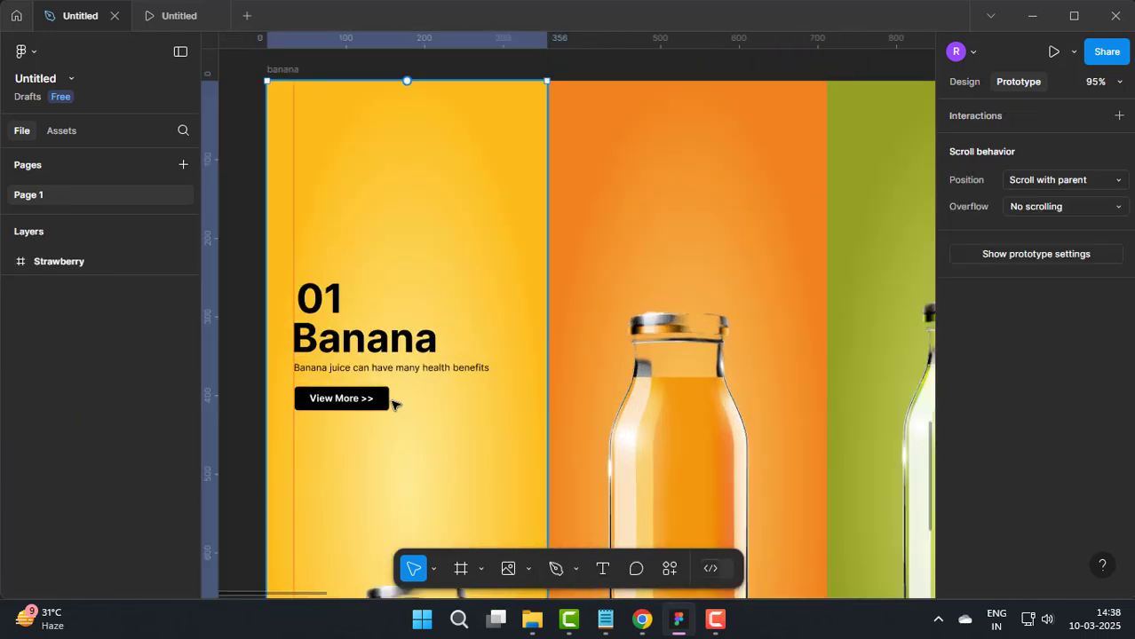
left_click(373, 407)
left_click(350, 407)
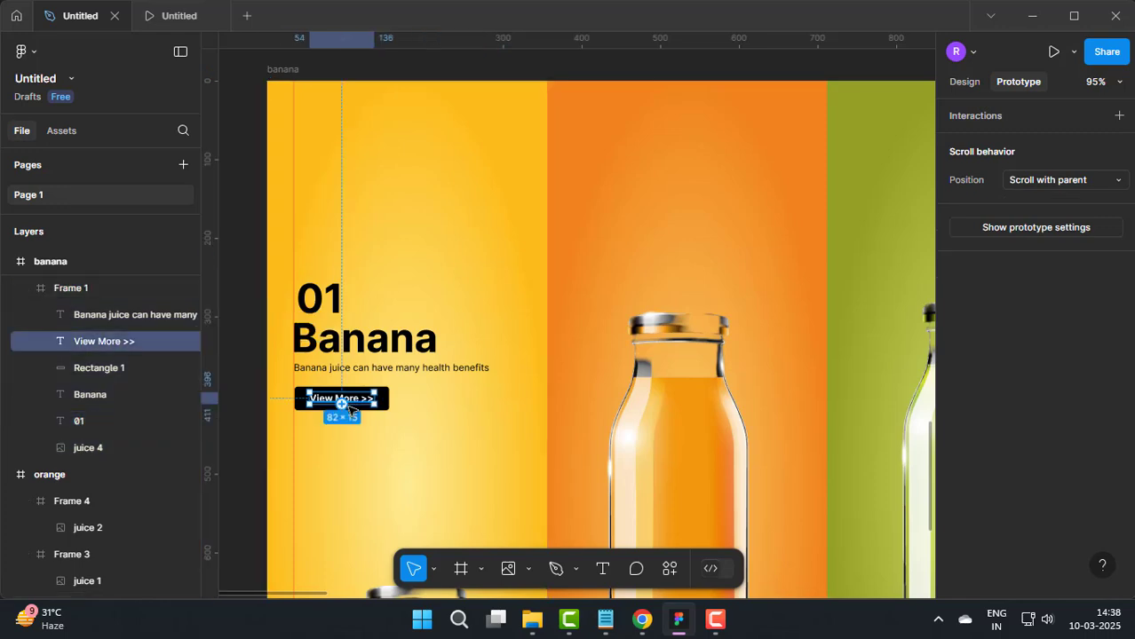
scroll(343, 407, "down", 3)
left_click_drag(342, 408, 785, 179)
left_click_drag(954, 236, 523, 157)
left_click(572, 181)
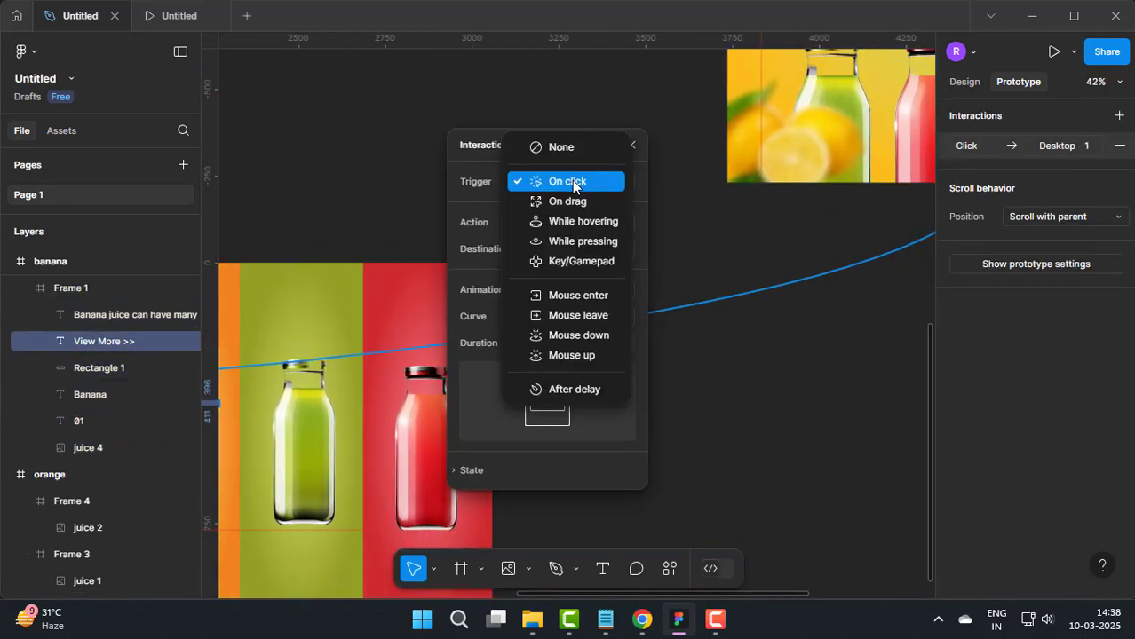
left_click(575, 181)
Step: Set the banana View More interaction's animation to Push with a 300 ms duration
left_click(565, 284)
left_click(570, 360)
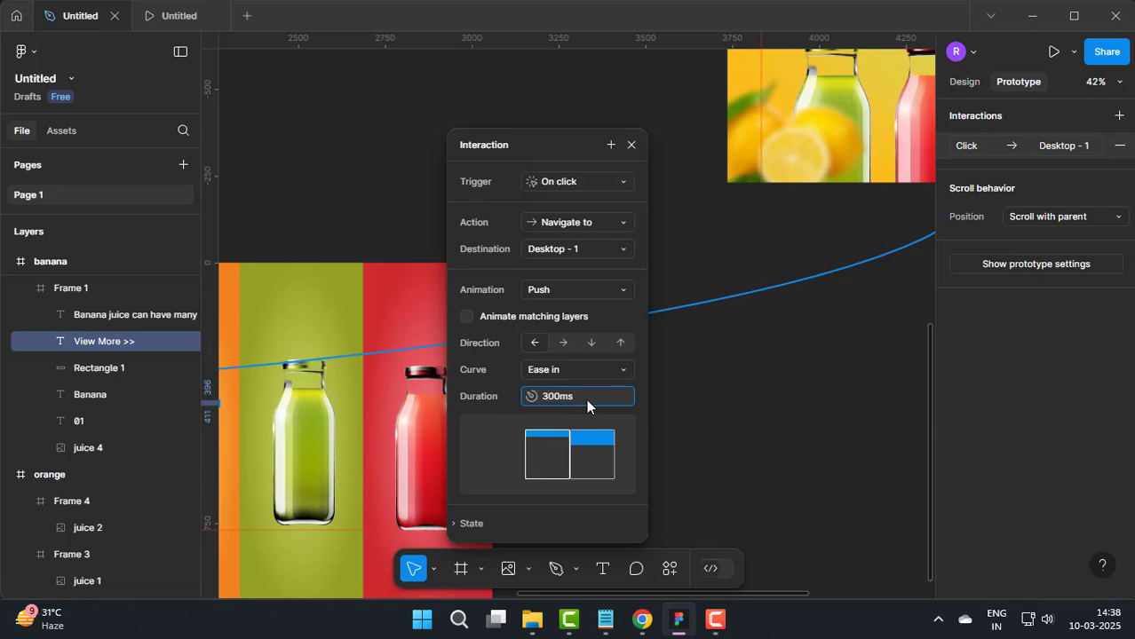
left_click(699, 387)
Step: Link the logo on Desktop - 1 to the central main frame with an On click trigger and Push animation
scroll(760, 339, "down", 5)
left_click(746, 244)
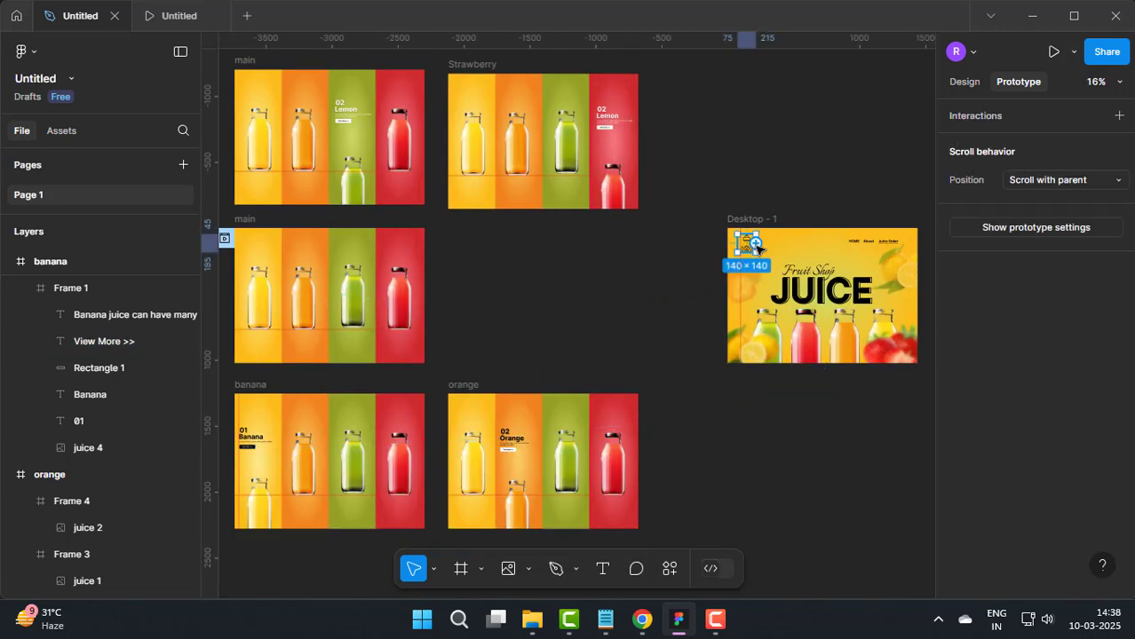
left_click_drag(755, 245, 417, 287)
left_click_drag(483, 341, 710, 172)
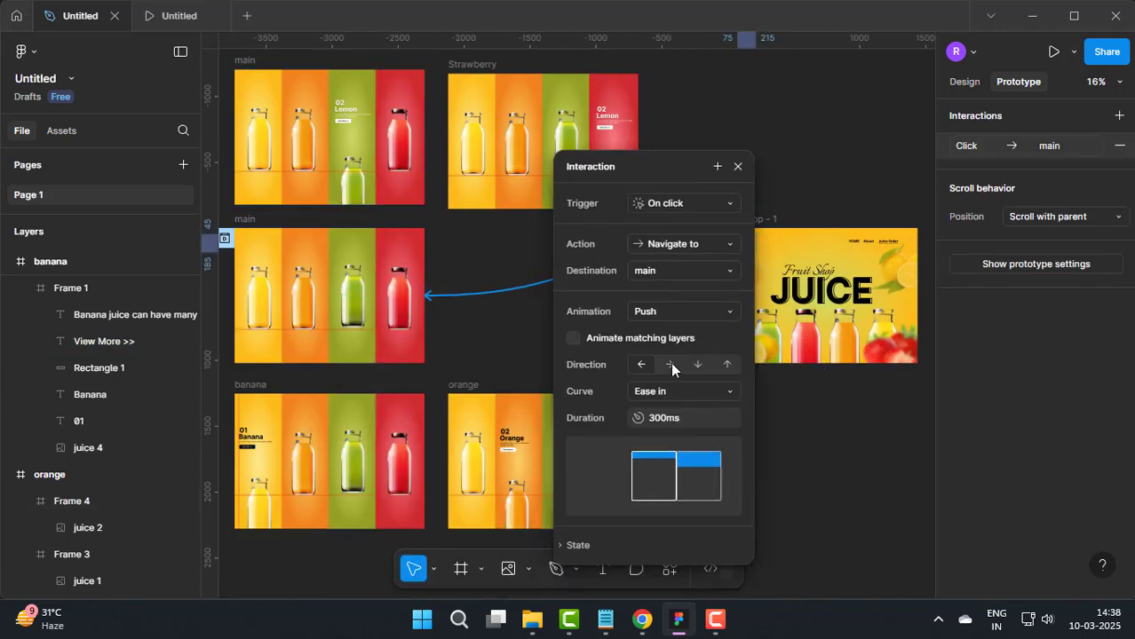
left_click(737, 166)
Step: Link the View More text on the Lemon page to Desktop - 1 with an On click trigger and Push animation
scroll(569, 291, "down", 2)
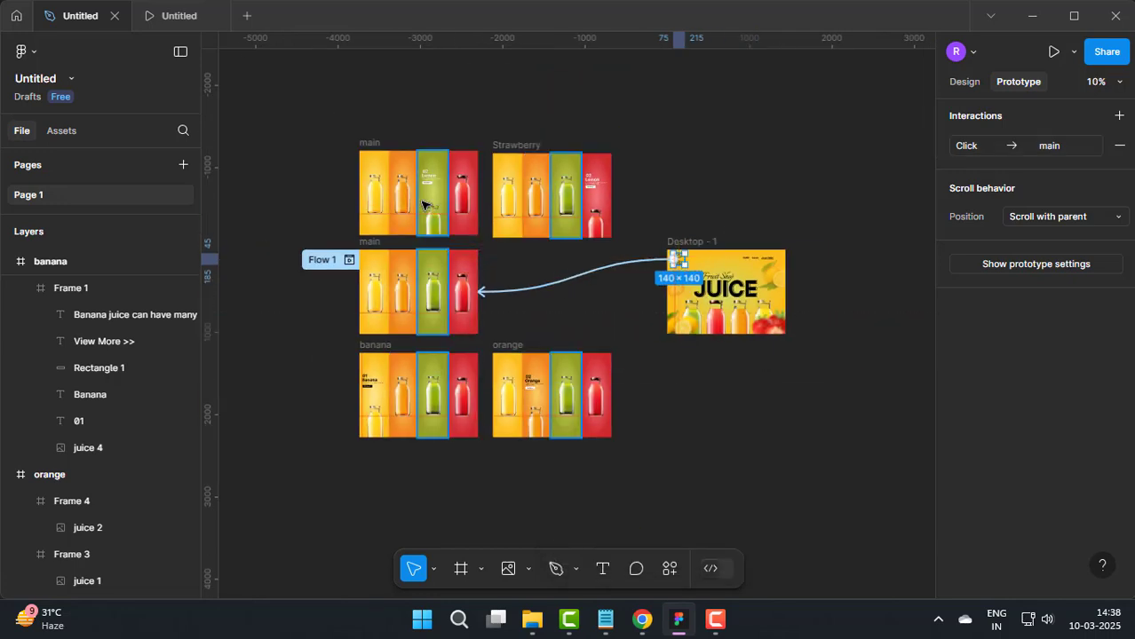
scroll(426, 205, "up", 3)
double_click(435, 161)
scroll(435, 169, "up", 5)
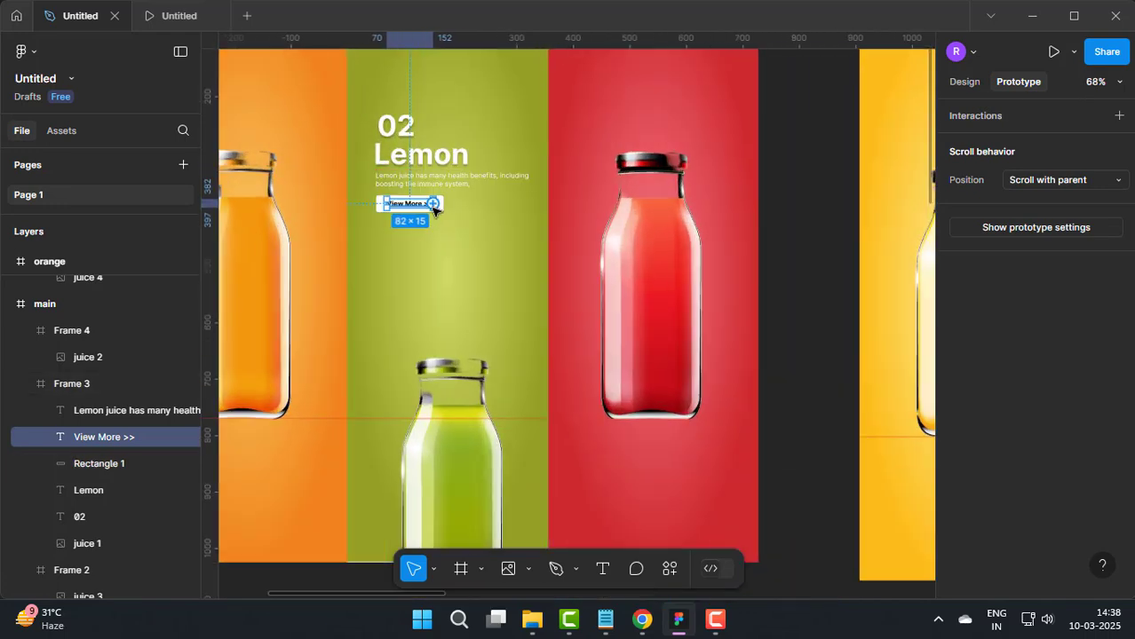
left_click_drag(433, 206, 922, 474)
scroll(704, 457, "down", 5)
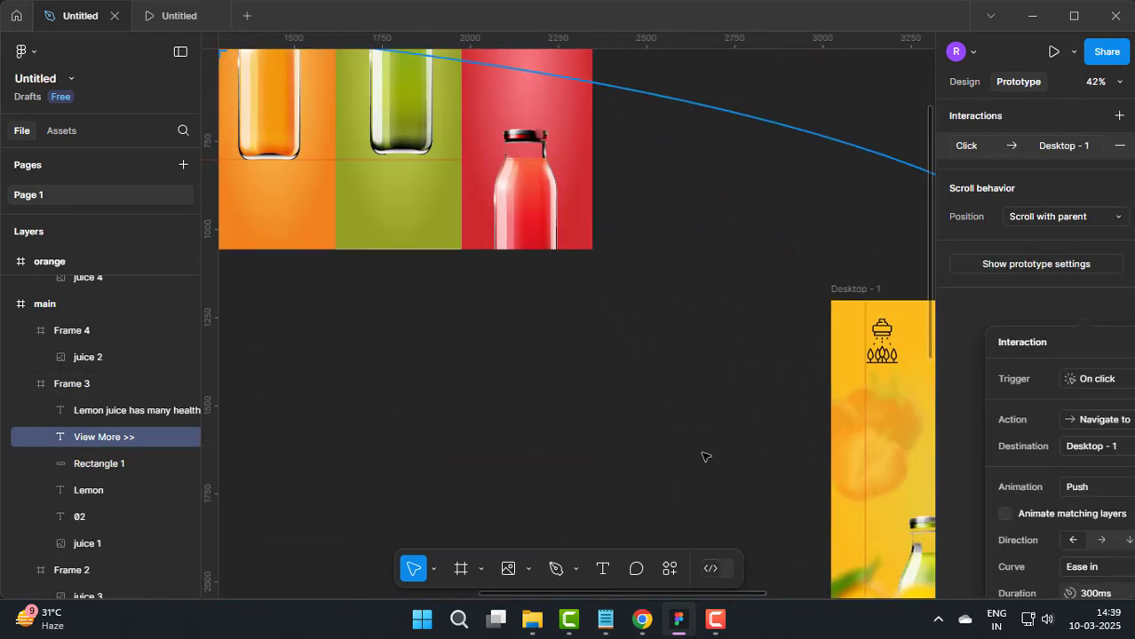
key("Escape")
Step: Link the Desktop - 1 logo to the main frame showing Lemon with an On drag trigger
left_click(773, 417)
left_click_drag(762, 410, 408, 337)
Step: Link the View More text in the Strawberry frame's red panel to Desktop - 1
scroll(621, 317, "up", 5)
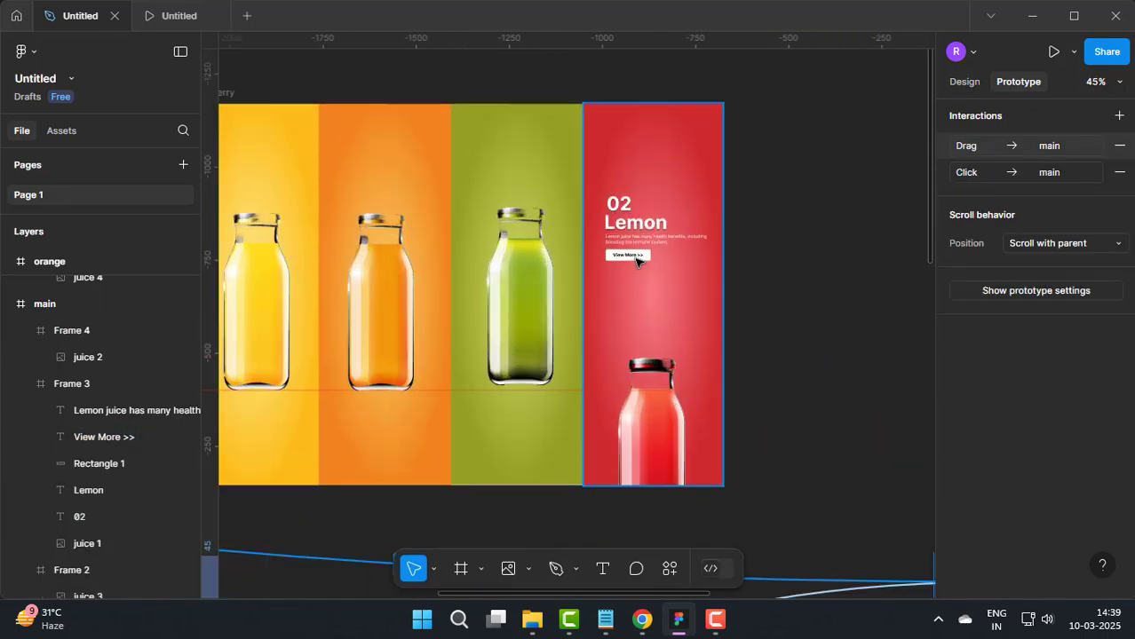
left_click(639, 258)
left_click_drag(643, 256, 572, 324)
Step: Link the Desktop - 1 logo to the Strawberry frame with a While hovering trigger and Push animation
left_click(785, 437)
scroll(573, 324, "down", 5)
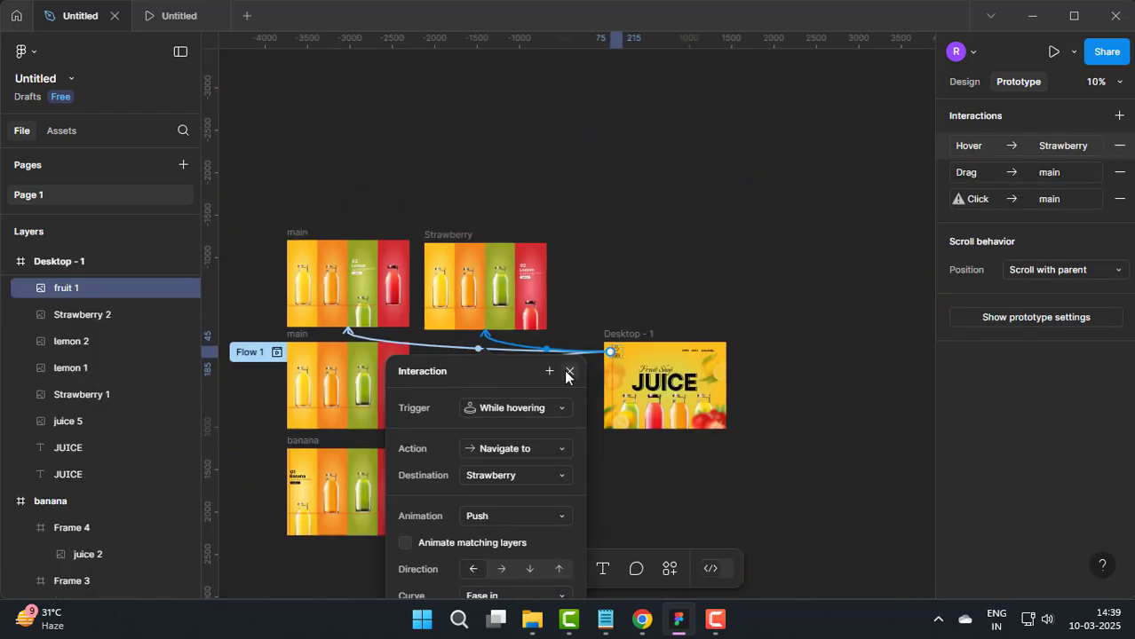
left_click(568, 372)
left_click(573, 449)
Step: Link the Desktop - 1 logo to the orange frame with a While pressing trigger and Push animation
scroll(603, 390, "up", 2)
left_click(633, 320)
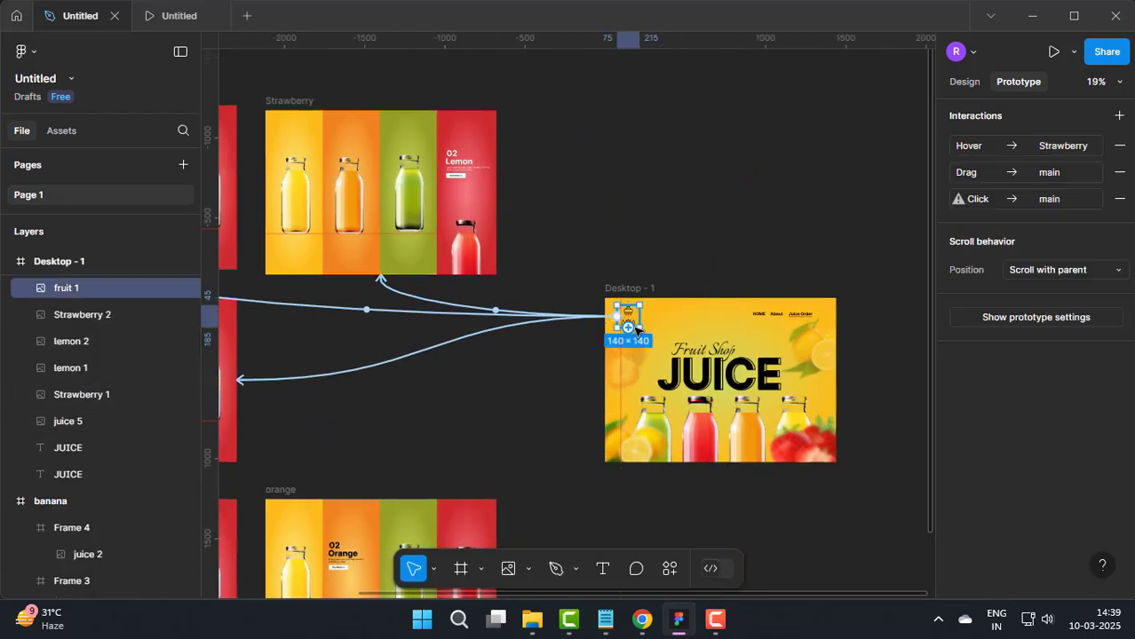
left_click_drag(617, 317, 374, 497)
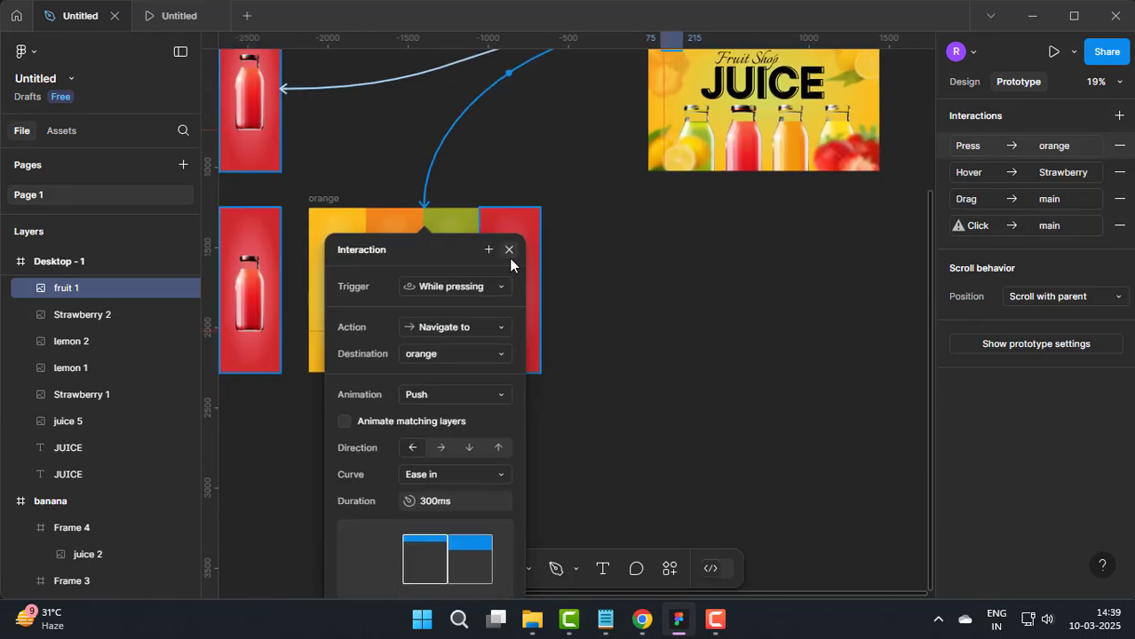
left_click(457, 286)
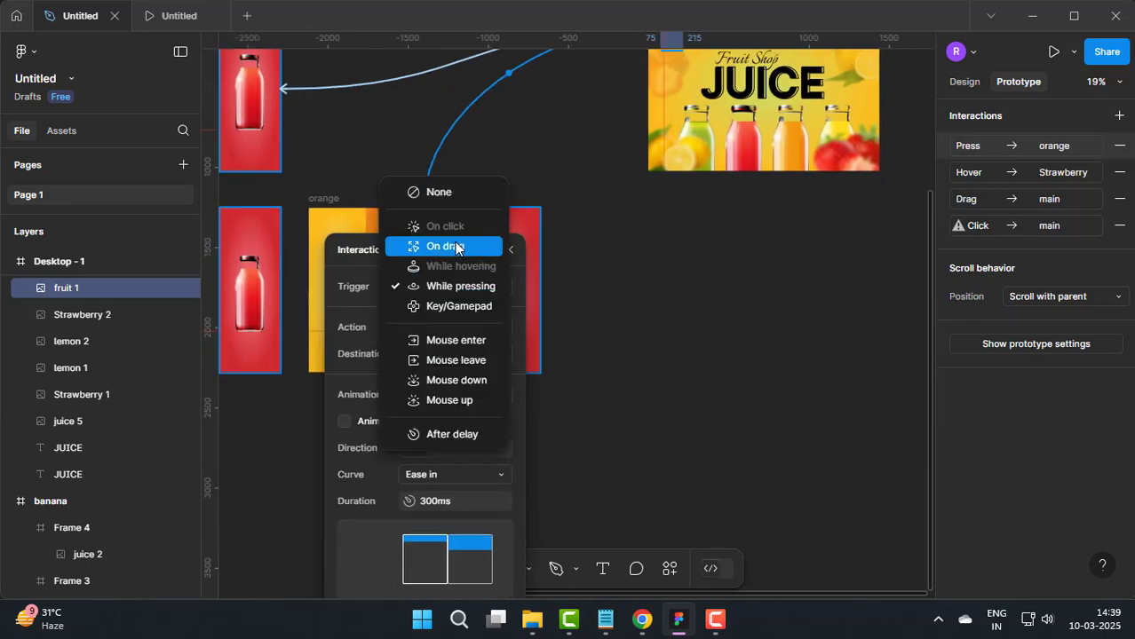
left_click(619, 276)
left_click(512, 250)
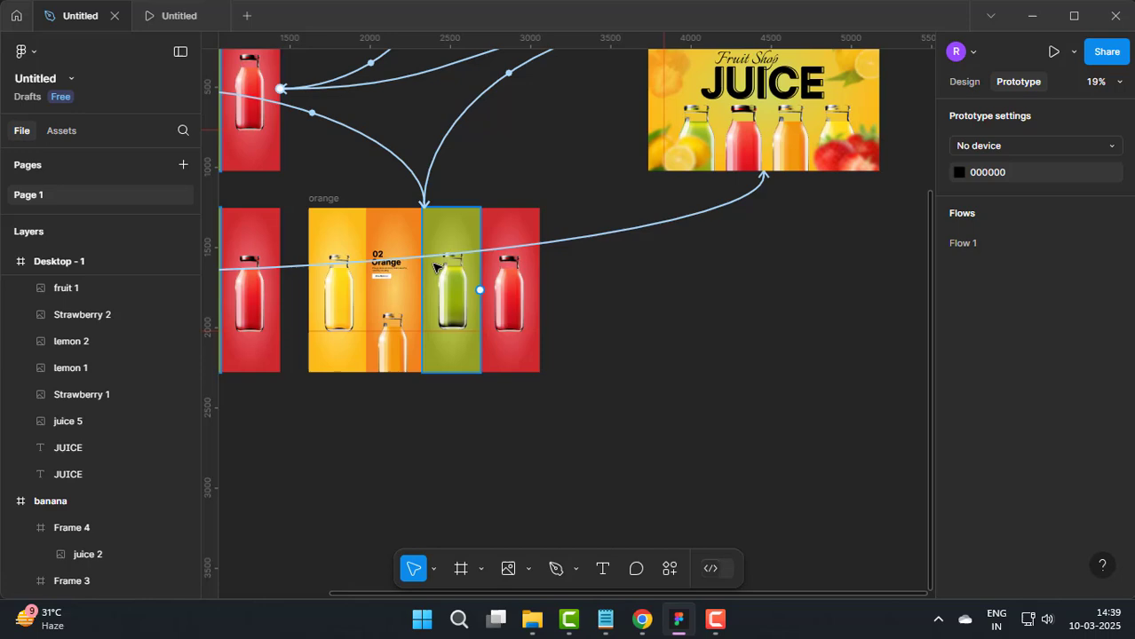
Step: Link the View More text on the orange page to Desktop - 1 with an On click trigger and Push animation
left_click(394, 282)
left_click(572, 372)
scroll(431, 305, "up", 5)
double_click(290, 219)
left_click_drag(301, 217, 713, 198)
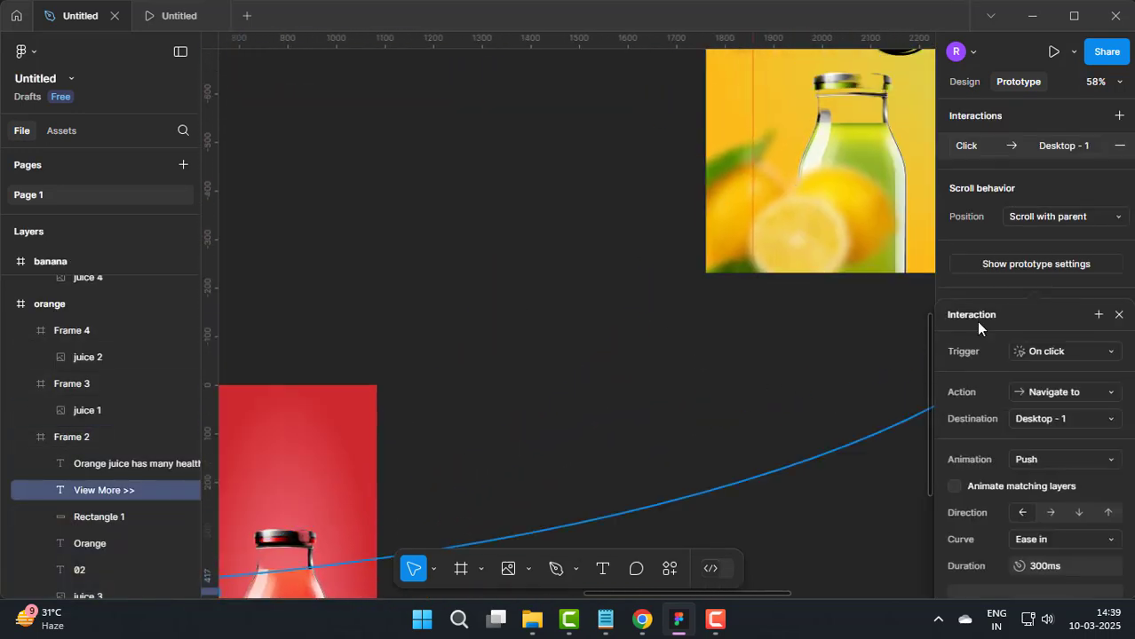
left_click_drag(977, 322, 483, 200)
left_click(624, 193)
scroll(593, 284, "down", 8)
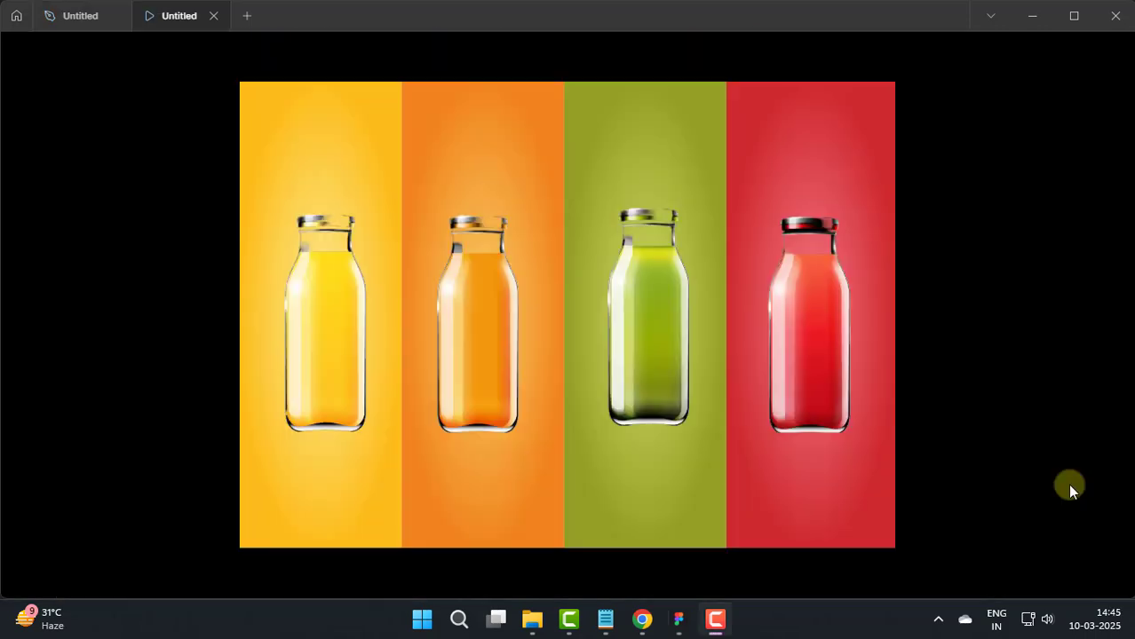
Step: Test the bottle panel animations in the prototype preview, including the banana View More link and the landing page logo's return link
mouse_move(325, 421)
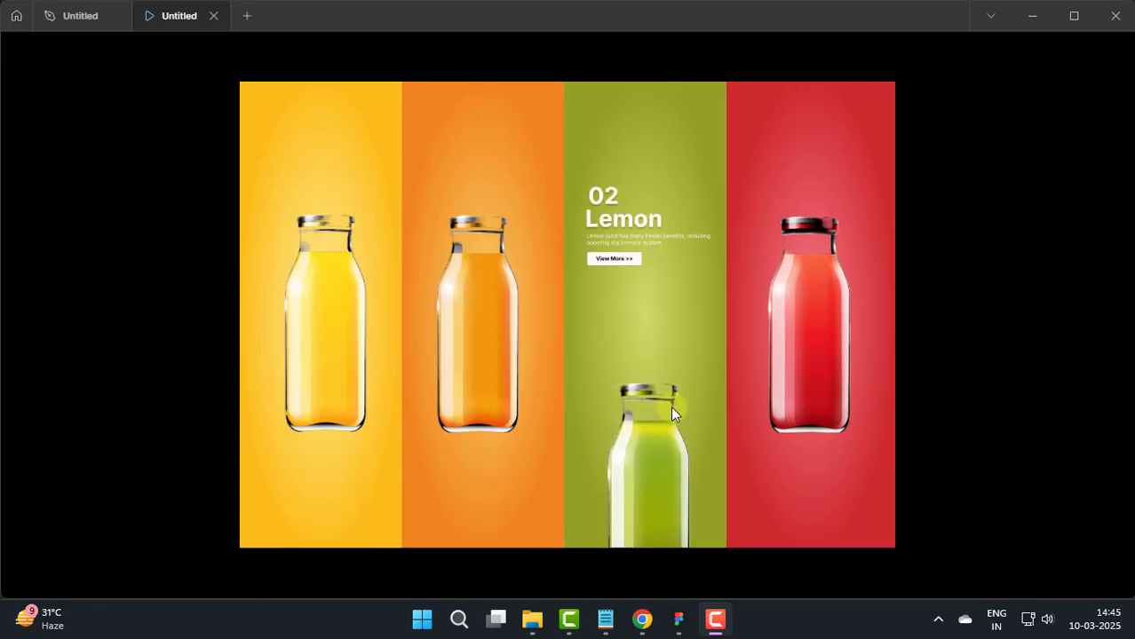
mouse_move(810, 401)
mouse_move(510, 396)
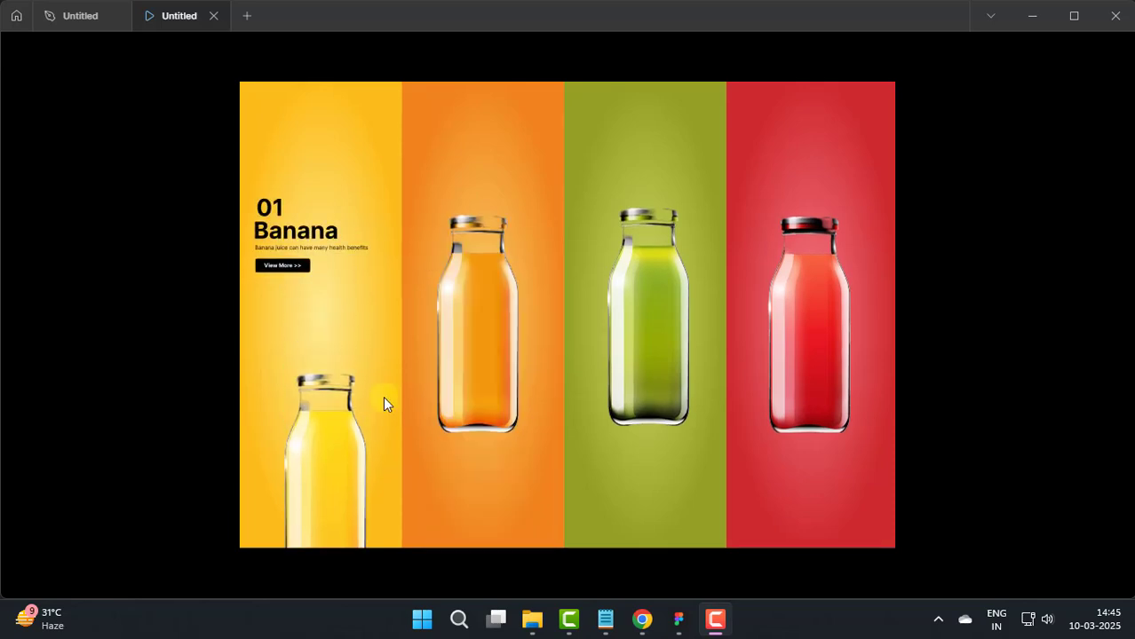
mouse_move(263, 310)
left_click(278, 268)
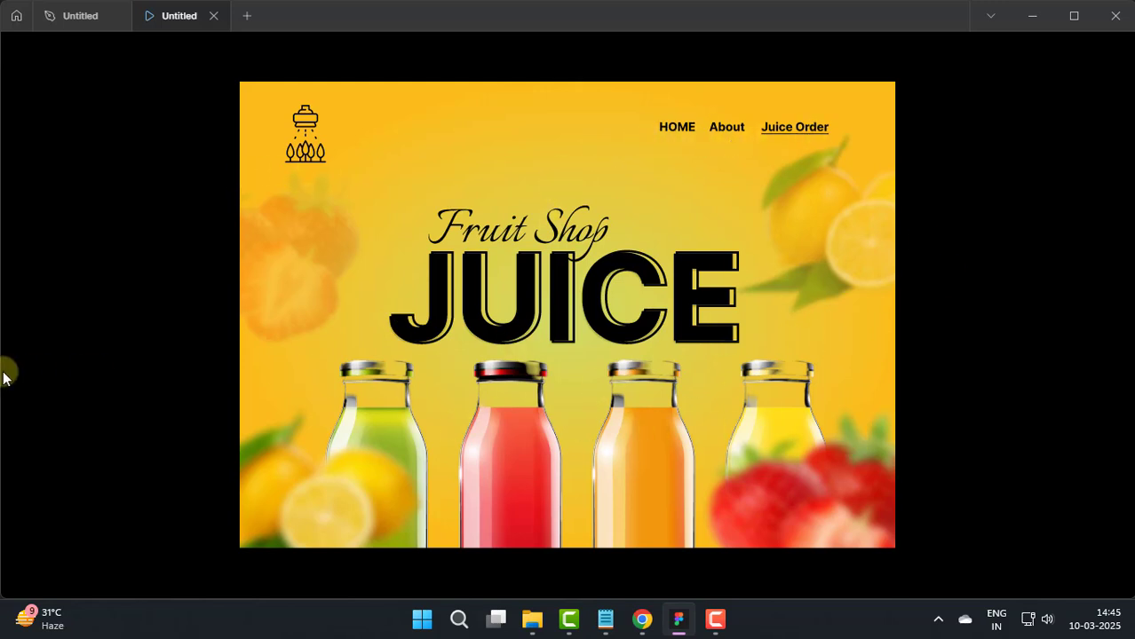
left_click(304, 142)
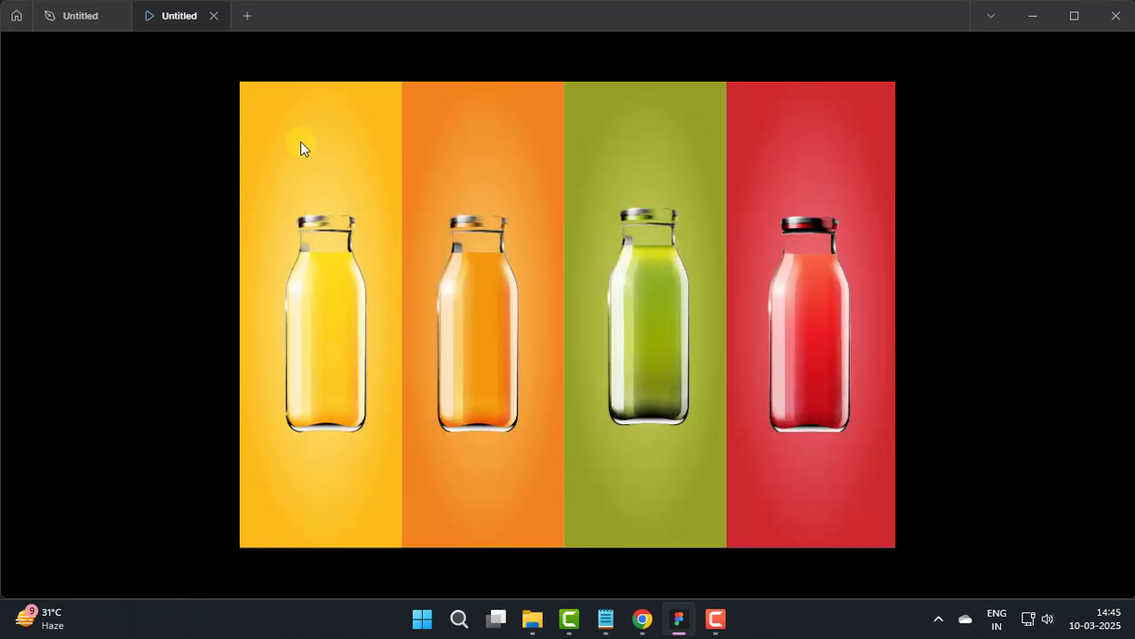
Step: Test the orange panel's animation and View More link, and return to the bottle page through the logo
mouse_move(474, 132)
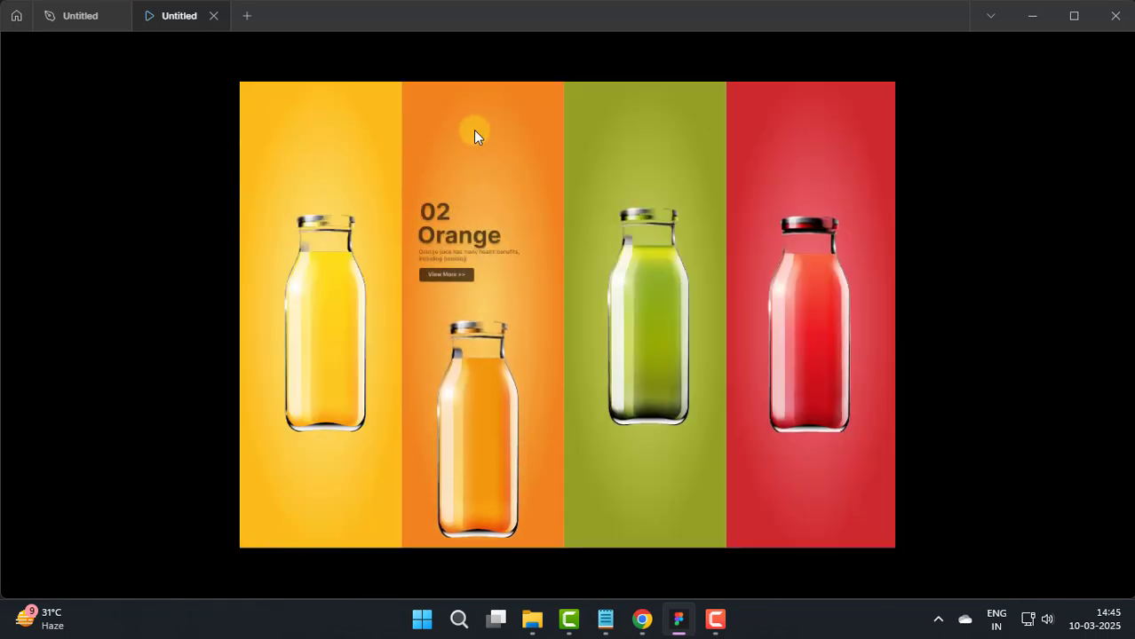
left_click(443, 276)
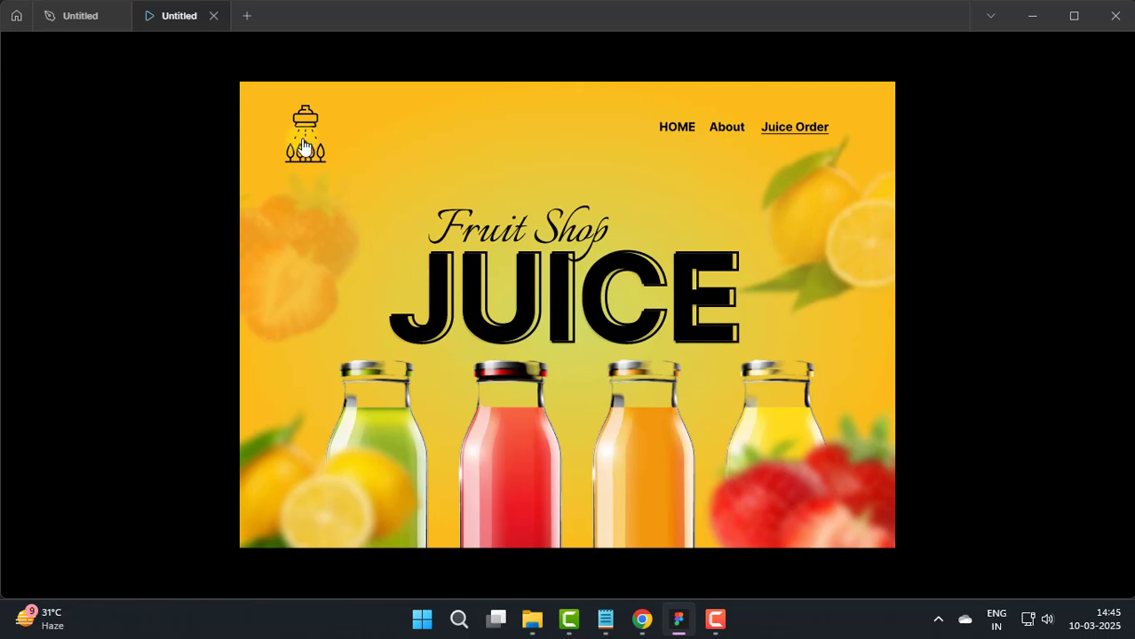
left_click(304, 147)
Step: Test the lemon panel's animation and View More link, and return to the bottle page through the logo
mouse_move(614, 116)
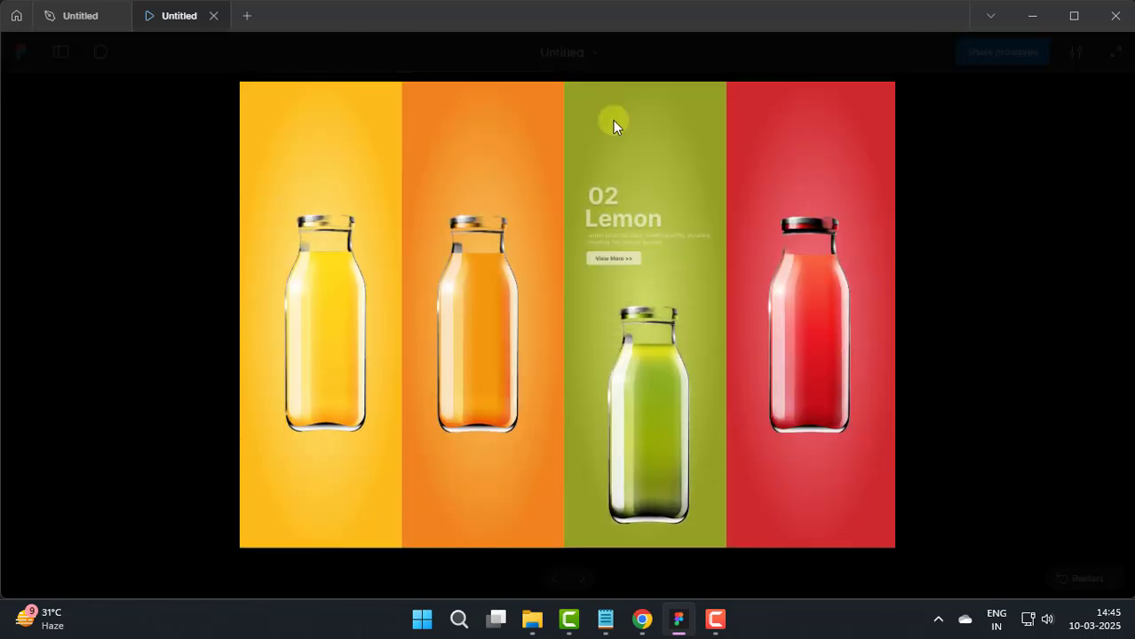
left_click(611, 264)
left_click(342, 144)
Step: Test the red panel's animation and View More link, and return to the bottle page through the logo
left_click(753, 110)
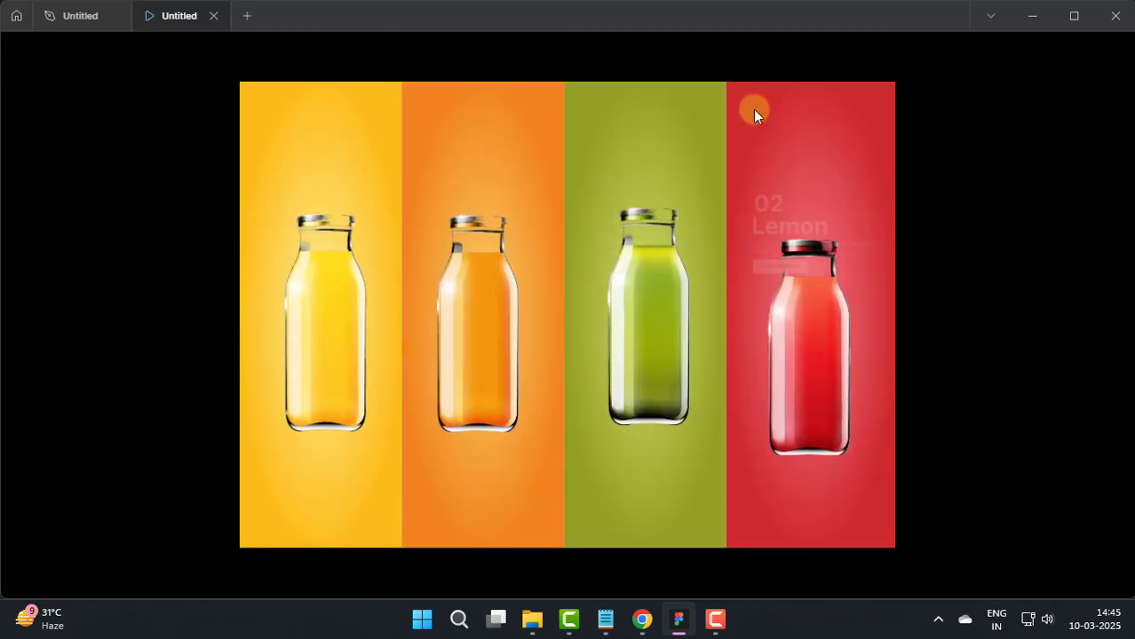
left_click(776, 266)
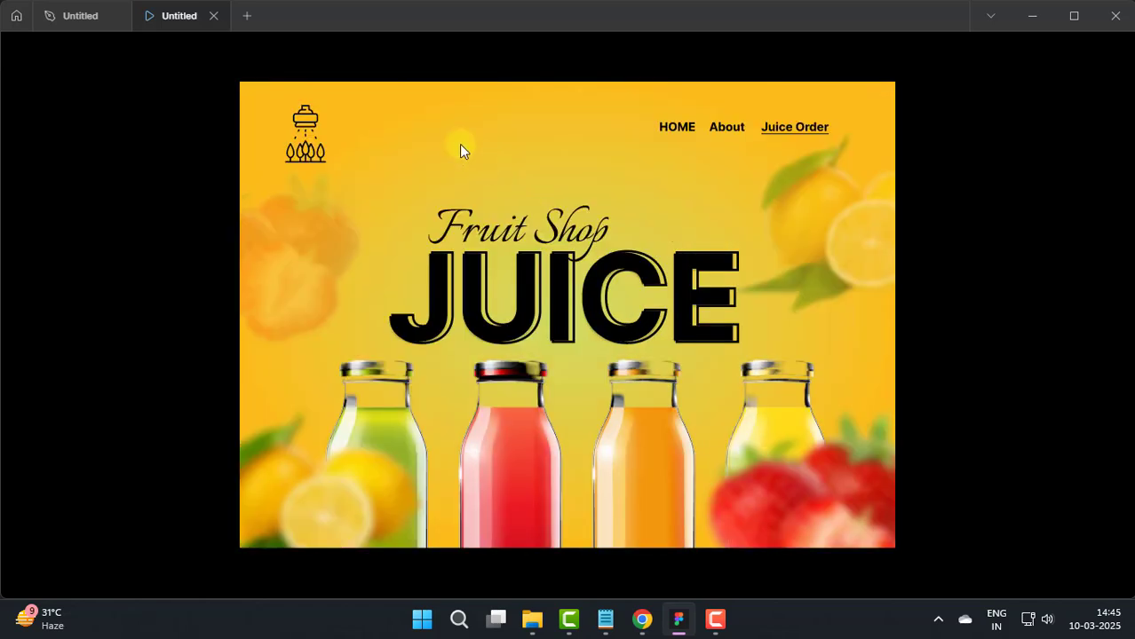
left_click(301, 155)
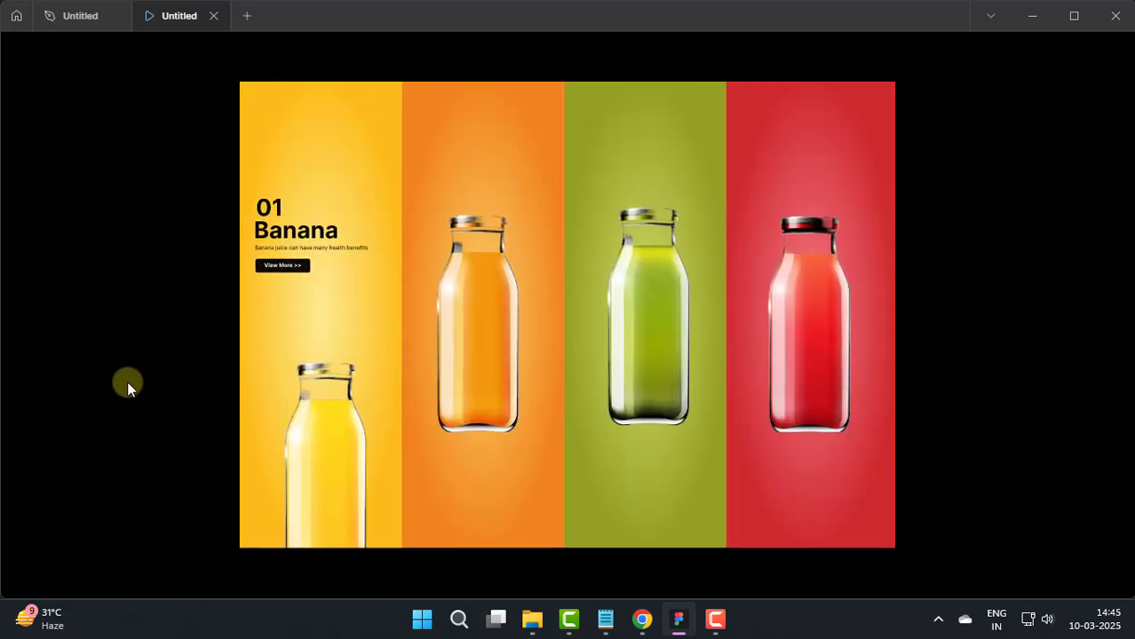